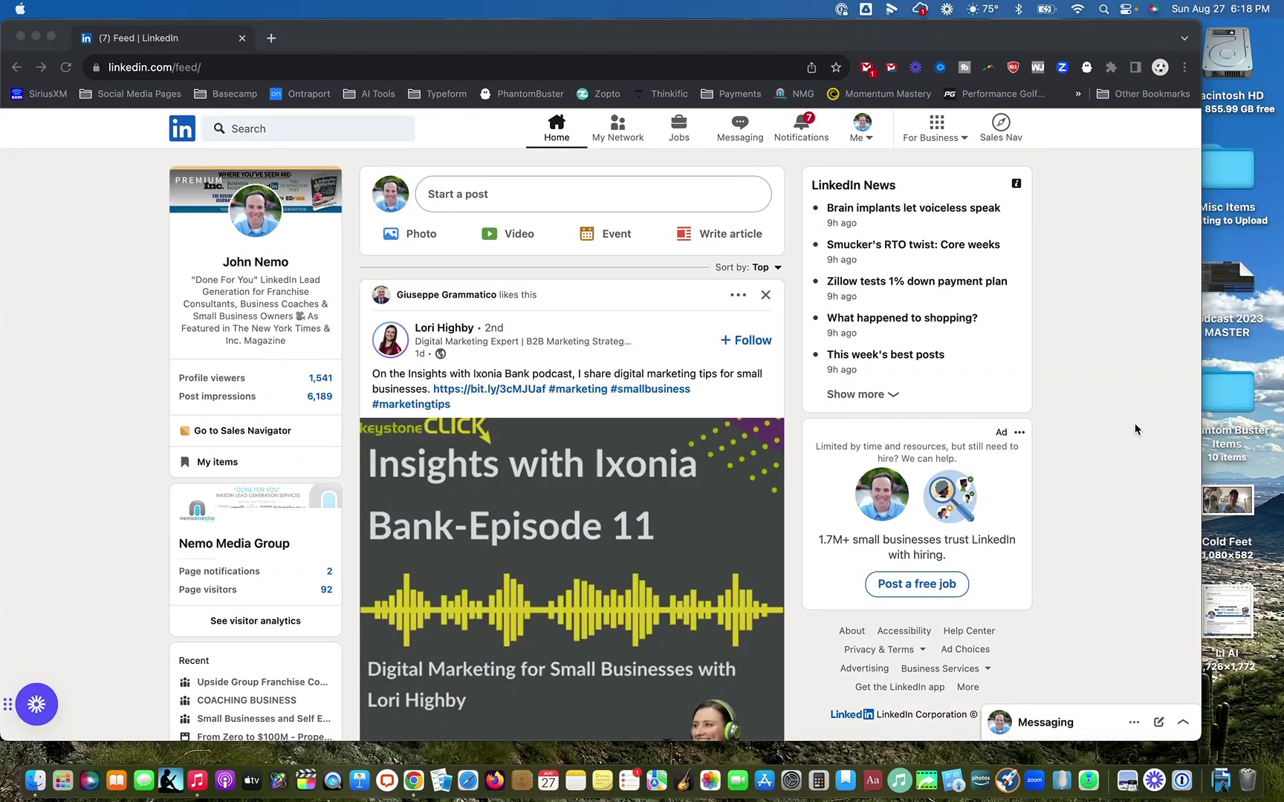
Zoom in on the feed's profile card to inspect its stats, then reset to normal size.
left_click(1134, 428)
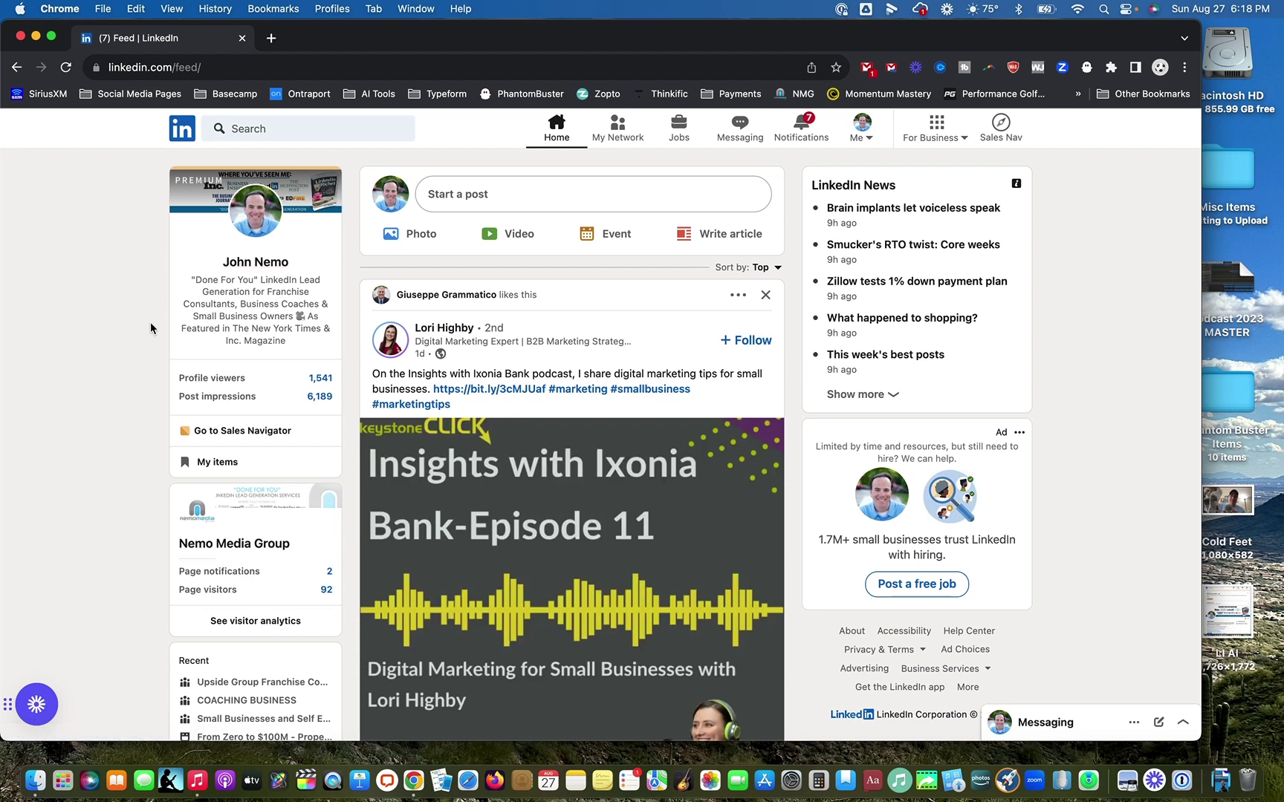
double_click(149, 378)
scroll(149, 378, "up", 5)
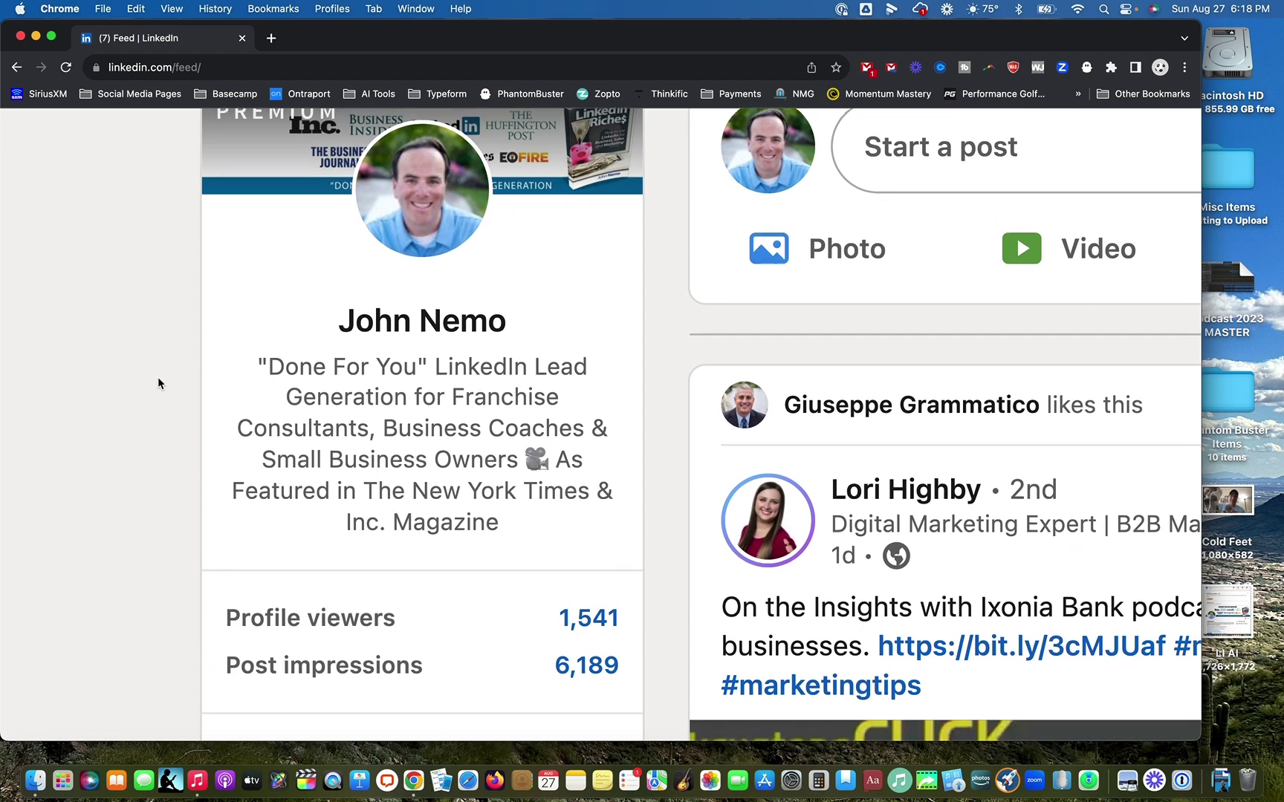
scroll(157, 377, "up", 3)
scroll(157, 378, "down", 5)
scroll(157, 379, "up", 1)
scroll(157, 378, "down", 3)
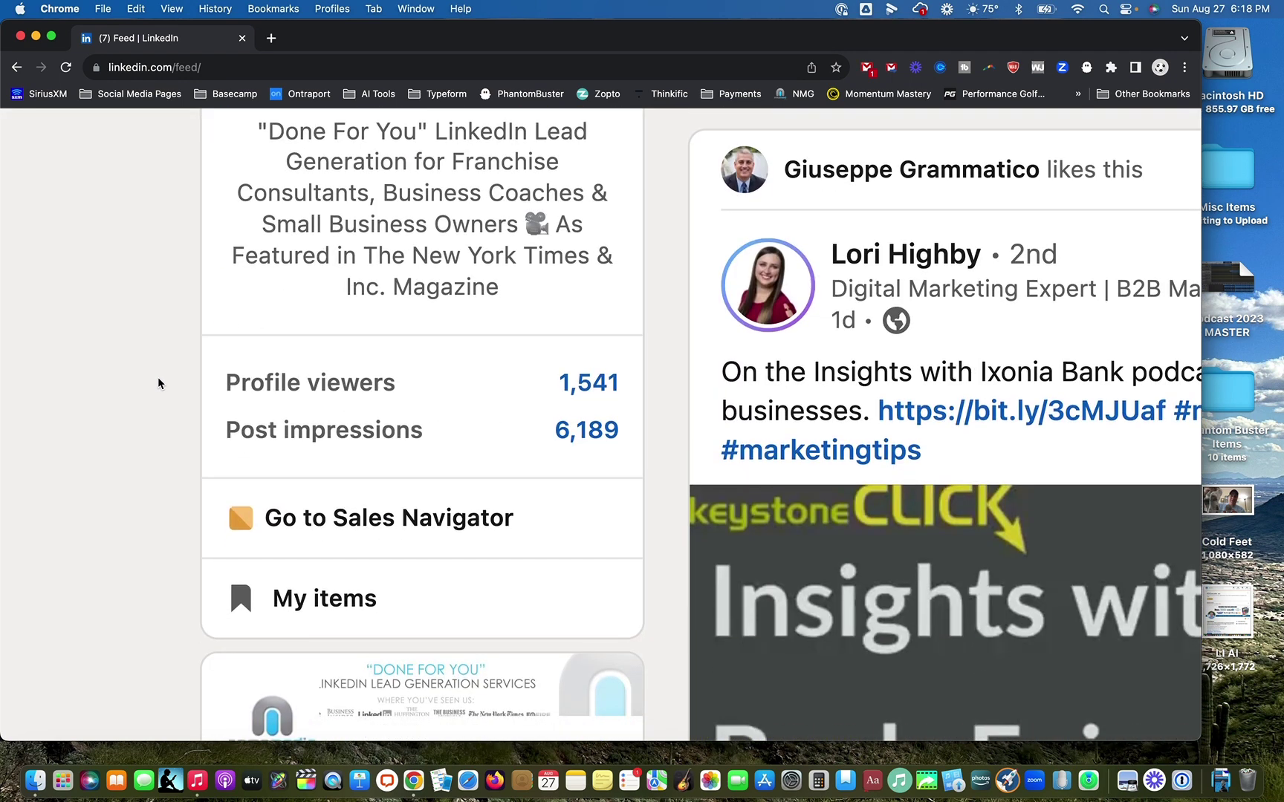
key("super+0")
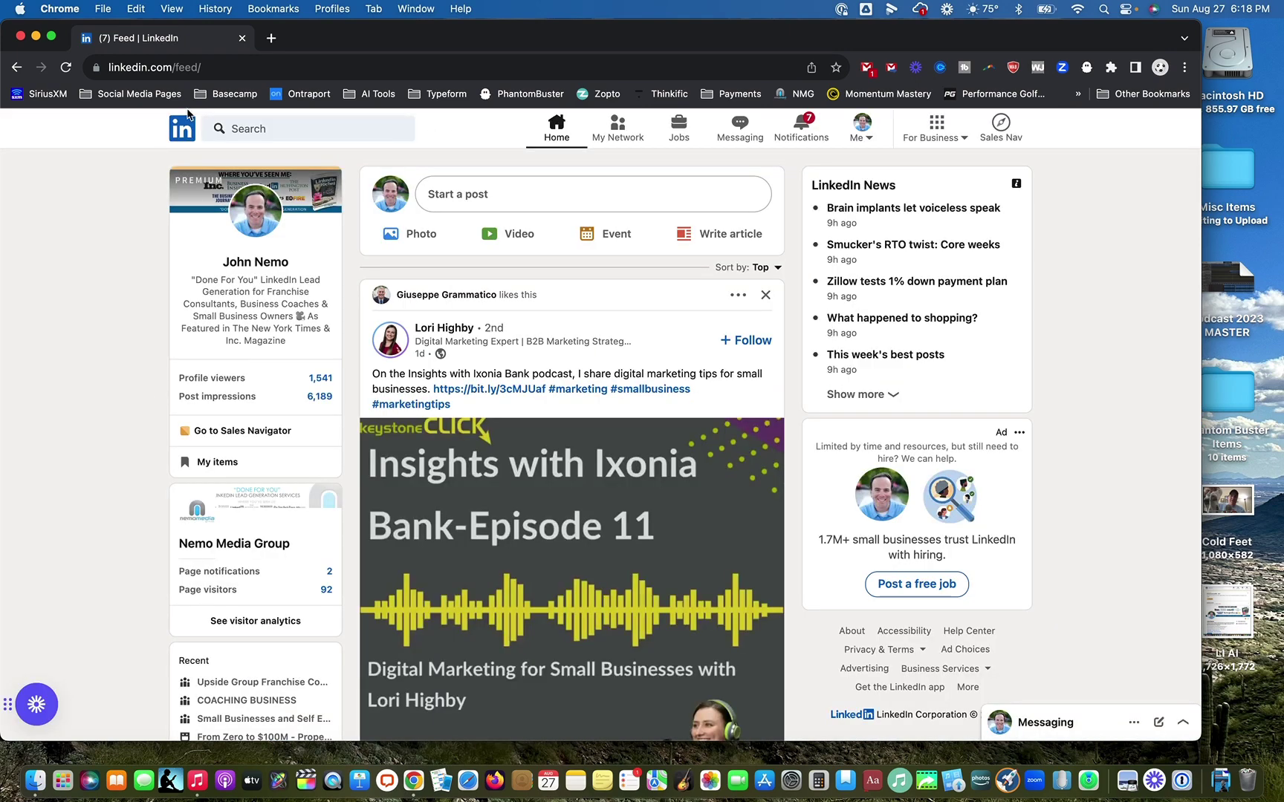
key("super+equal")
key("super+equal")
key("super+equal")
key("super+0")
key("super+equal")
key("super+equal")
key("super+equal")
key("super+equal")
key("super+equal")
key("super+equal")
key("super+equal")
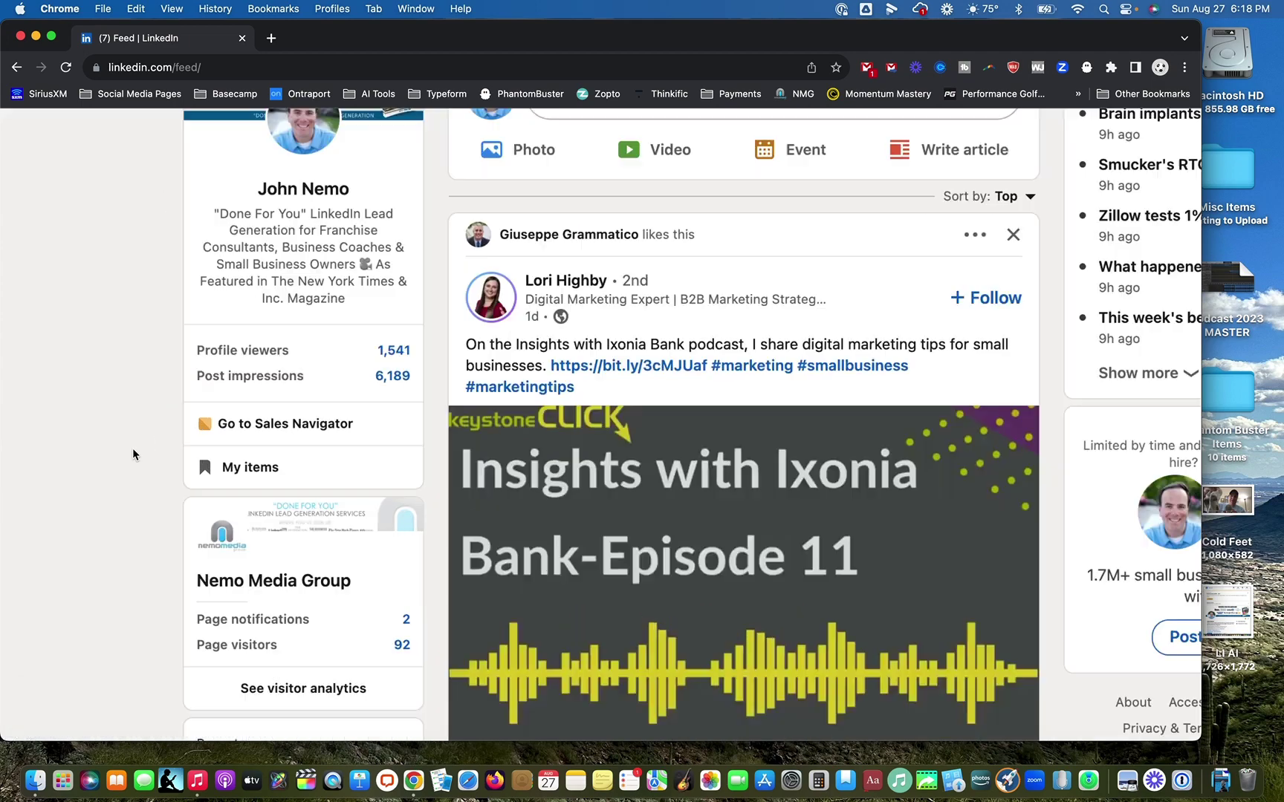
scroll(132, 454, "up", 1)
scroll(458, 337, "down", 5)
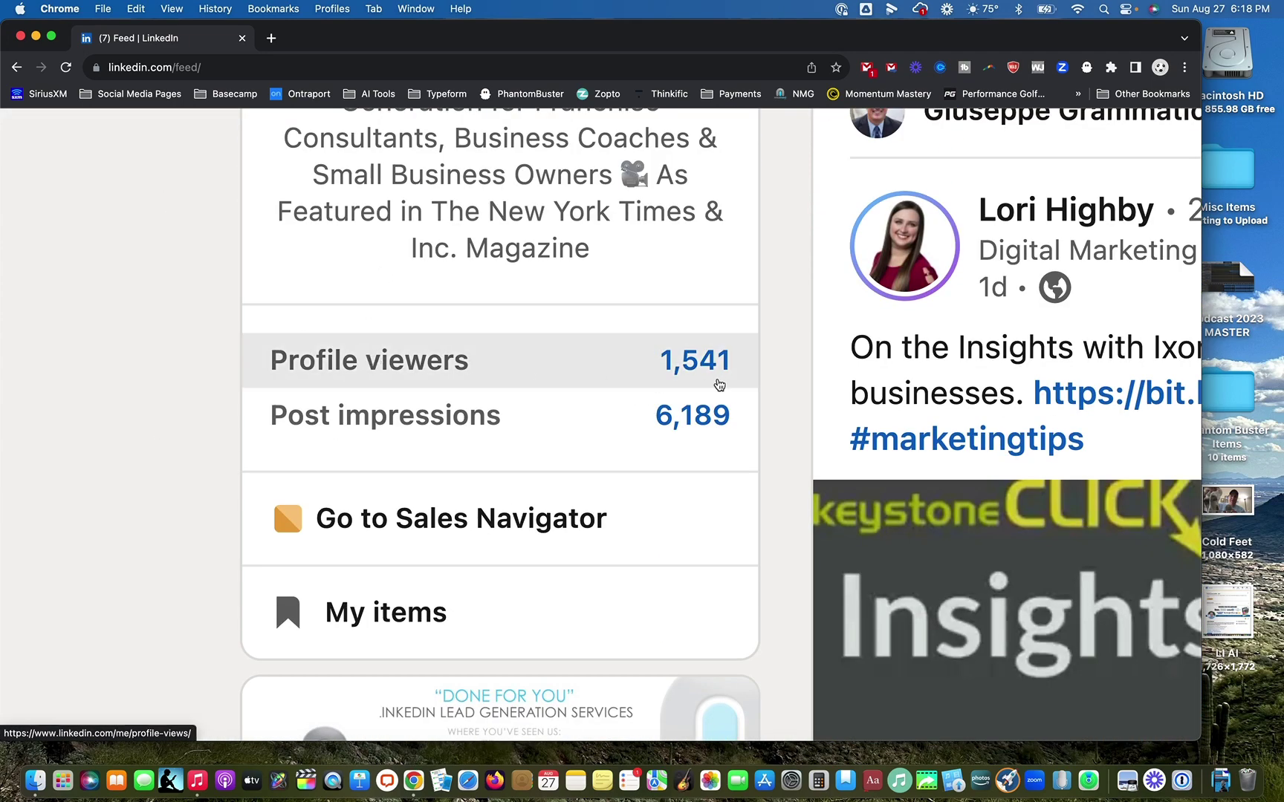
key("super+0")
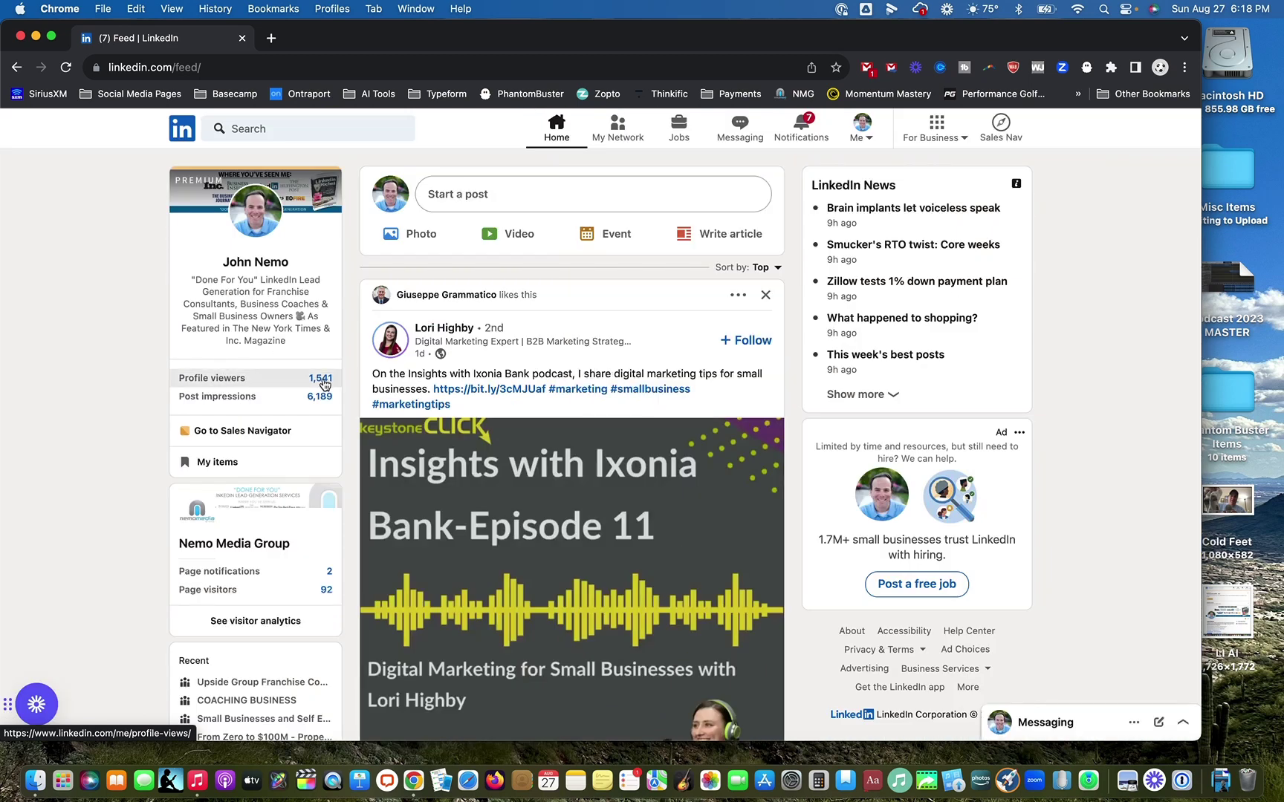
Open the Profile viewers page and scroll down to the recent viewers list.
left_click(322, 379)
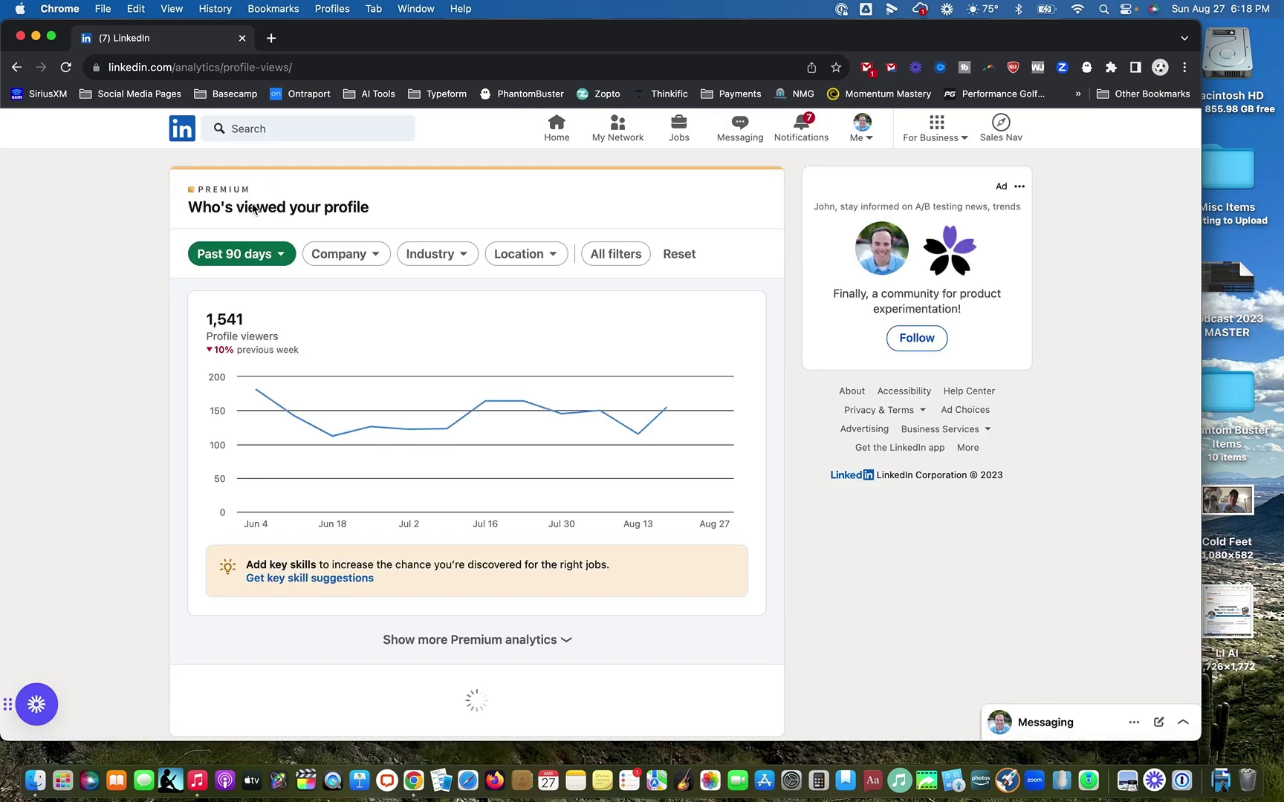
scroll(208, 324, "up", 5)
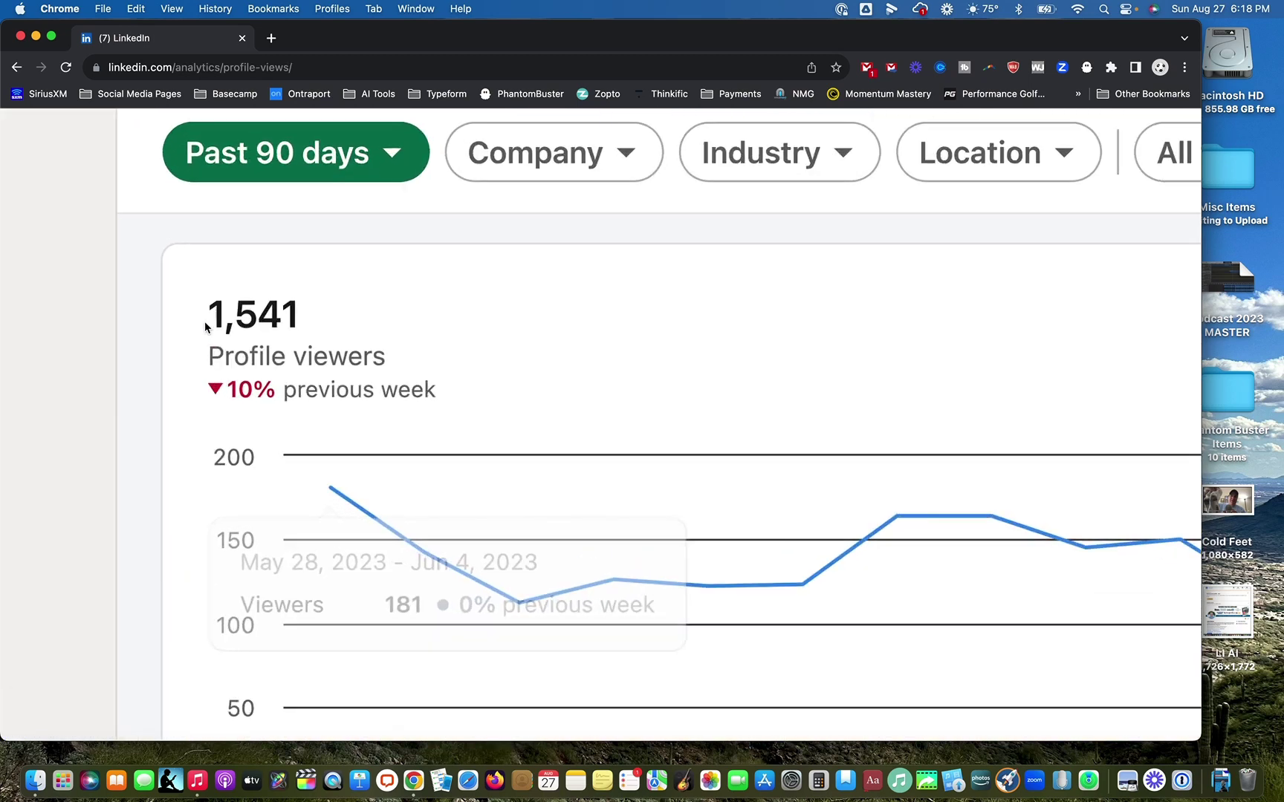
scroll(355, 344, "right", 2)
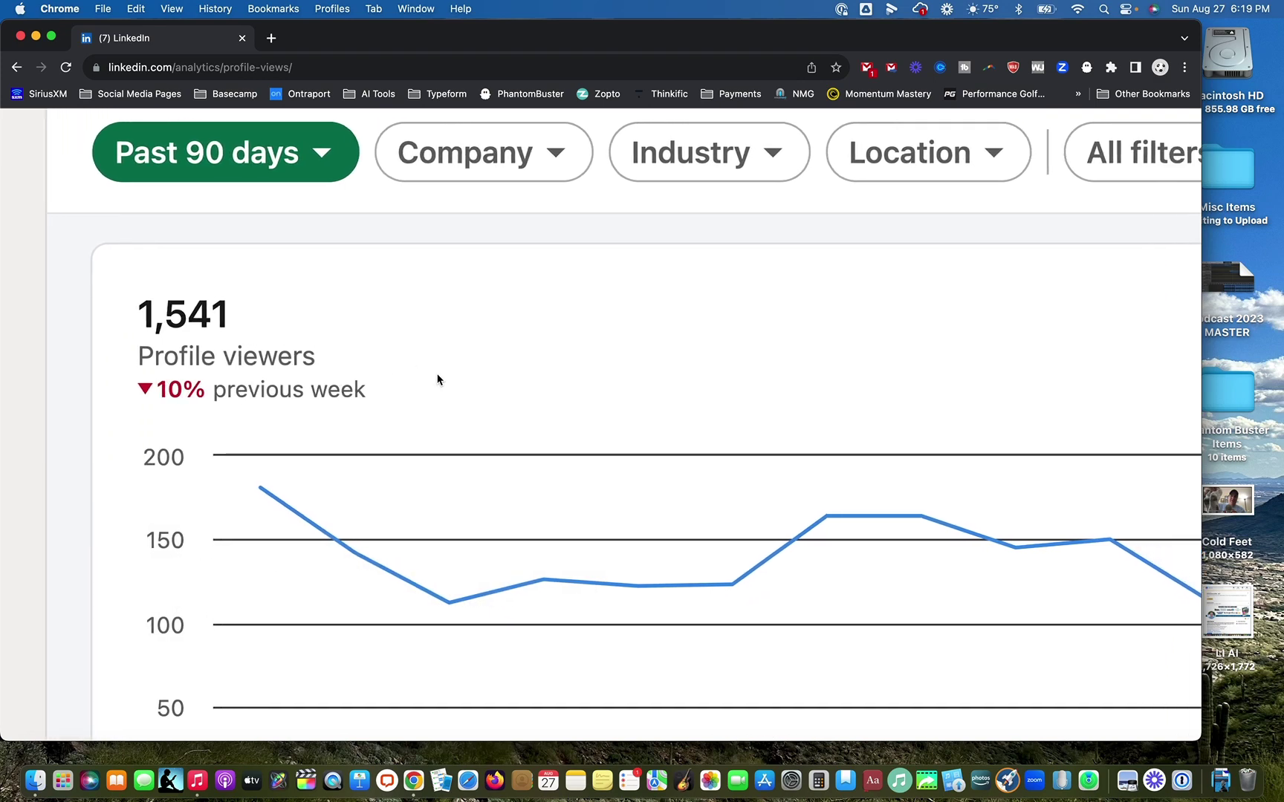
scroll(437, 379, "down", 5)
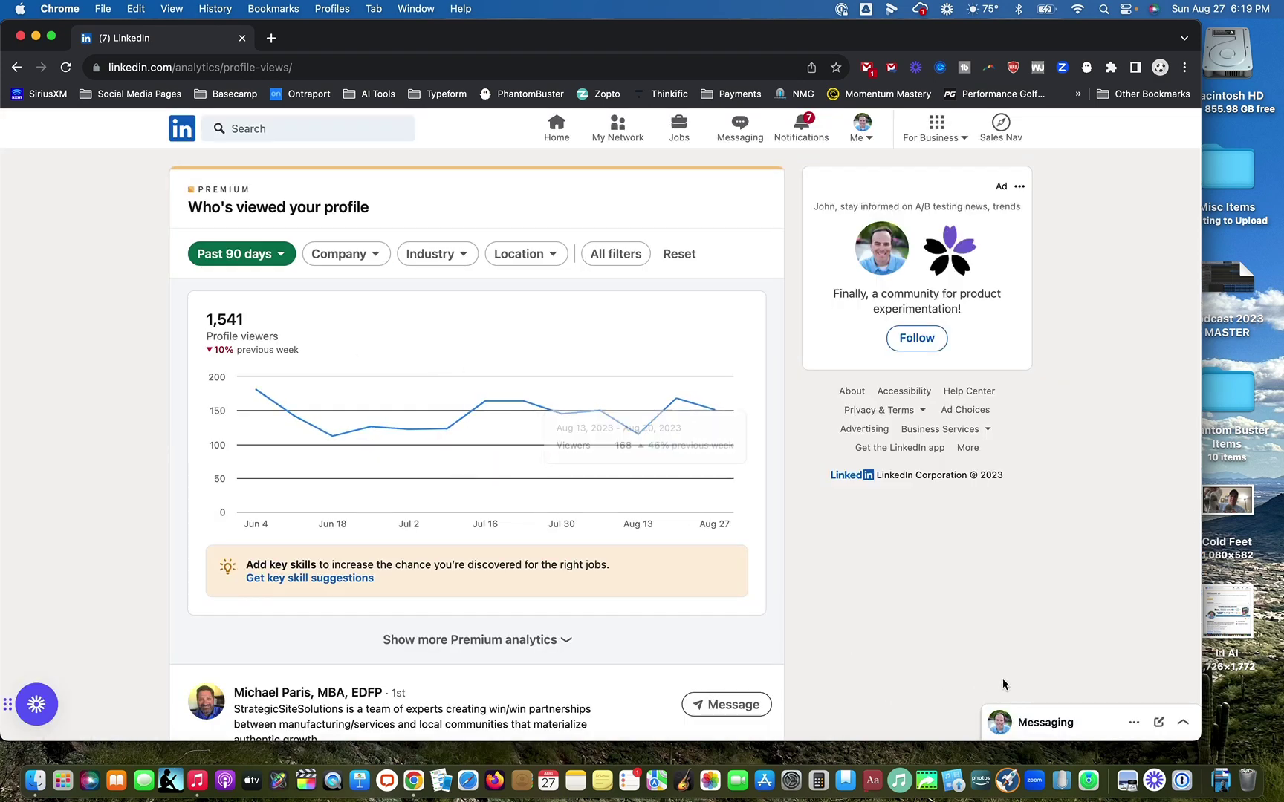
scroll(966, 581, "down", 5)
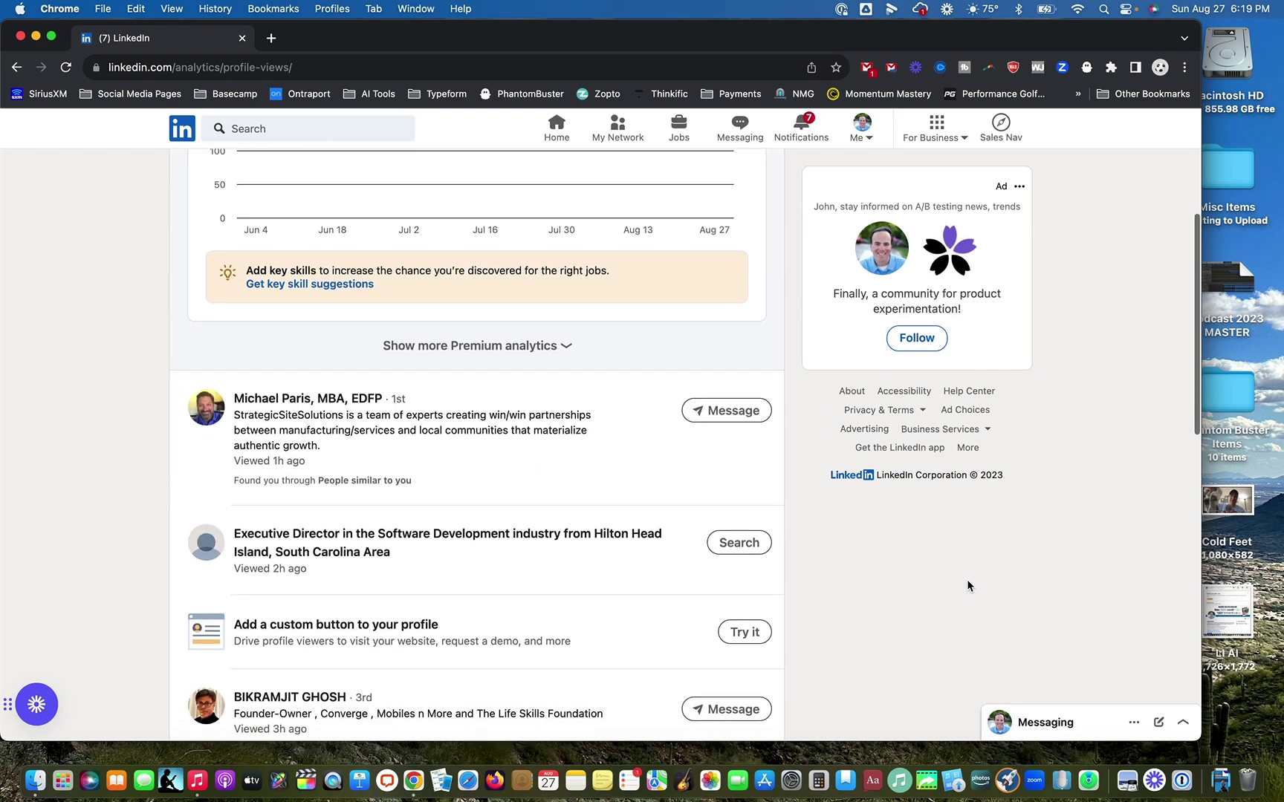
scroll(323, 379, "up", 5)
scroll(322, 373, "down", 4)
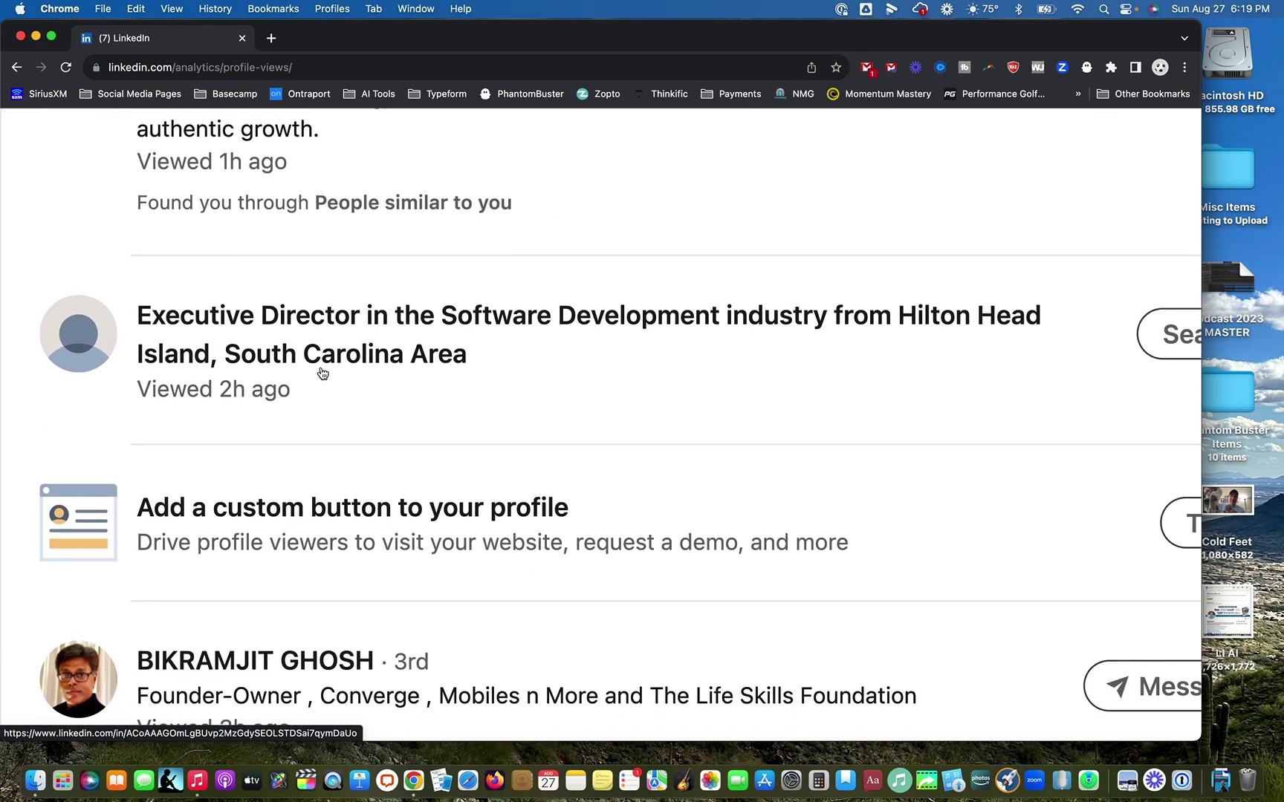
scroll(322, 373, "up", 3)
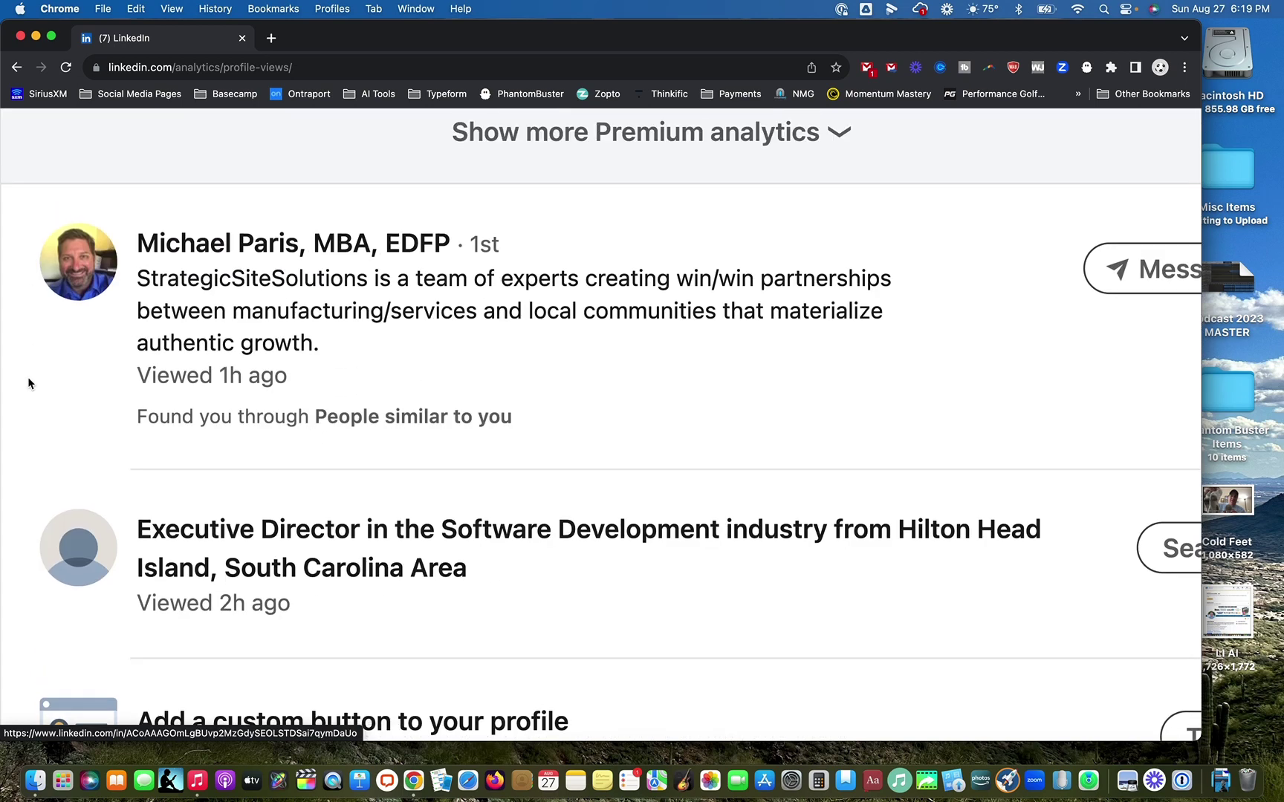
Select text in the recent viewers entries on the profile-viewers page.
left_click(131, 388)
left_click_drag(286, 395, 288, 394)
left_click(159, 429)
left_click_drag(154, 427, 516, 460)
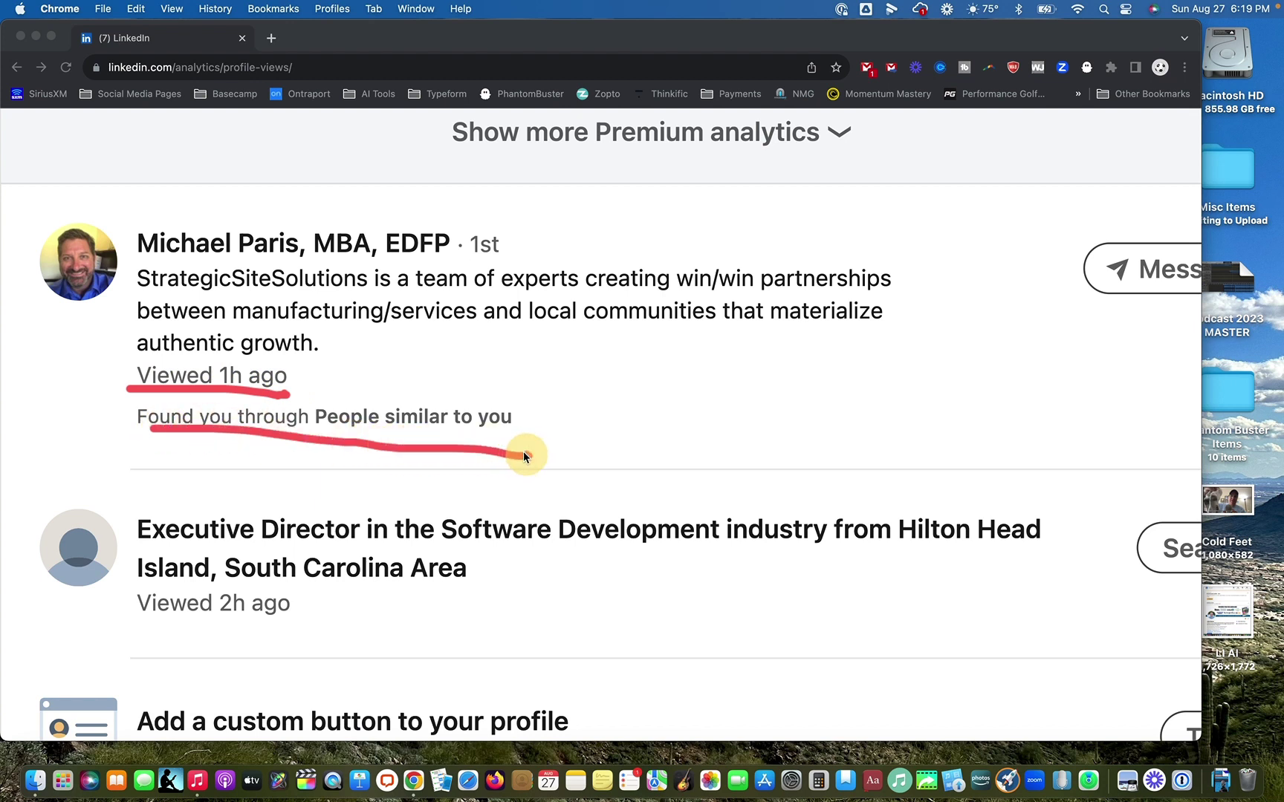
left_click_drag(113, 624, 318, 641)
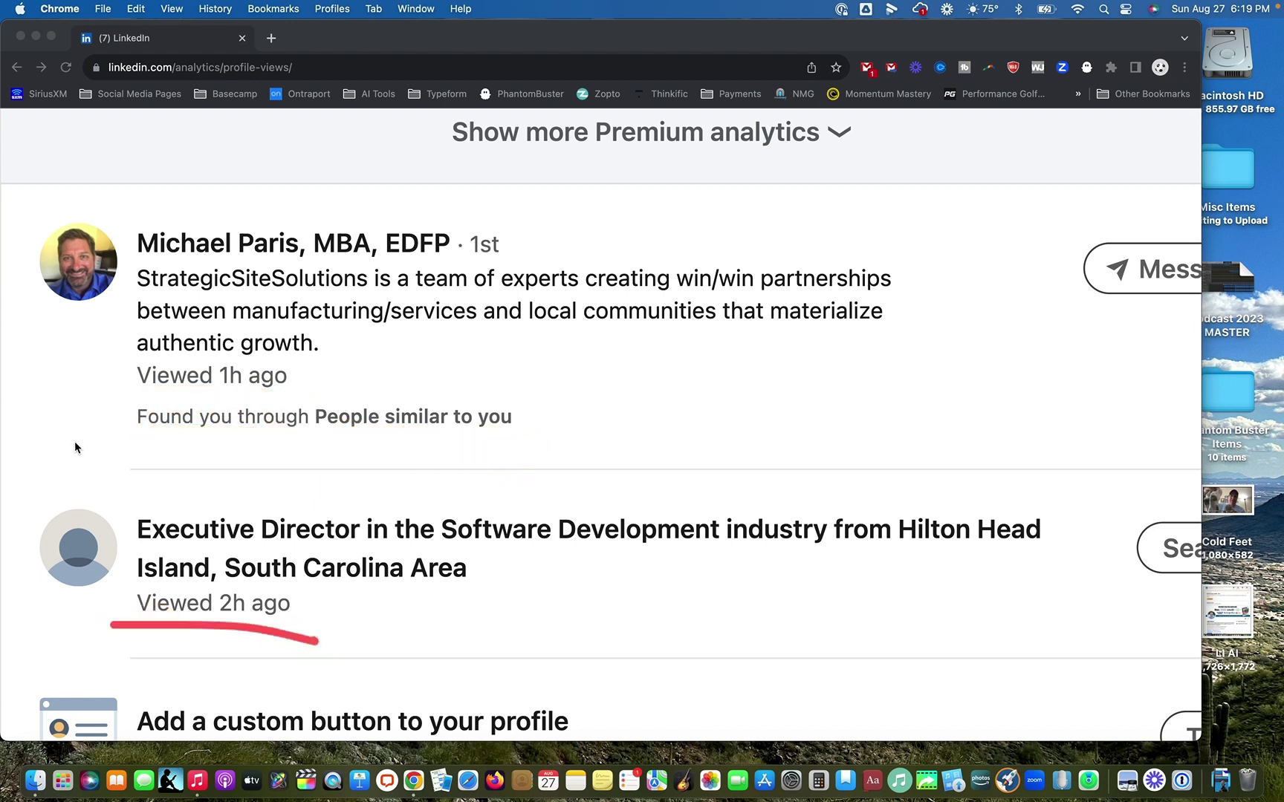
Scroll through the 1,541 profile viewers from the past 90 days and back to the top.
left_click(743, 545)
scroll(745, 549, "down", 3)
scroll(745, 550, "down", 7)
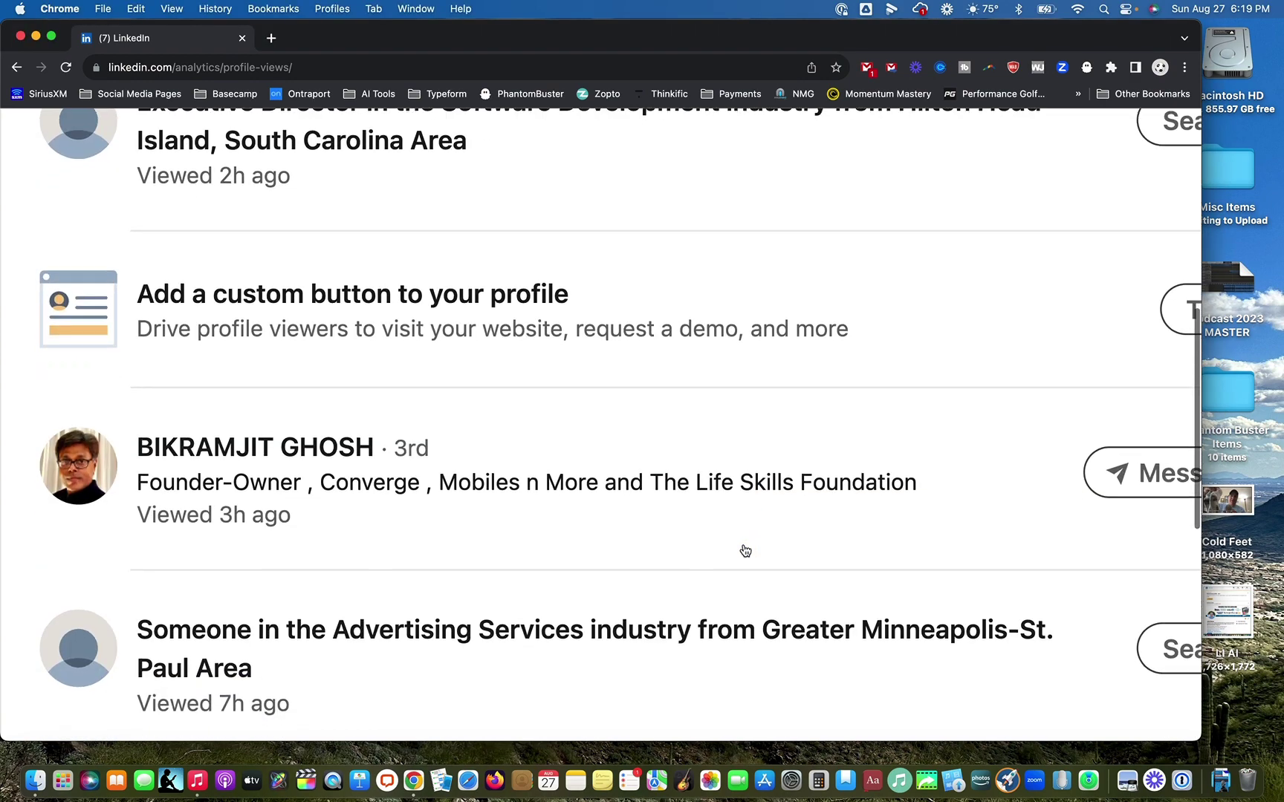
scroll(745, 549, "down", 8)
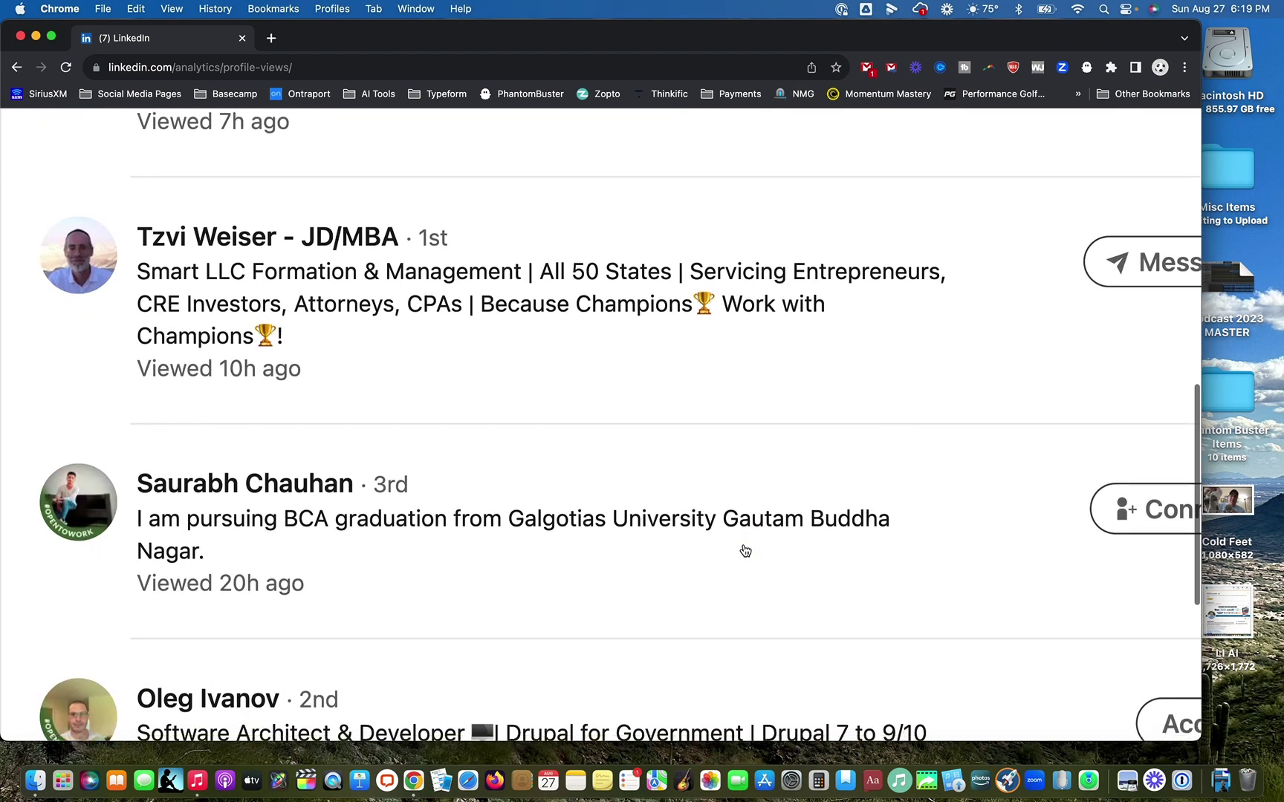
scroll(745, 549, "up", 2)
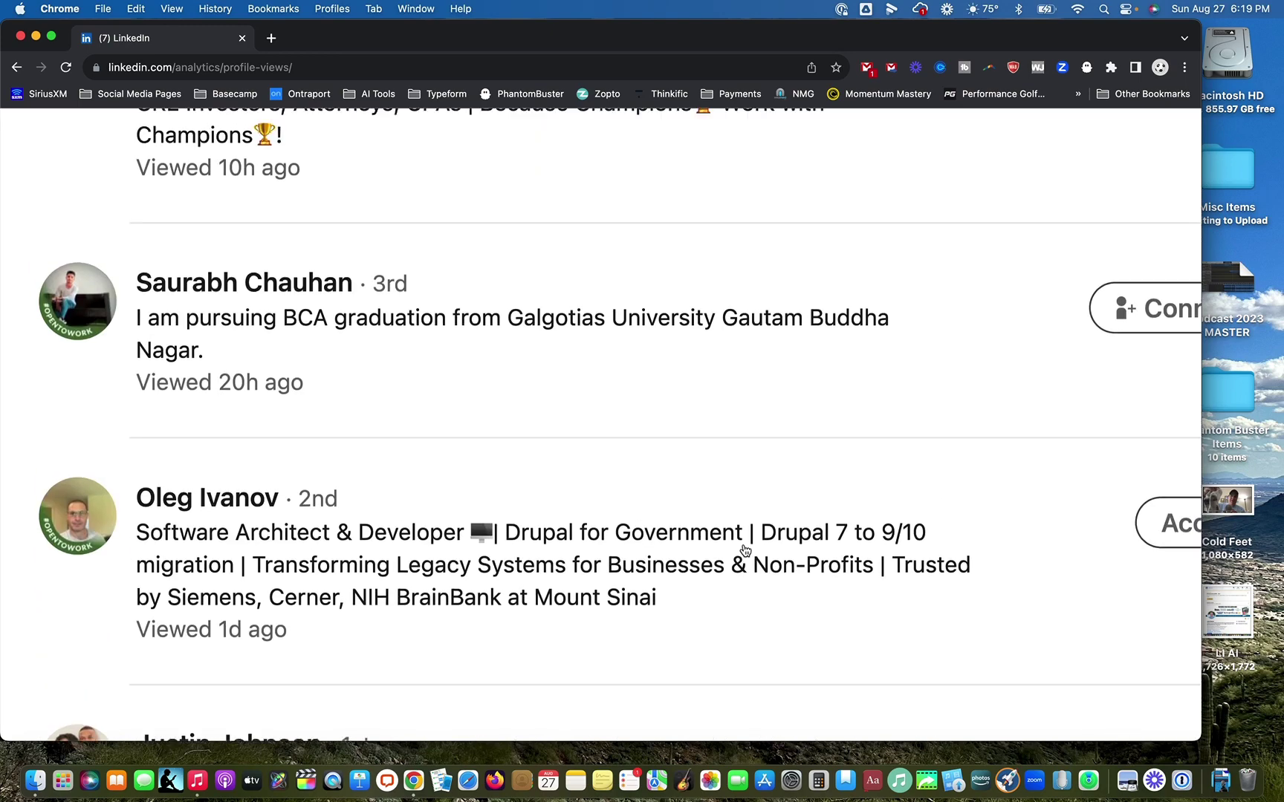
scroll(745, 550, "down", 3)
scroll(745, 550, "up", 6)
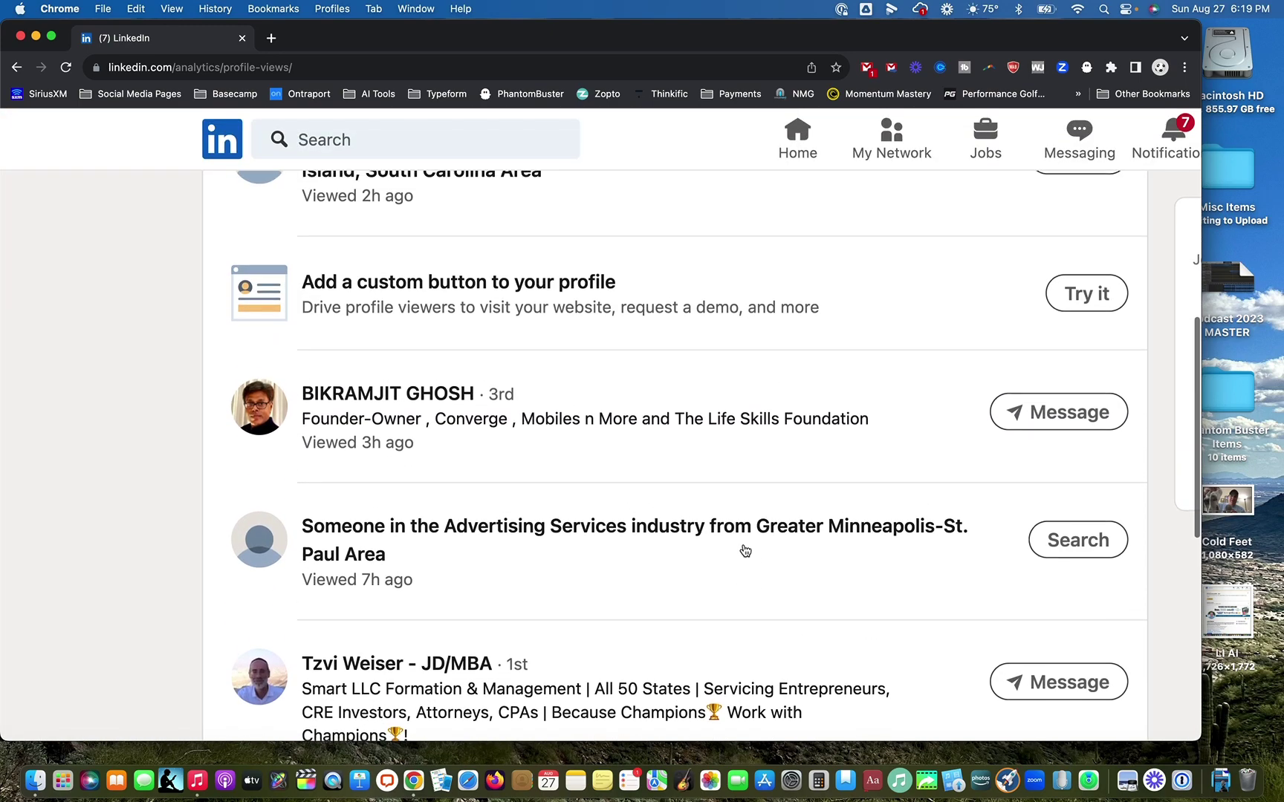
scroll(454, 337, "up", 4)
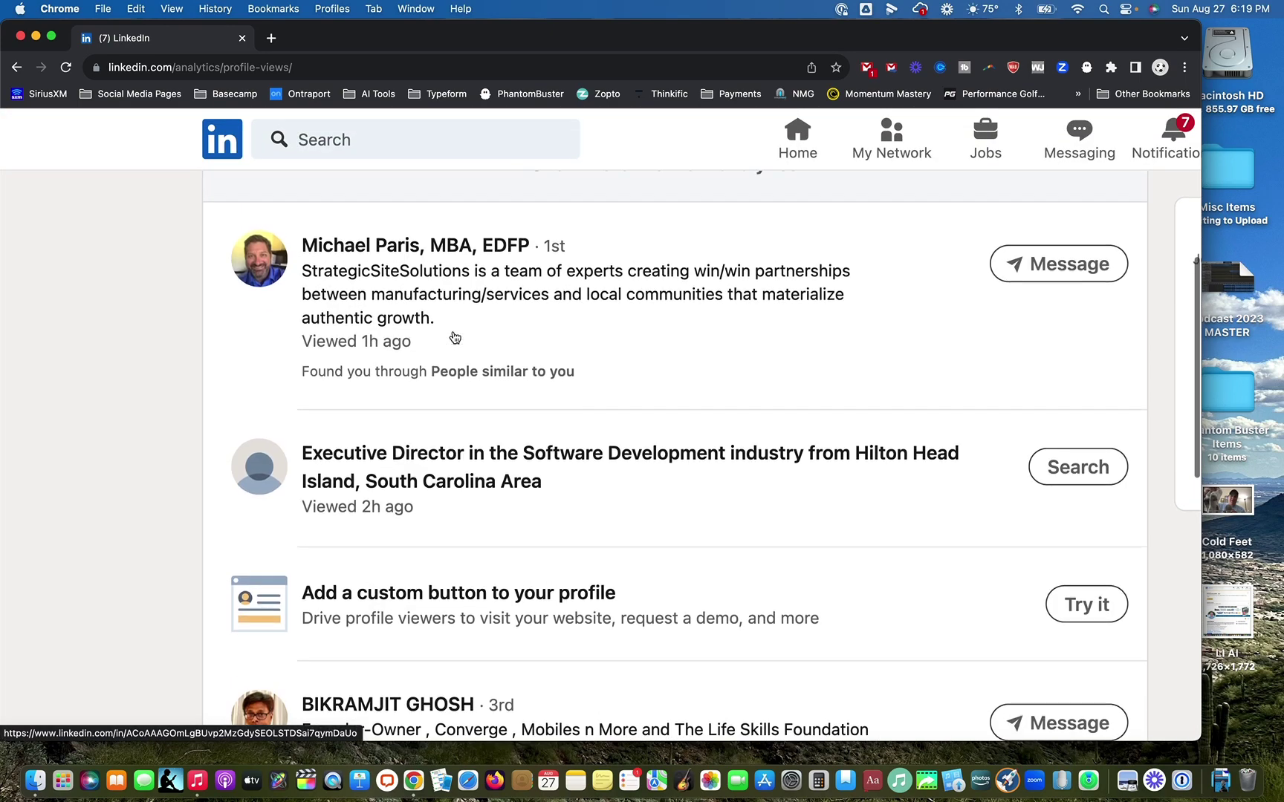
scroll(519, 245, "up", 5)
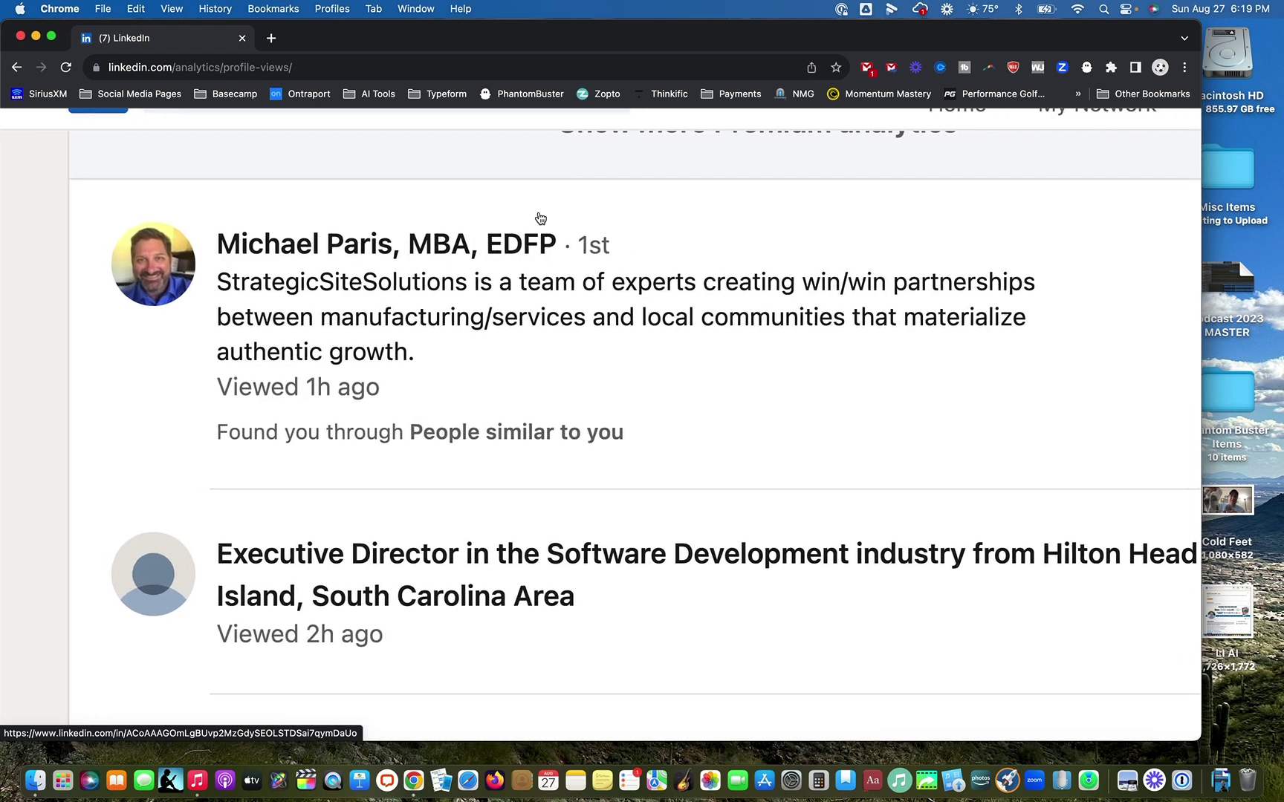
scroll(523, 292, "down", 5)
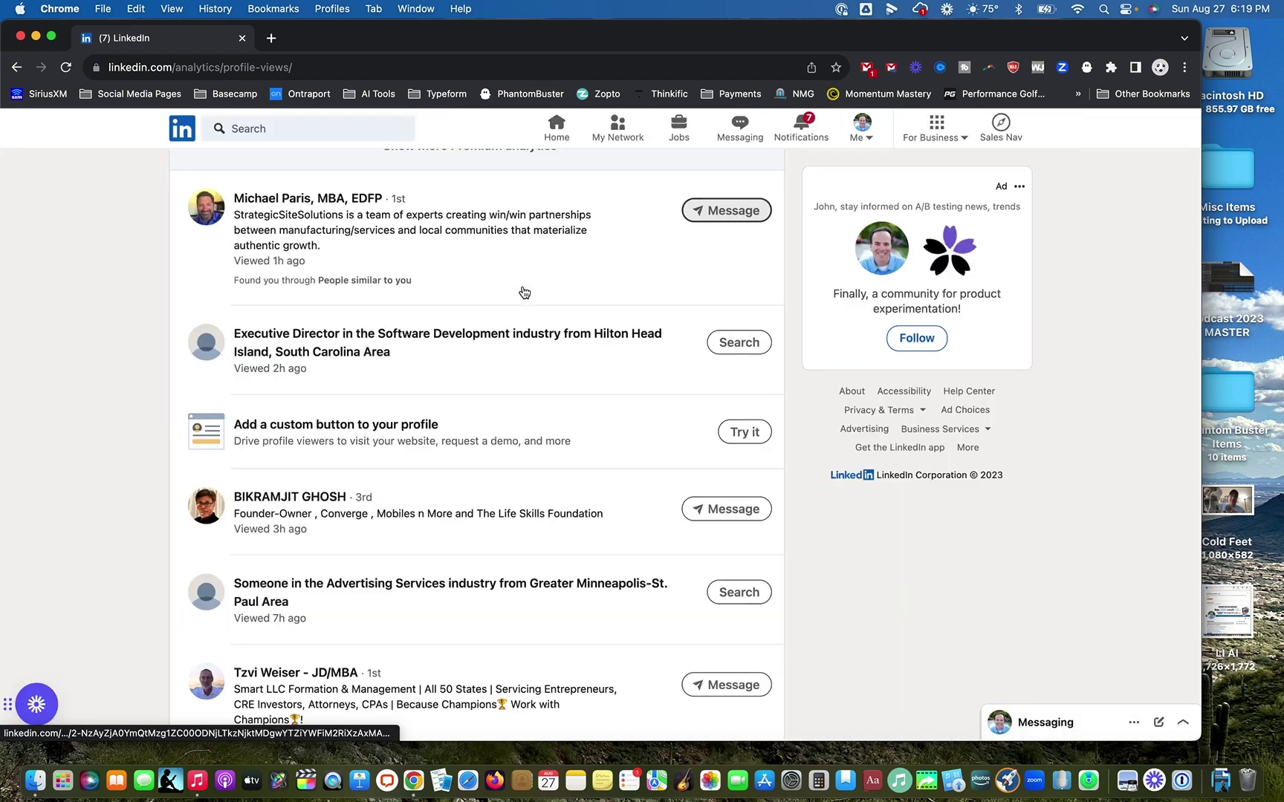
scroll(350, 461, "down", 1)
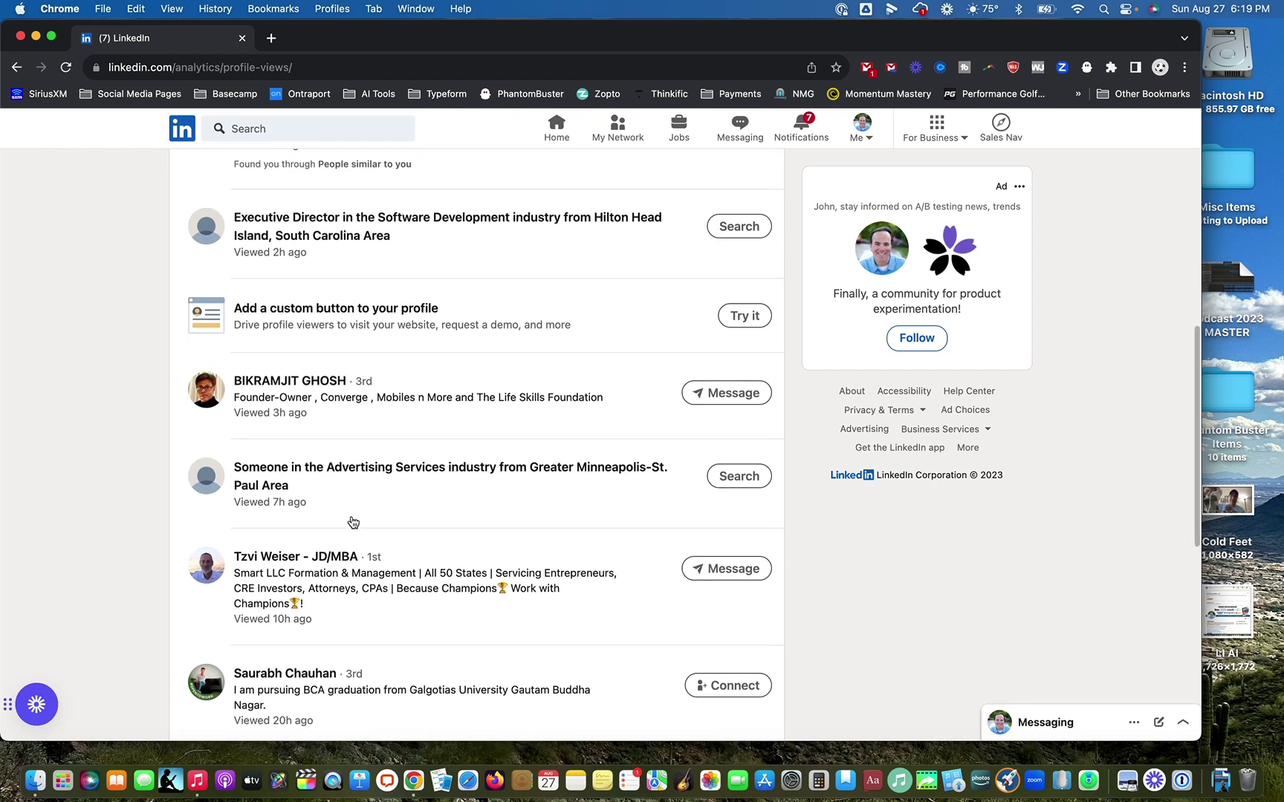
scroll(352, 520, "down", 5)
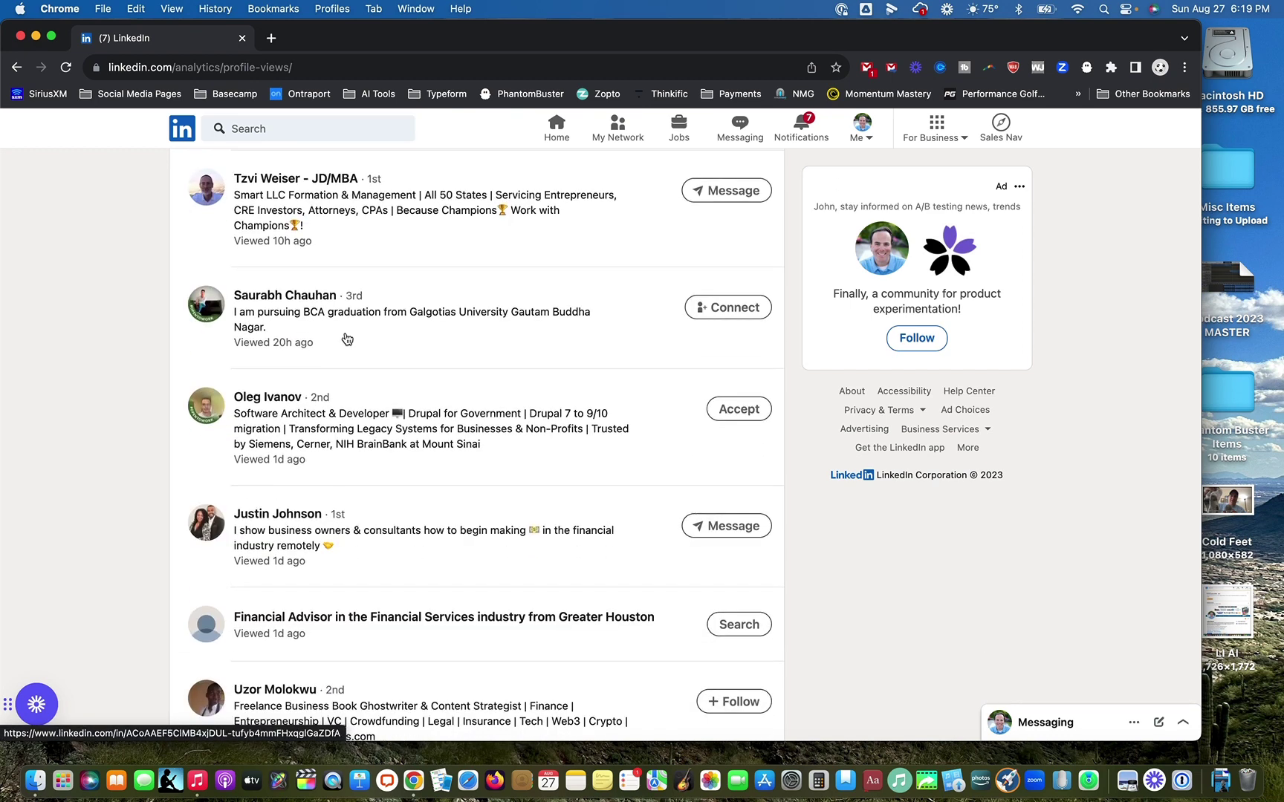
scroll(347, 339, "up", 5)
scroll(344, 339, "up", 1)
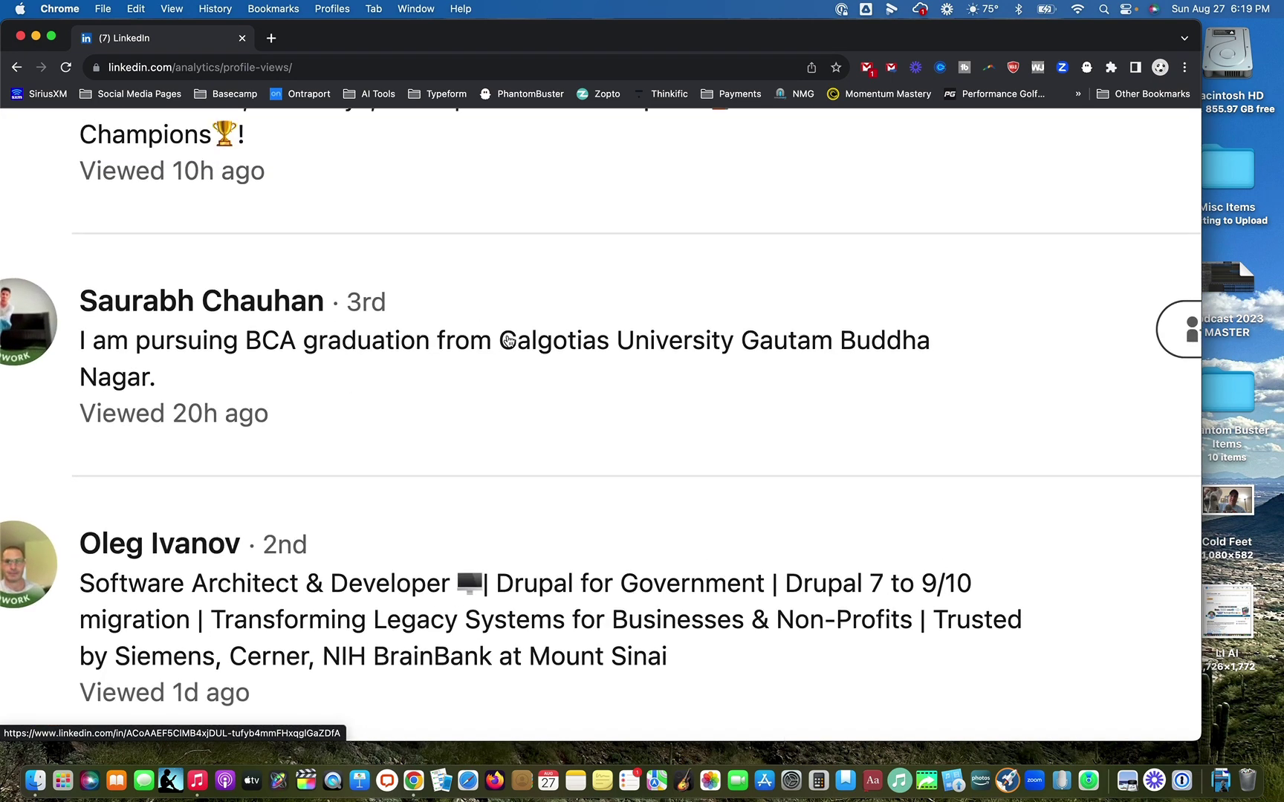
scroll(520, 341, "right", 10)
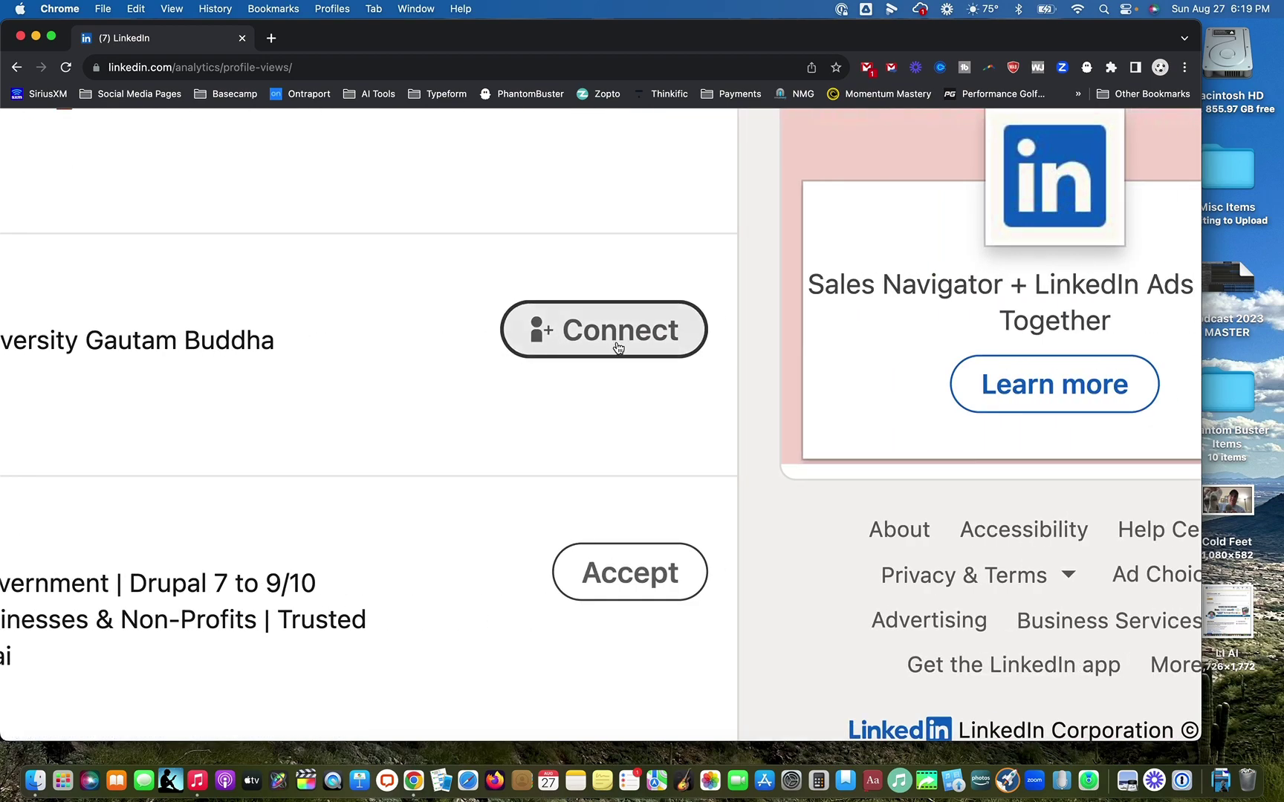
scroll(617, 346, "down", 5)
scroll(374, 411, "up", 5)
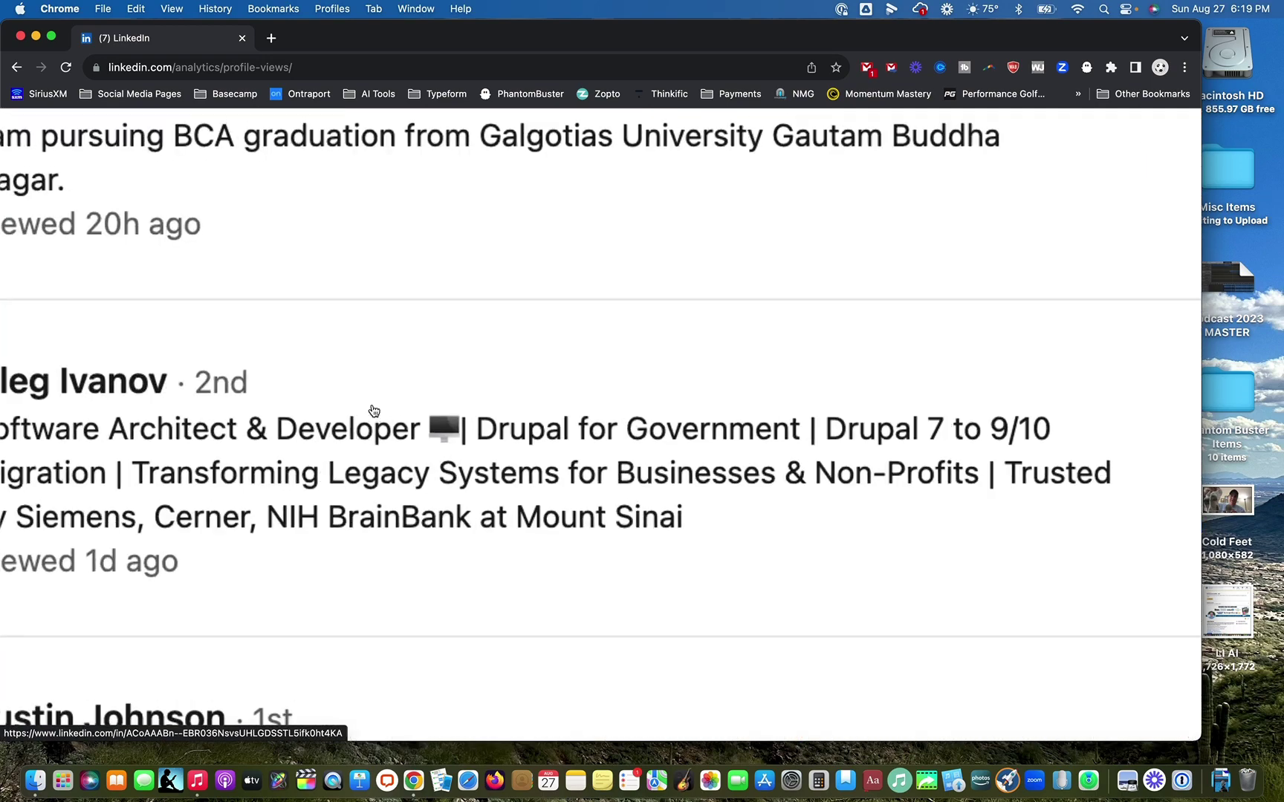
scroll(373, 413, "right", 10)
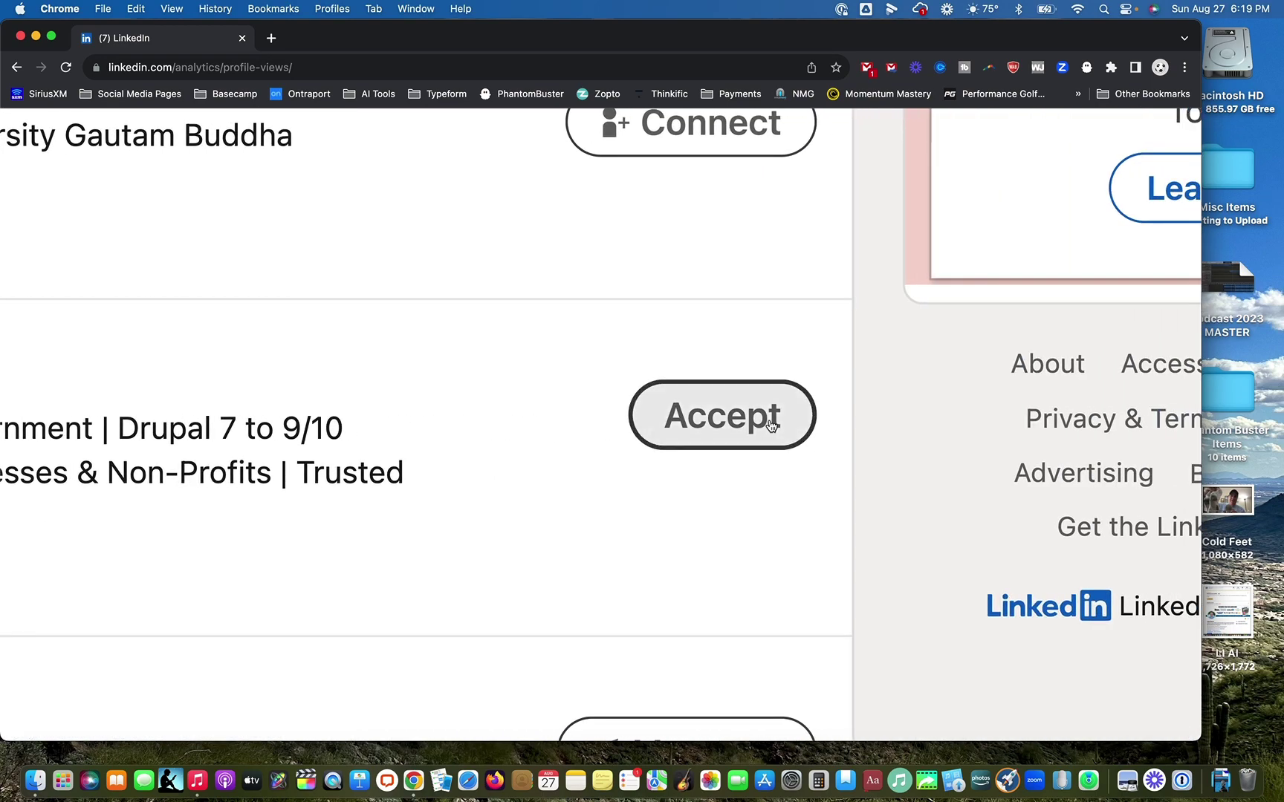
scroll(771, 425, "down", 5)
scroll(384, 555, "down", 10)
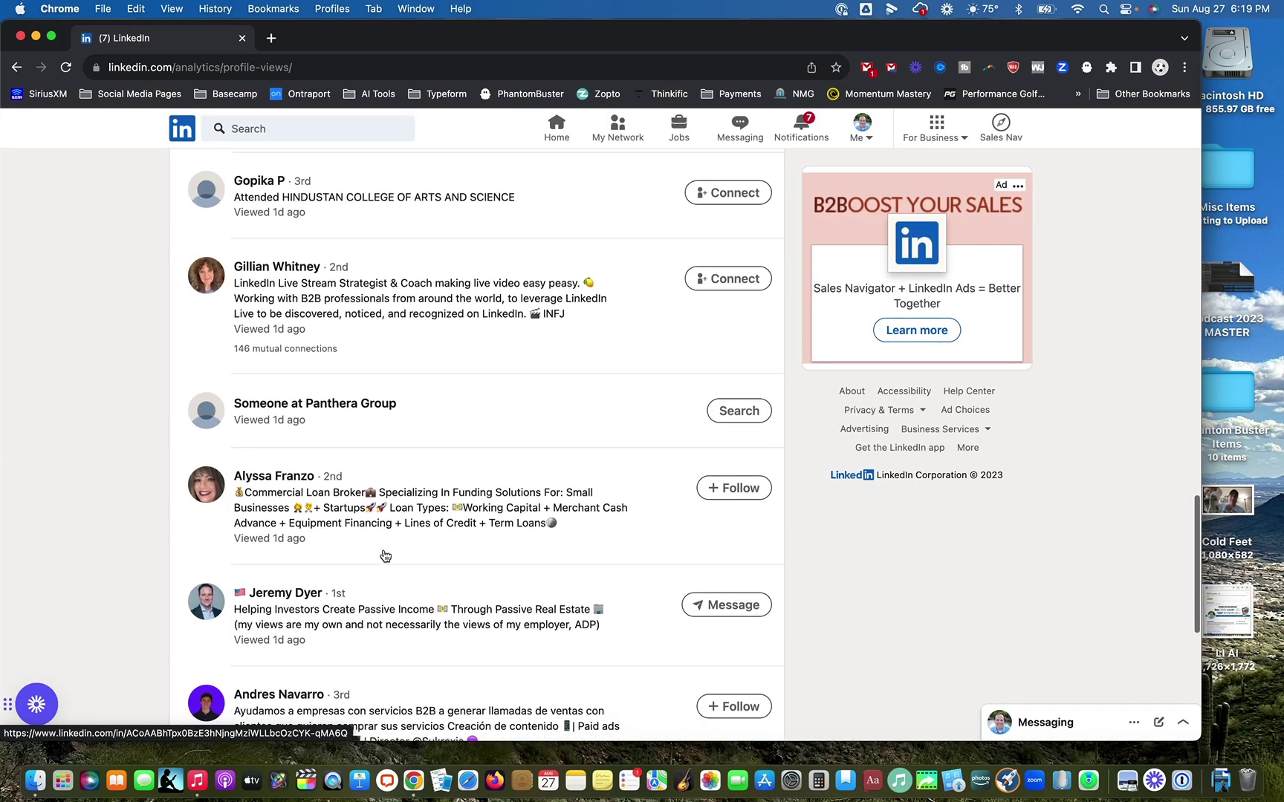
scroll(384, 556, "down", 4)
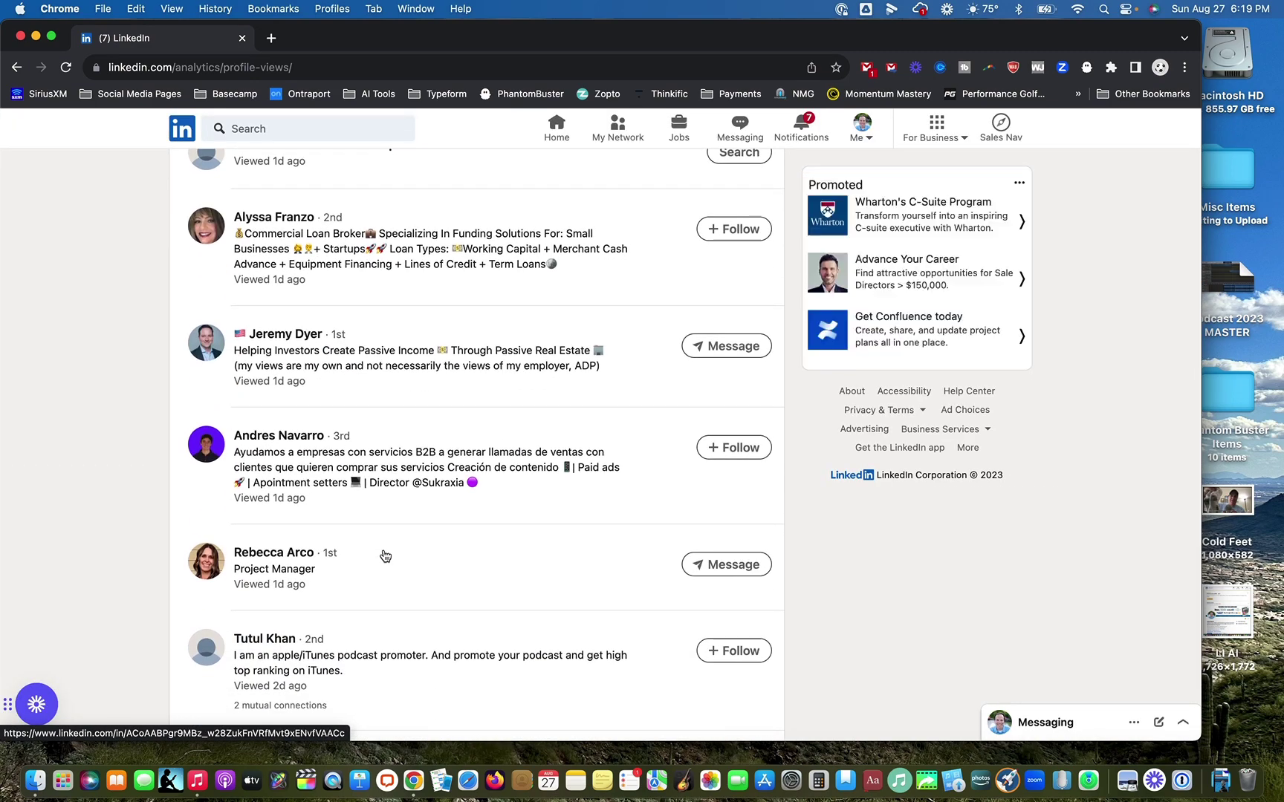
scroll(368, 431, "up", 3)
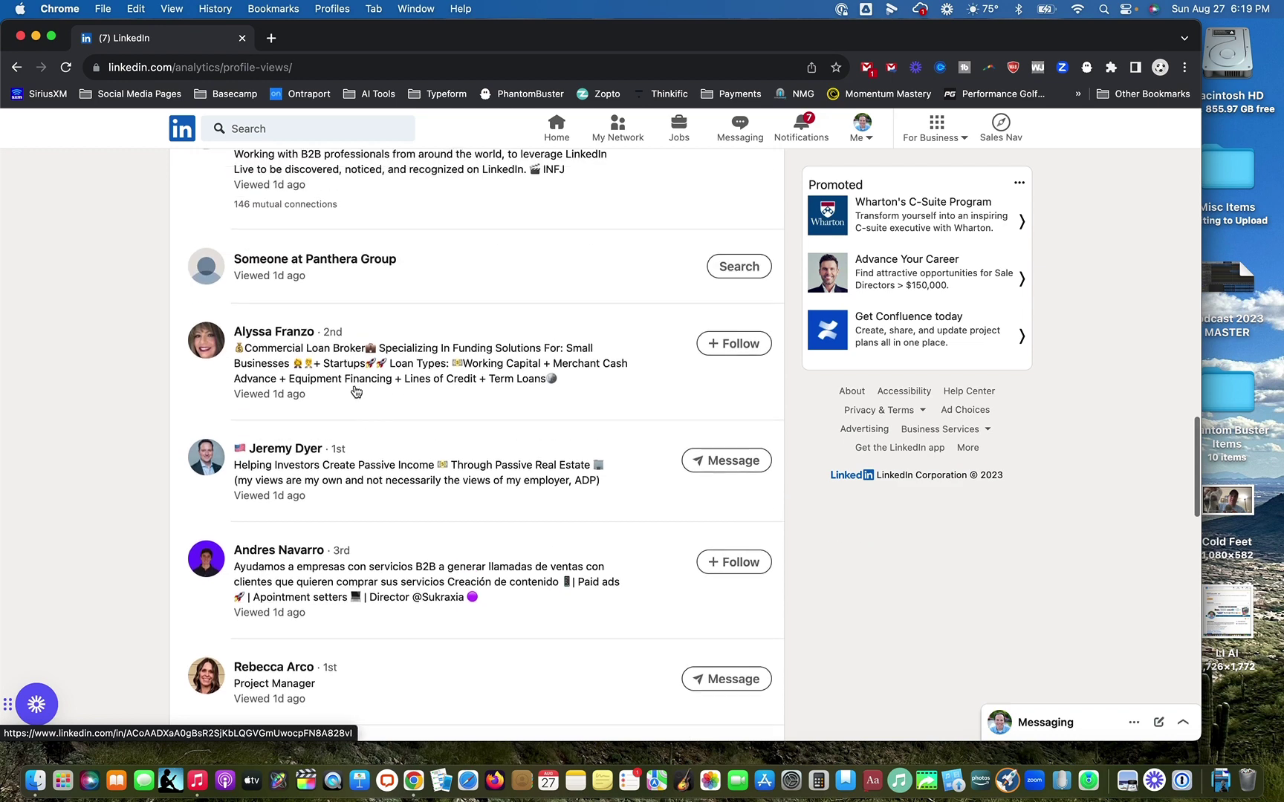
scroll(398, 485, "down", 3)
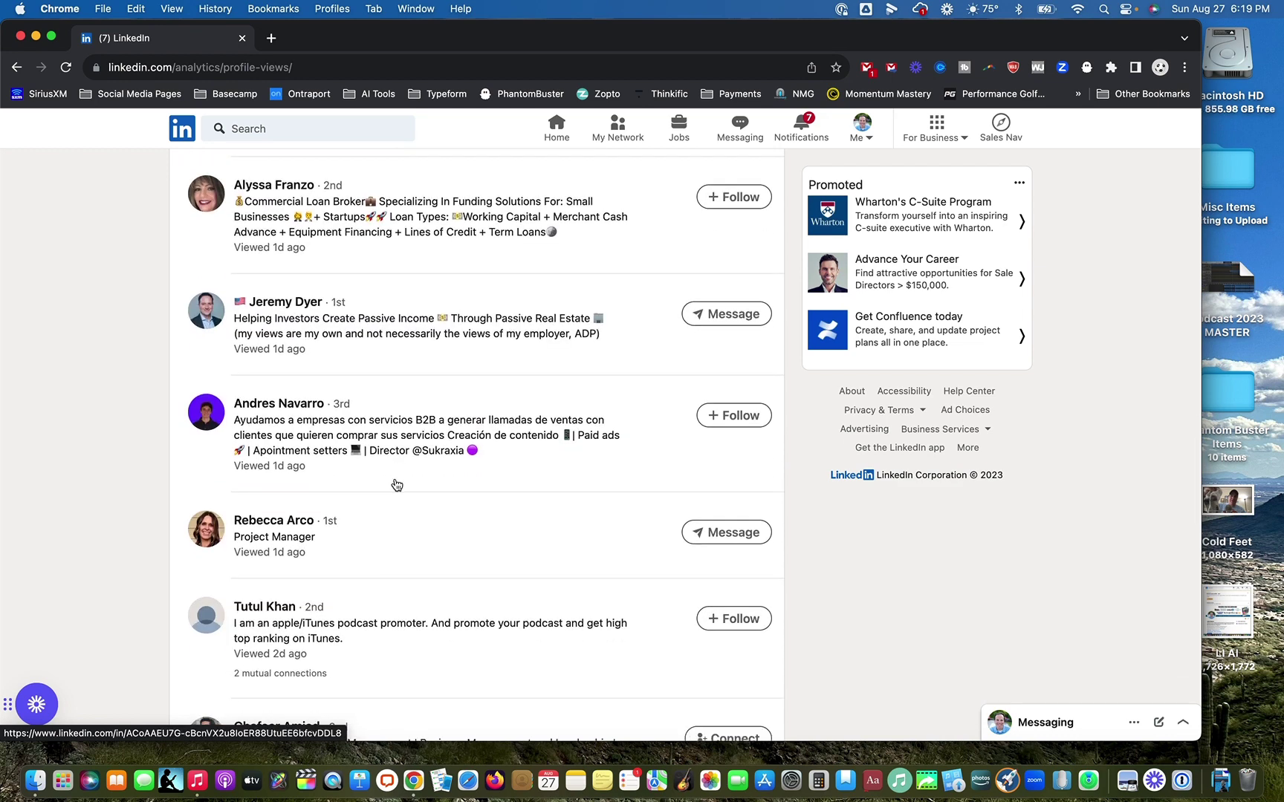
scroll(395, 484, "down", 12)
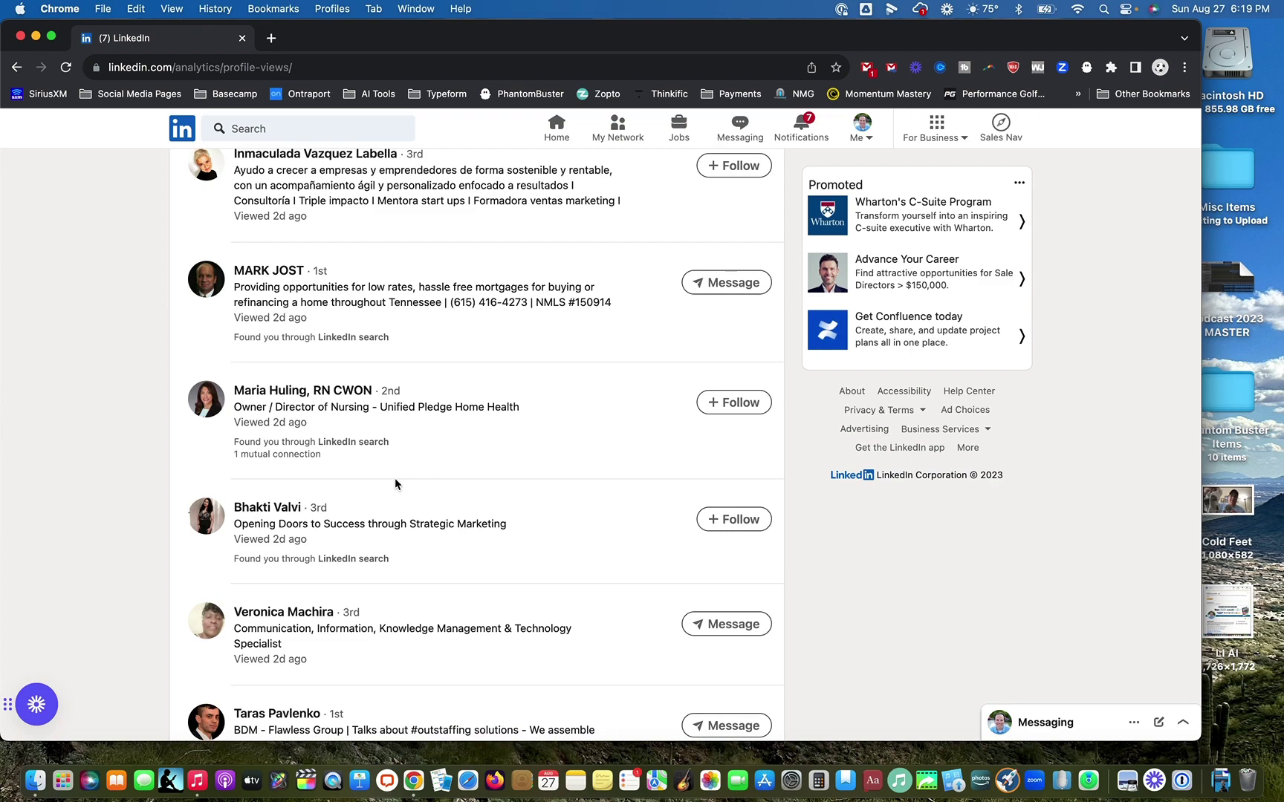
scroll(394, 484, "down", 8)
scroll(397, 486, "down", 10)
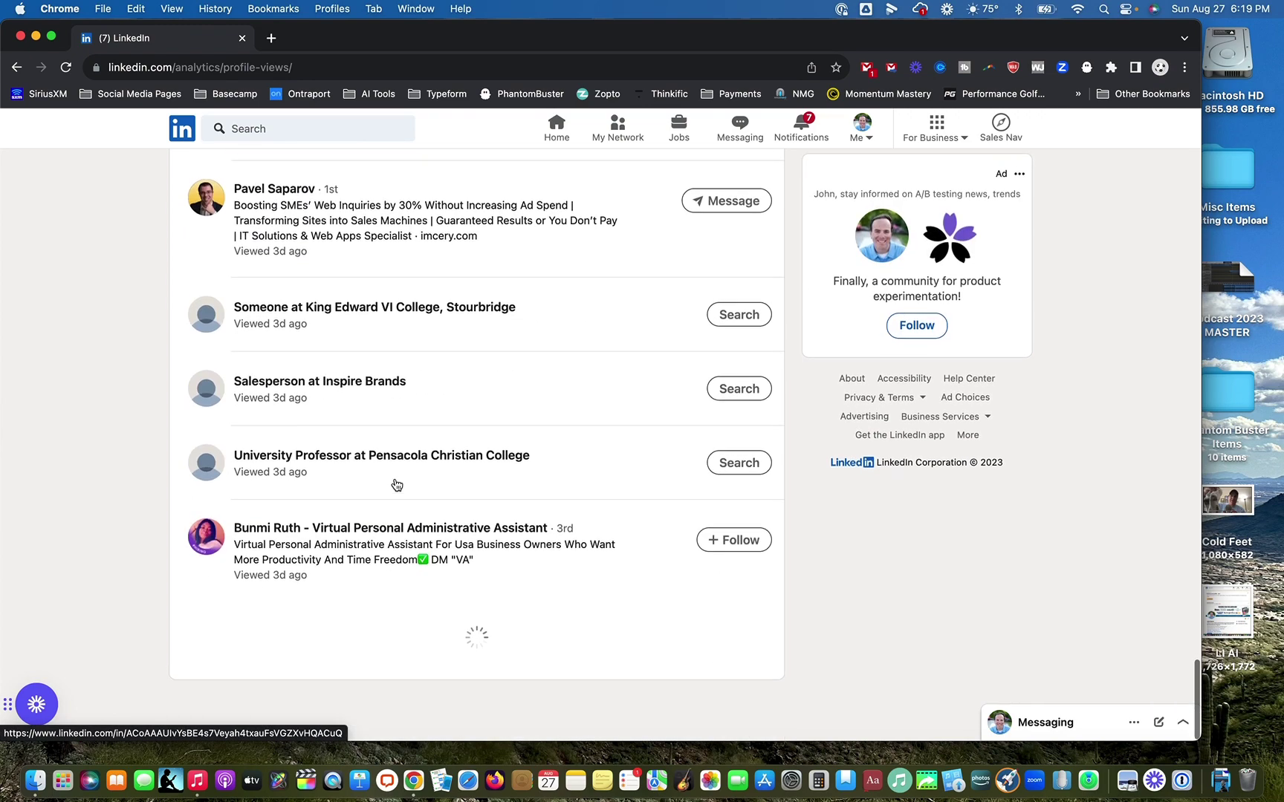
scroll(397, 485, "down", 10)
scroll(397, 485, "up", 5)
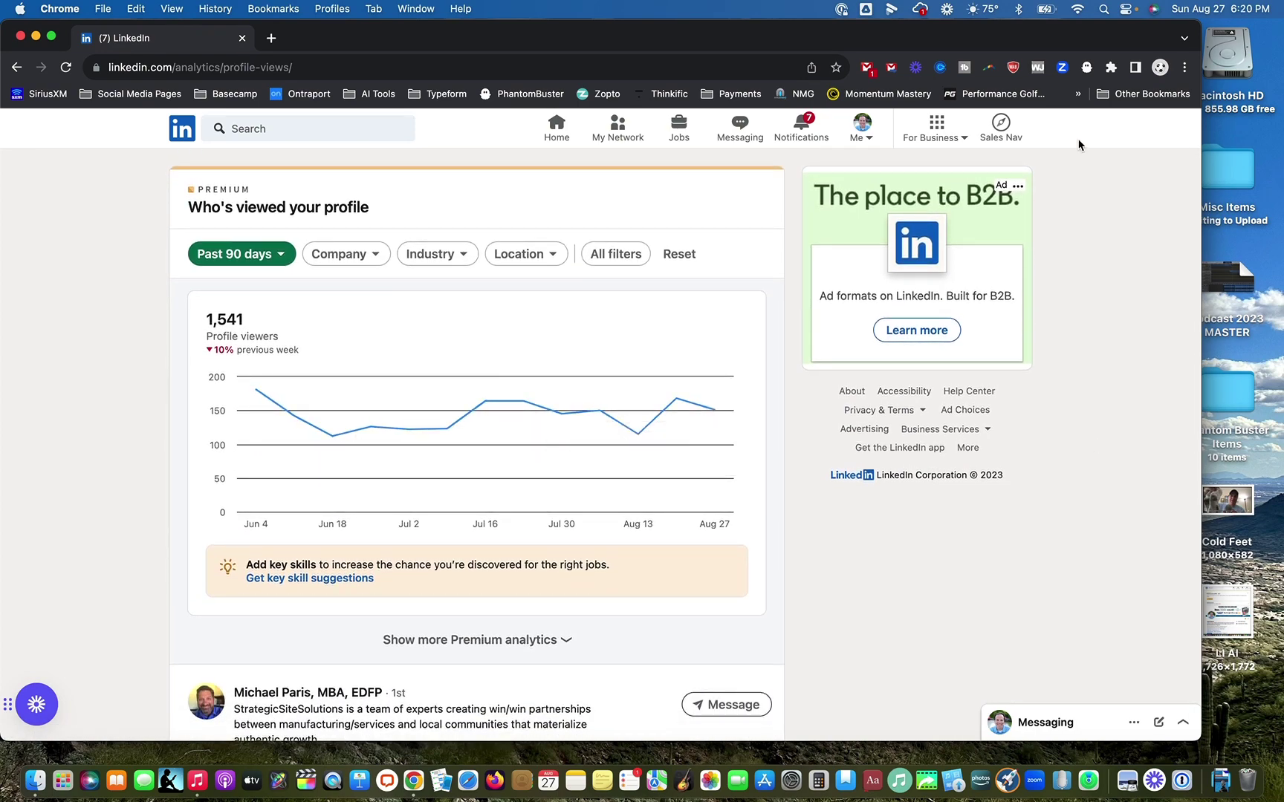
scroll(1026, 134, "up", 5)
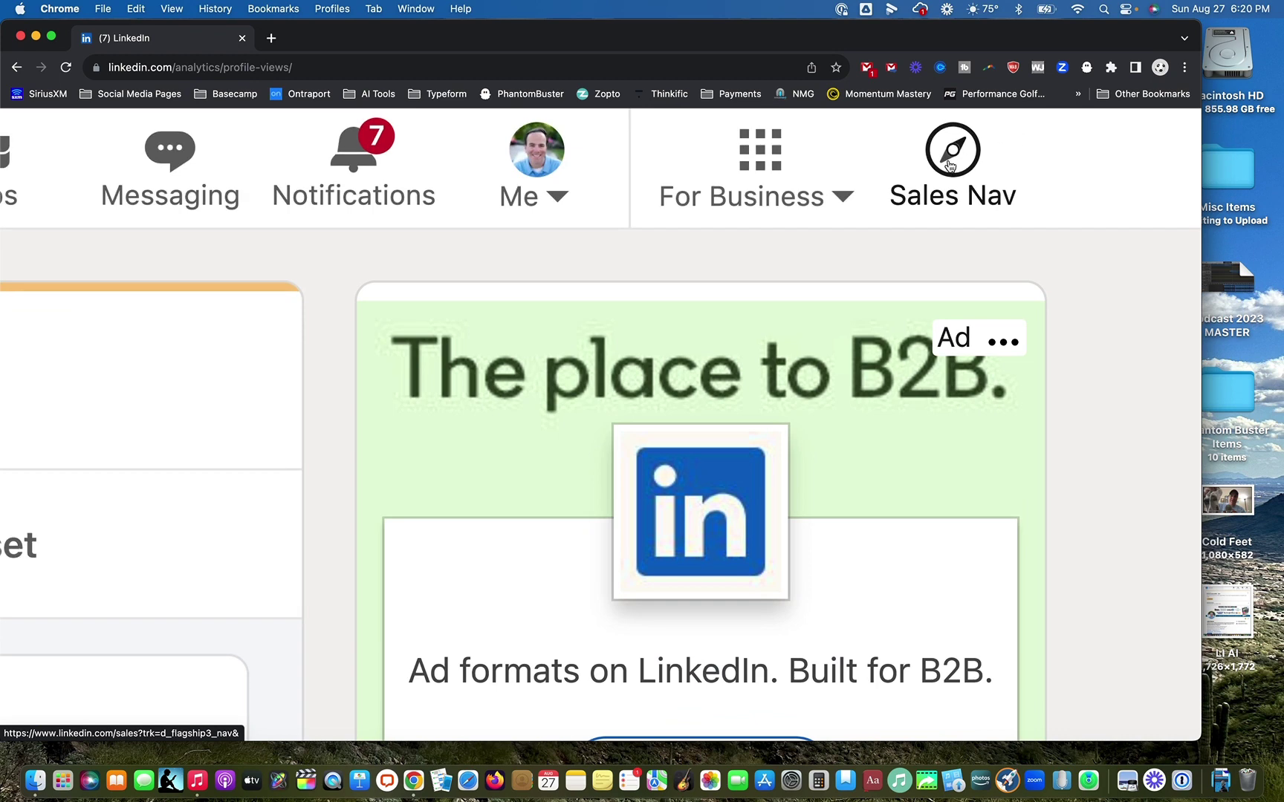
scroll(950, 165, "down", 5)
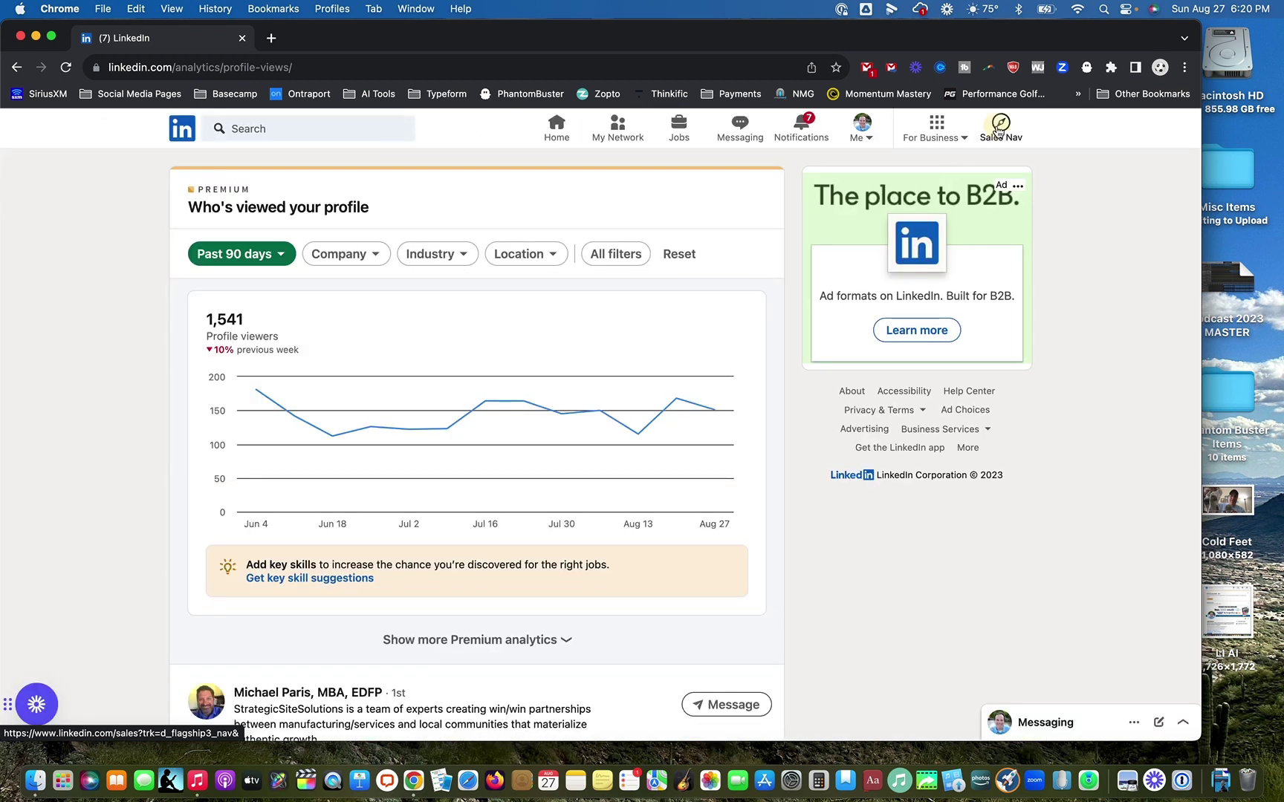
Open Sales Navigator in a new tab and go to lead search with all lead filters.
left_click(1001, 128)
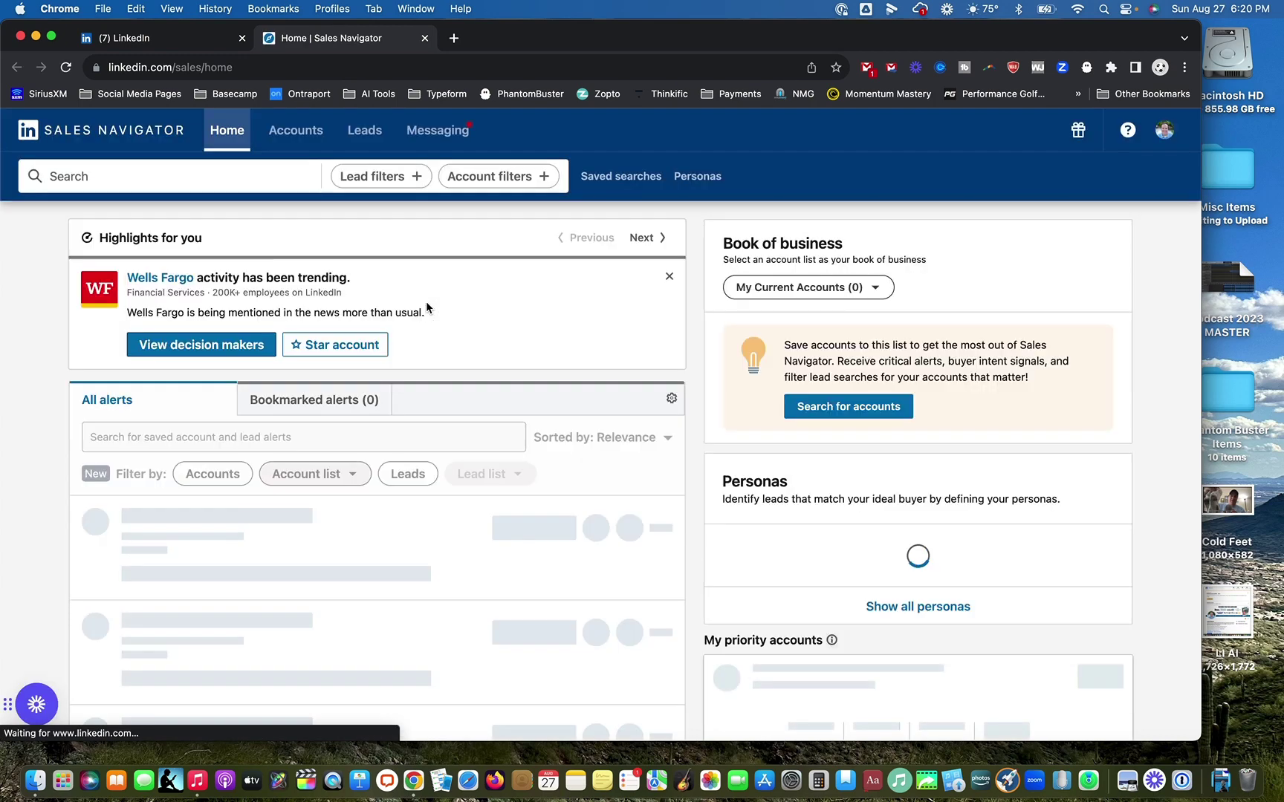
scroll(360, 182, "up", 5)
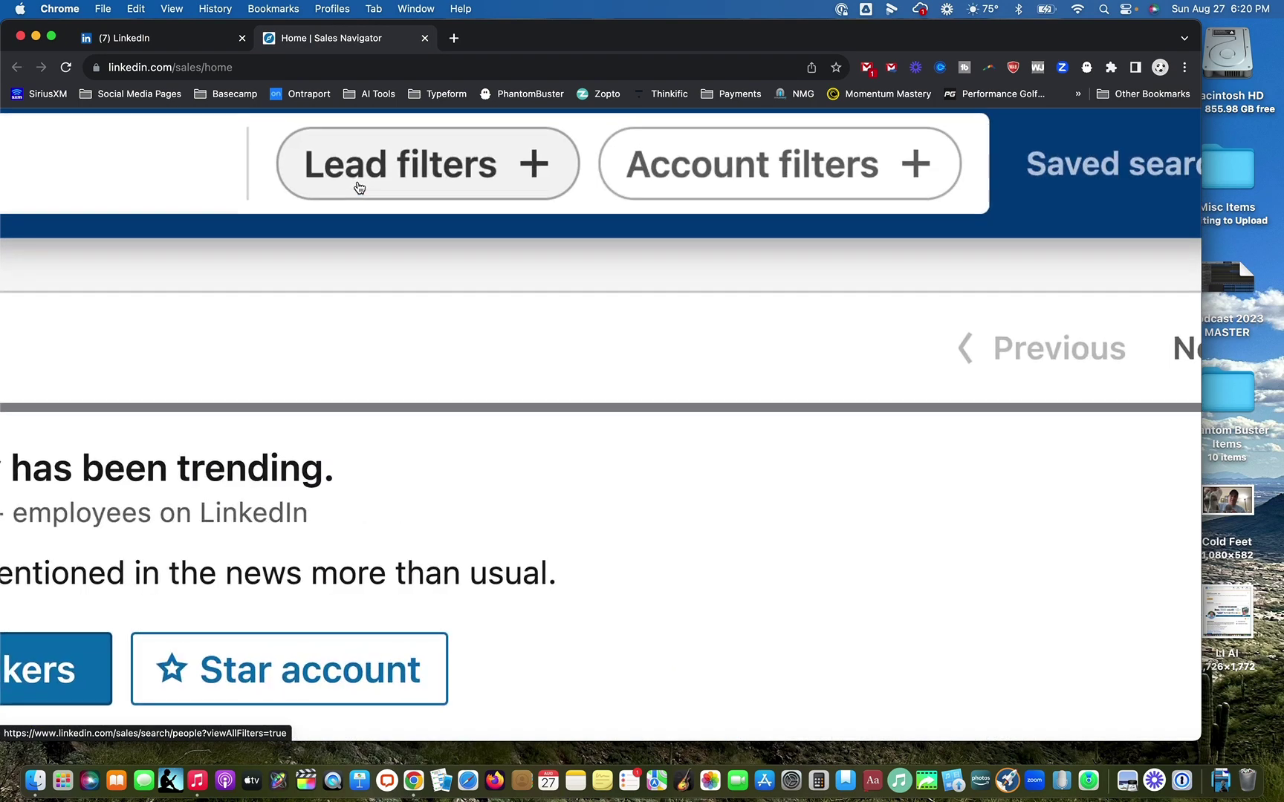
scroll(360, 187, "down", 5)
left_click(359, 184)
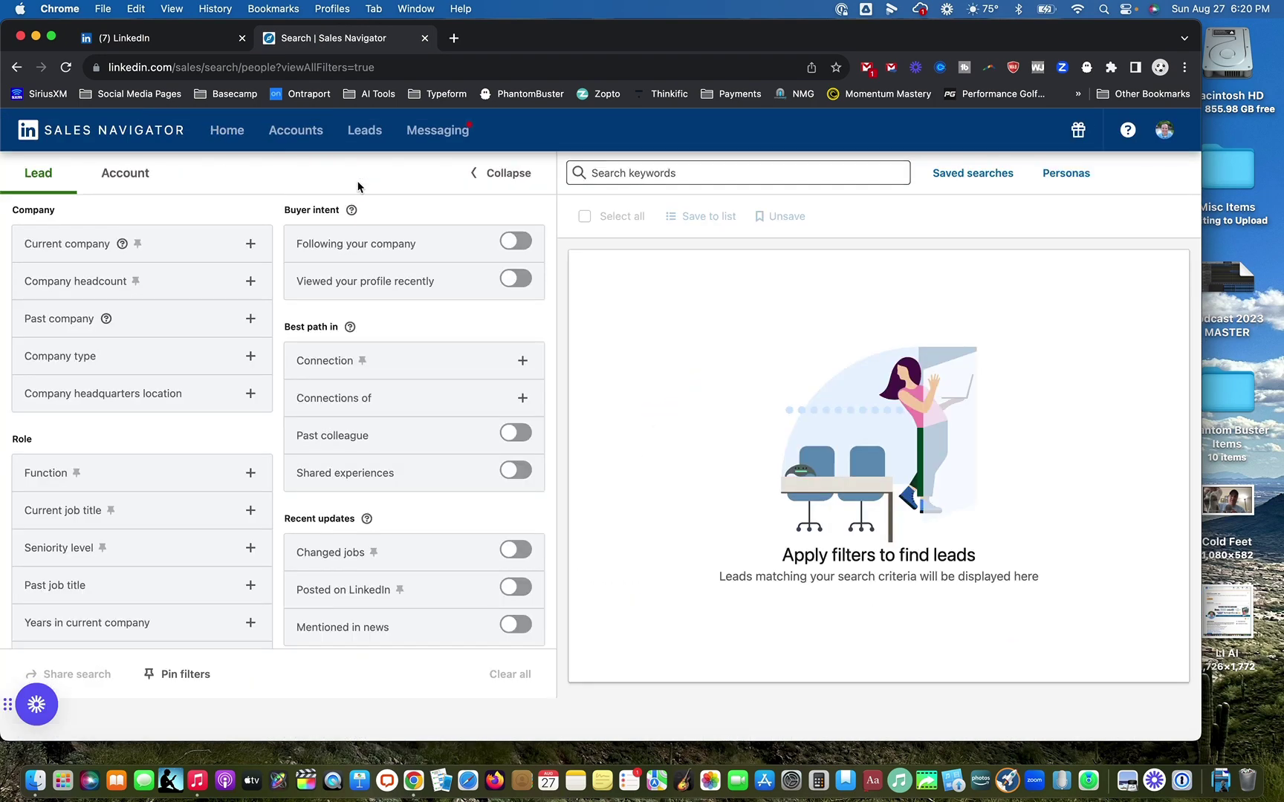
scroll(352, 213, "up", 5)
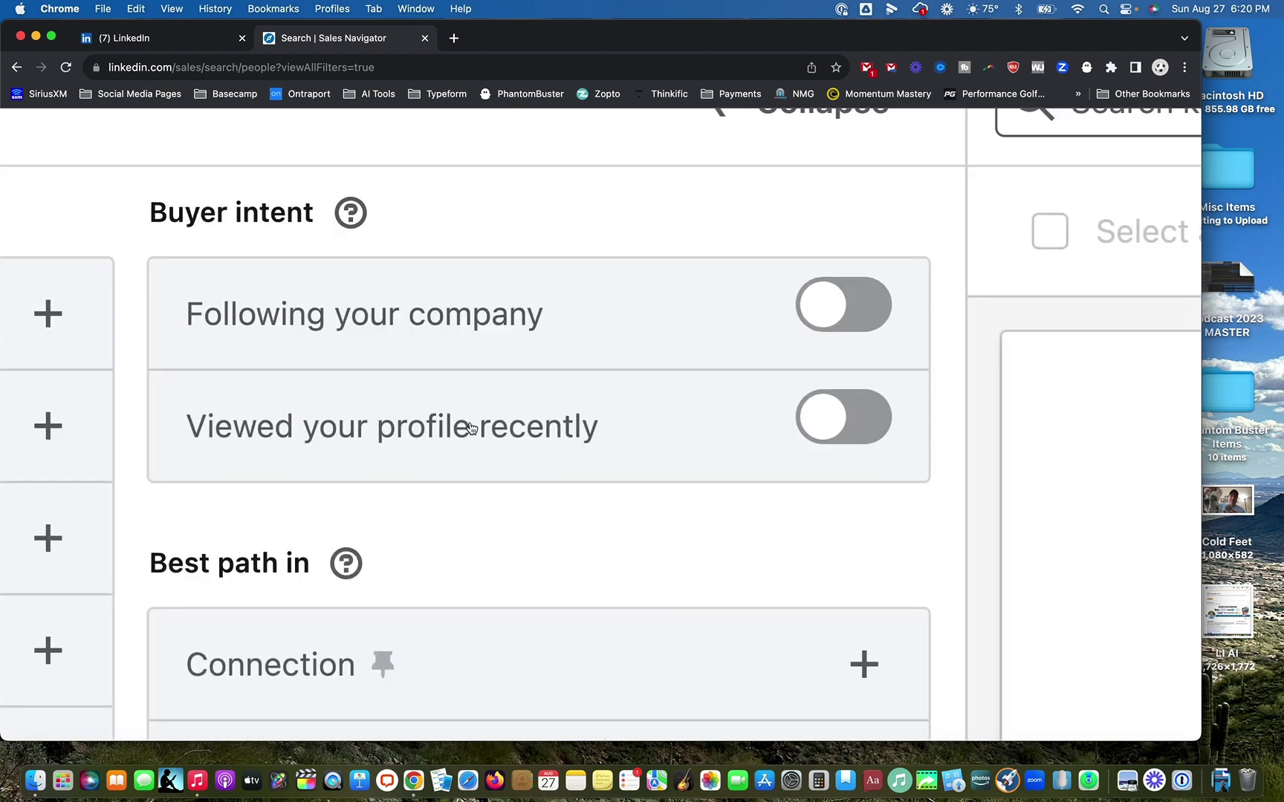
Turn on Buyer intent's 'Viewed your profile recently' filter and review the 1K+ tagged leads.
left_click(862, 430)
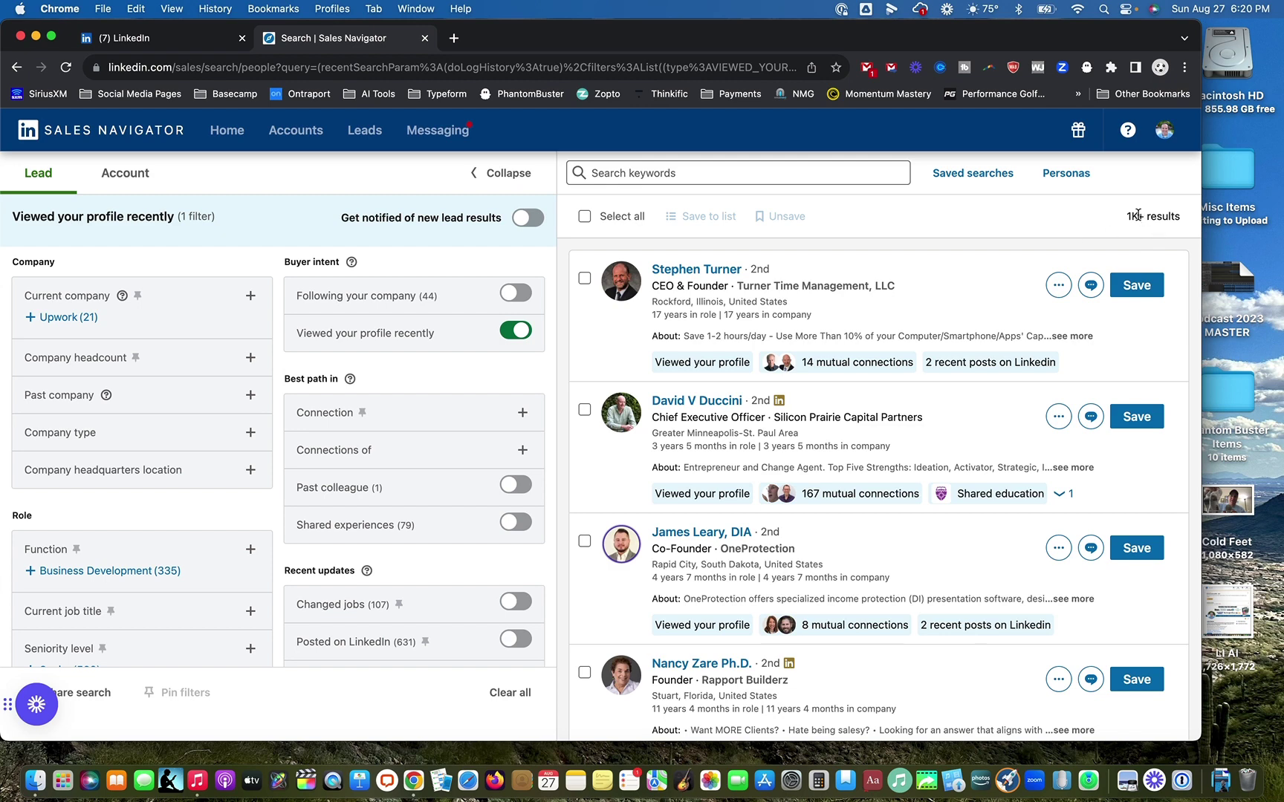
scroll(1137, 216, "up", 5)
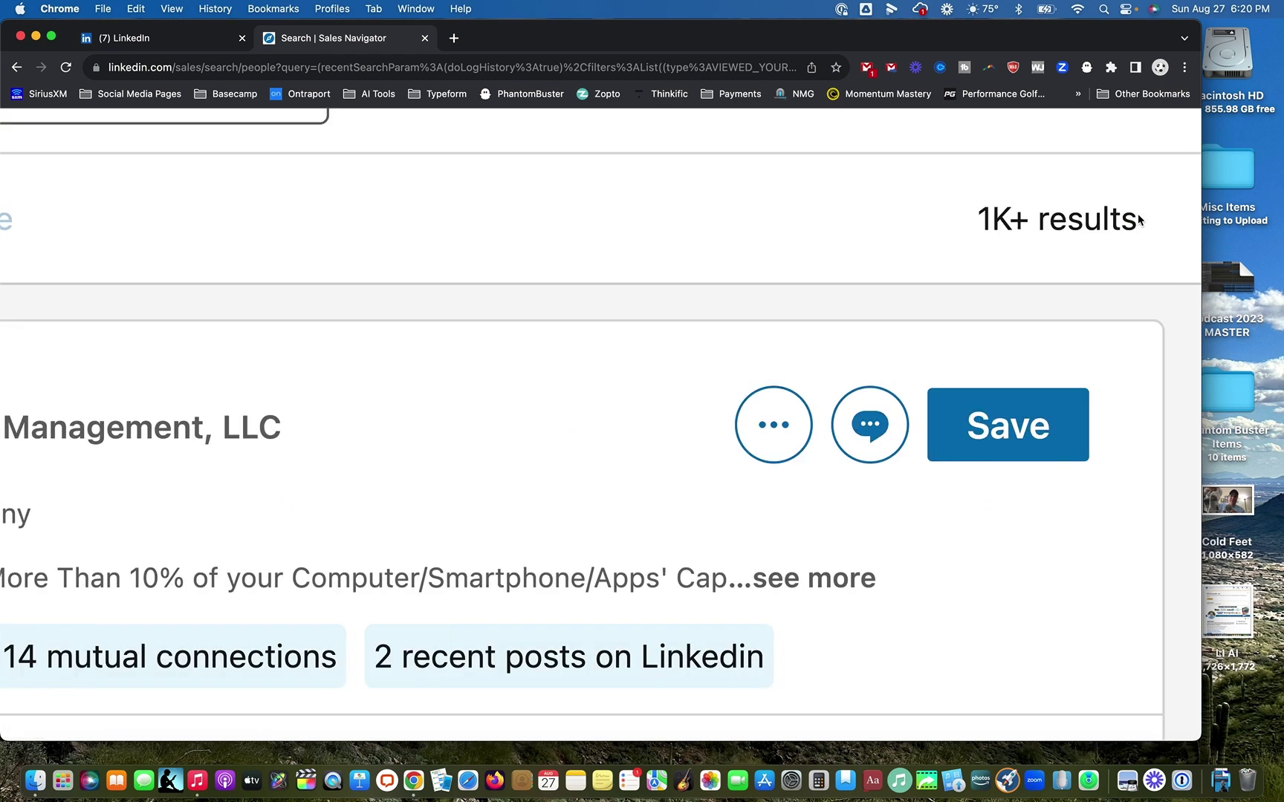
scroll(1139, 220, "down", 5)
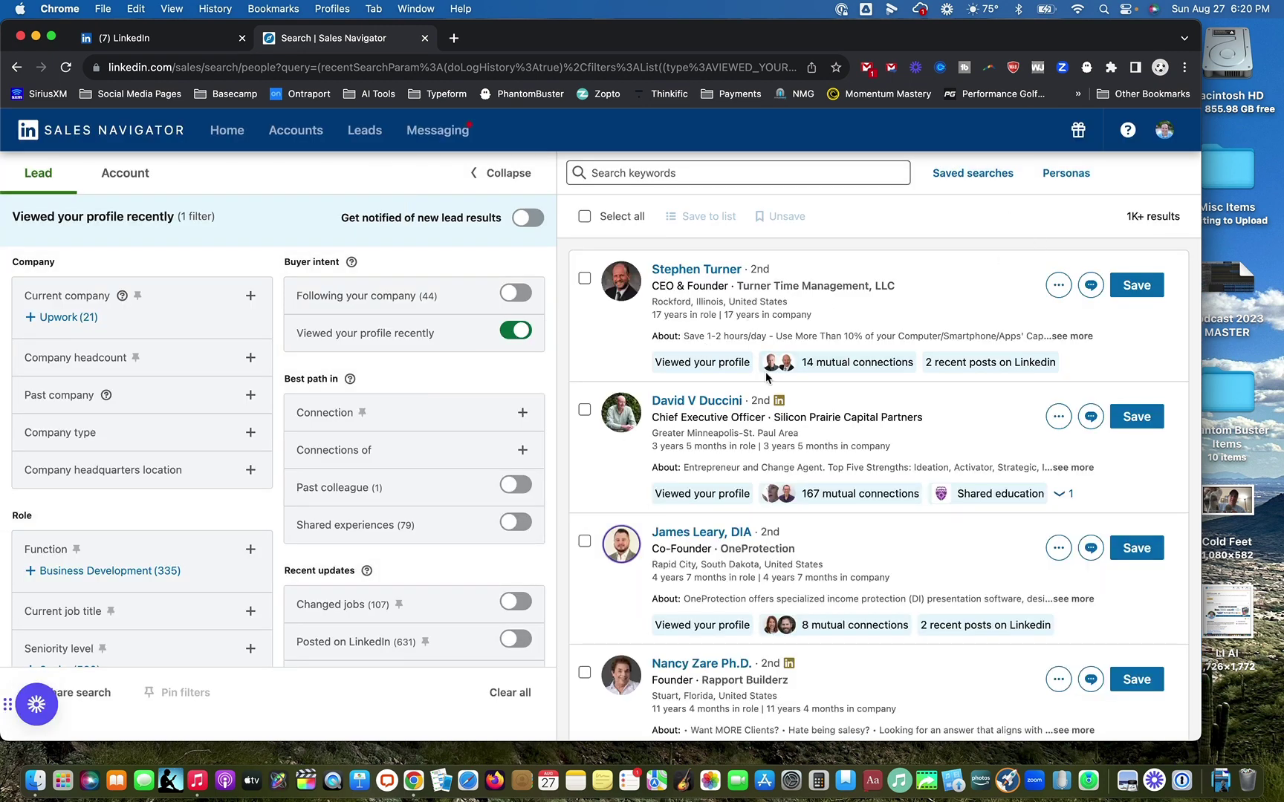
scroll(766, 374, "up", 5)
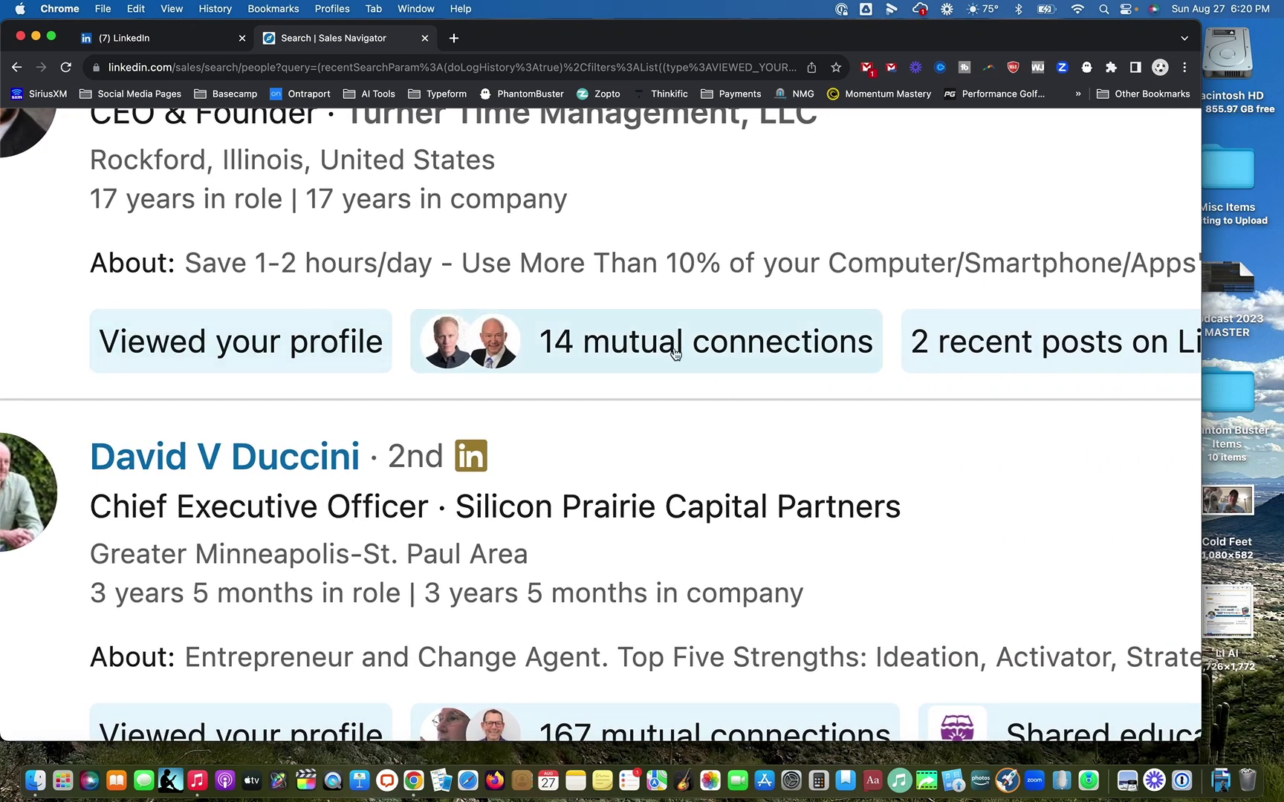
scroll(675, 354, "right", 5)
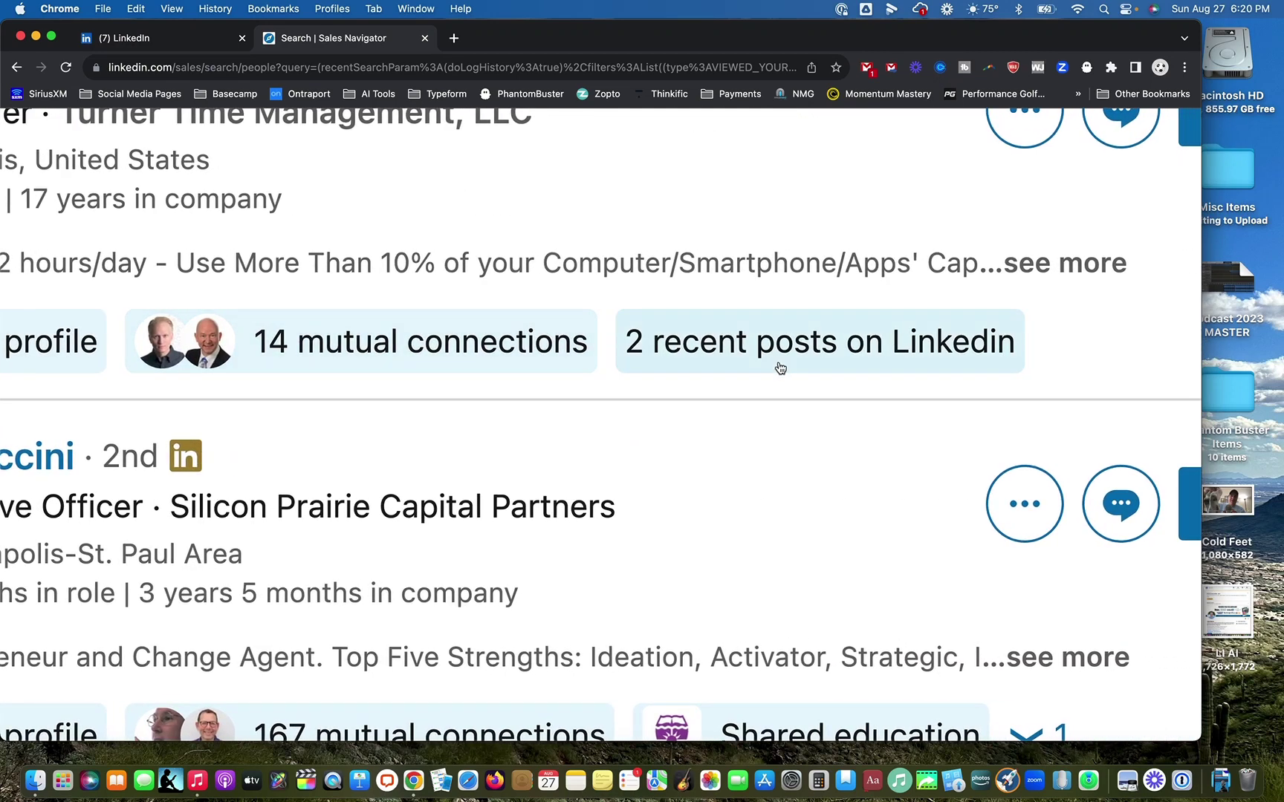
scroll(780, 368, "down", 5)
scroll(753, 397, "down", 3)
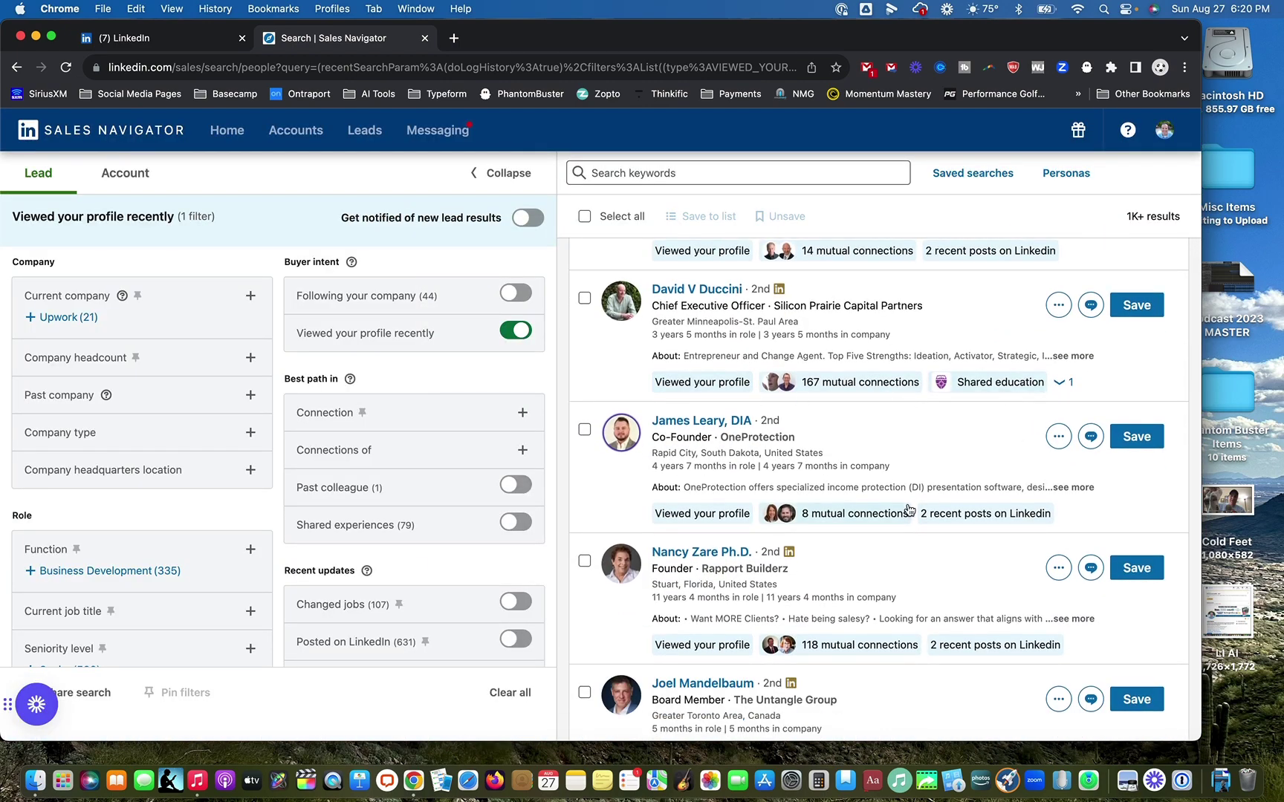
scroll(908, 509, "down", 6)
scroll(908, 509, "up", 7)
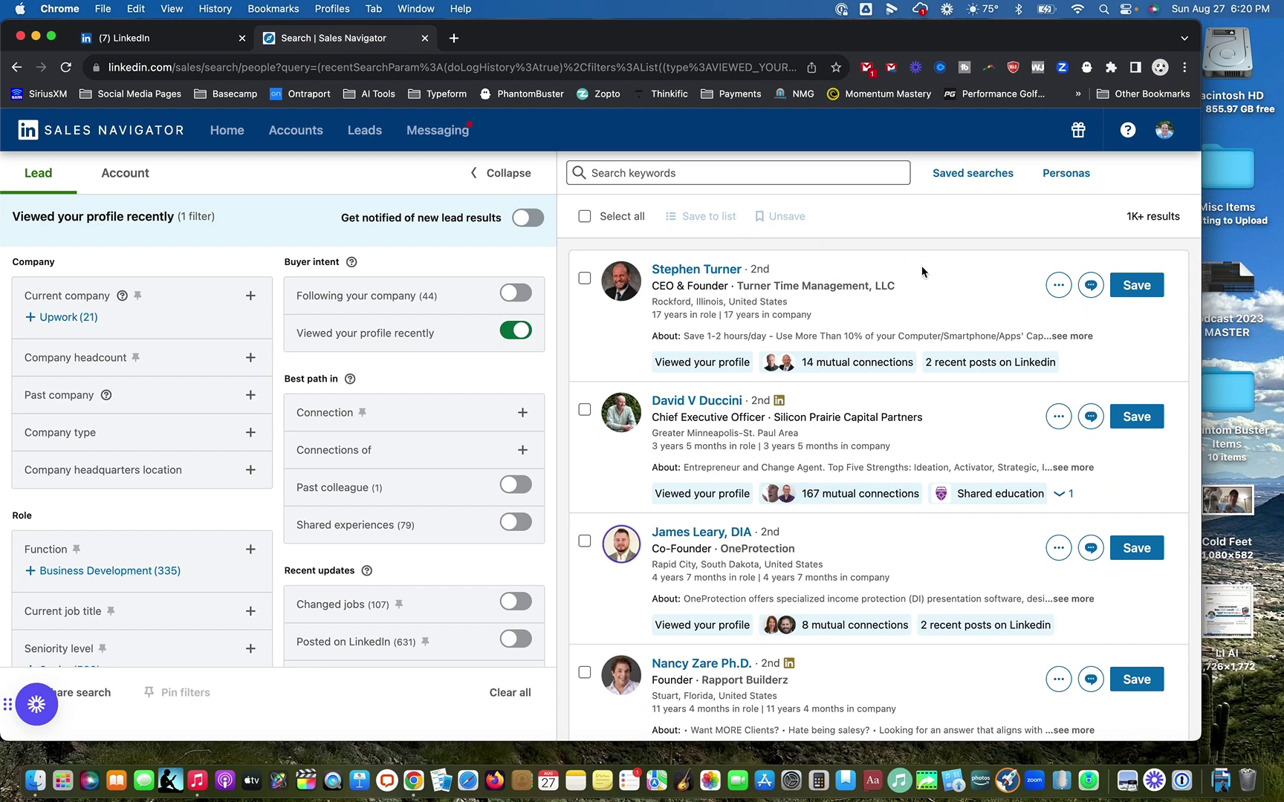
Return to the LinkedIn profile-viewers tab and compare 1st and 2nd degree viewers.
left_click(101, 35)
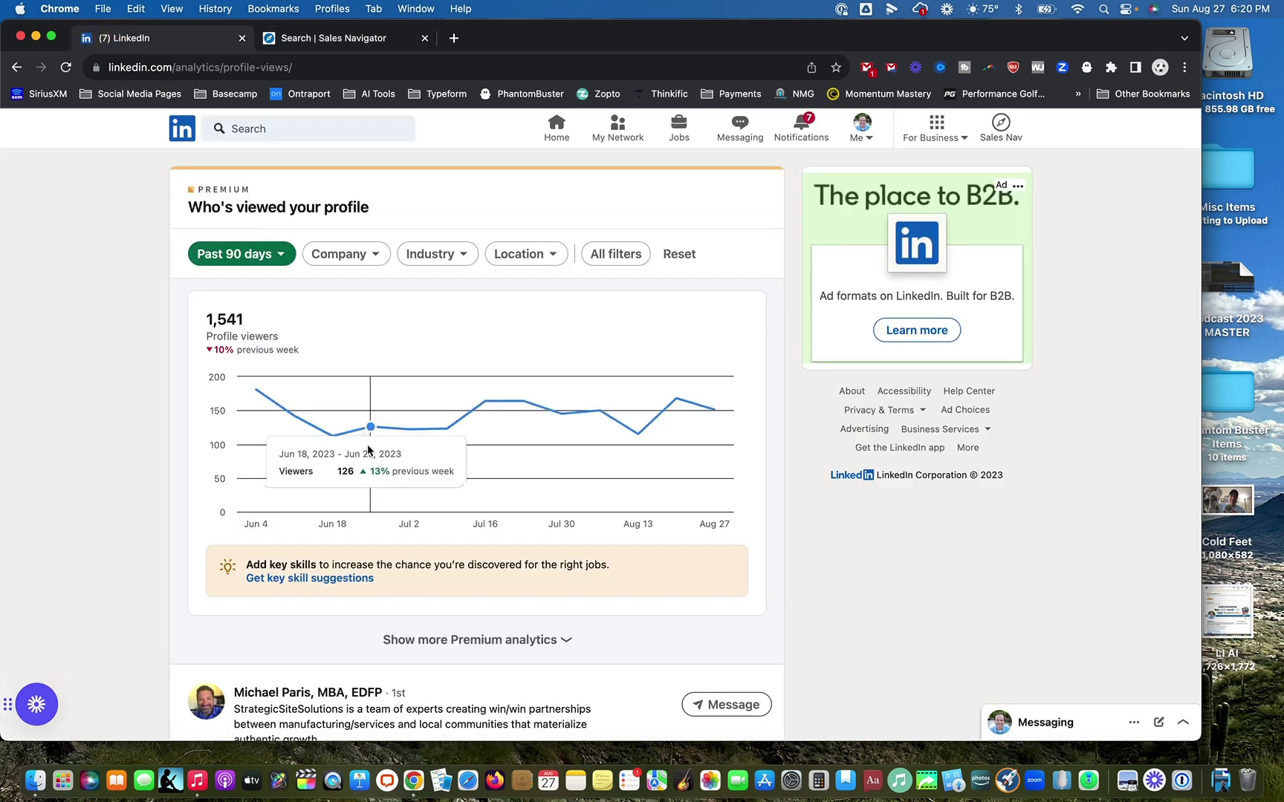
scroll(369, 451, "down", 10)
scroll(369, 451, "down", 15)
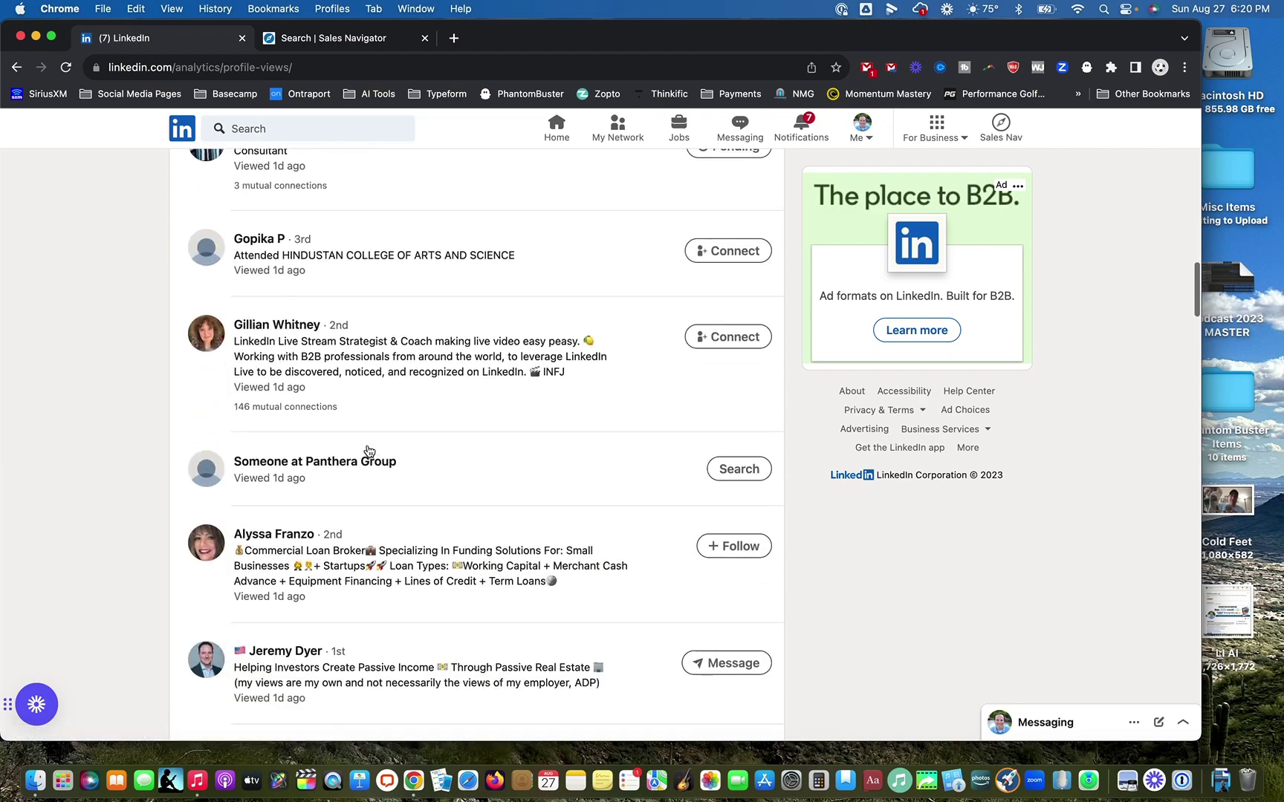
scroll(370, 450, "down", 8)
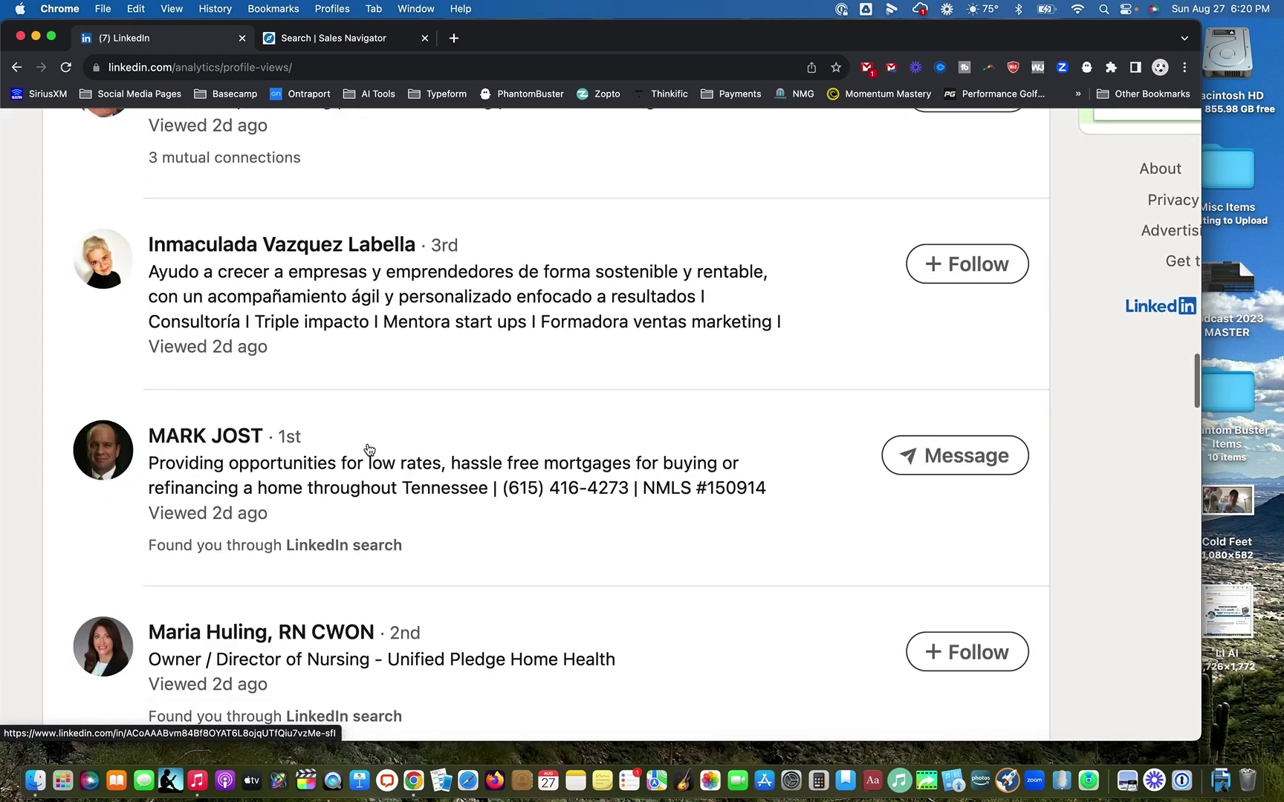
scroll(369, 451, "up", 5)
scroll(370, 449, "down", 5)
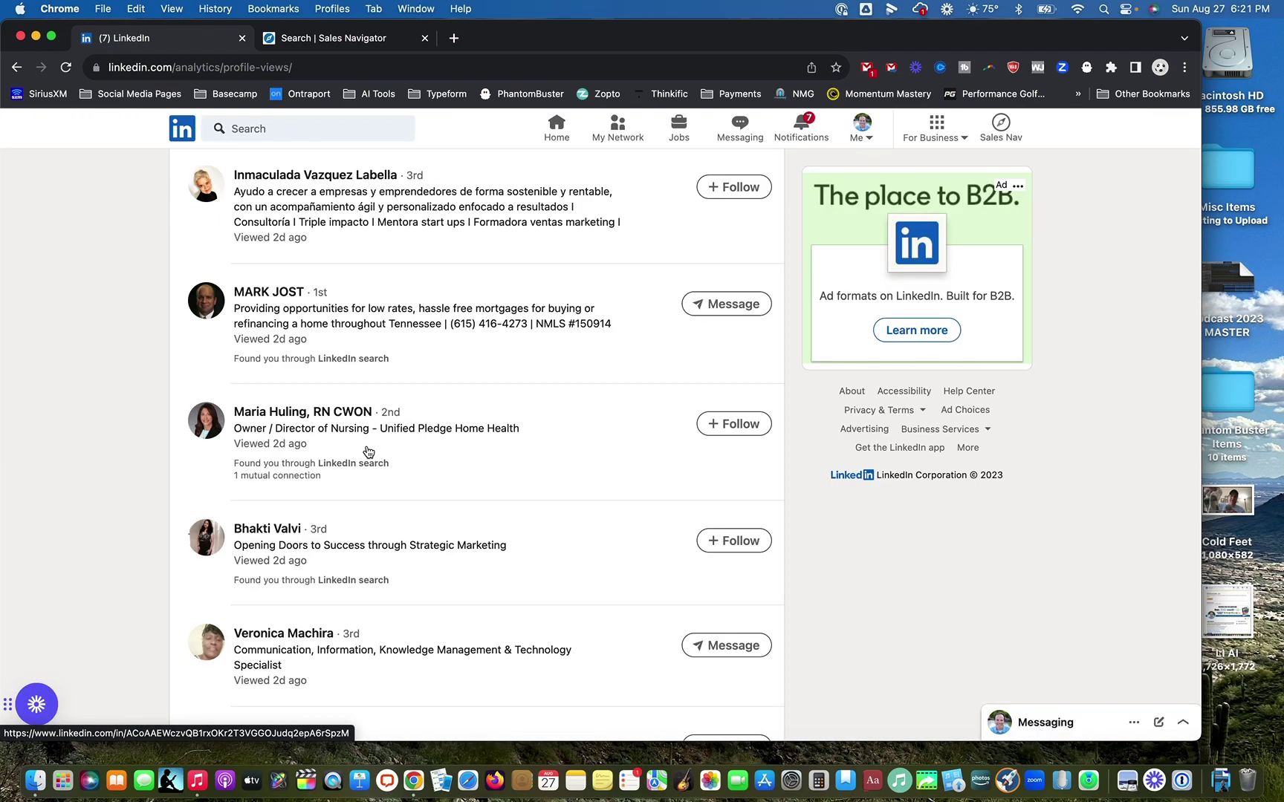
scroll(367, 450, "up", 5)
scroll(364, 449, "up", 3)
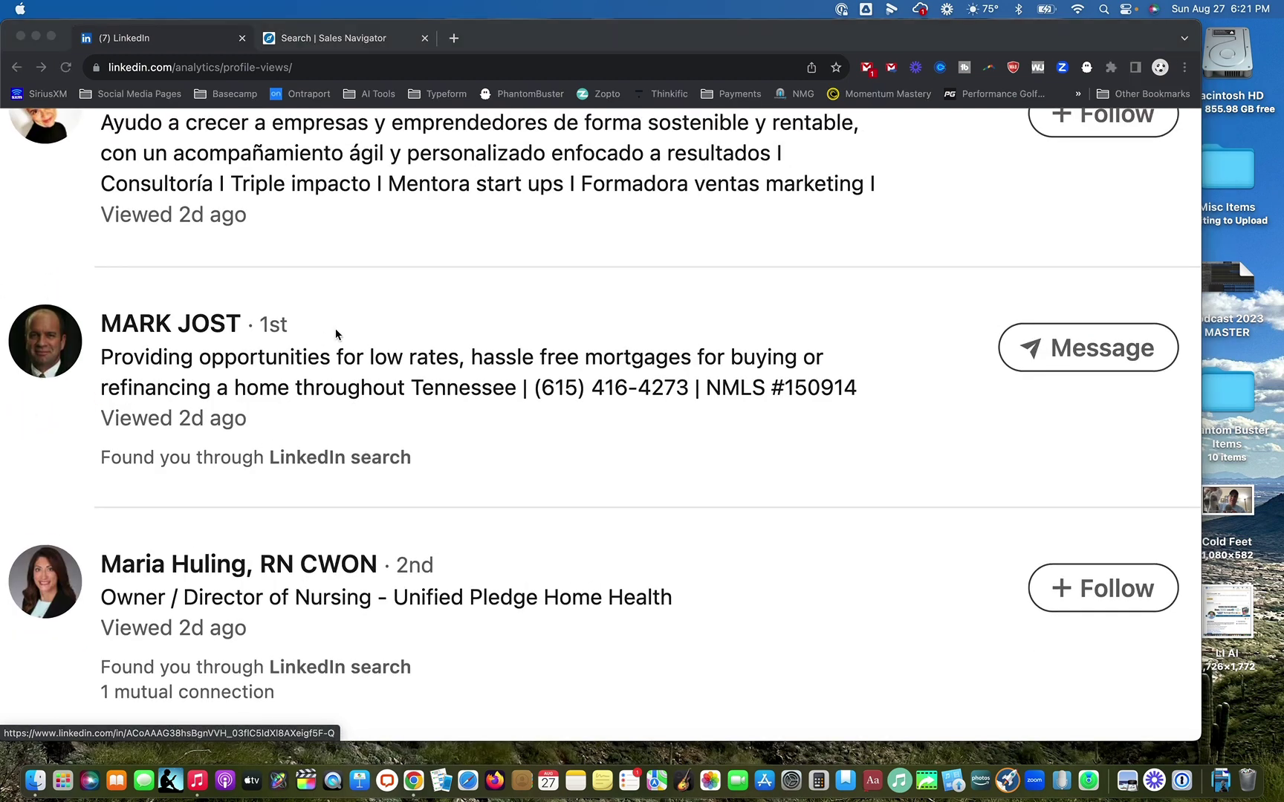
Select text on the viewers page, then go back to the Sales Navigator lead results.
left_click_drag(250, 343, 310, 347)
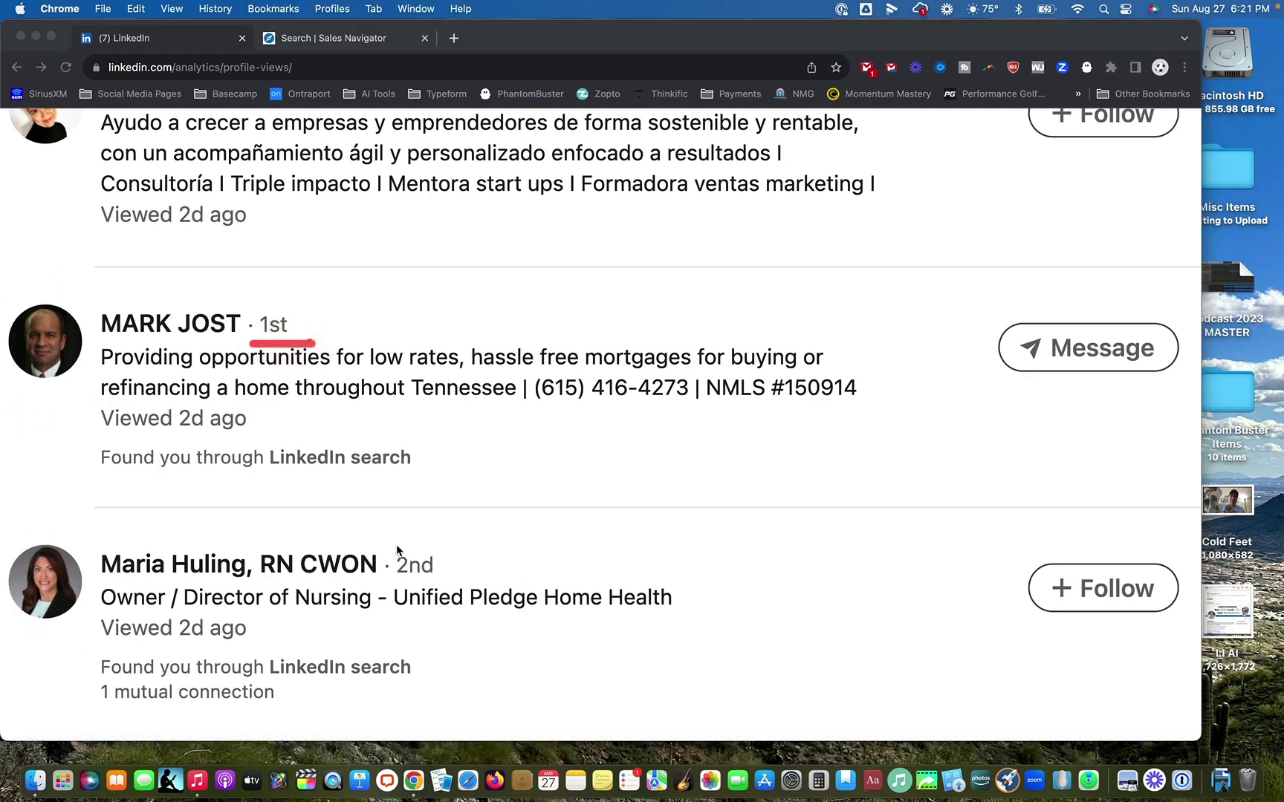
left_click_drag(390, 582, 438, 584)
mouse_move(978, 277)
left_mouse_down()
mouse_move(1084, 172)
mouse_move(979, 274)
mouse_move(1207, 511)
left_mouse_up()
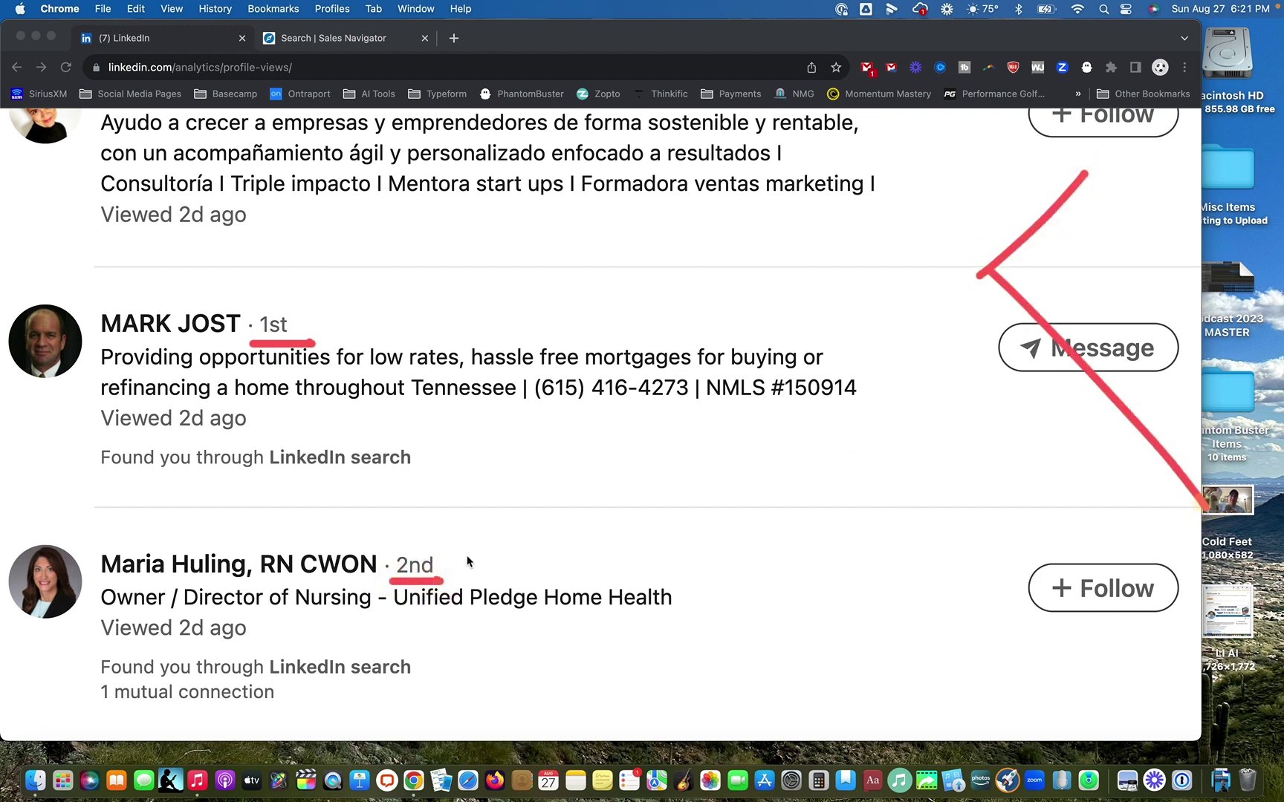
left_click(52, 437)
left_click(659, 483)
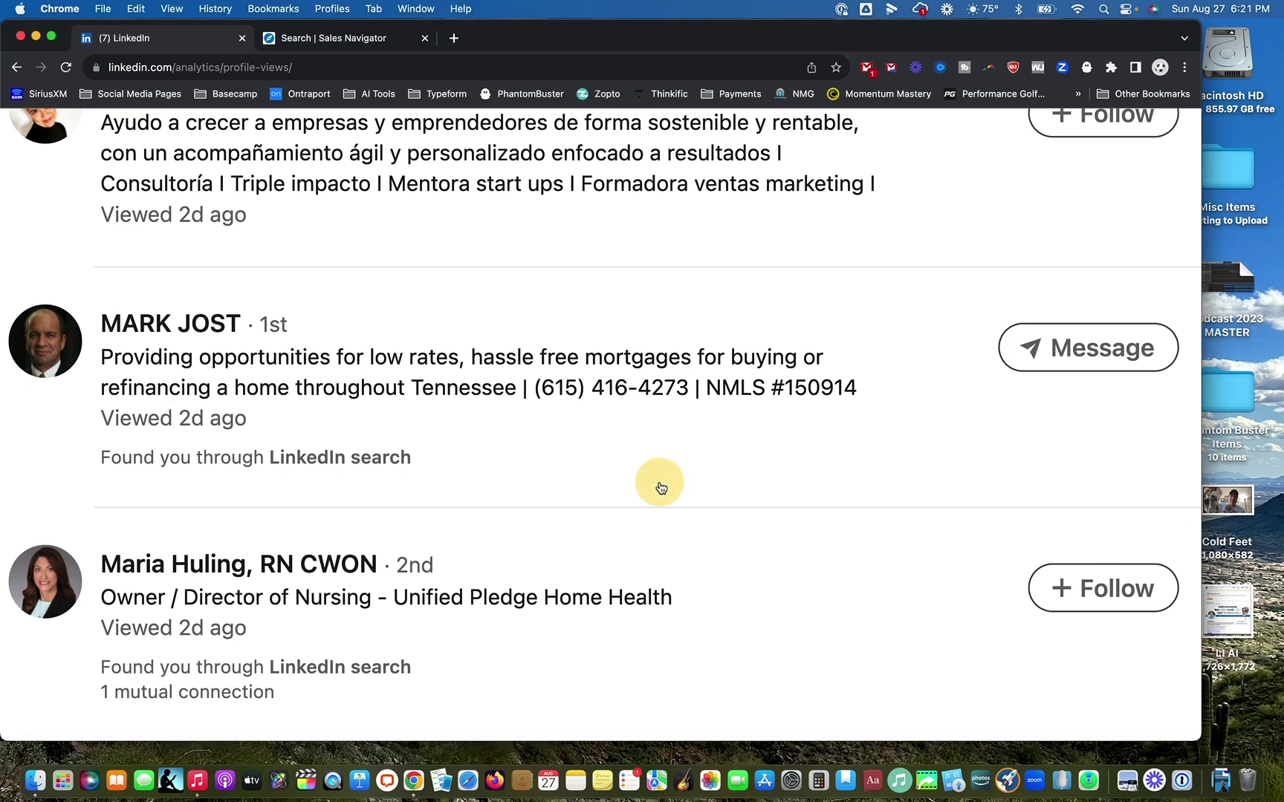
left_click(361, 38)
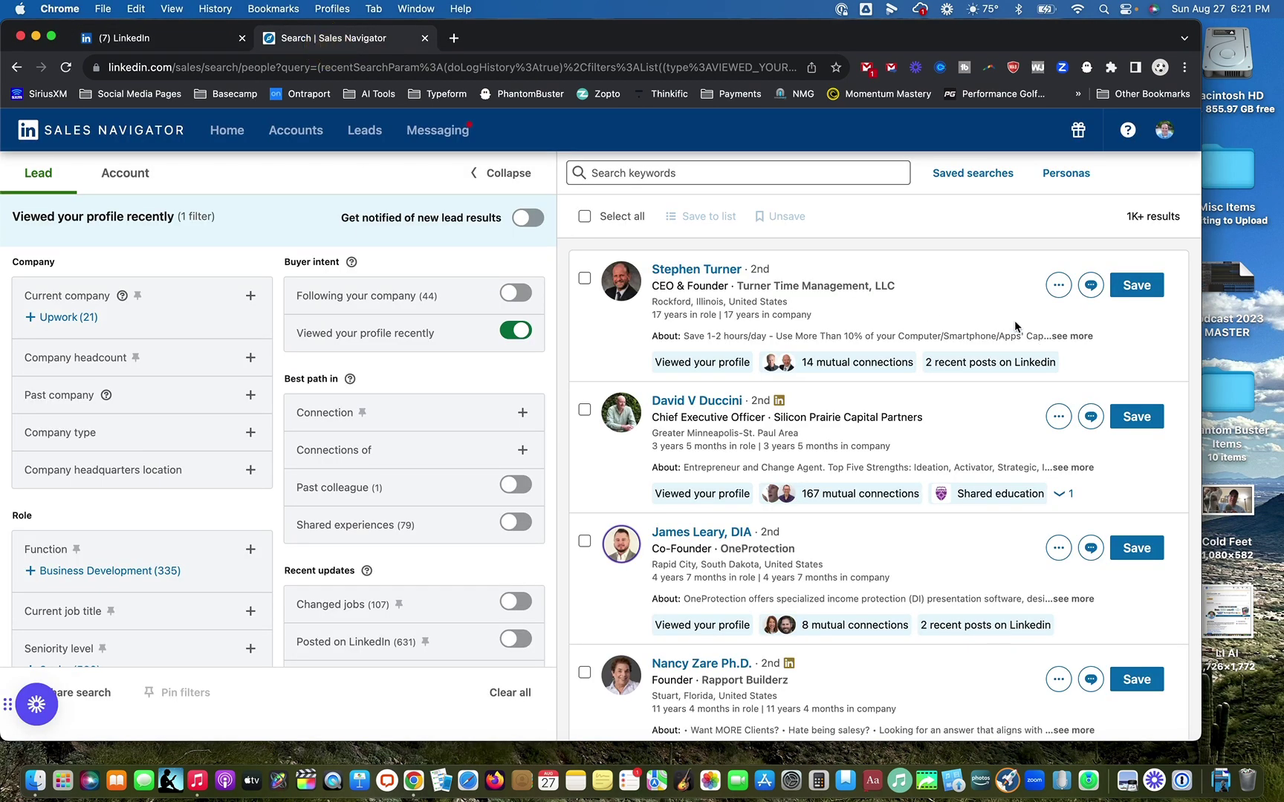
Scroll through the 1K+ recent-viewer leads, whose top results are all 2nd-degree connections.
scroll(966, 287, "up", 5)
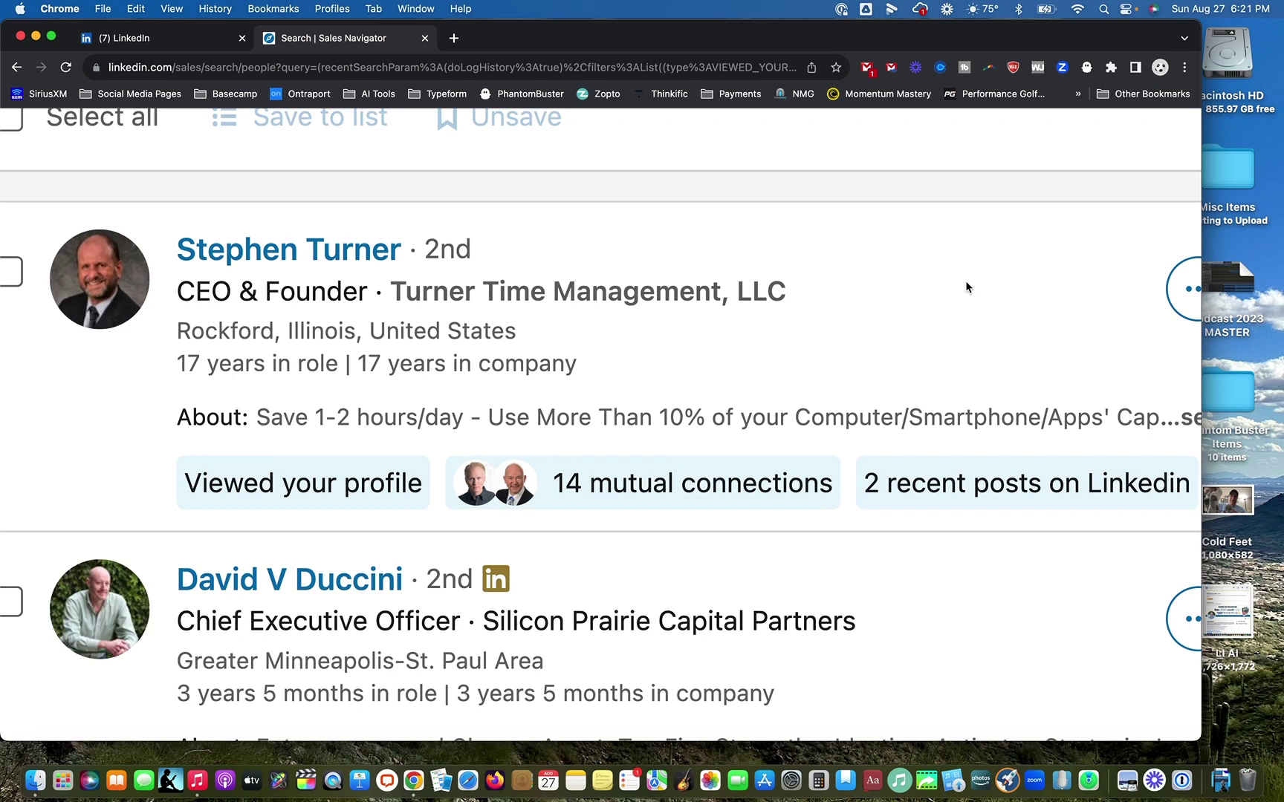
scroll(965, 287, "down", 5)
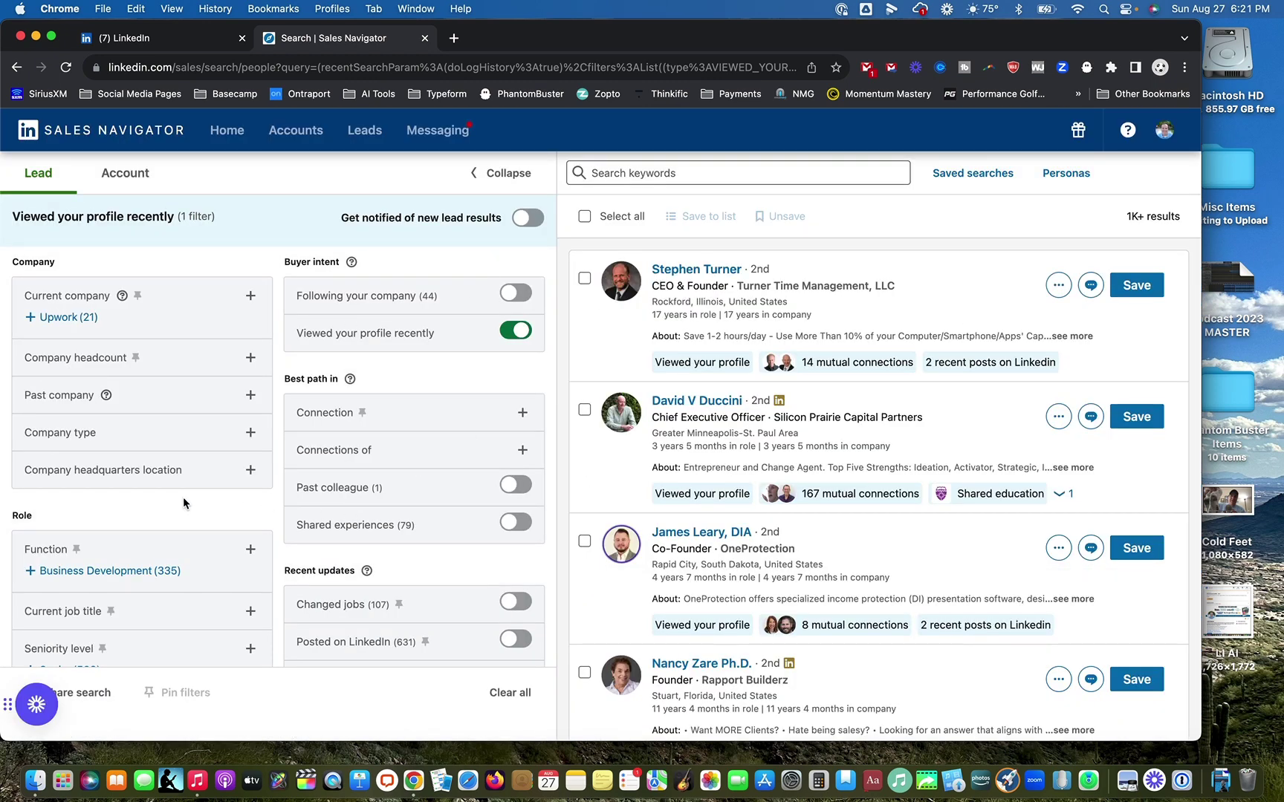
scroll(183, 498, "down", 3)
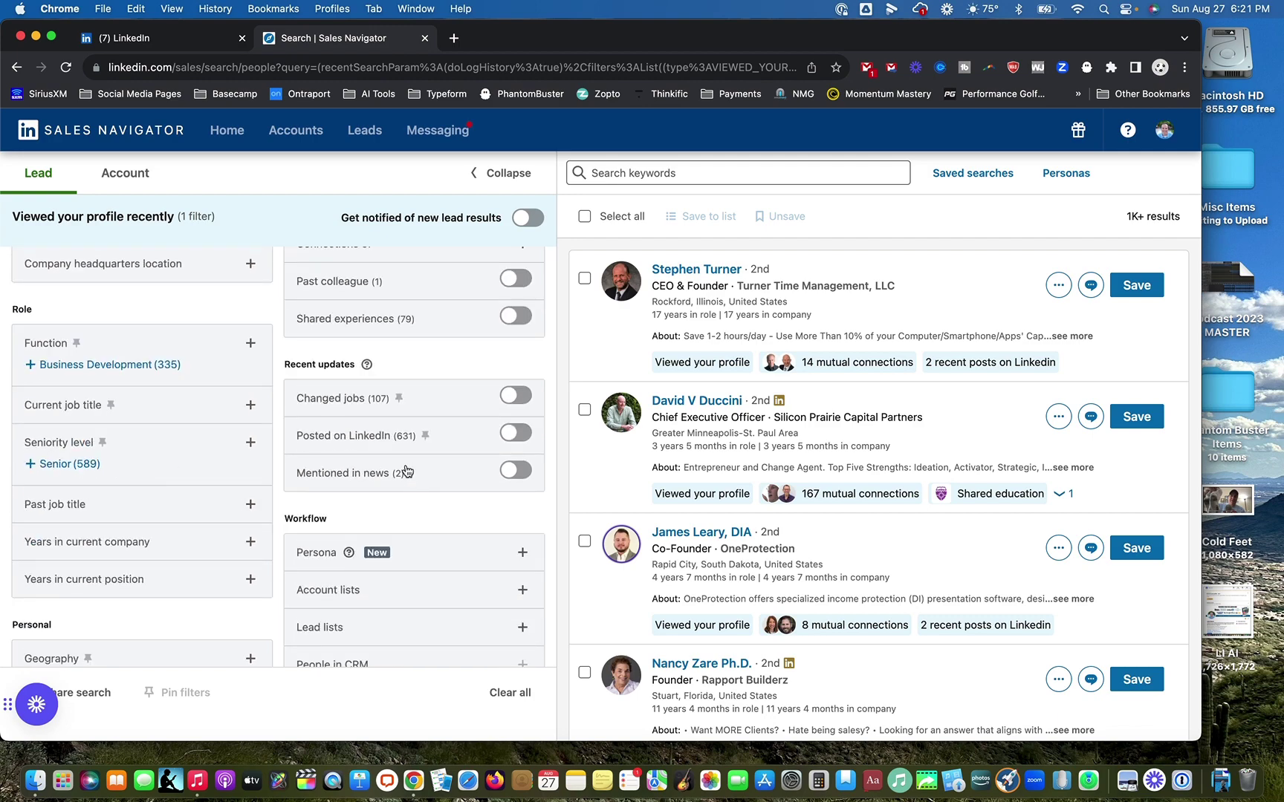
scroll(353, 443, "up", 5)
scroll(353, 444, "up", 3)
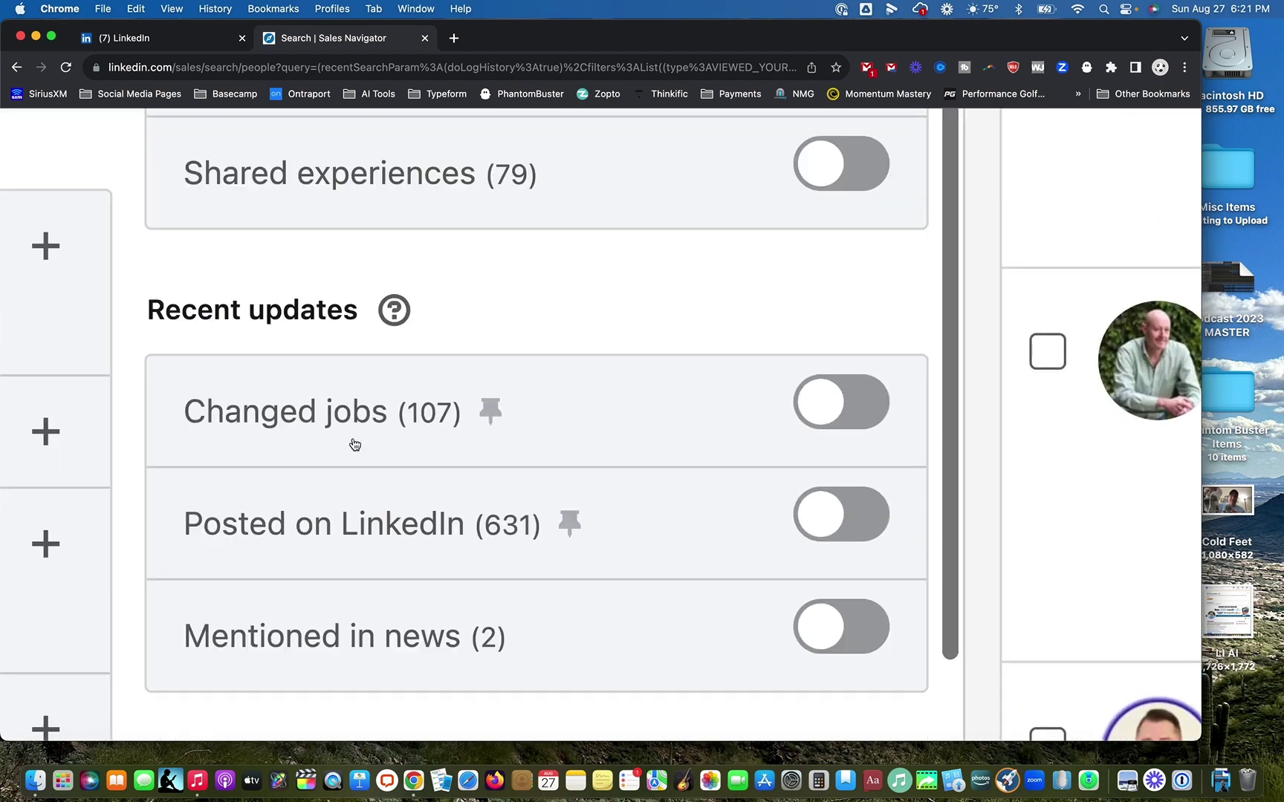
scroll(353, 444, "up", 1)
scroll(352, 444, "down", 5)
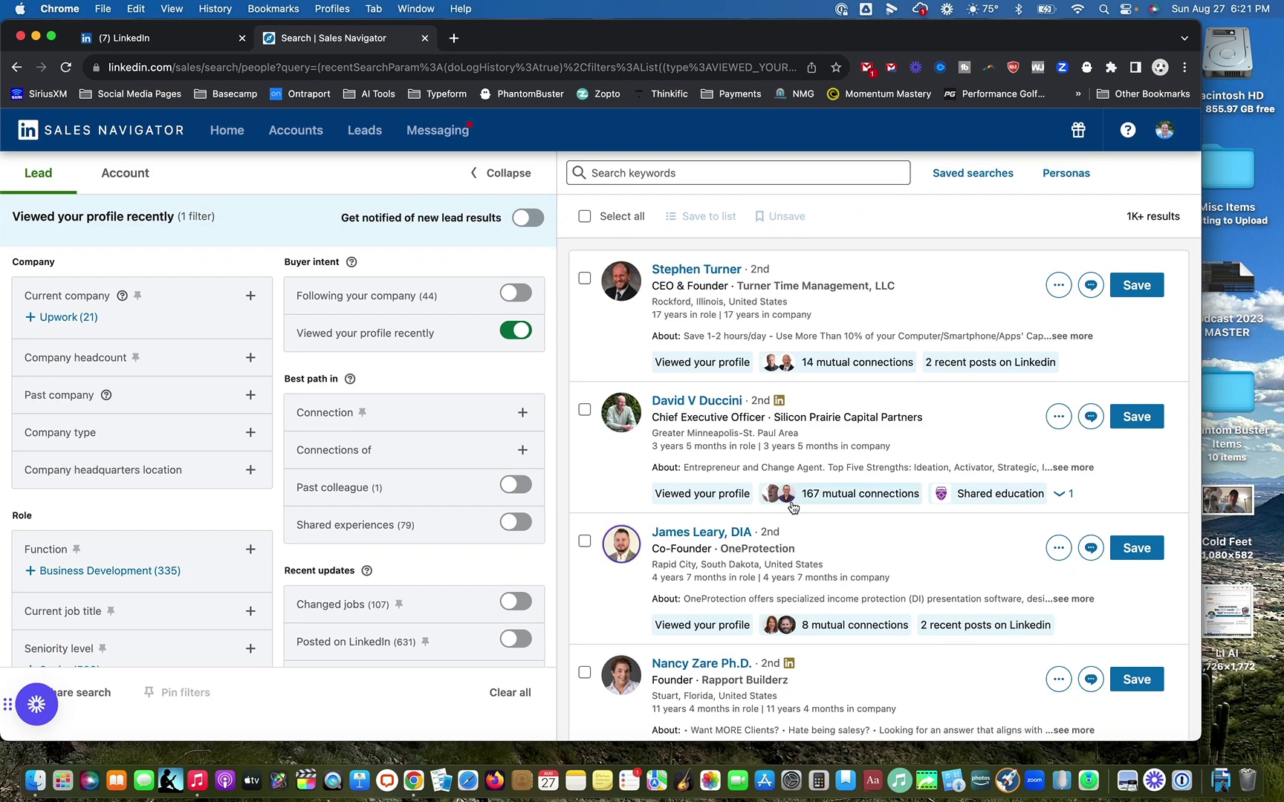
scroll(1178, 219, "up", 5)
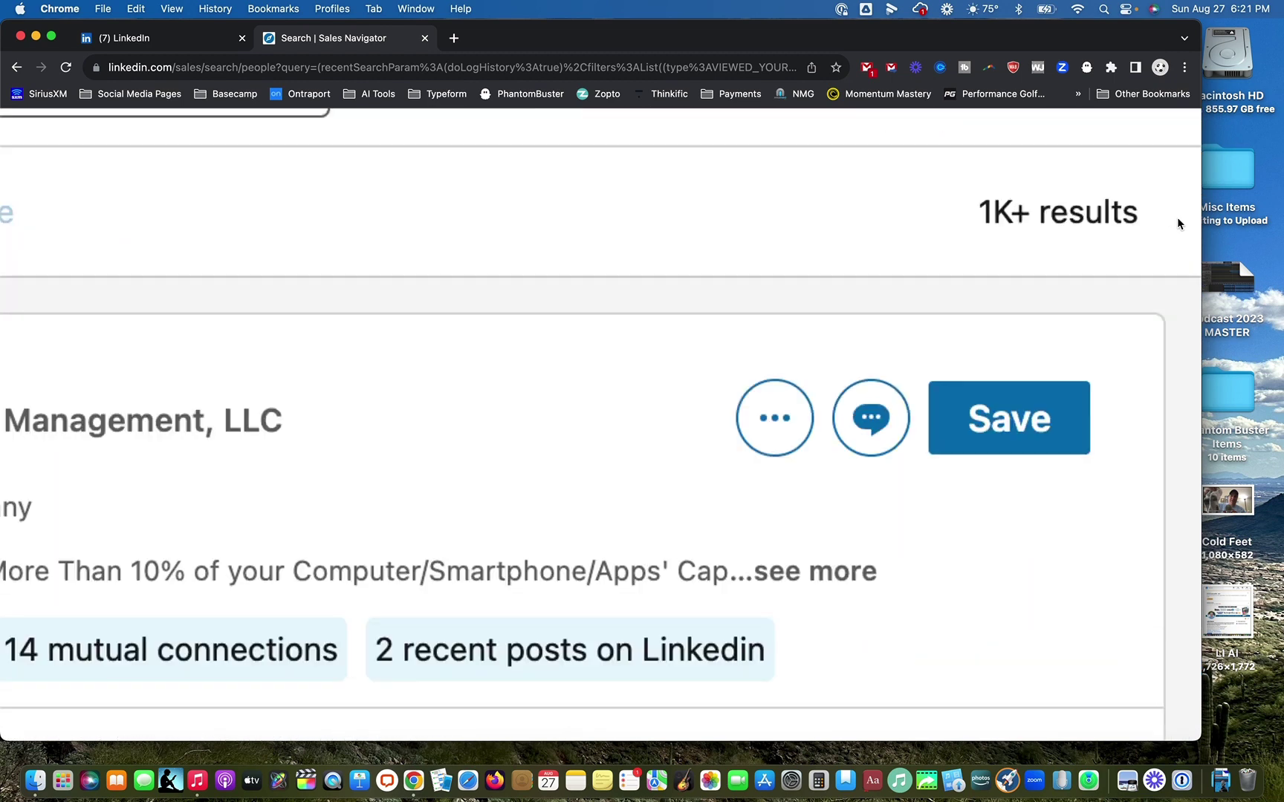
scroll(1174, 223, "down", 5)
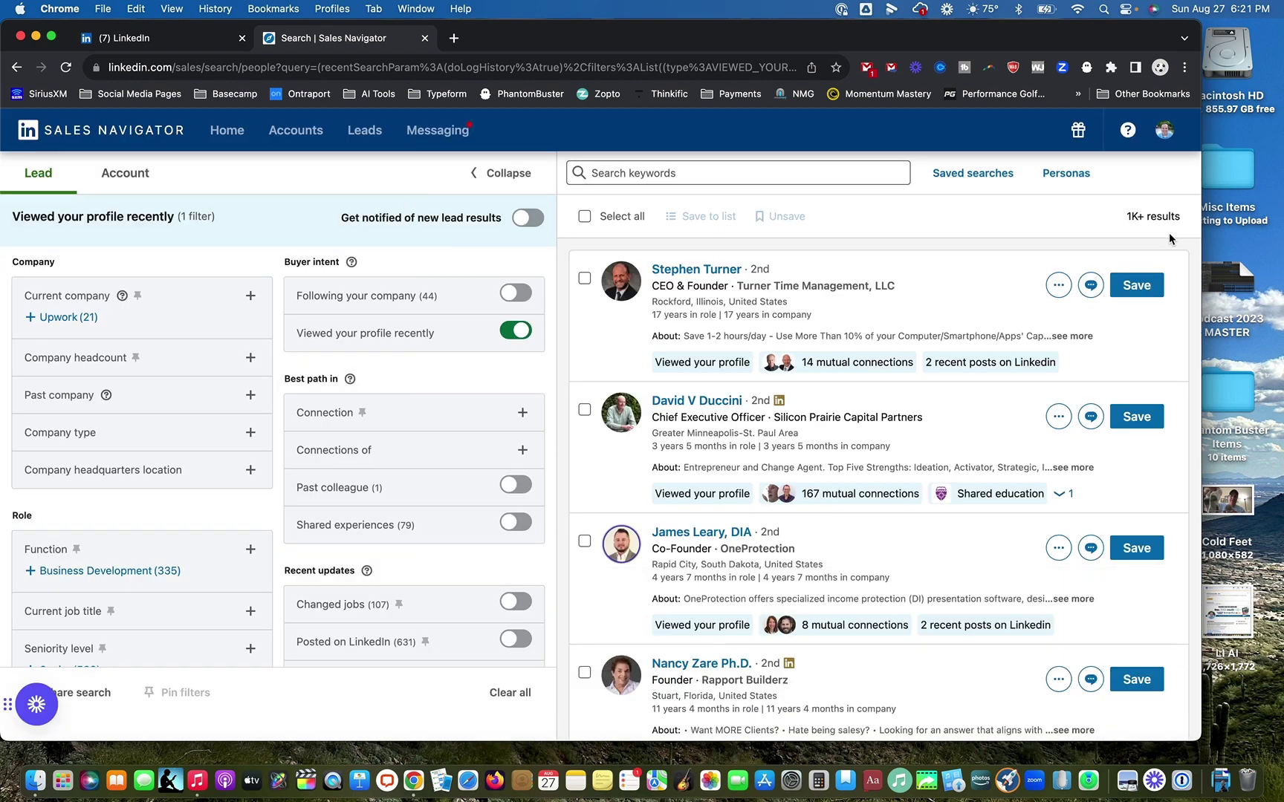
scroll(792, 360, "down", 10)
scroll(792, 360, "up", 10)
Limit the Connection filter to 2nd and 3rd+ degree connections, then collapse it.
left_click(378, 413)
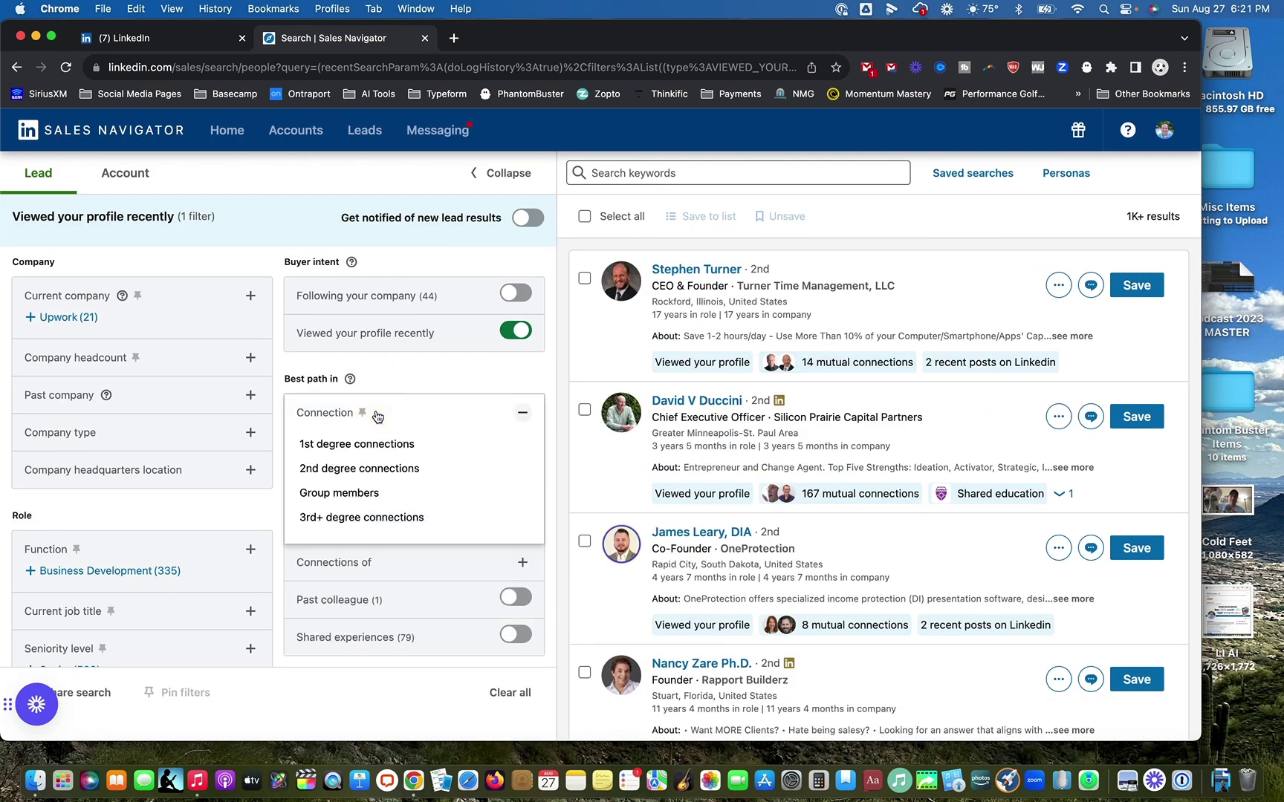
scroll(376, 416, "up", 5)
scroll(376, 415, "down", 2)
left_click(365, 393)
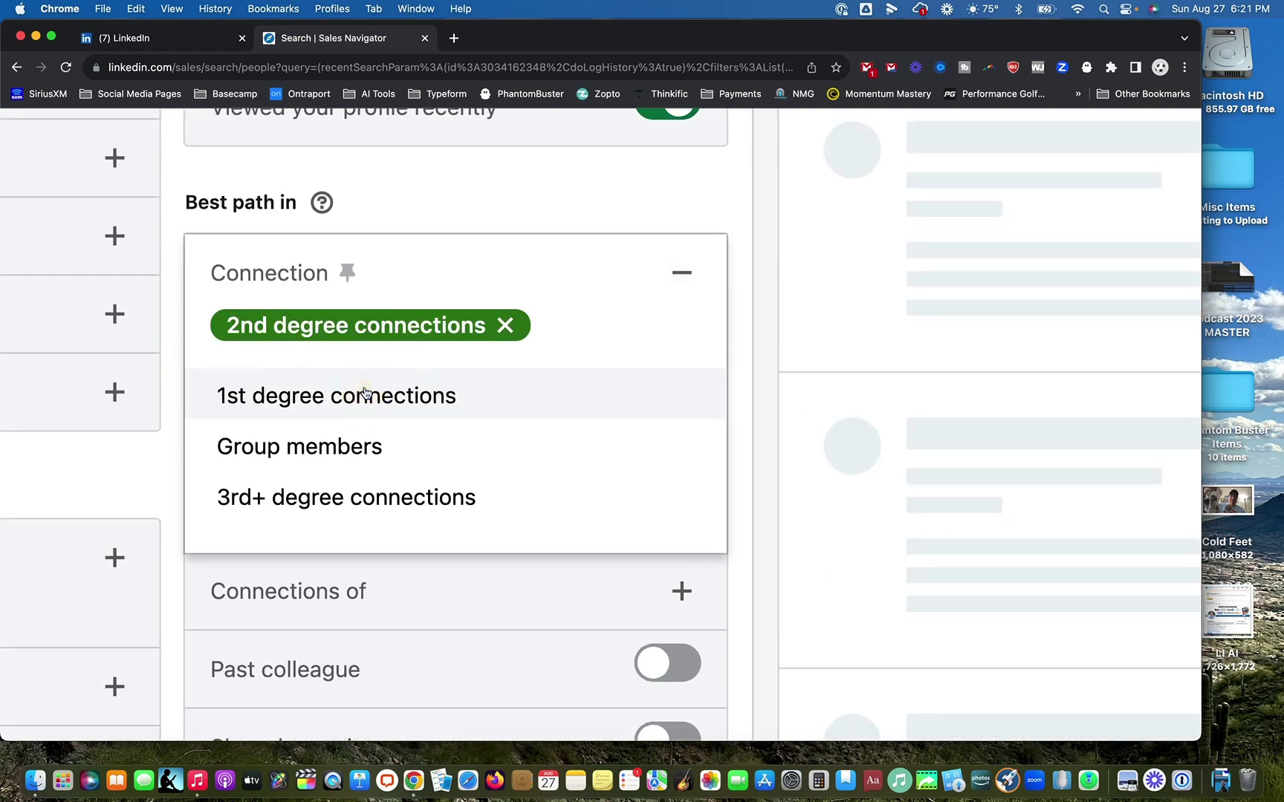
left_click(408, 490)
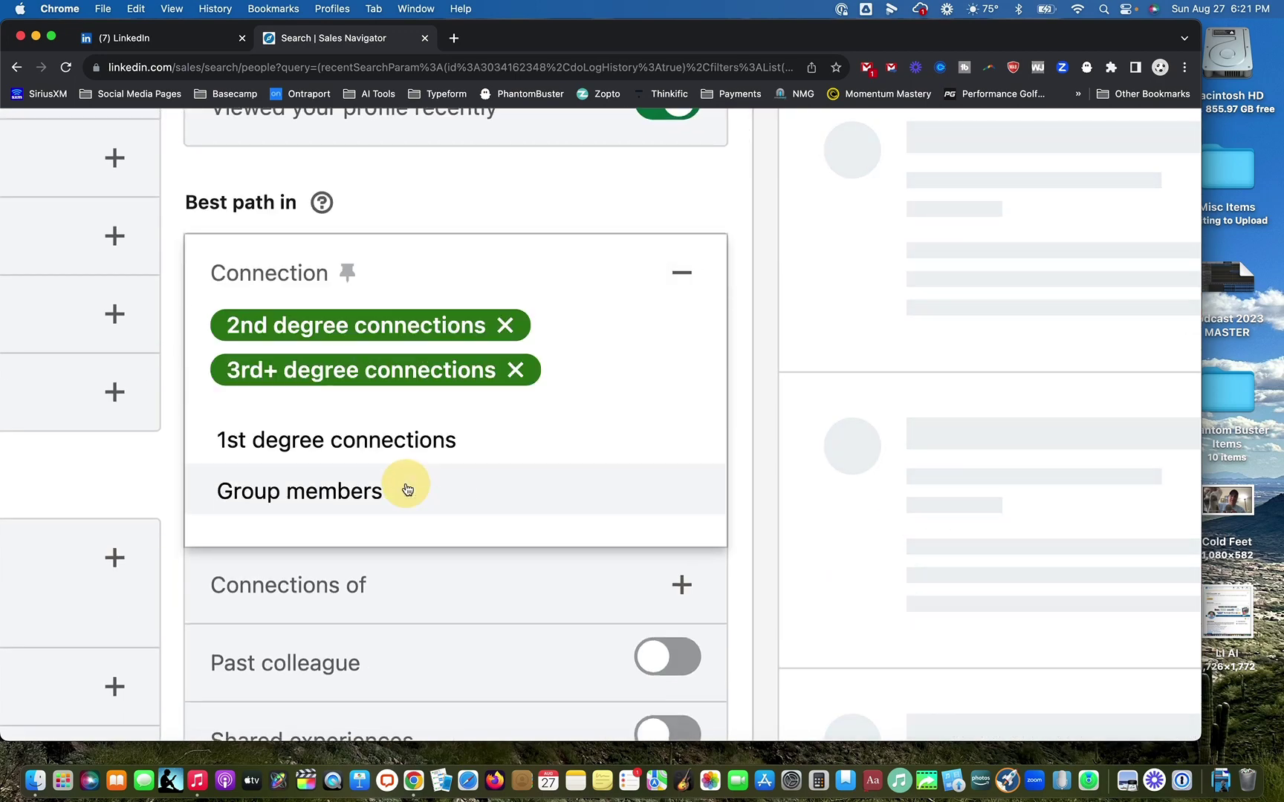
left_click(678, 277)
Reset the page zoom and scroll down to the Role filters.
scroll(675, 272, "down", 5)
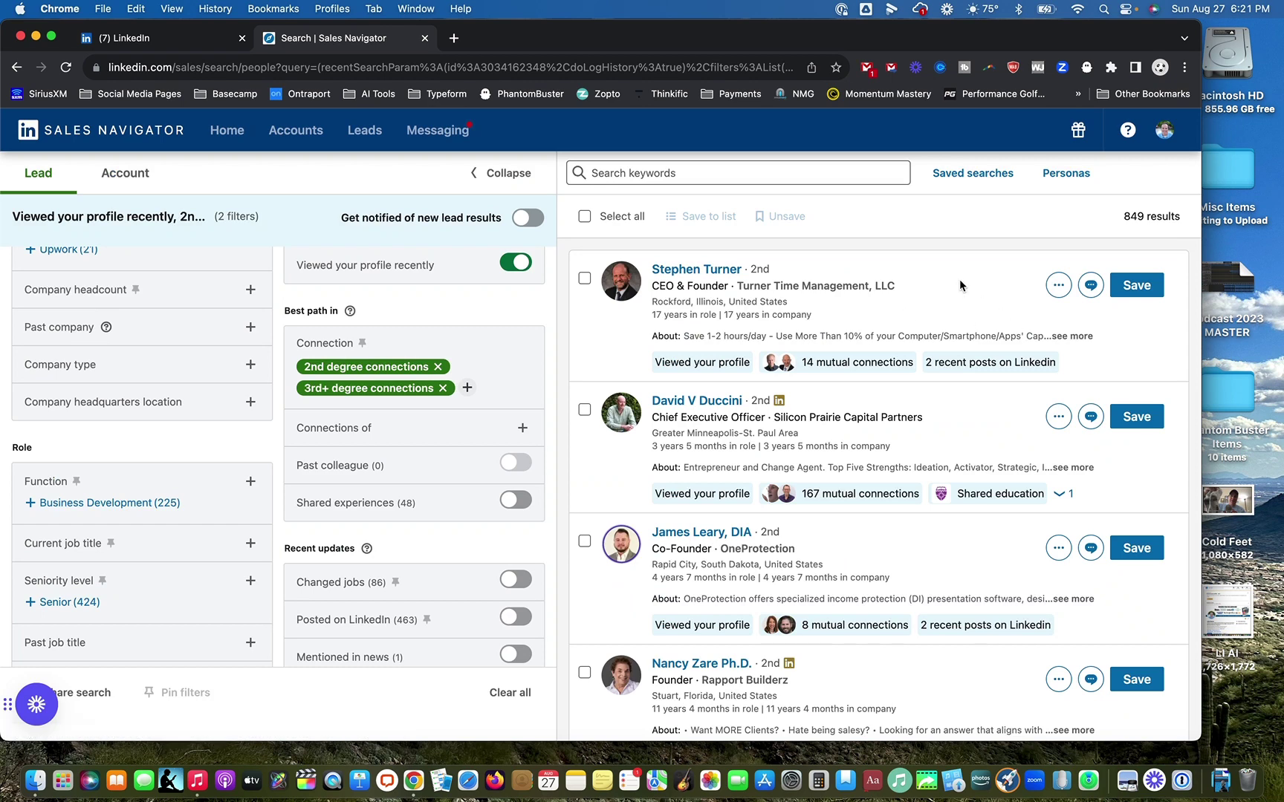
scroll(1140, 224, "up", 3)
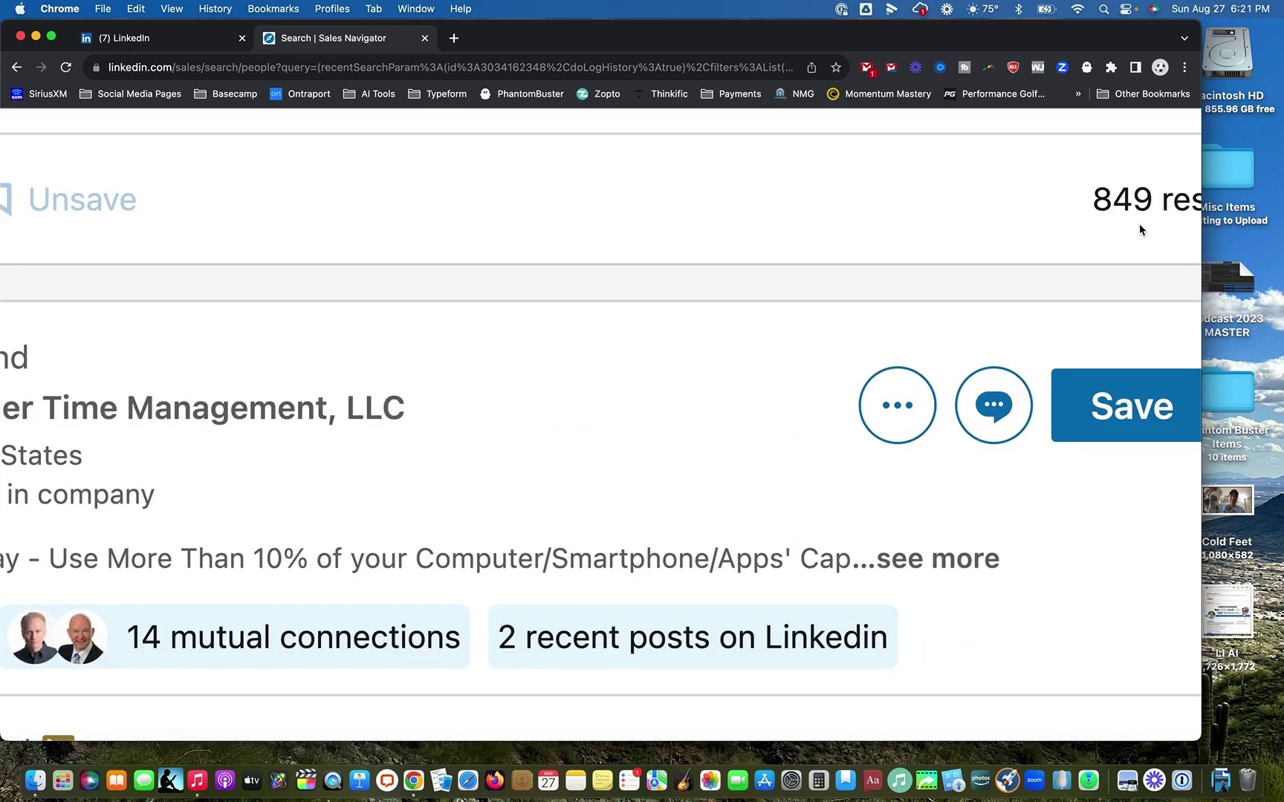
key("super+0")
scroll(417, 491, "down", 4)
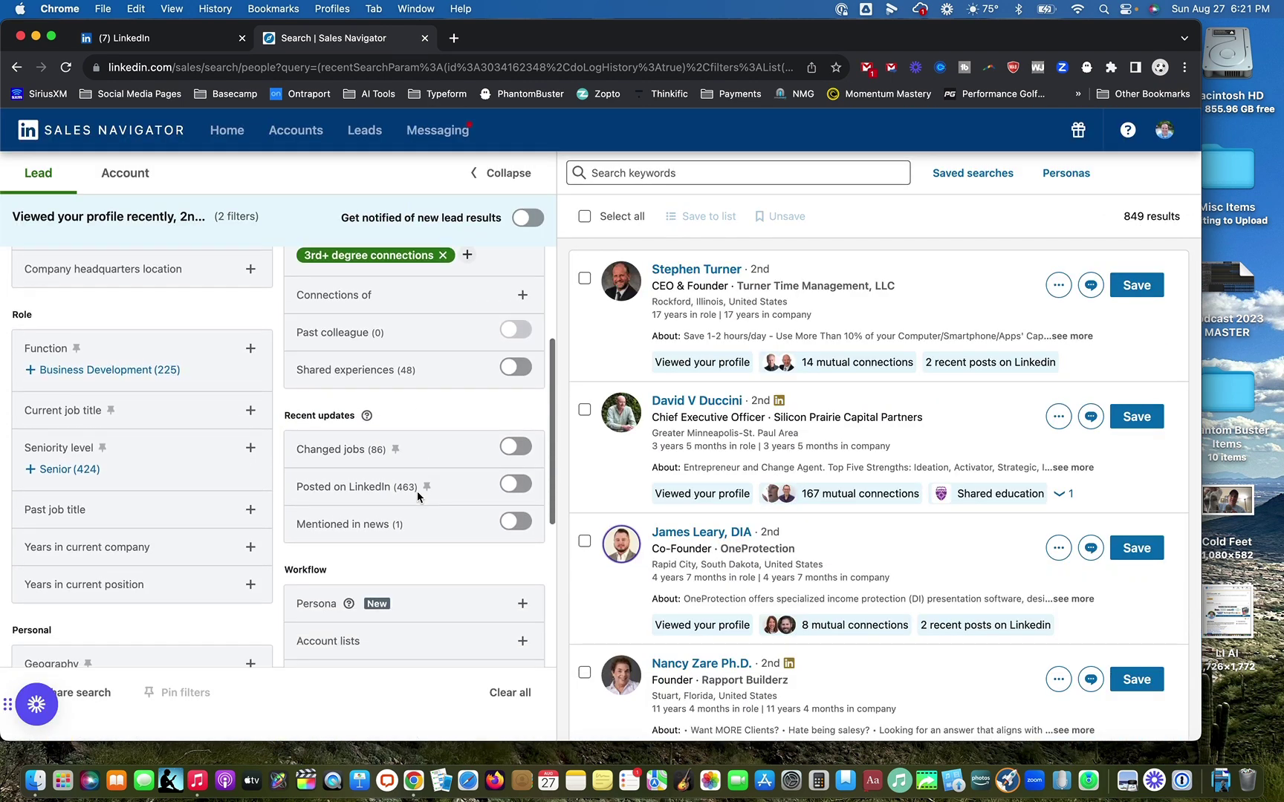
scroll(418, 492, "up", 8)
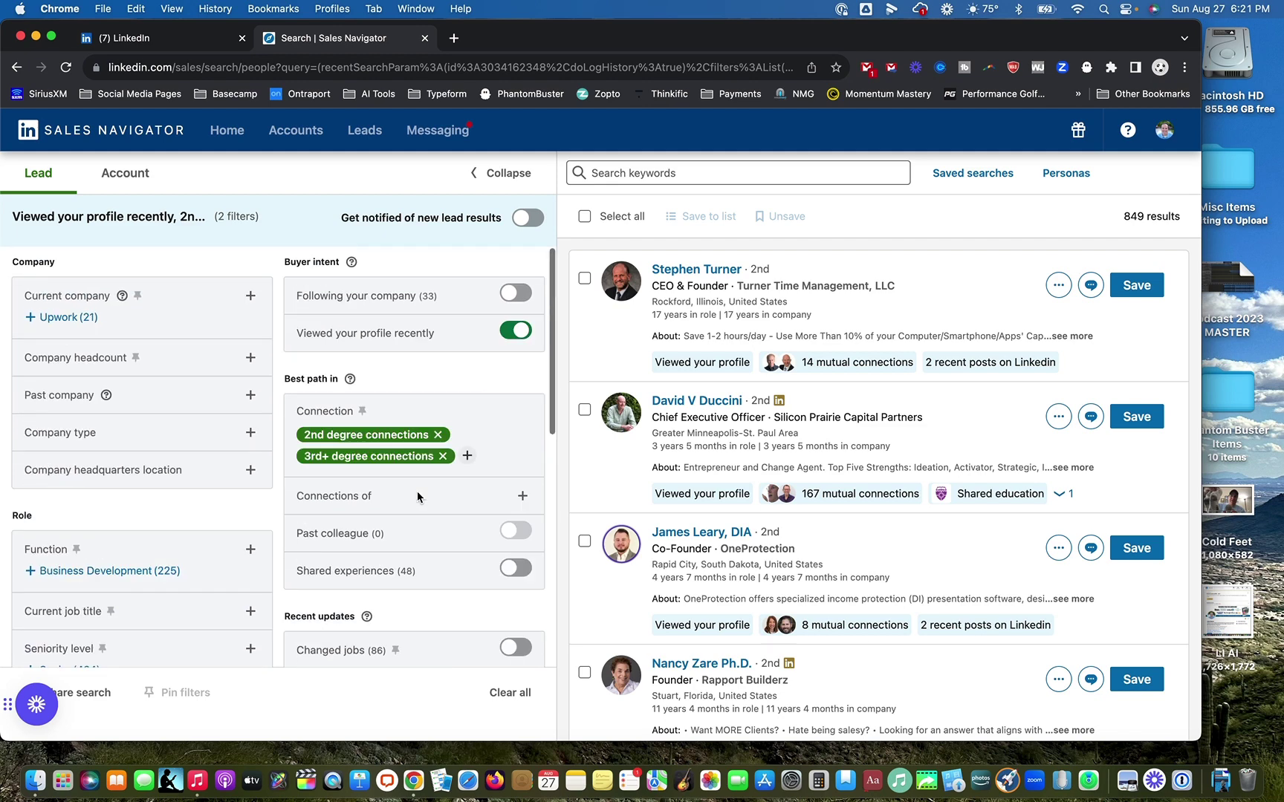
scroll(147, 522, "down", 2)
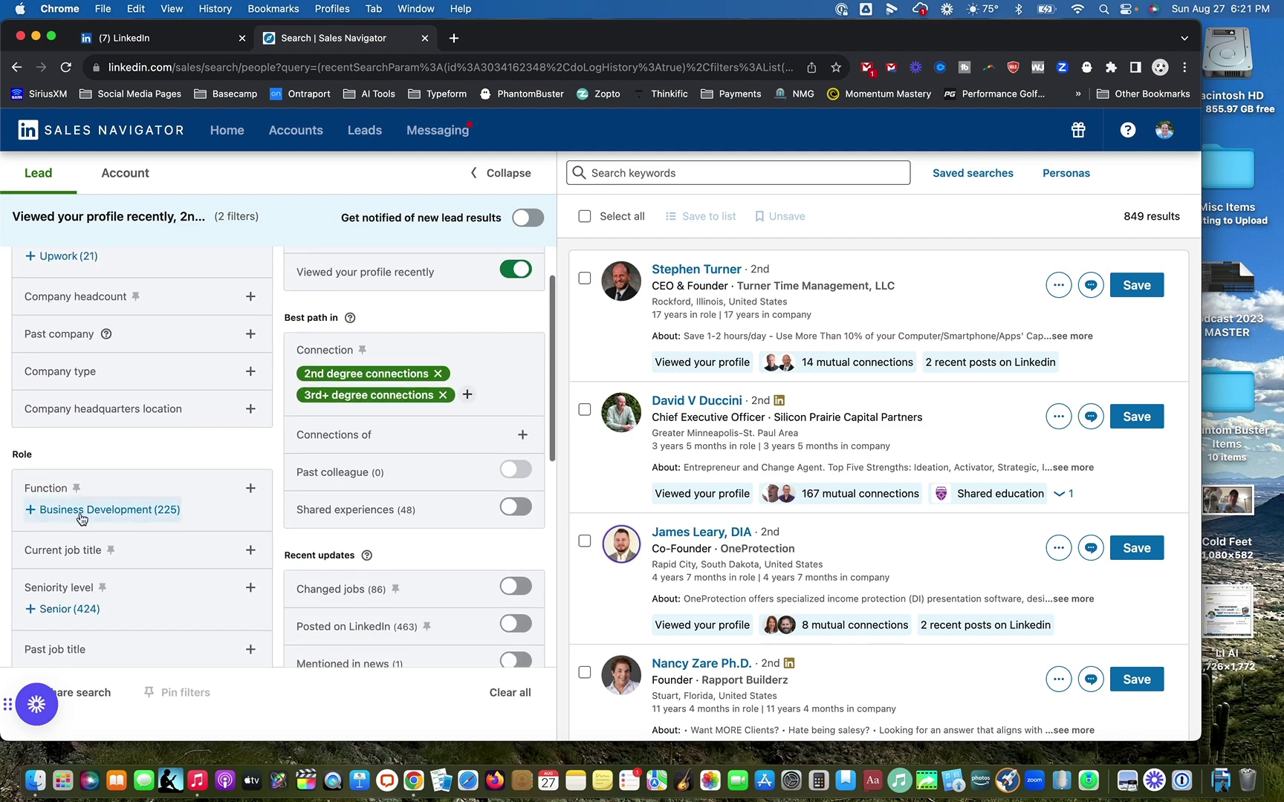
scroll(33, 517, "up", 5)
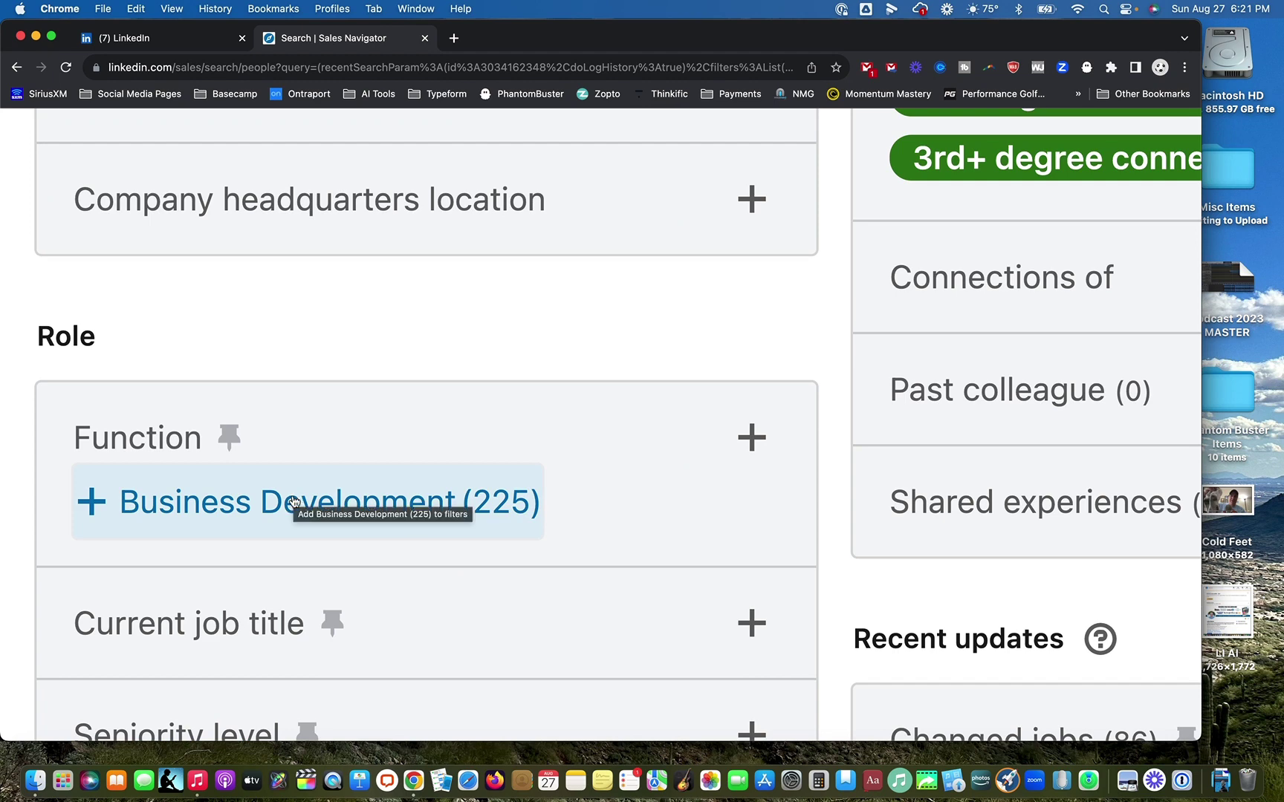
scroll(295, 498, "down", 5)
scroll(114, 507, "down", 1)
scroll(111, 505, "down", 2)
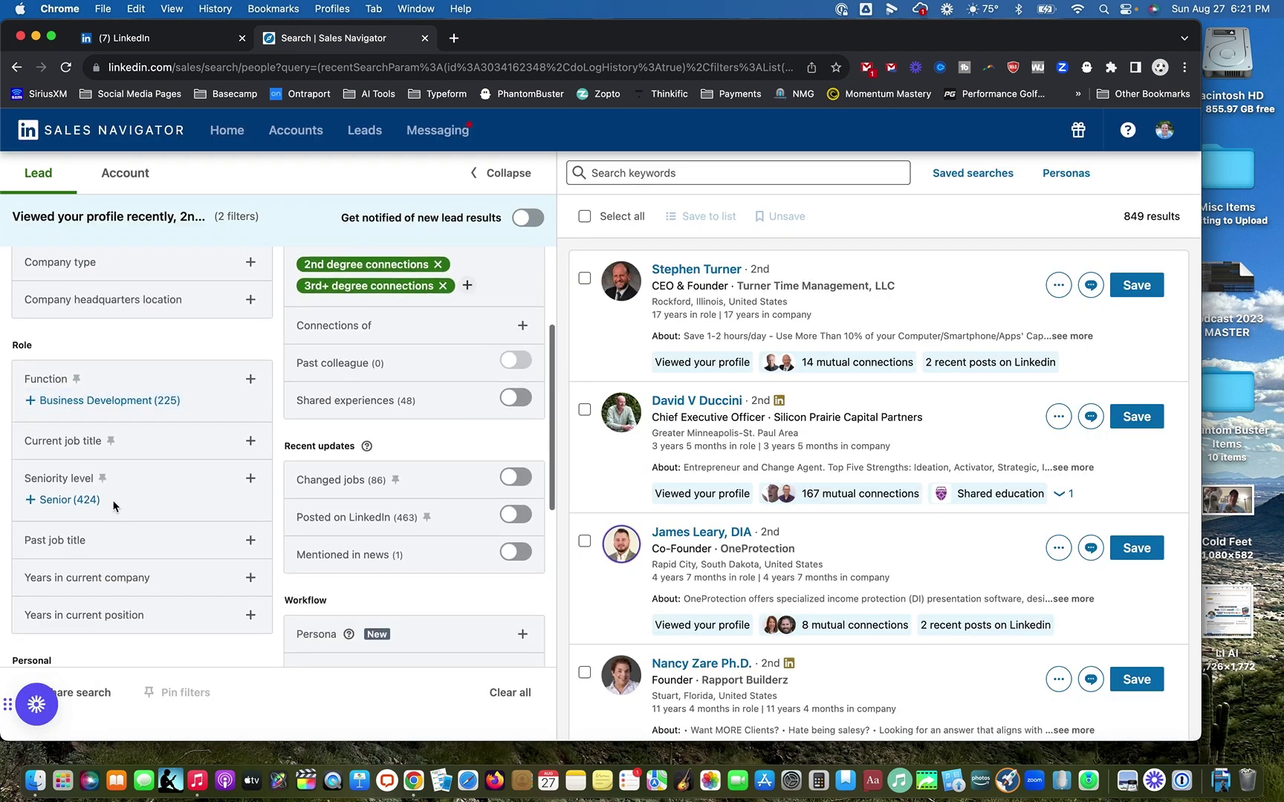
scroll(58, 505, "down", 2)
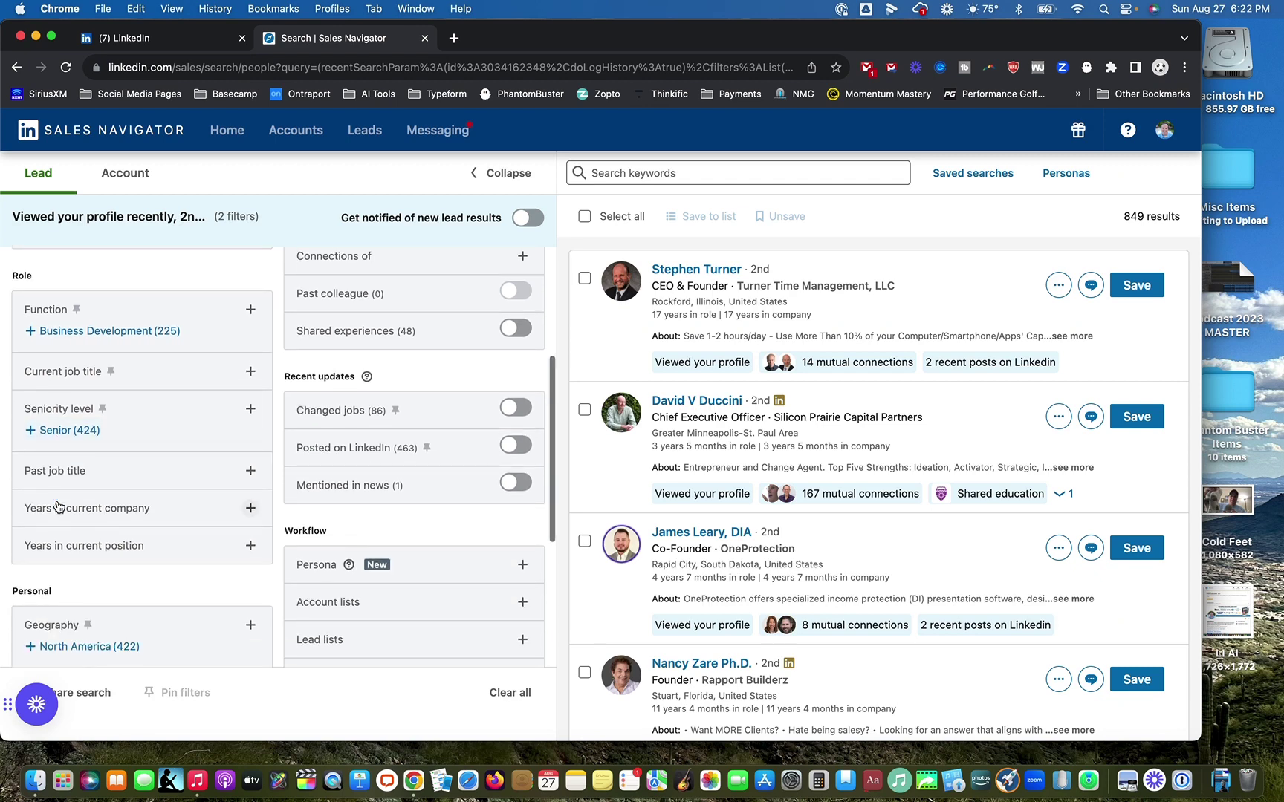
scroll(145, 403, "up", 1)
left_click(251, 390)
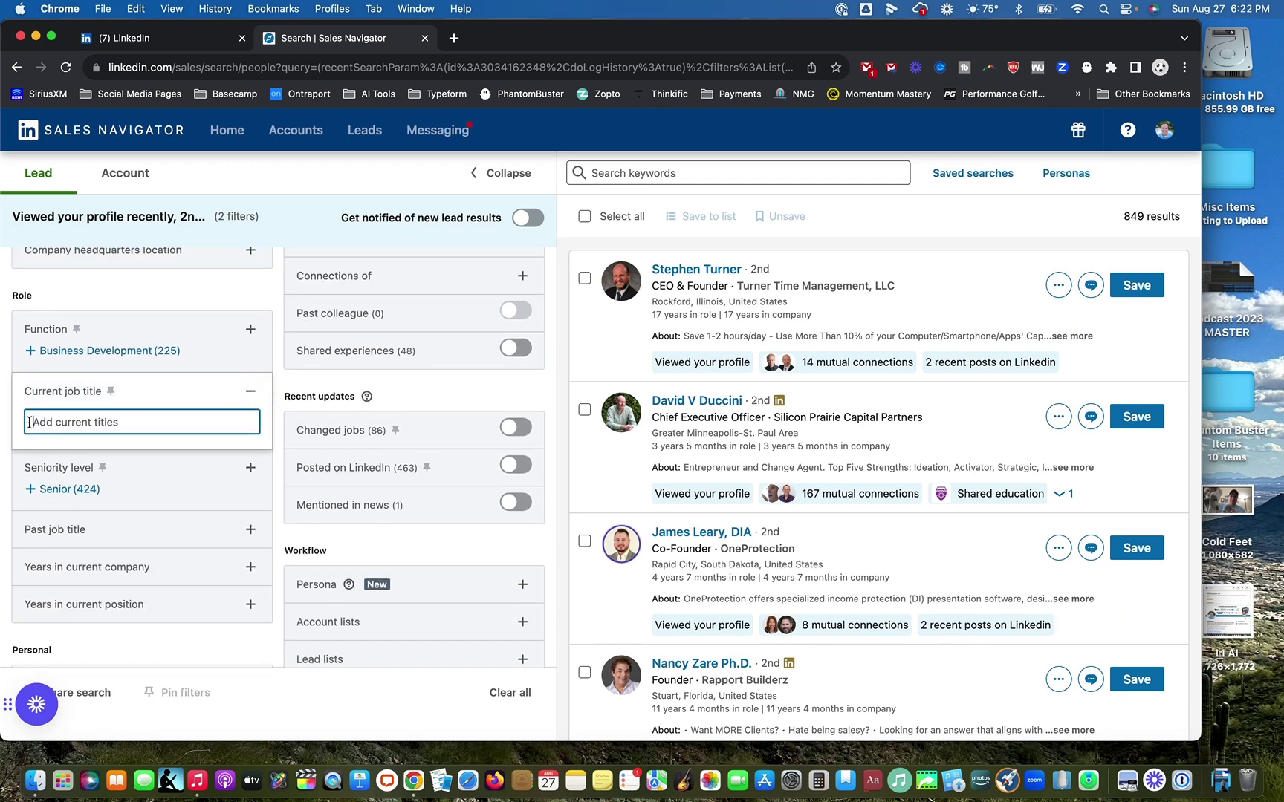
type("coach")
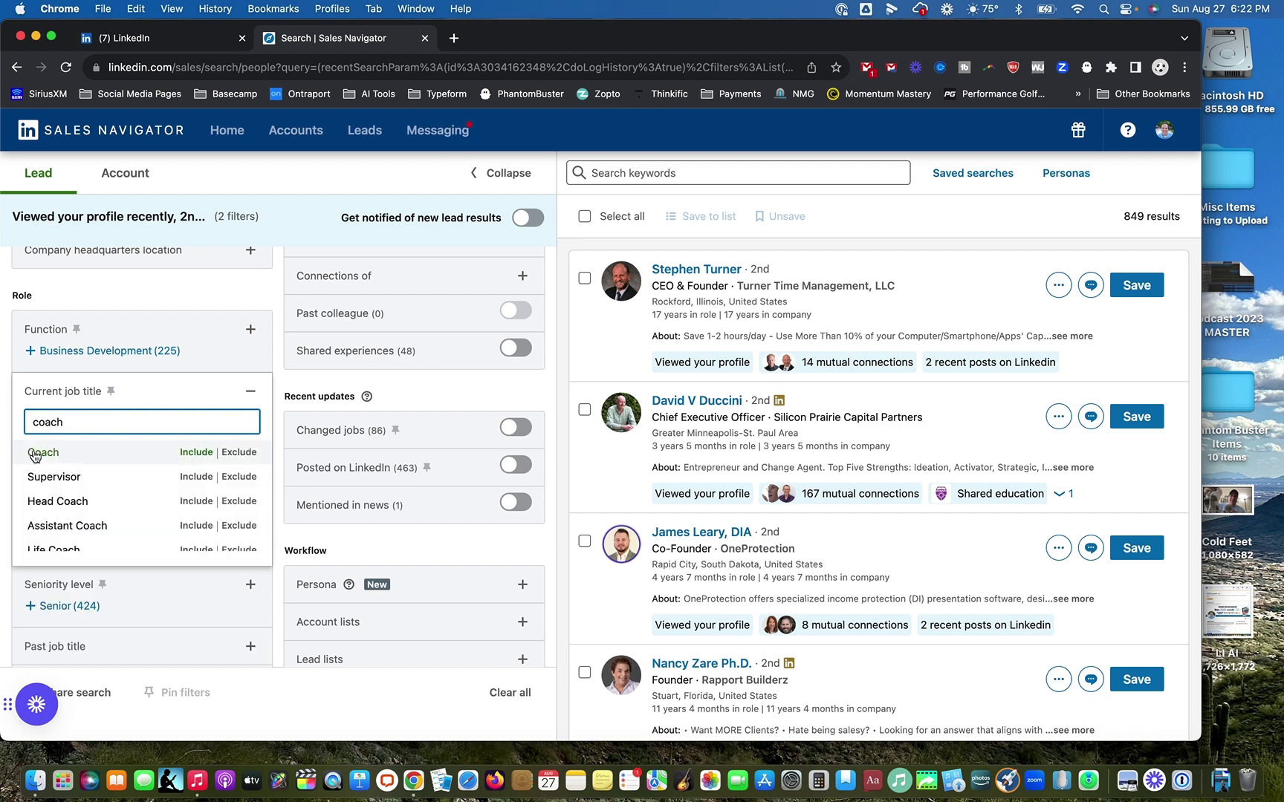
left_click(196, 452)
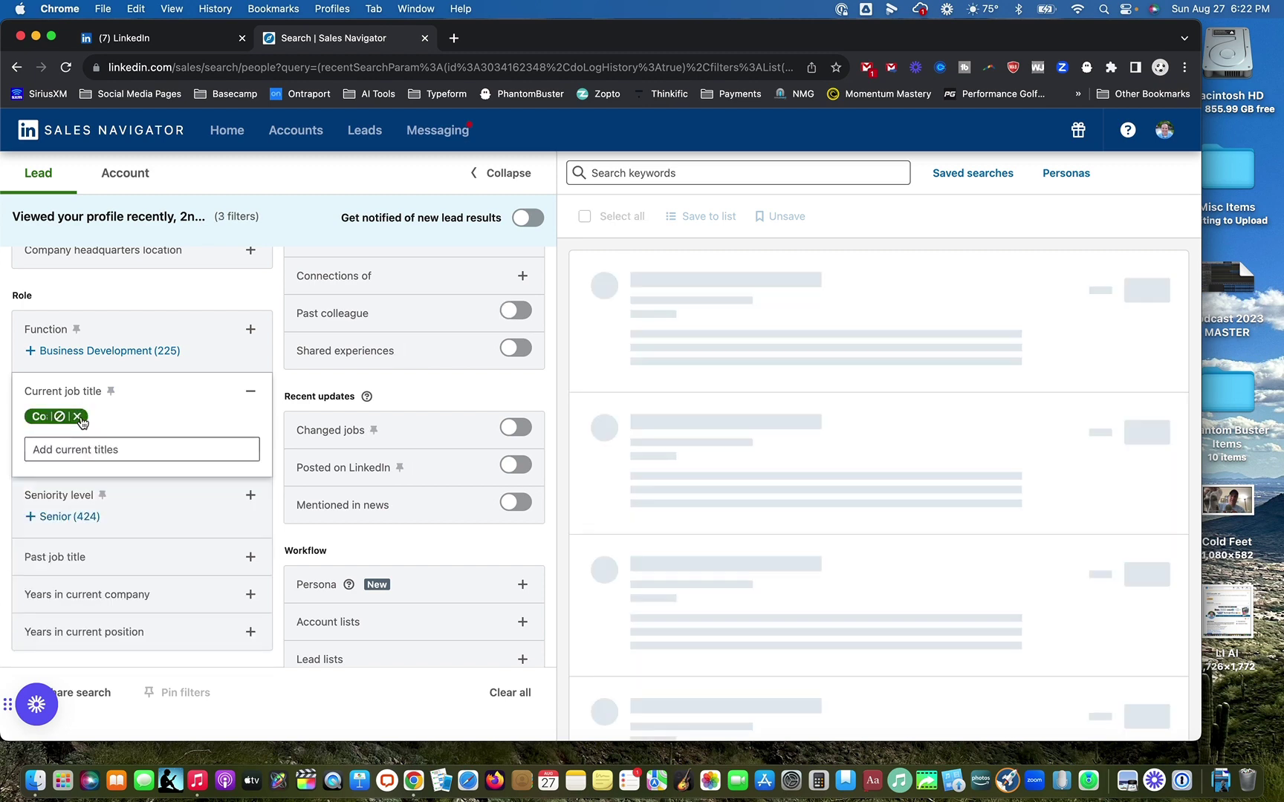
left_click(116, 448)
type("consultant")
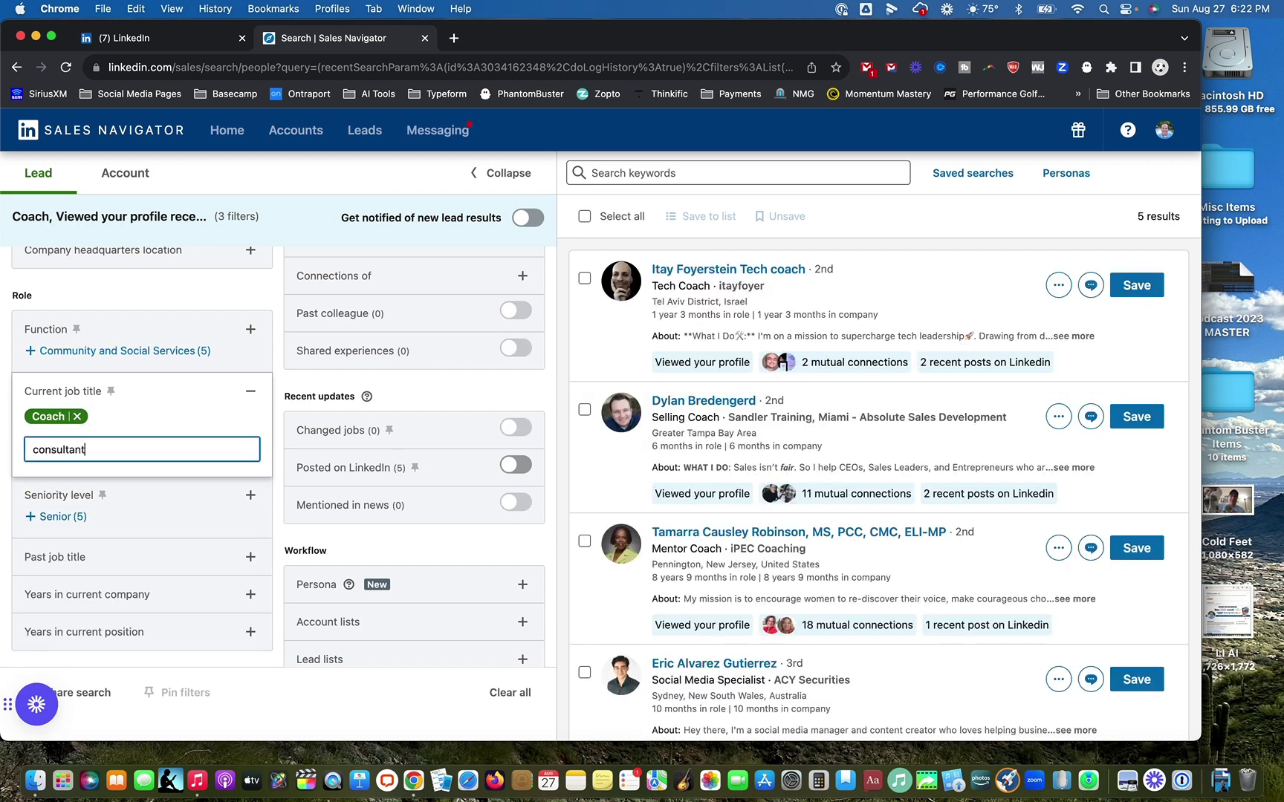
left_click(188, 480)
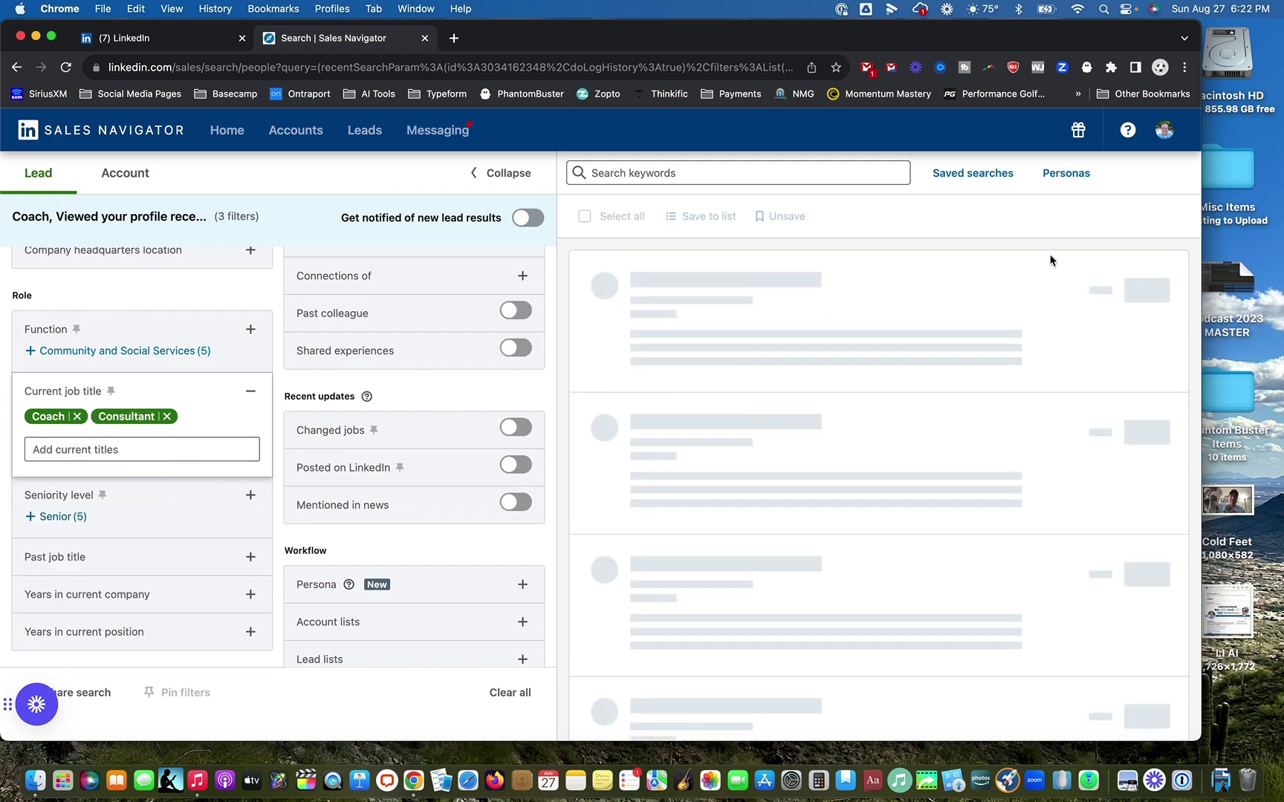
scroll(1100, 230, "up", 5)
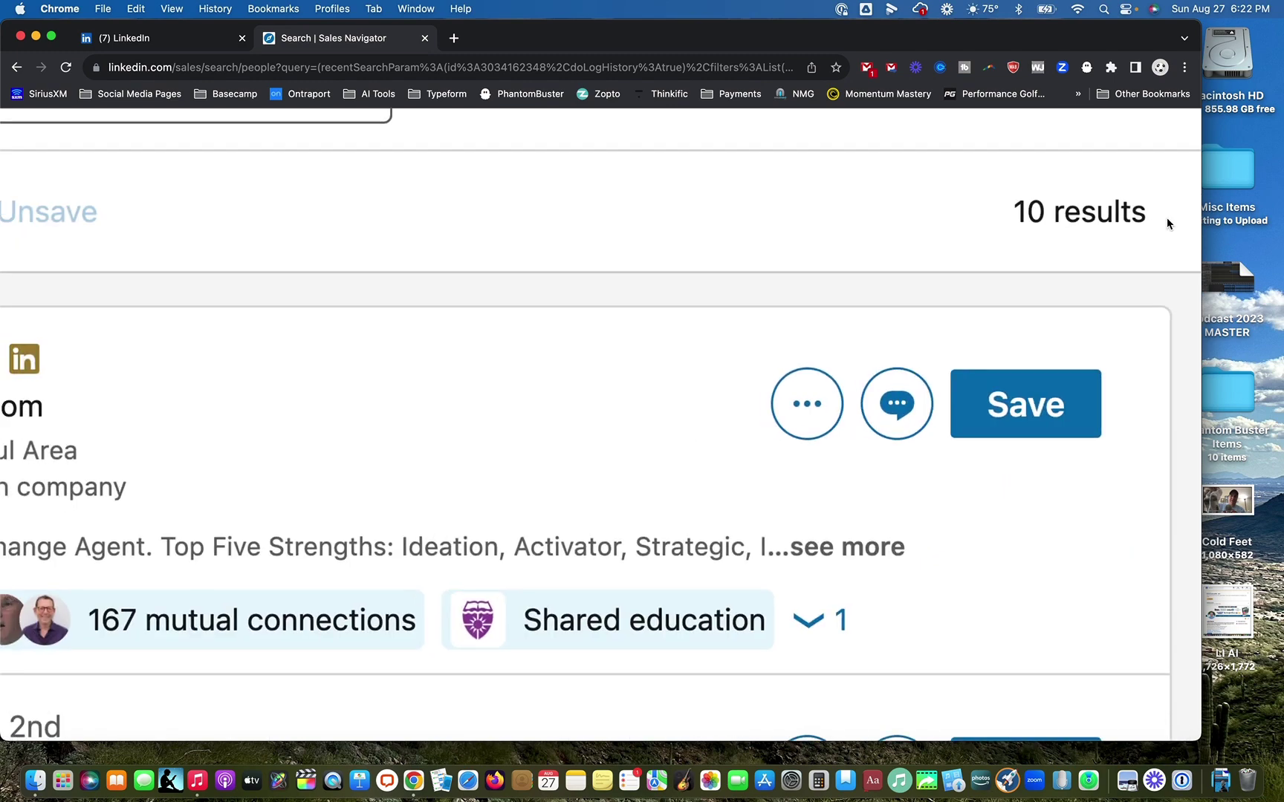
scroll(1167, 218, "down", 5)
scroll(710, 330, "down", 3)
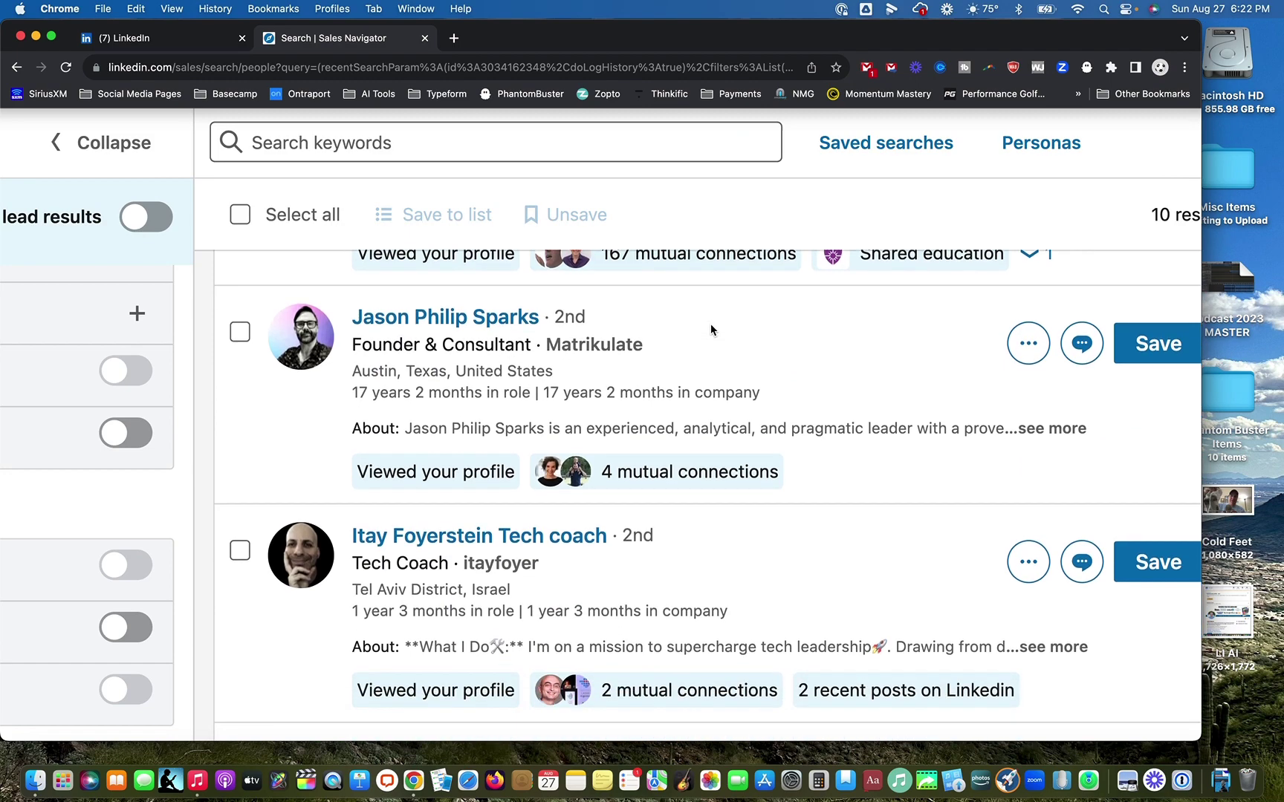
scroll(711, 330, "down", 3)
scroll(711, 330, "up", 2)
scroll(711, 330, "left", 3)
scroll(711, 330, "left", 5)
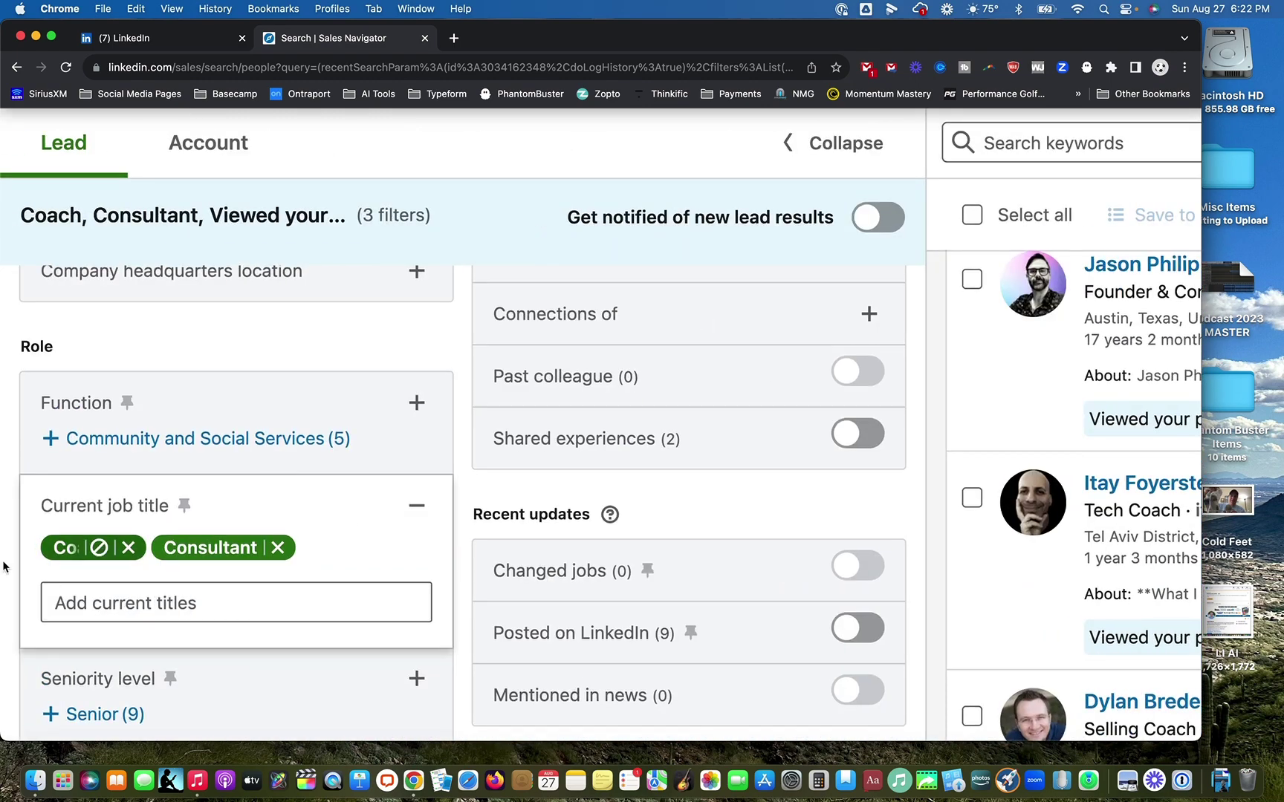
left_click(130, 549)
left_click(168, 549)
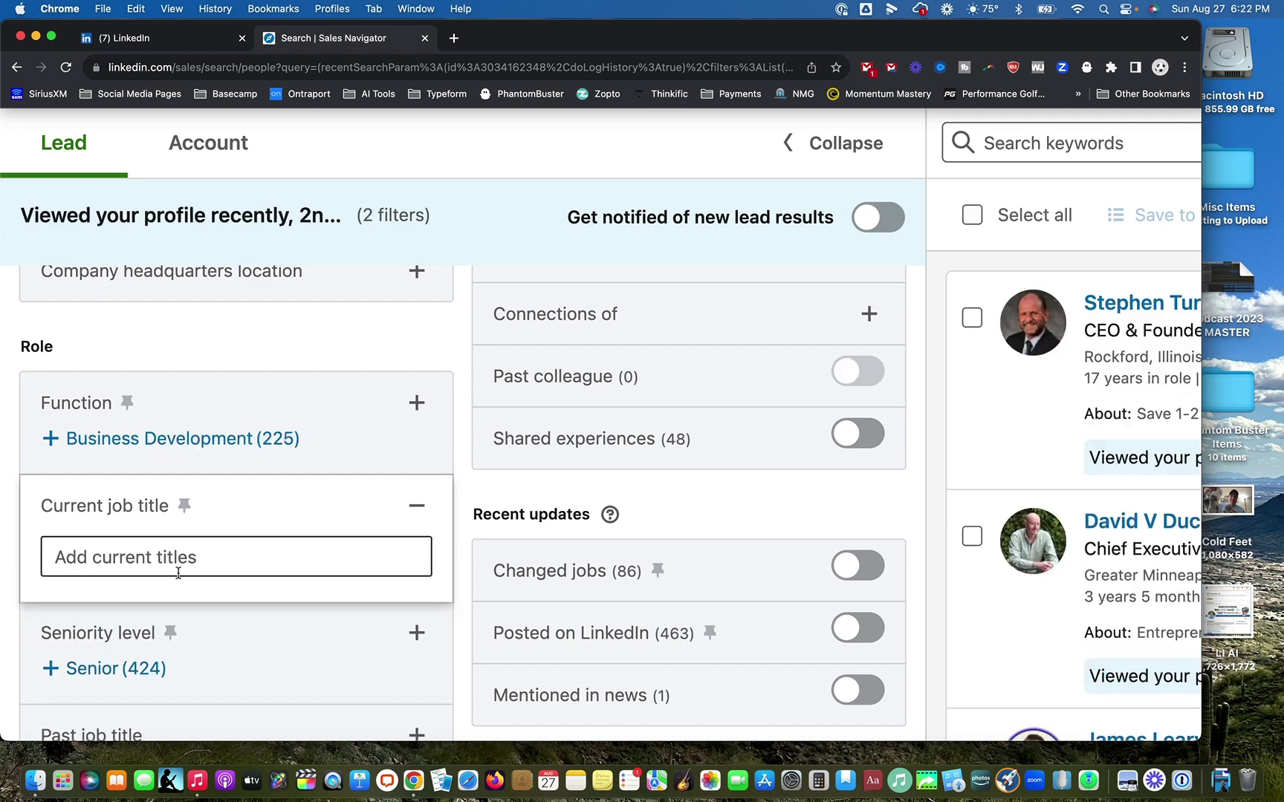
left_click(176, 559)
type("sales")
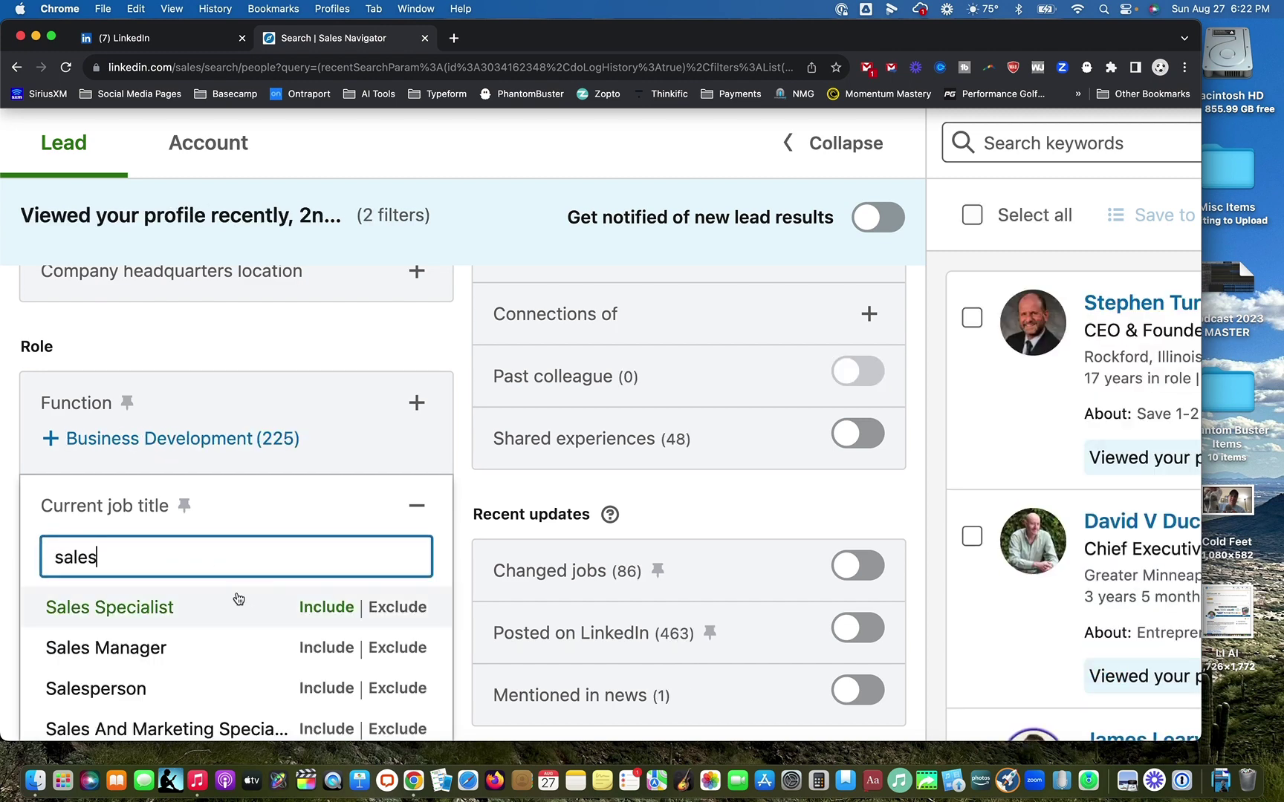
left_click(416, 506)
scroll(178, 529, "down", 2)
scroll(178, 528, "up", 3)
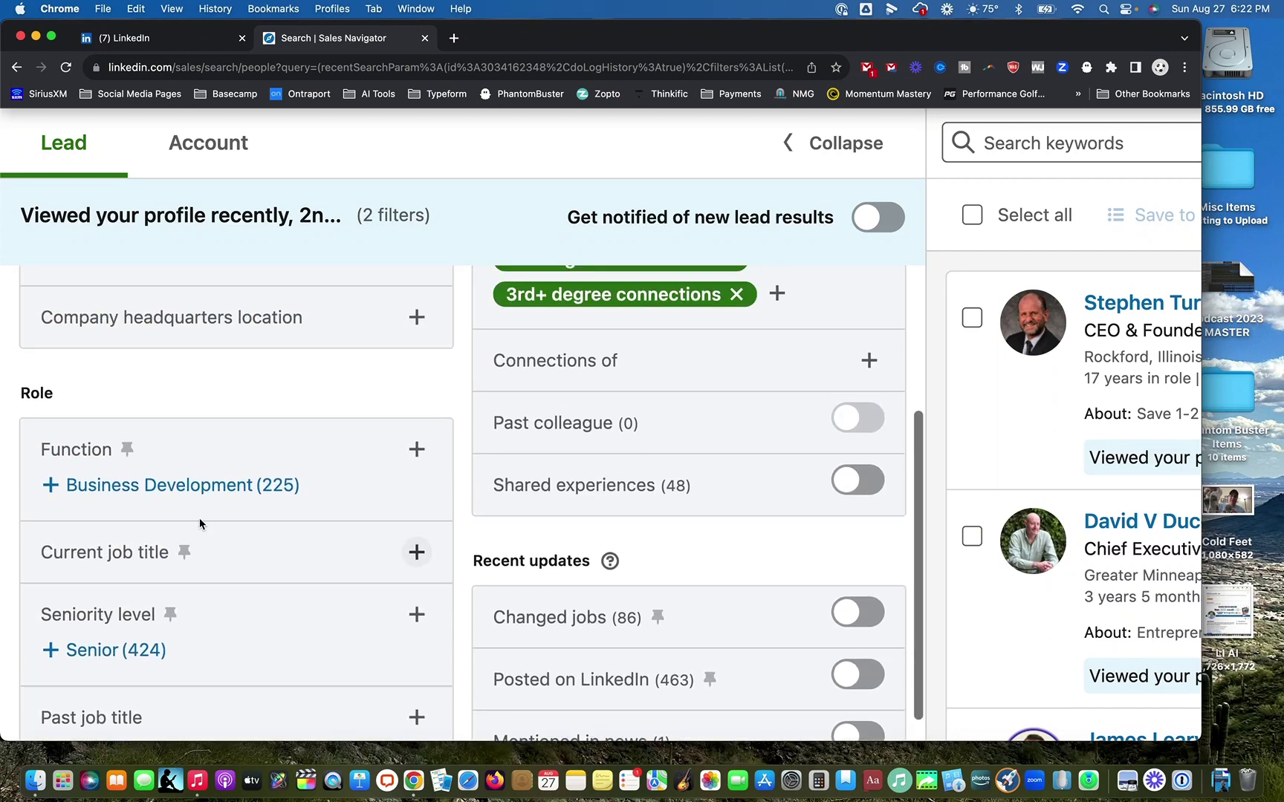
Expand the Function filter and exclude Education and Finance.
left_click(418, 449)
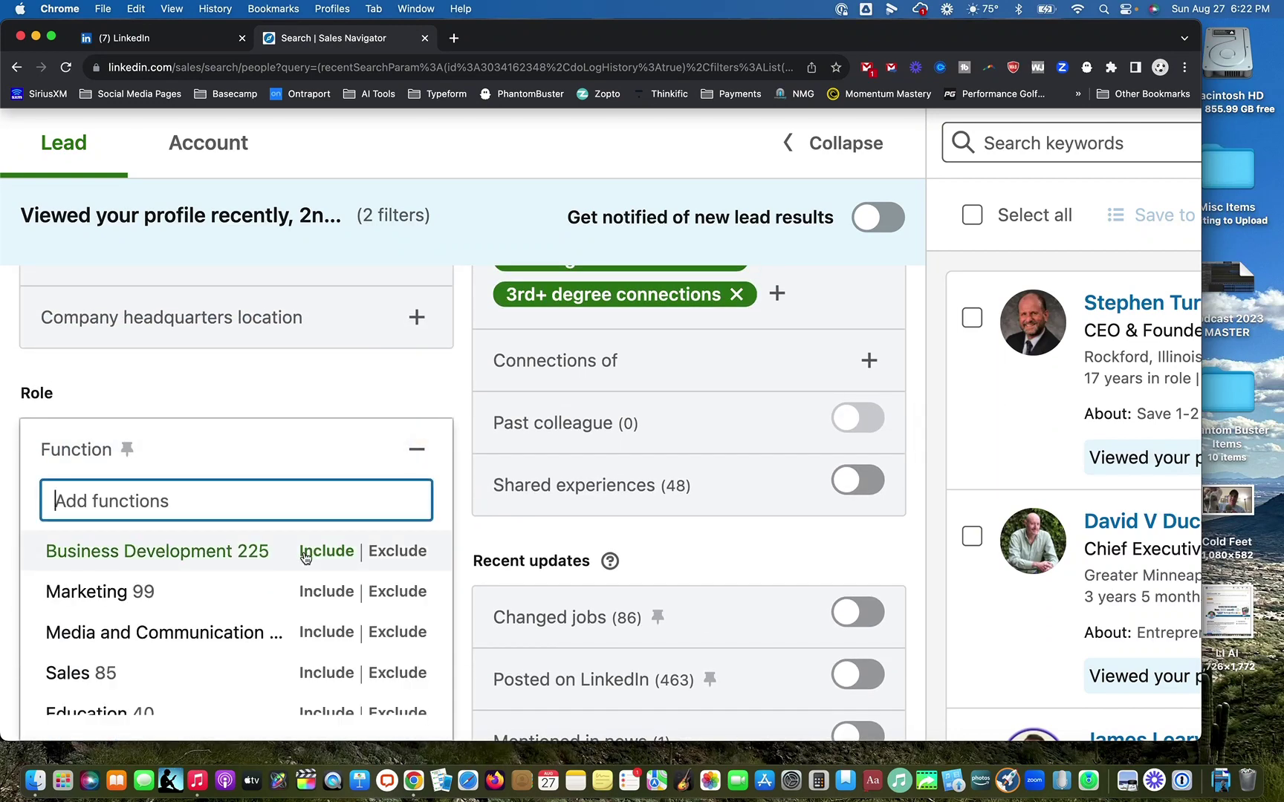
scroll(62, 608, "up", 5)
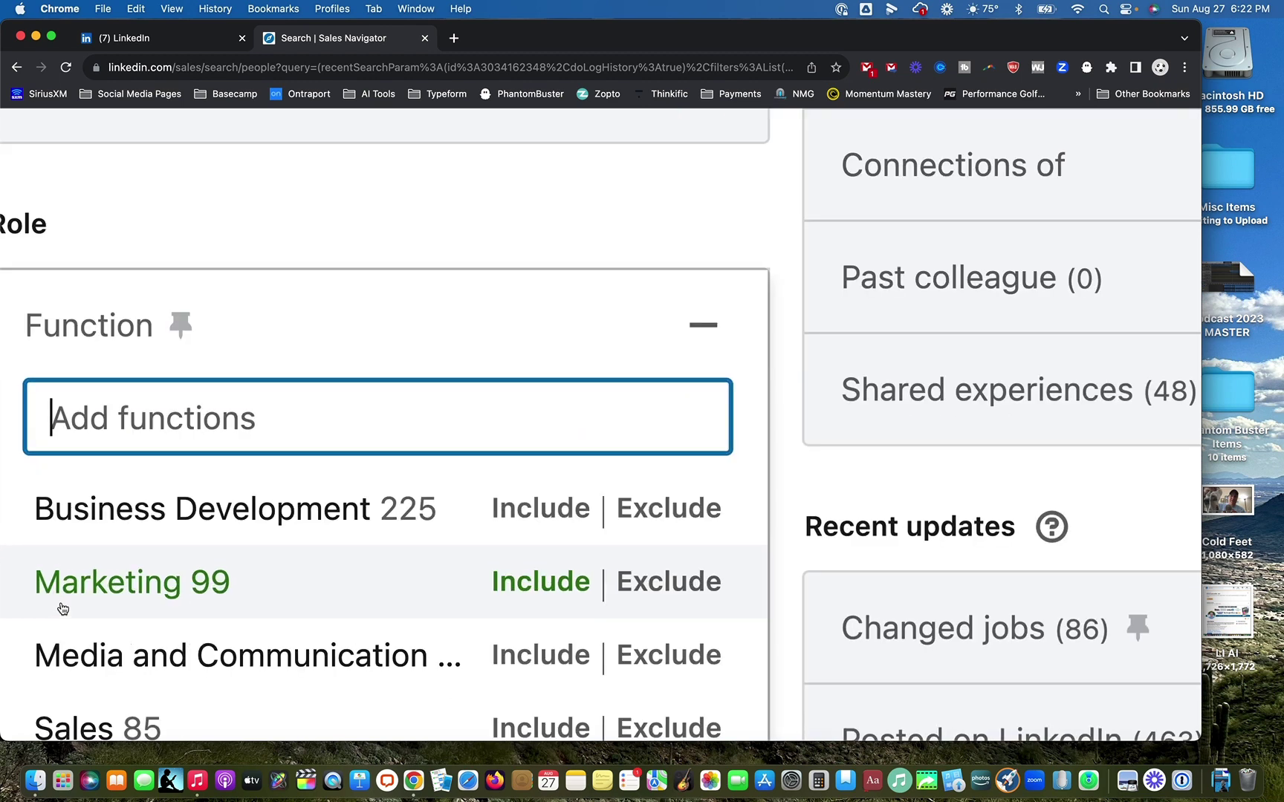
scroll(61, 609, "left", 1)
scroll(61, 607, "down", 3)
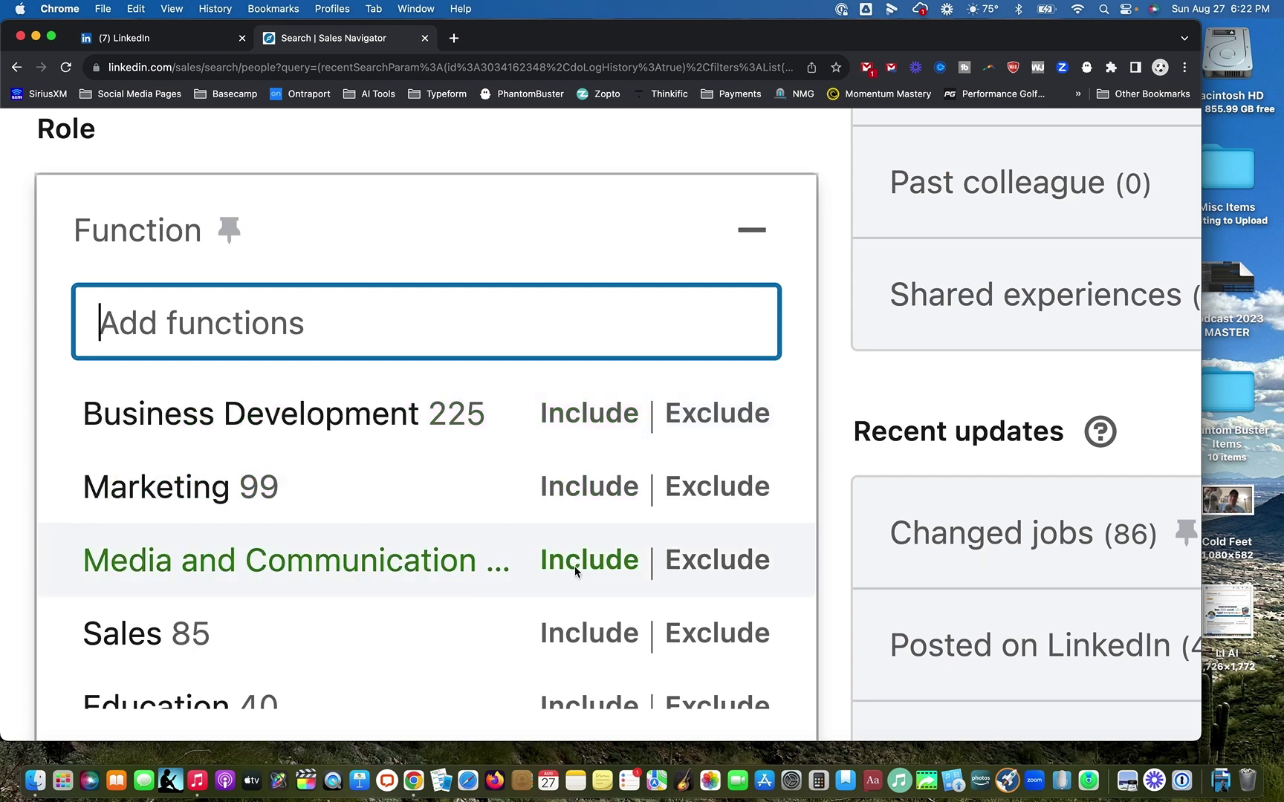
scroll(580, 561, "down", 3)
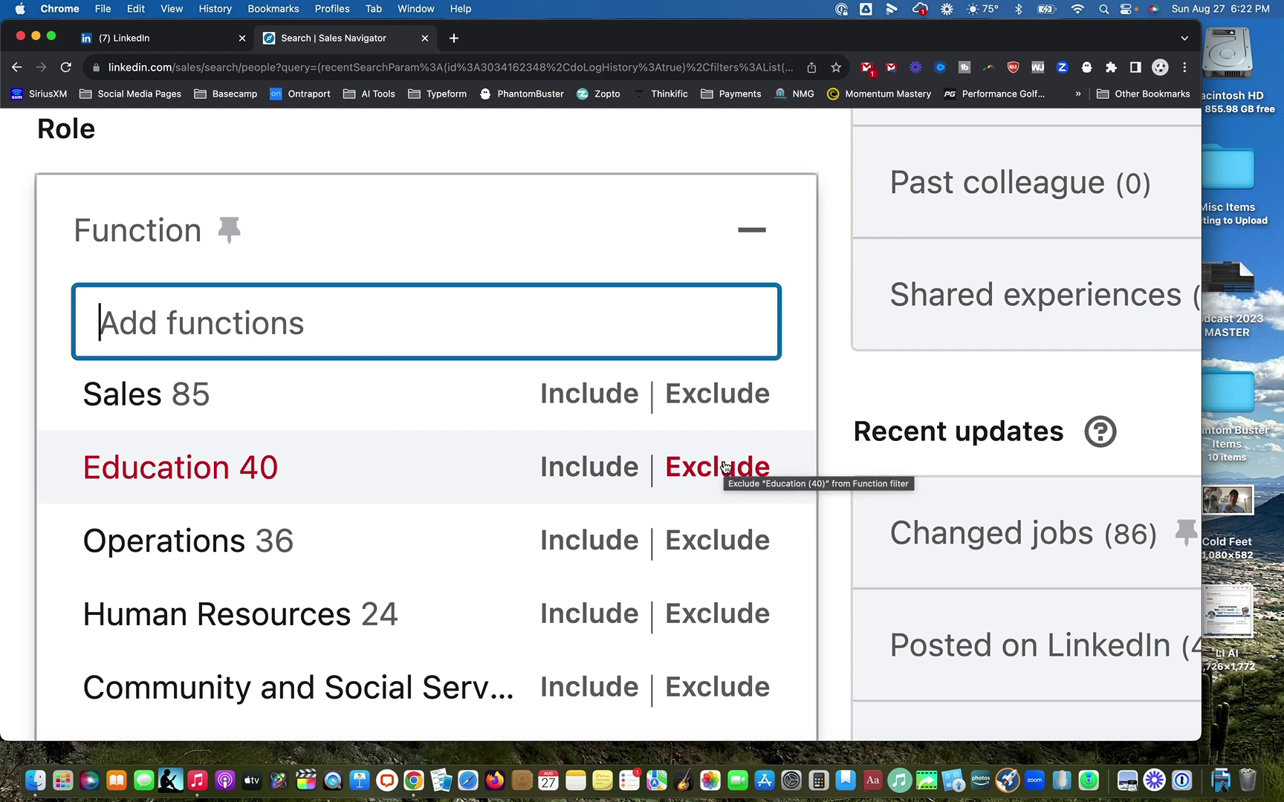
left_click(724, 466)
scroll(715, 471, "down", 5)
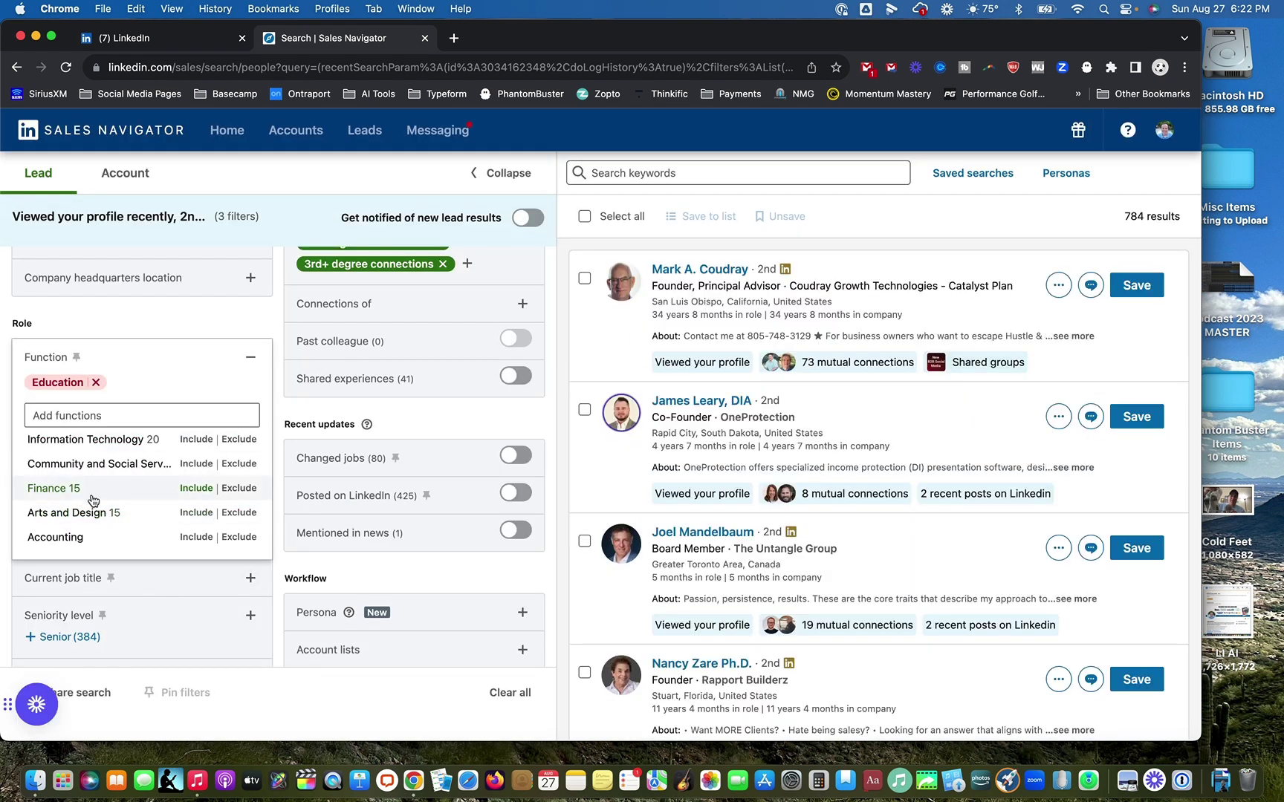
scroll(89, 494, "up", 5)
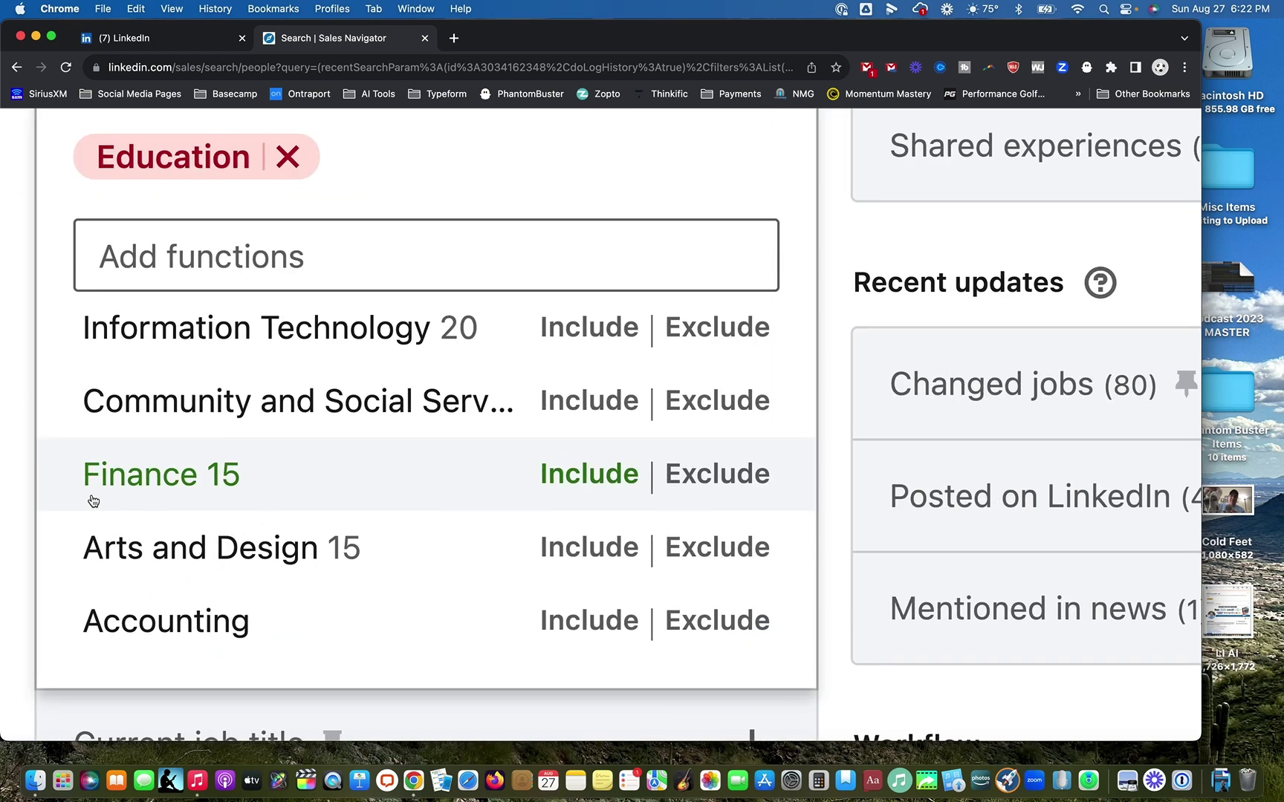
left_click(690, 477)
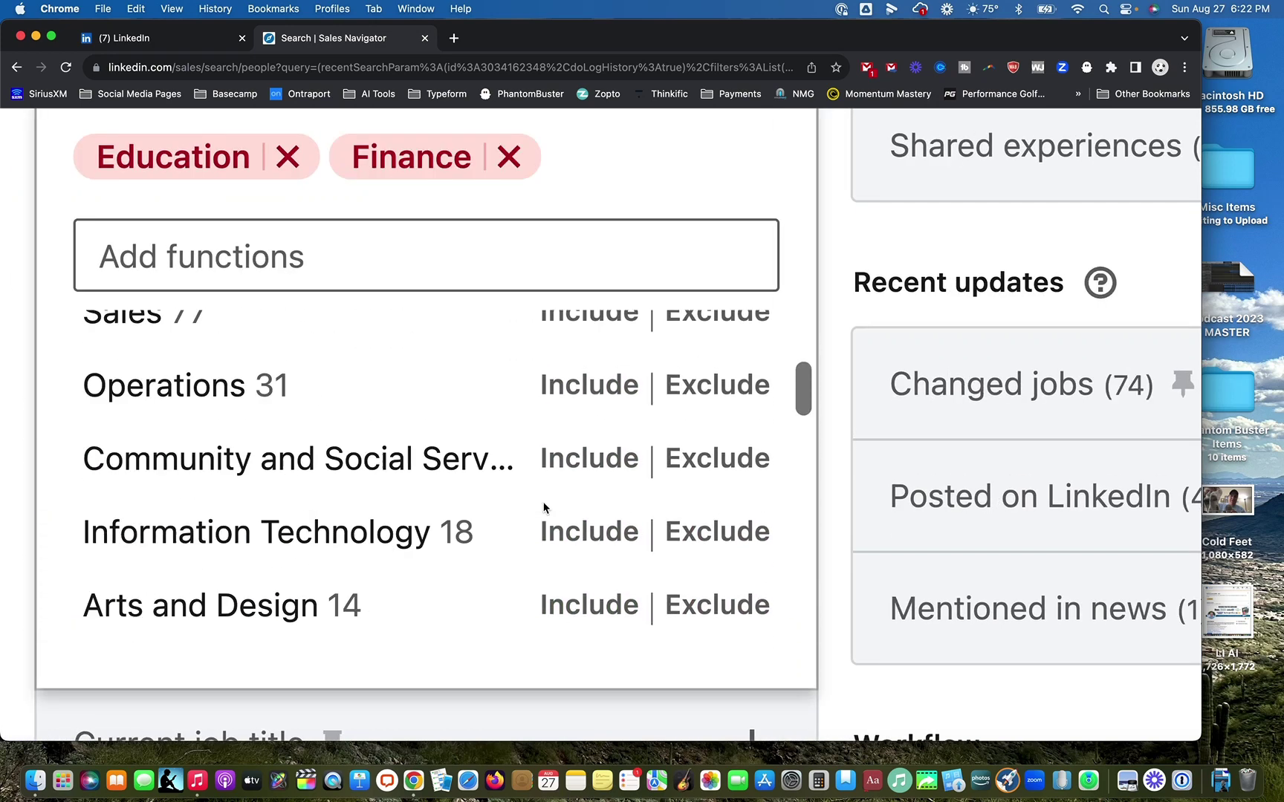
Include Sales and exclude Operations in the Function filter, leaving 69 leads.
scroll(544, 510, "up", 3)
scroll(545, 509, "down", 3)
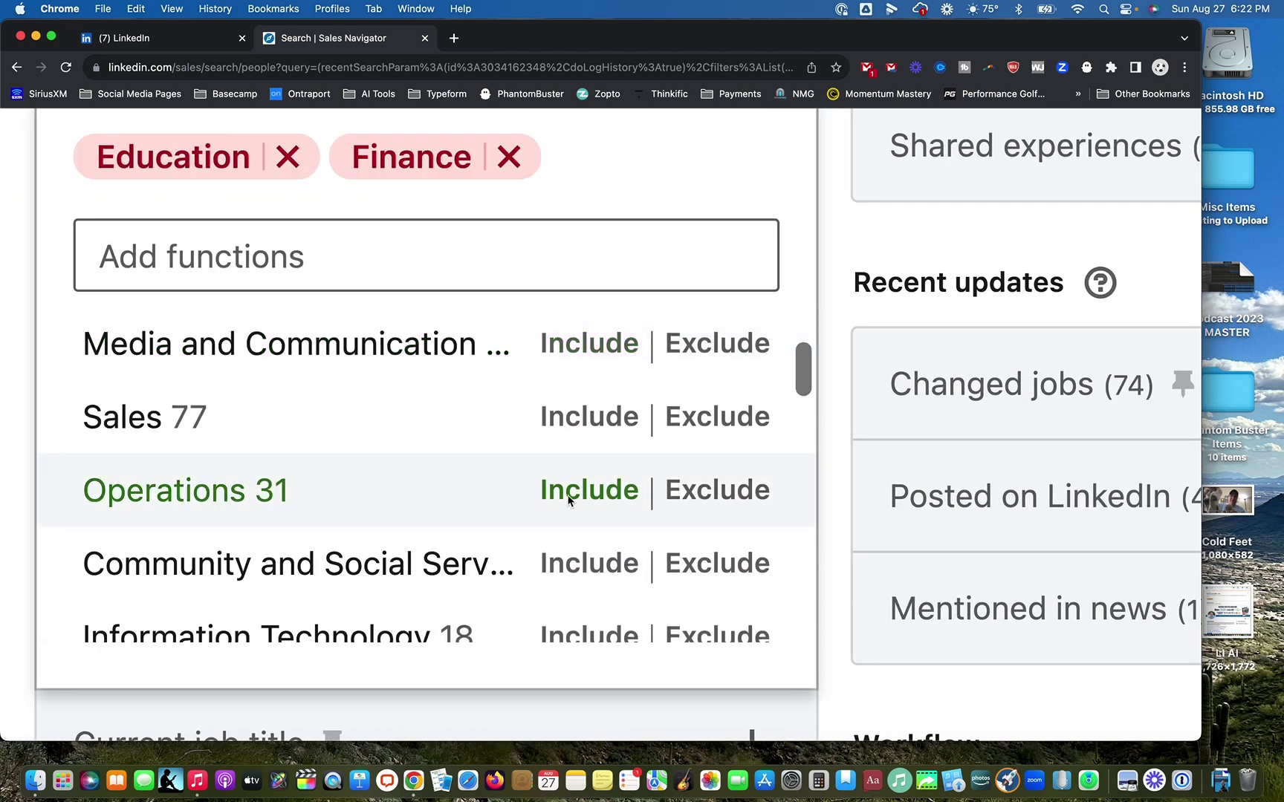
left_click(607, 420)
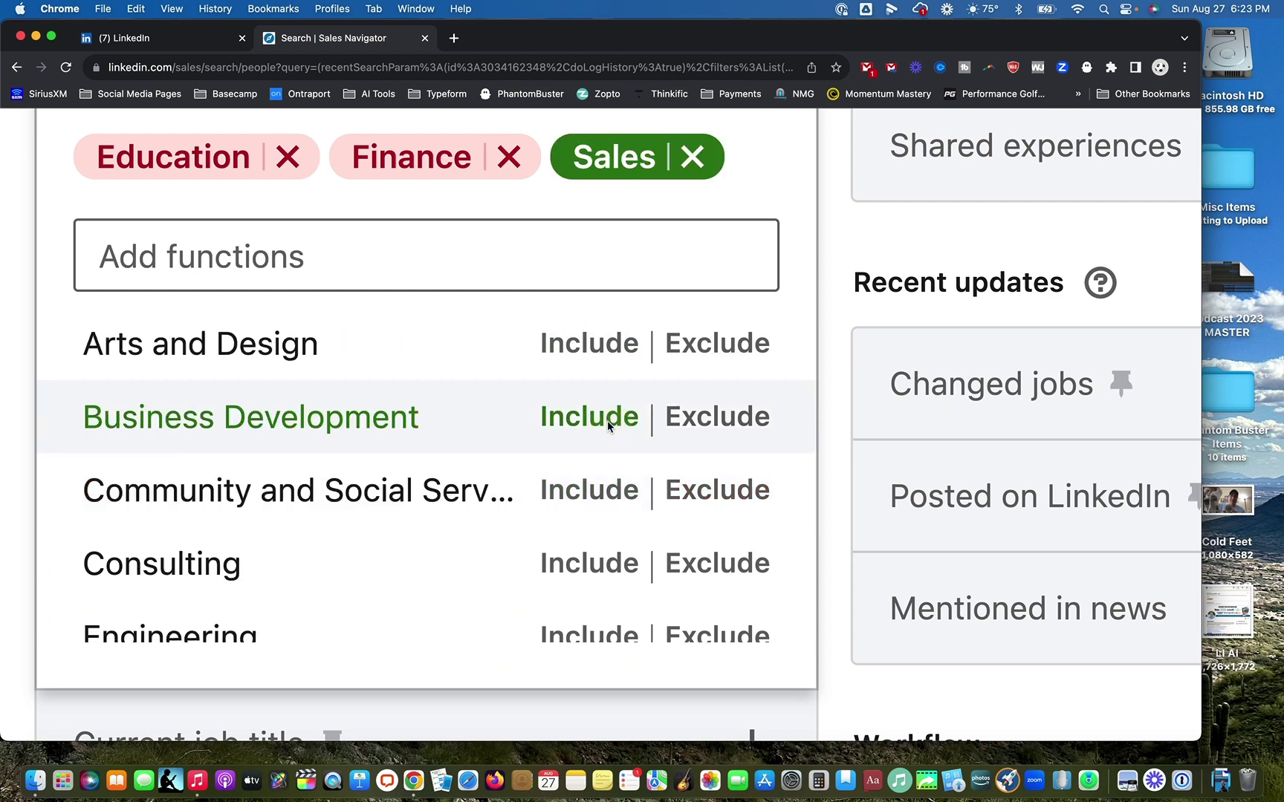
key("super+0")
scroll(216, 488, "down", 1)
scroll(215, 490, "up", 2)
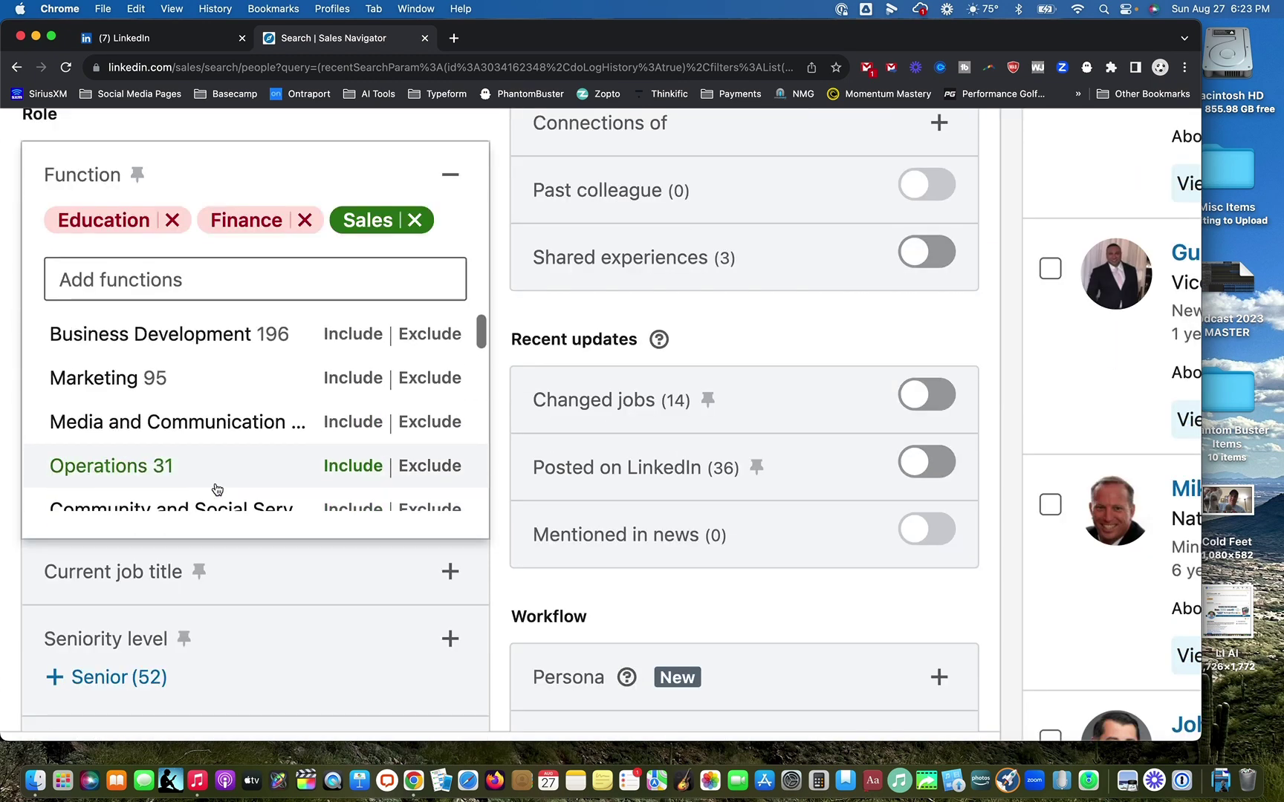
left_click(406, 464)
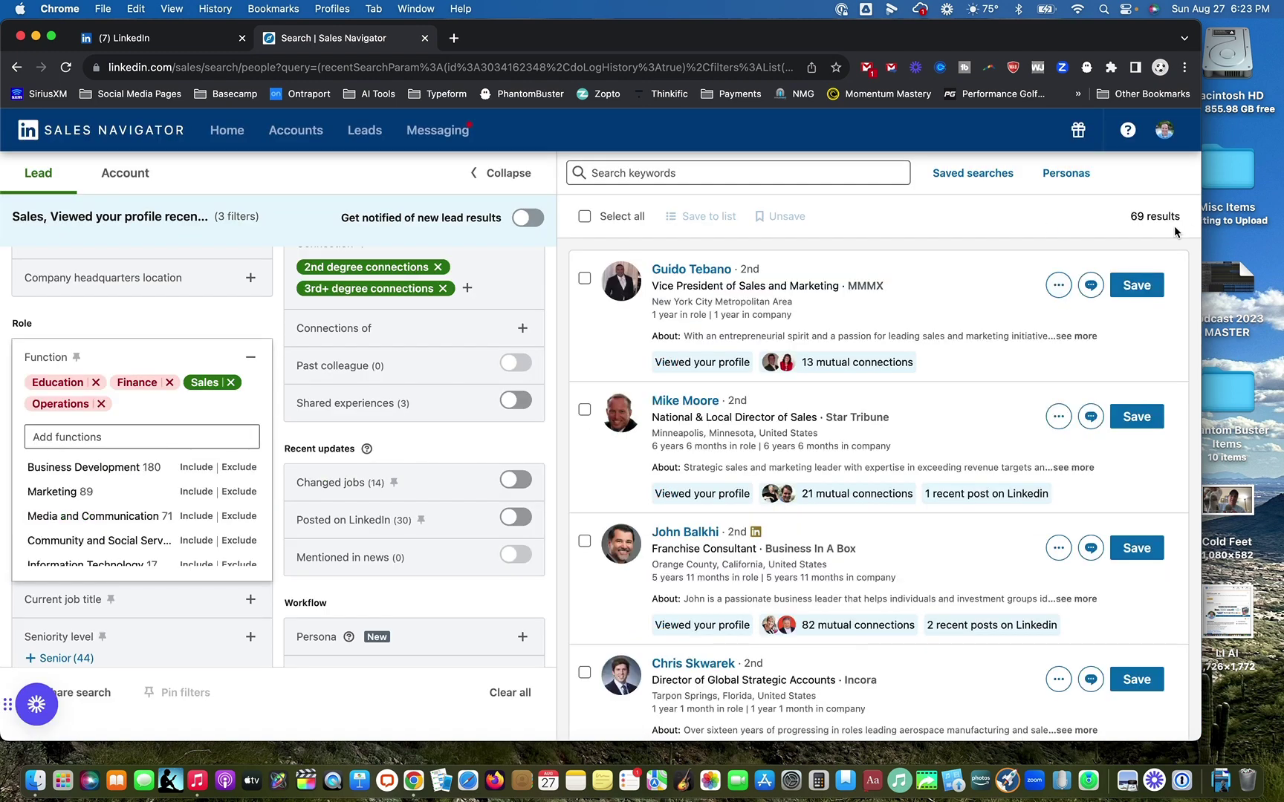
scroll(1012, 310, "up", 5)
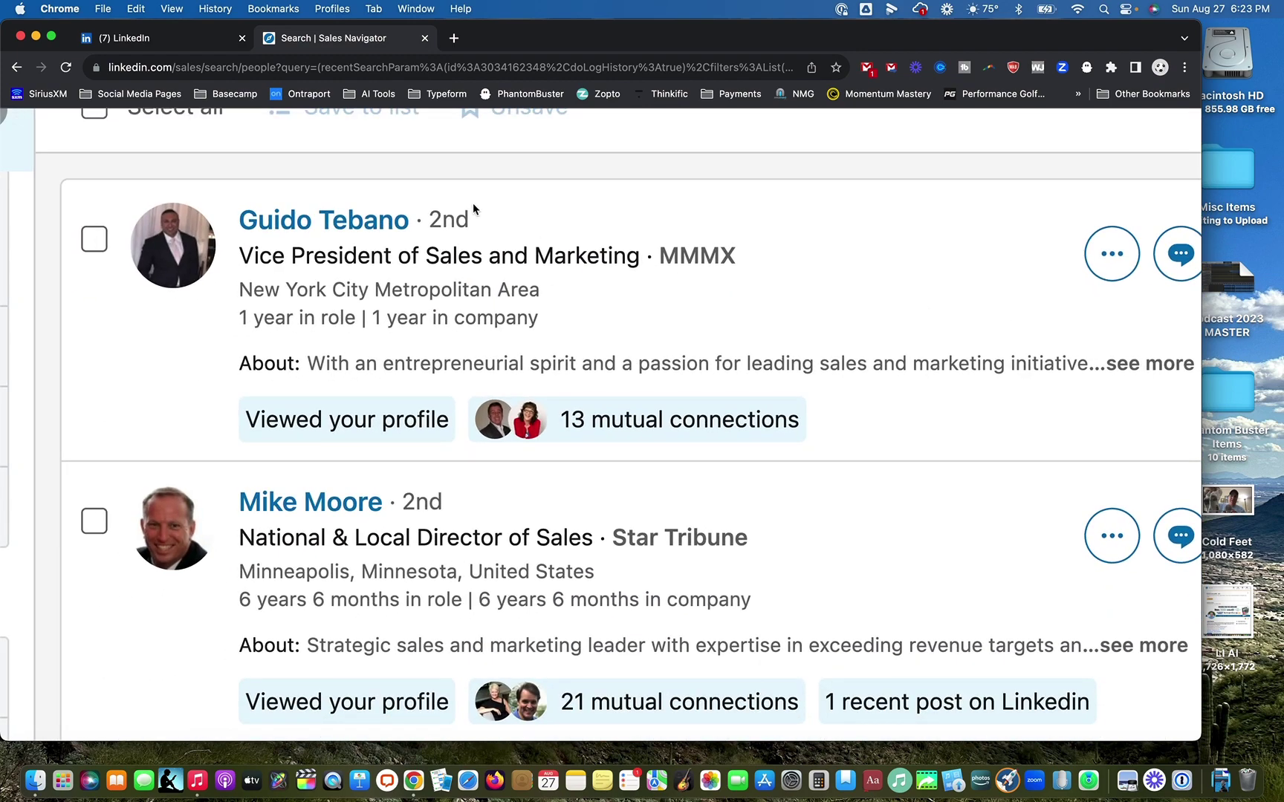
scroll(490, 405, "down", 5)
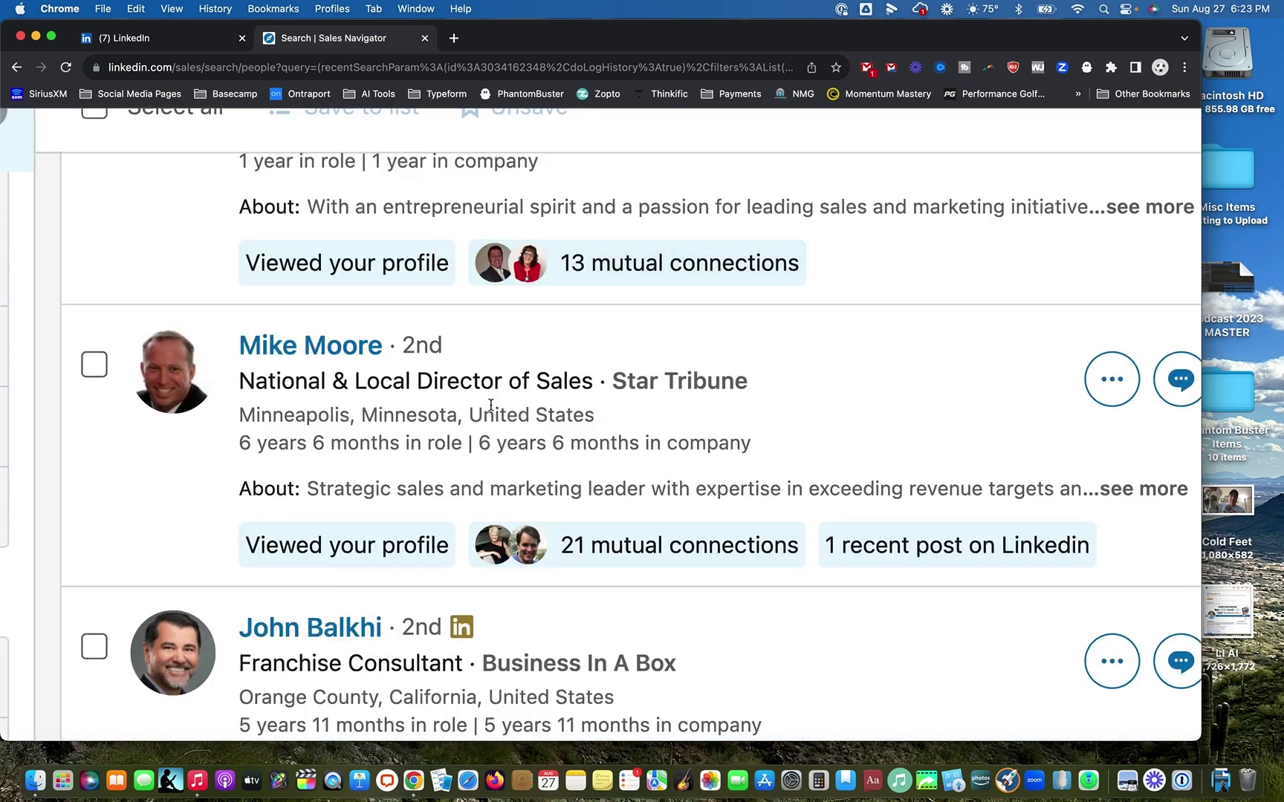
scroll(490, 405, "down", 5)
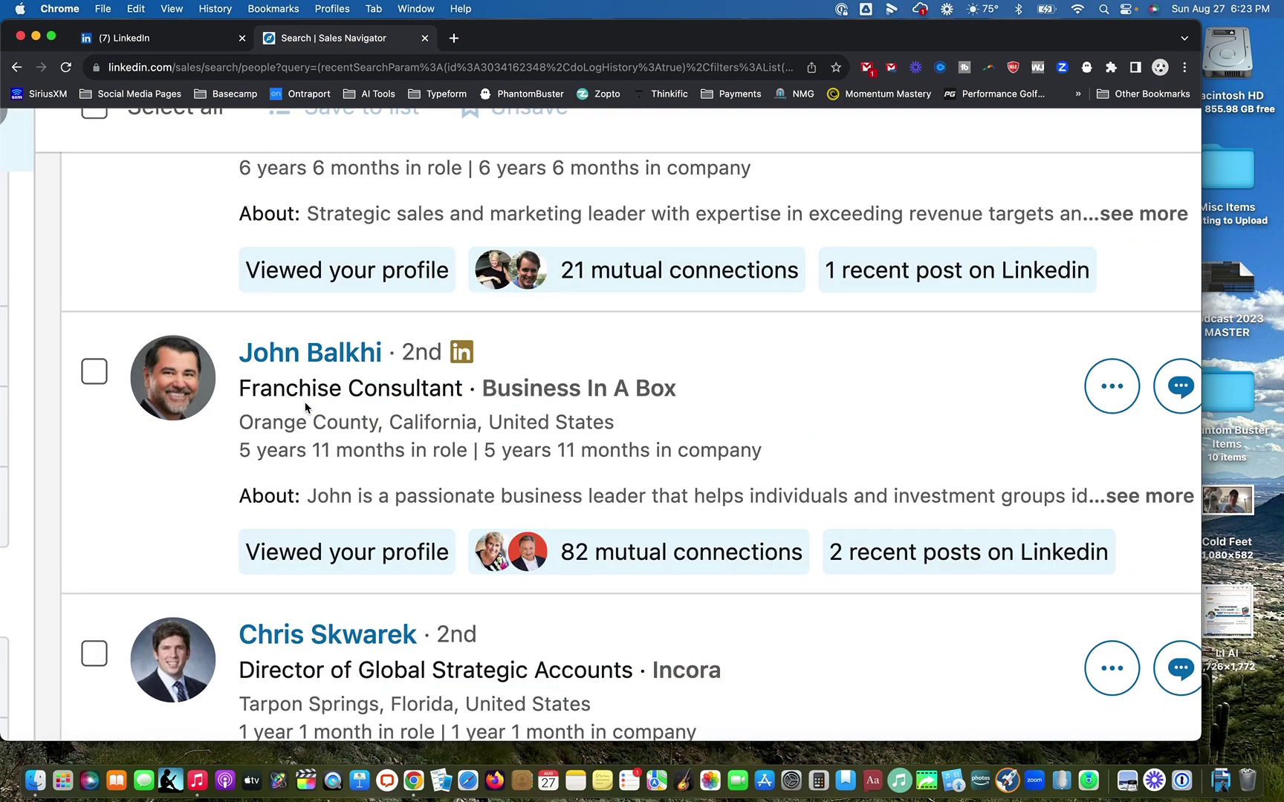
scroll(685, 426, "down", 5)
scroll(974, 328, "down", 15)
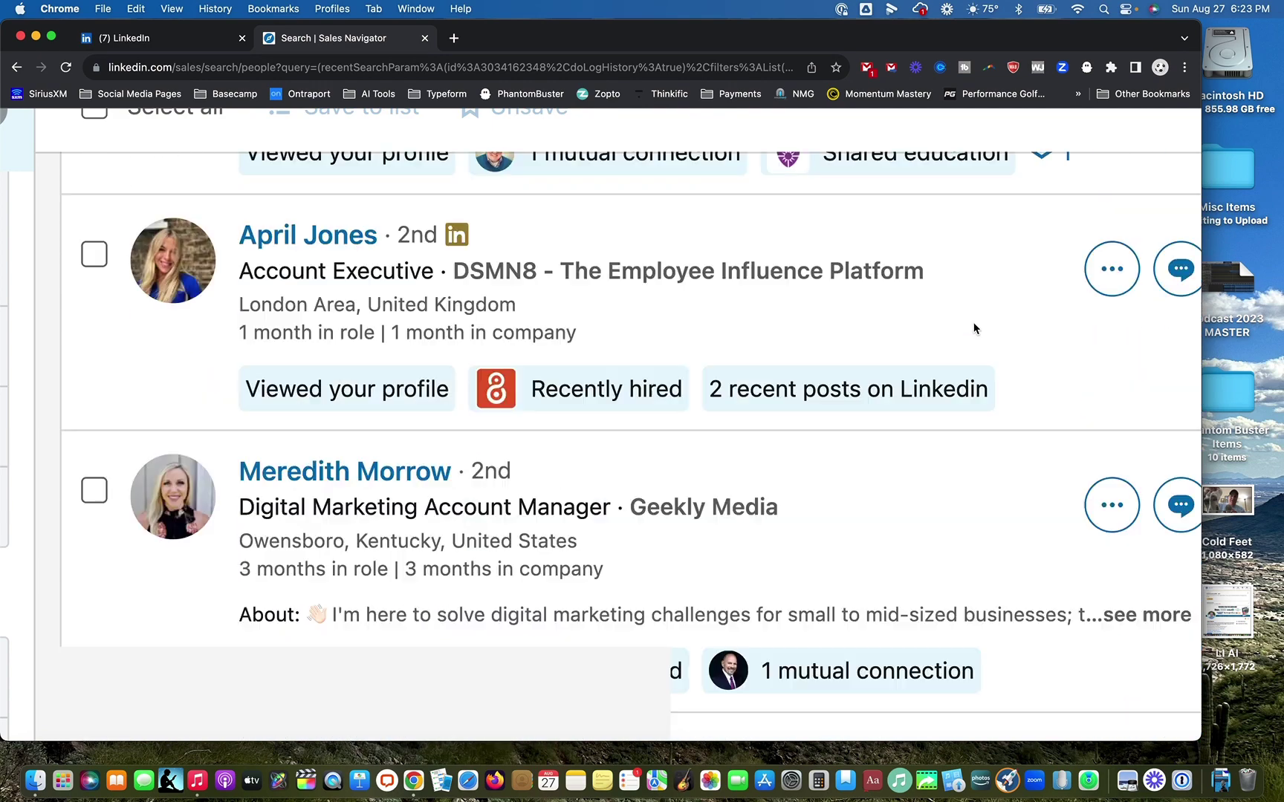
scroll(974, 329, "down", 5)
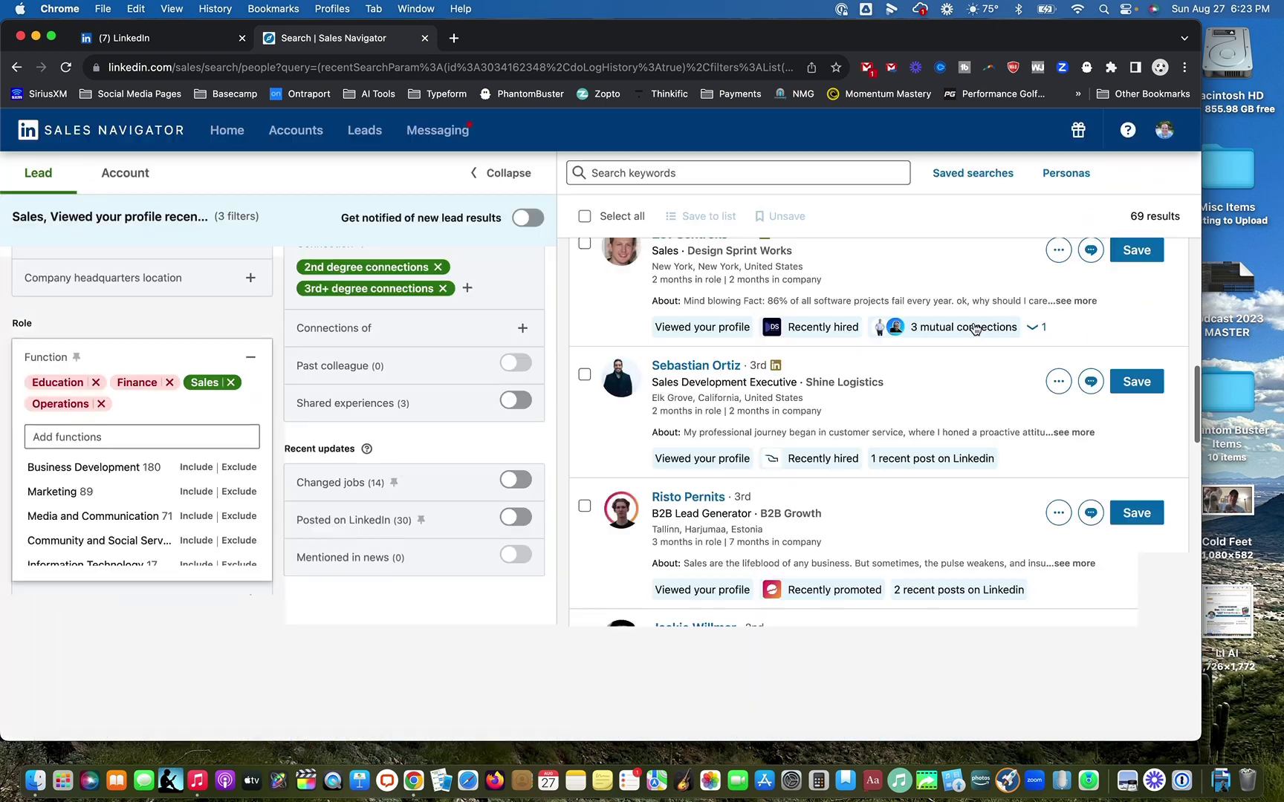
scroll(360, 512, "down", 4)
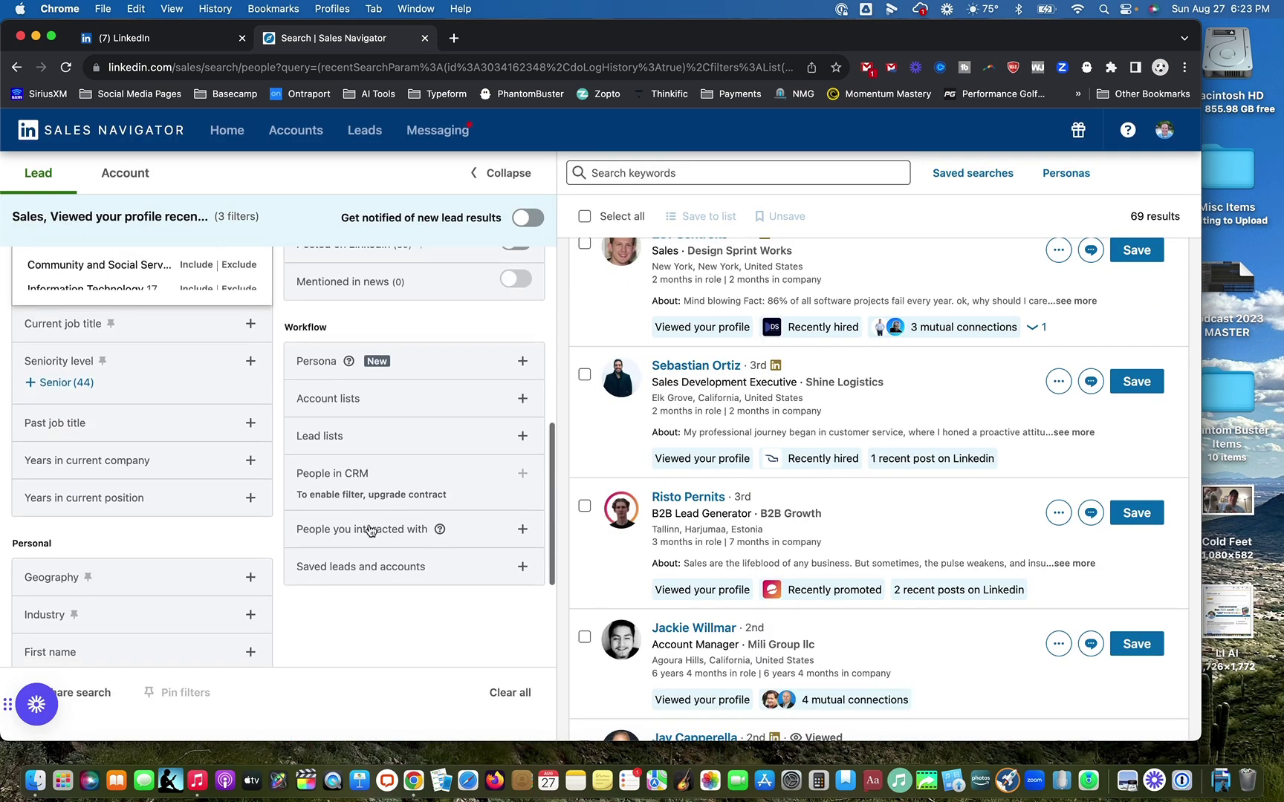
scroll(161, 466, "down", 2)
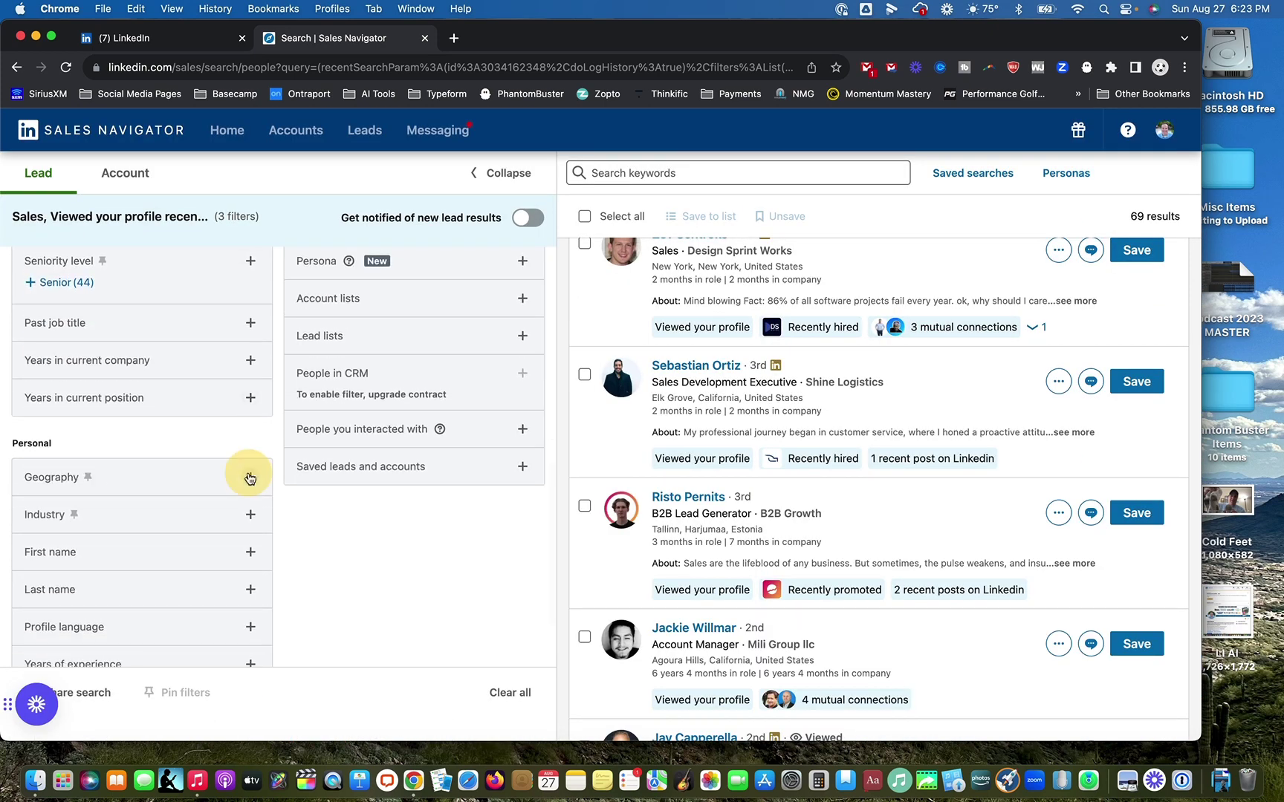
Search locations for 'unite' and include United States in the Geography filter.
left_click(250, 477)
scroll(42, 531, "up", 5)
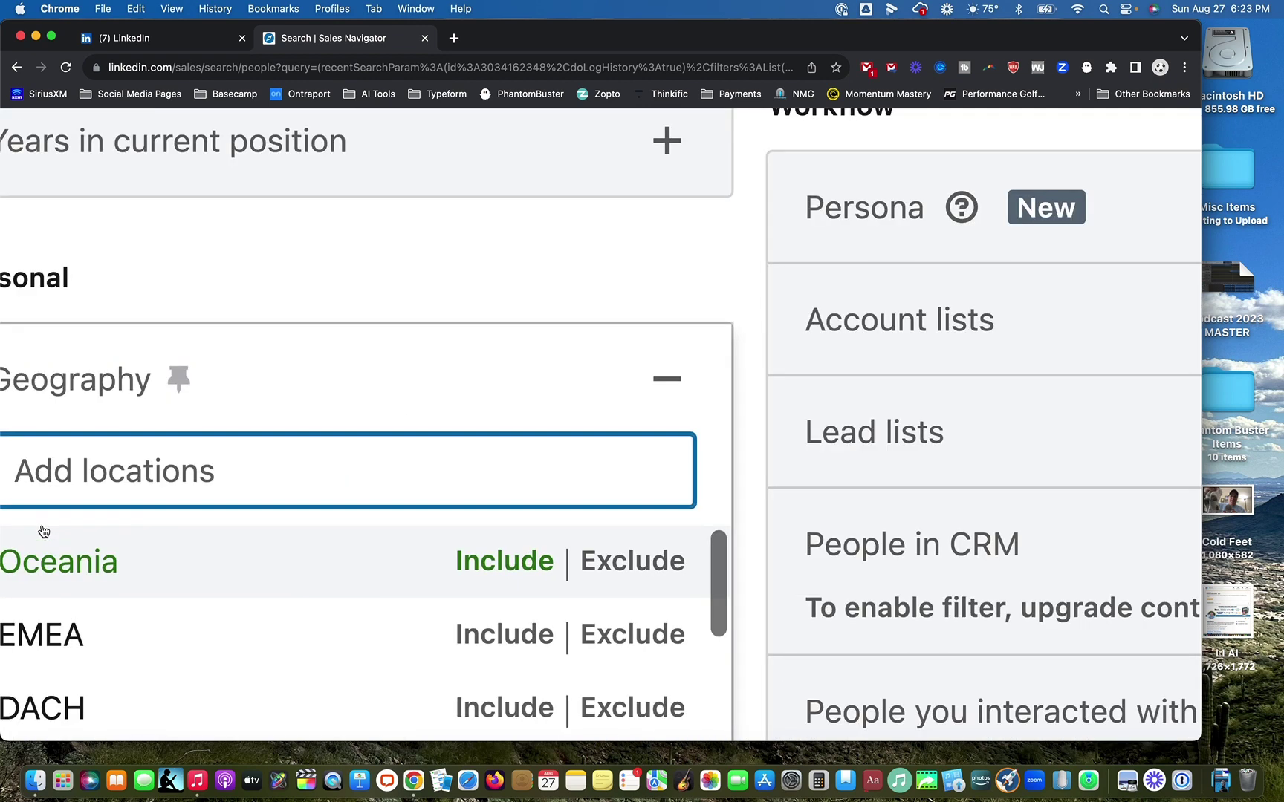
scroll(41, 526, "down", 1)
scroll(192, 445, "left", 2)
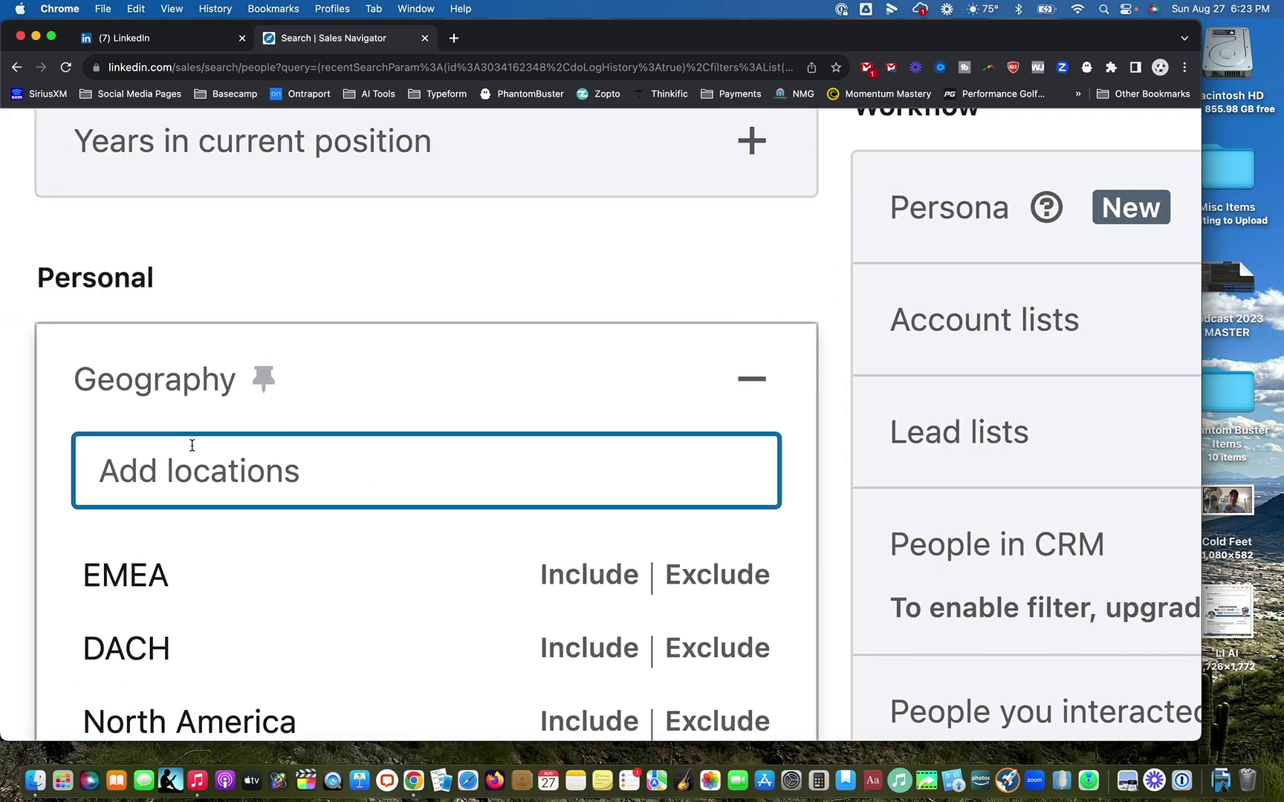
type("united")
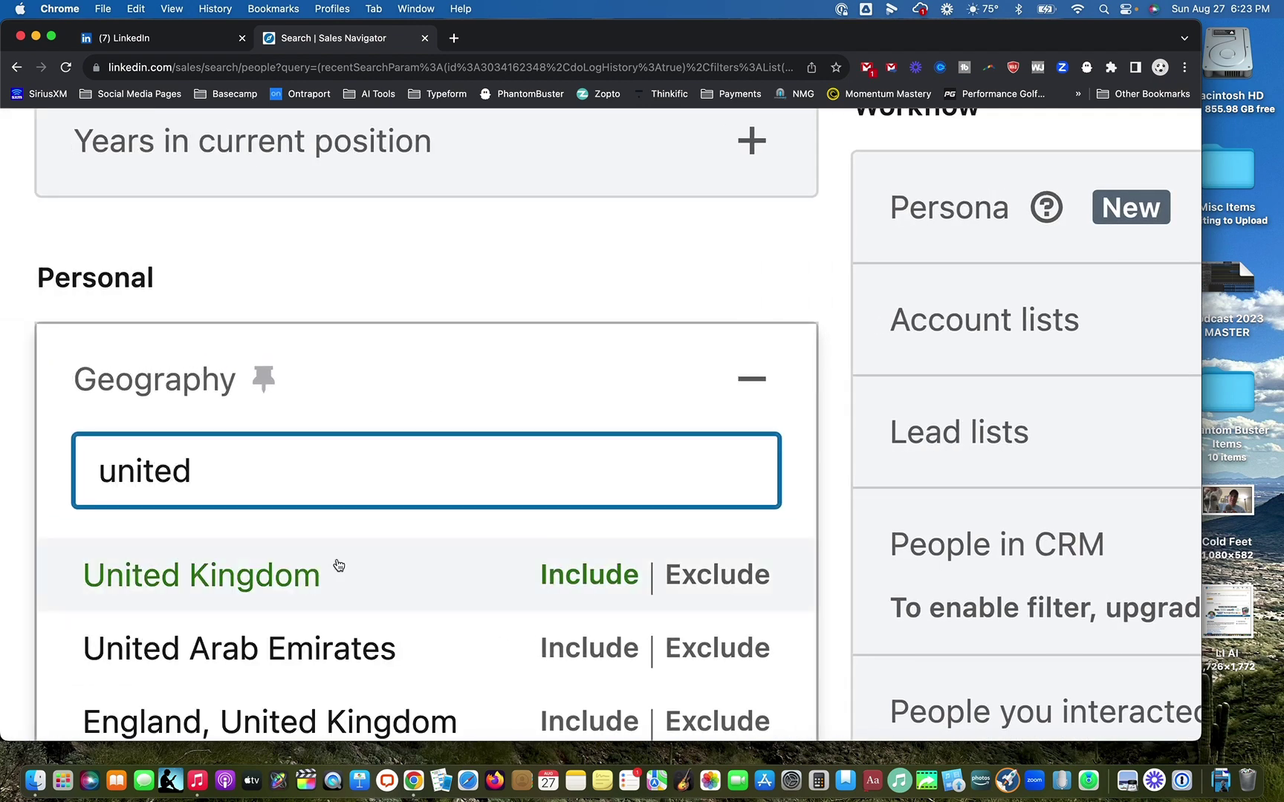
scroll(594, 623, "down", 3)
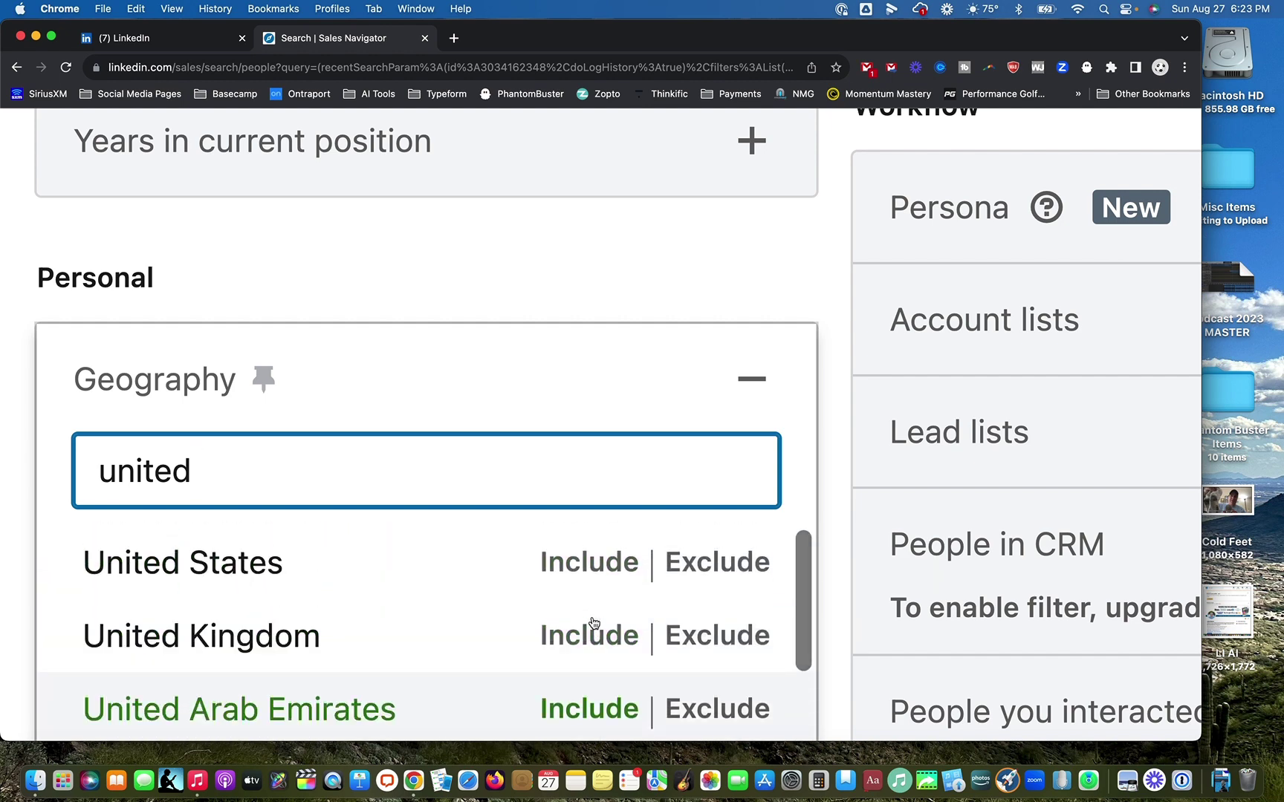
left_click(571, 558)
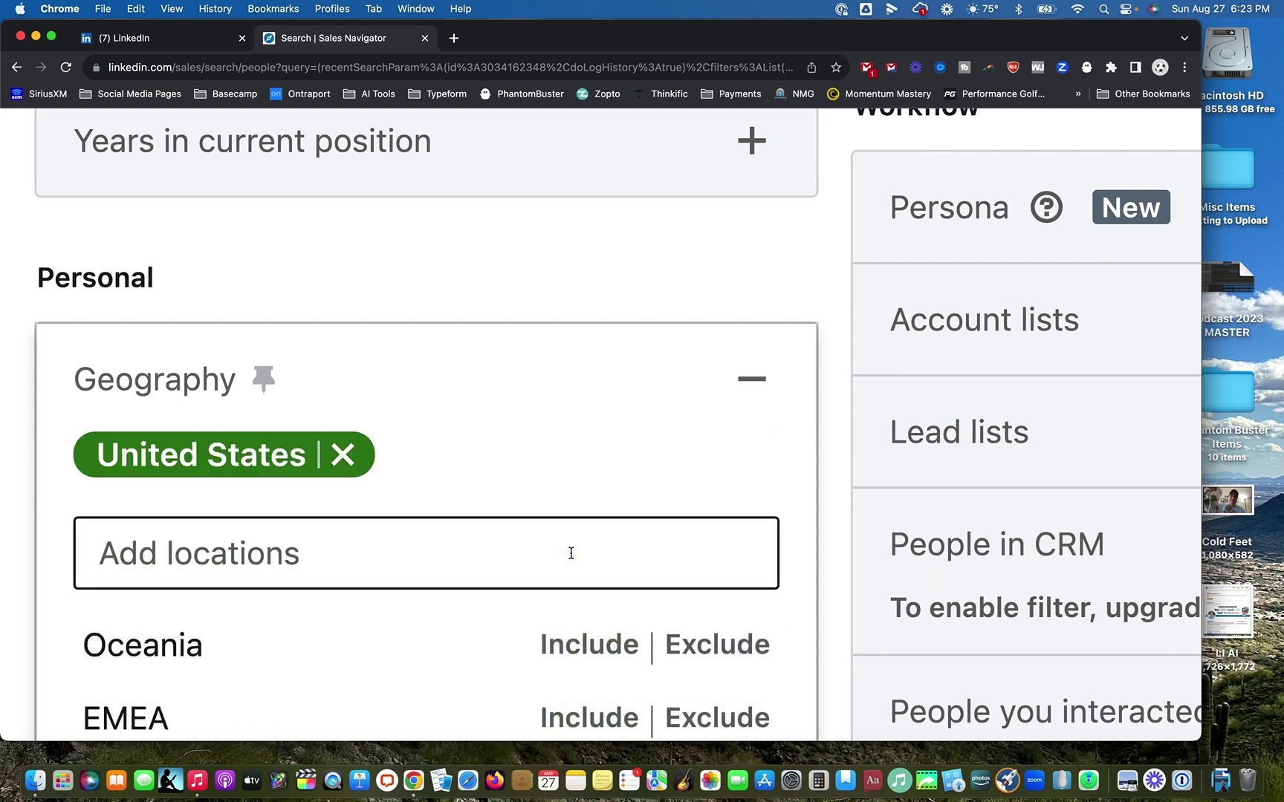
Check that the lead search now shows 42 results.
scroll(570, 551, "down", 5)
scroll(989, 213, "up", 5)
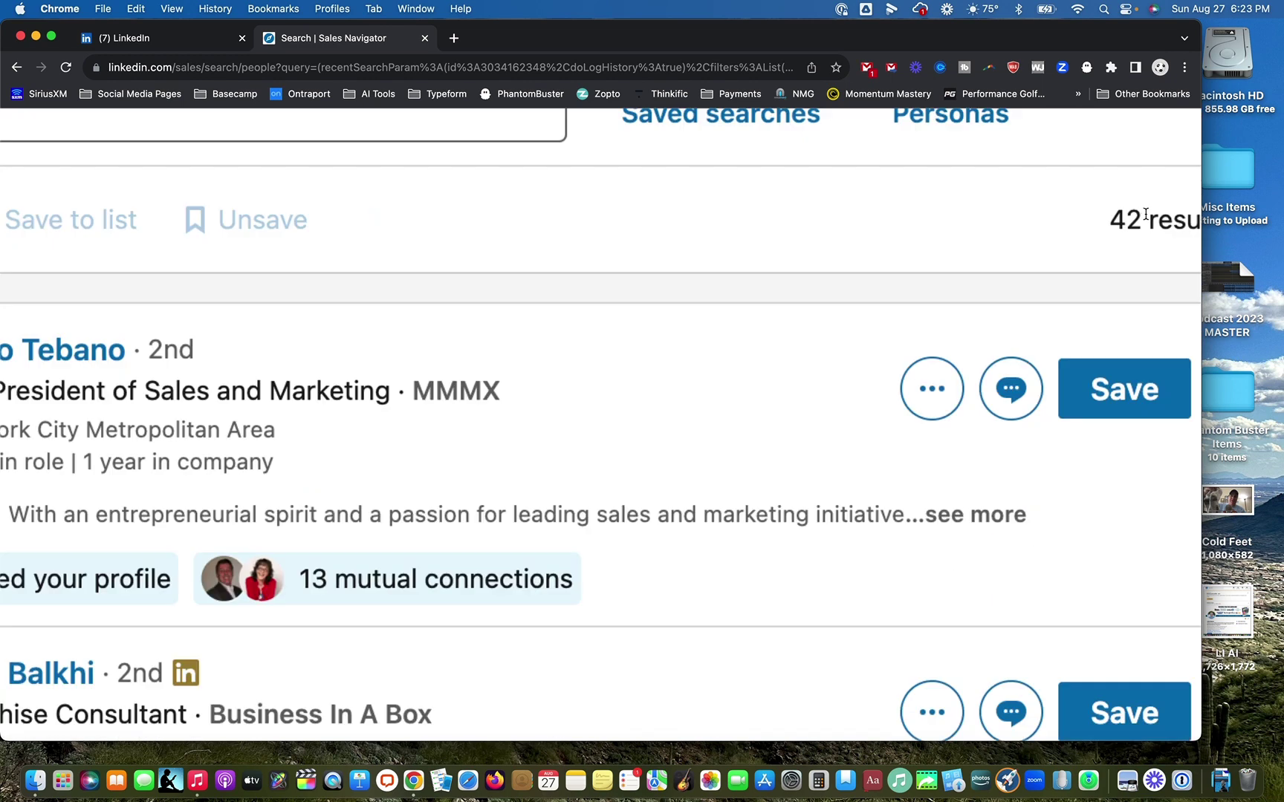
left_click_drag(1162, 223, 926, 217)
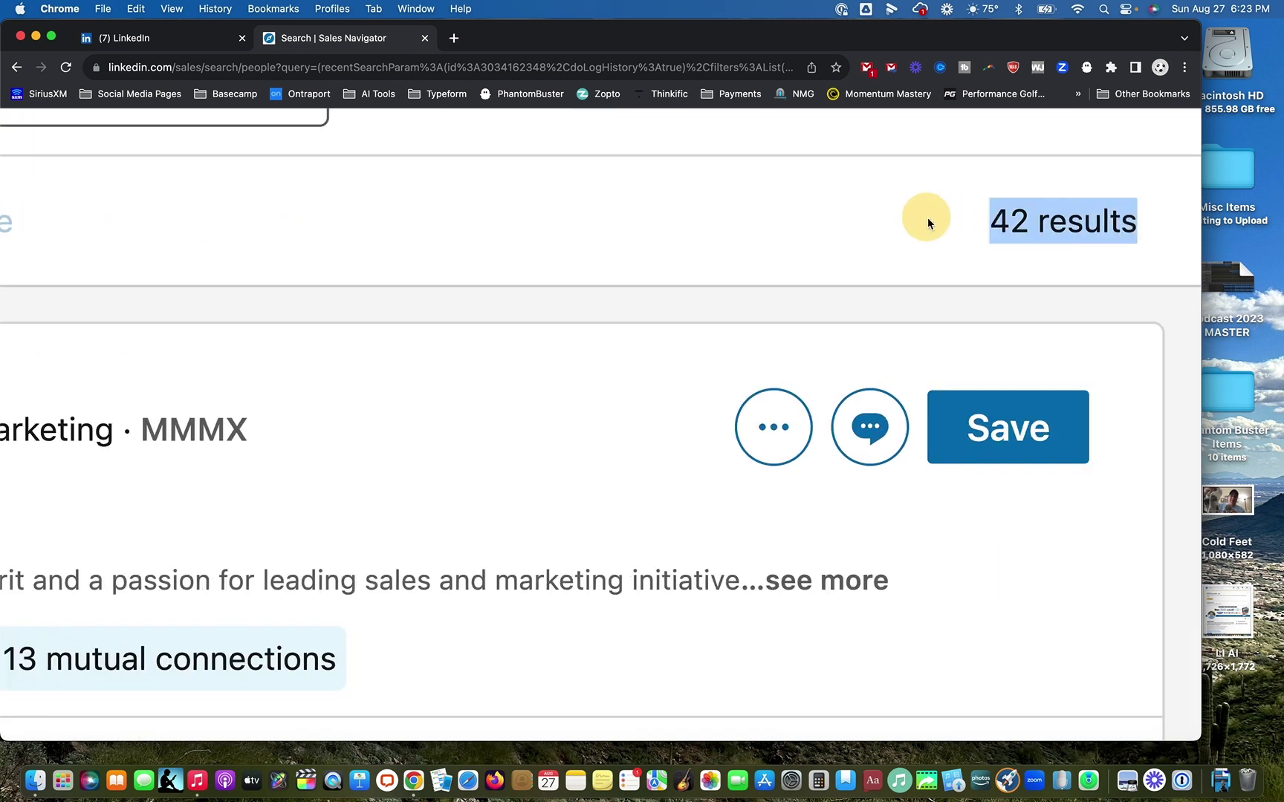
scroll(926, 217, "down", 5)
scroll(148, 571, "up", 4)
scroll(118, 454, "up", 5)
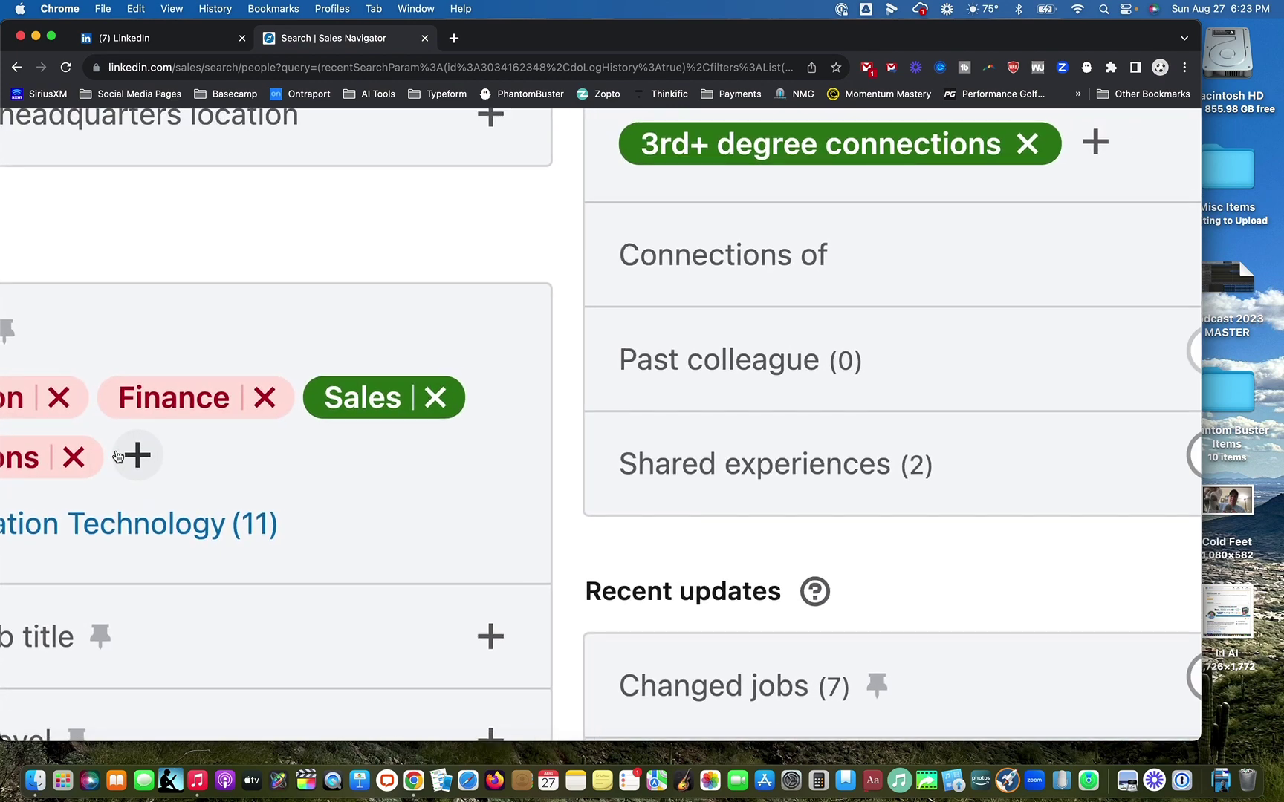
Set Seniority level to exclude Entry Level and include Senior and Director, leaving 34 leads.
scroll(117, 450, "down", 5)
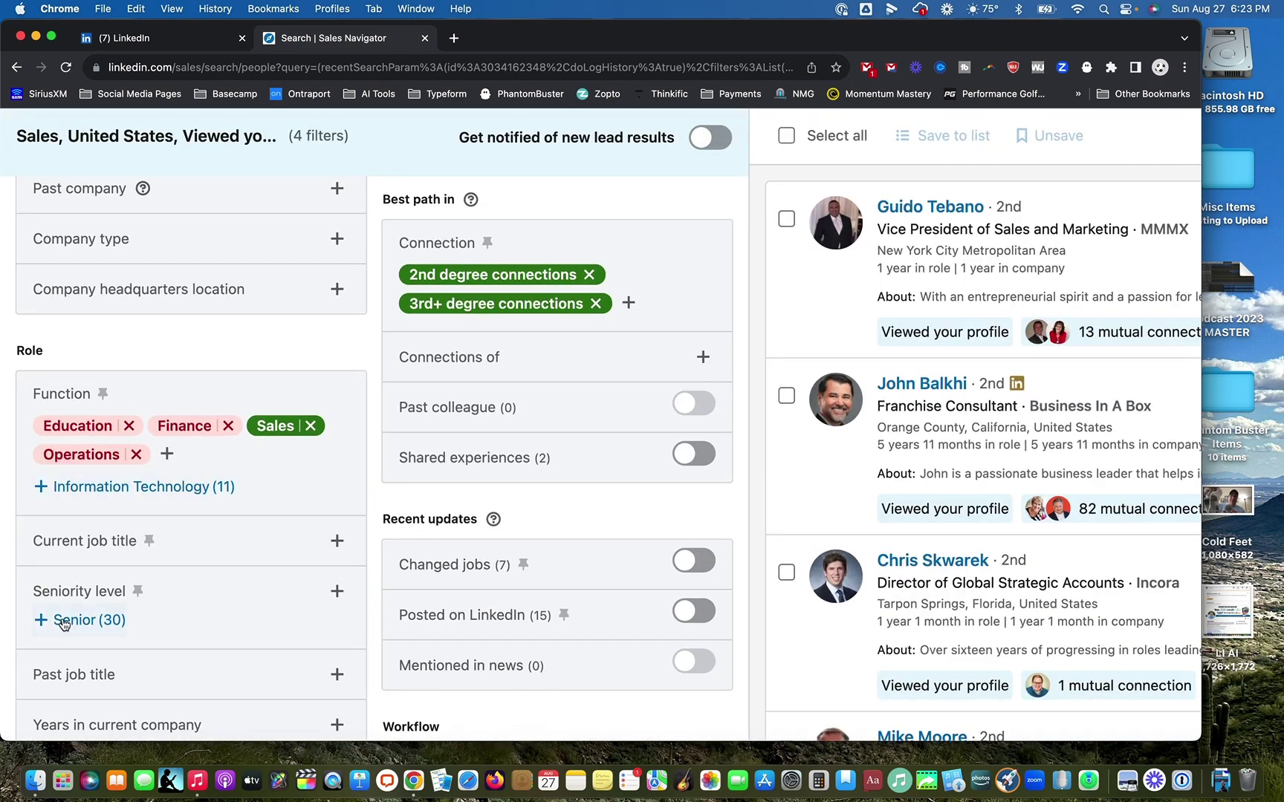
scroll(68, 596, "up", 5)
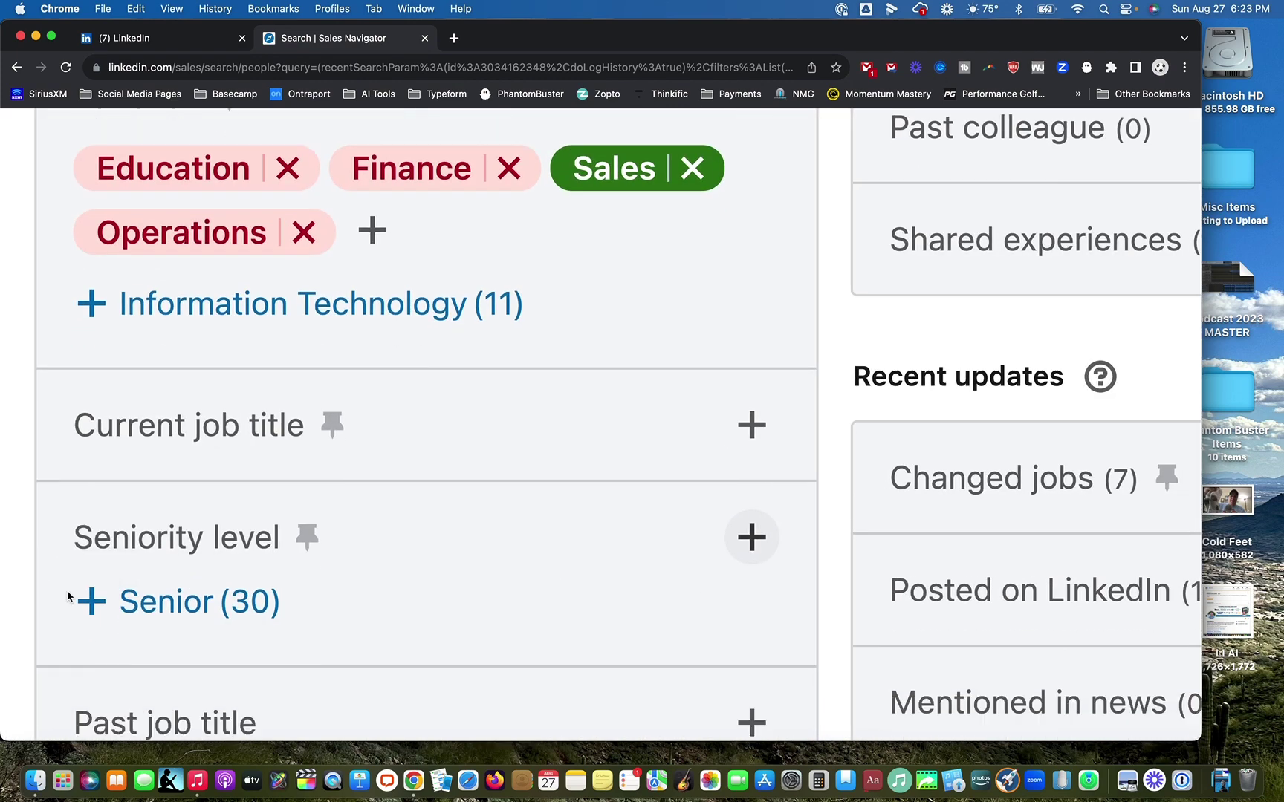
left_click(746, 506)
scroll(746, 505, "down", 5)
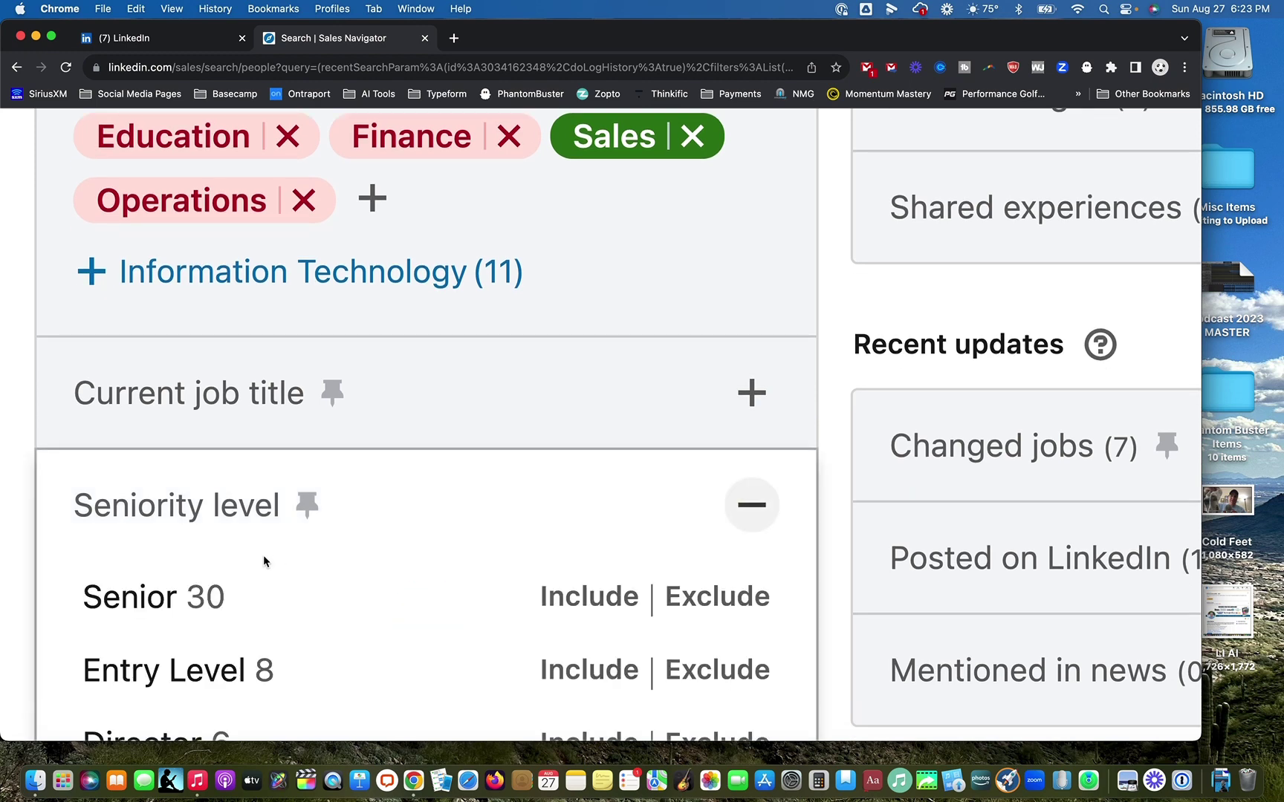
scroll(263, 558, "down", 3)
scroll(225, 432, "up", 5)
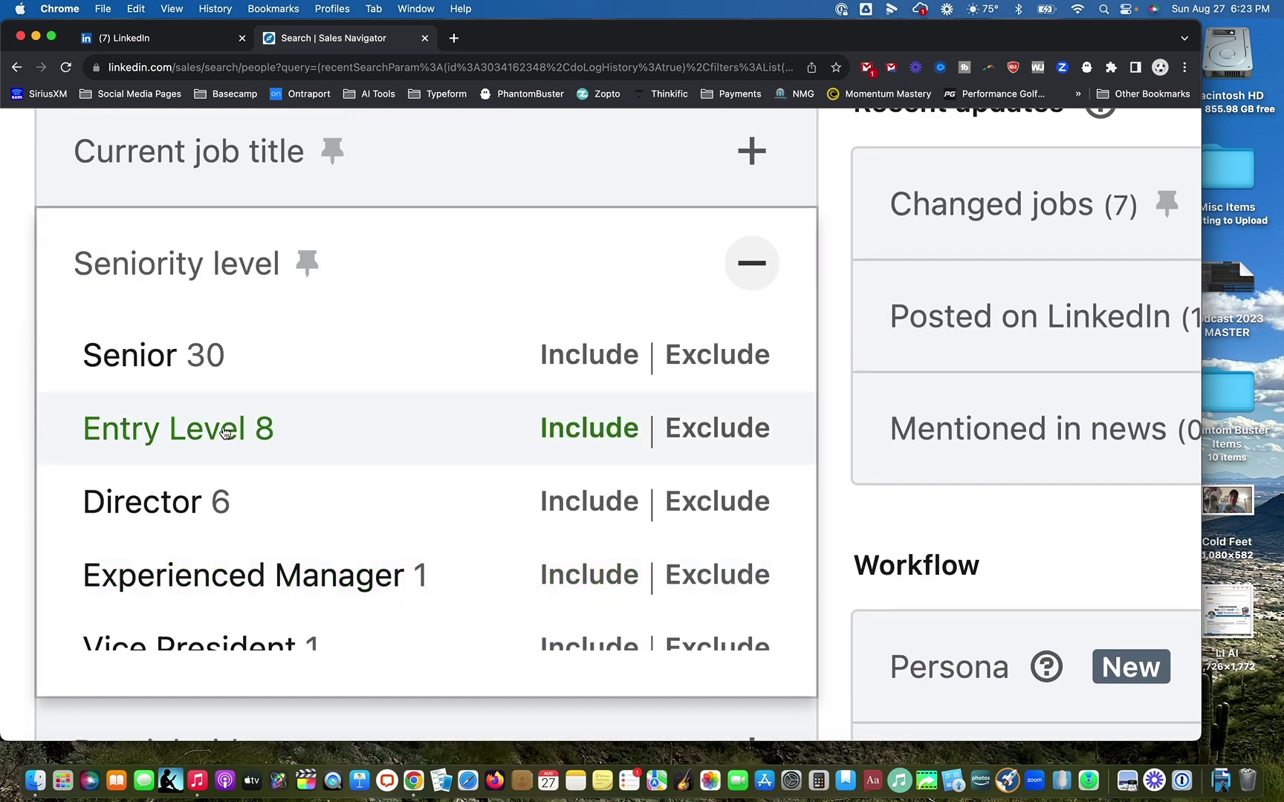
left_click(698, 427)
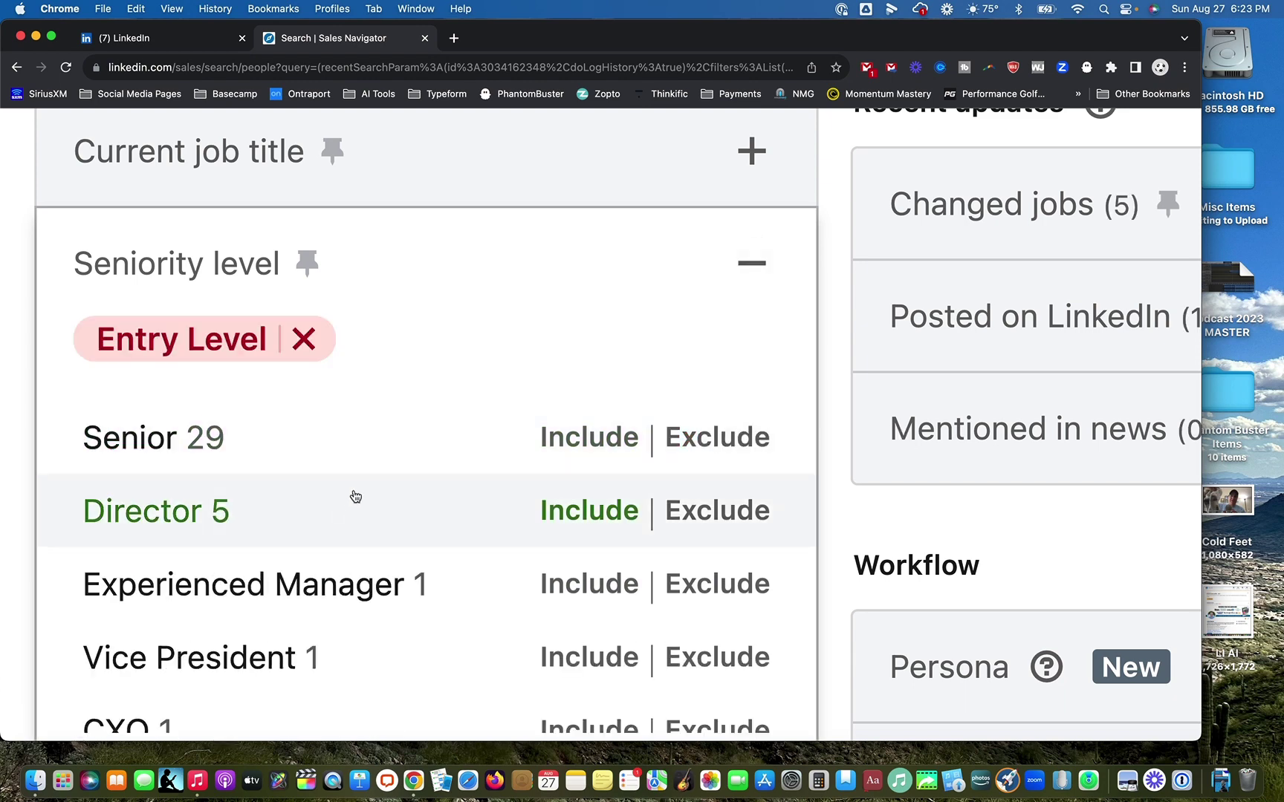
left_click(598, 433)
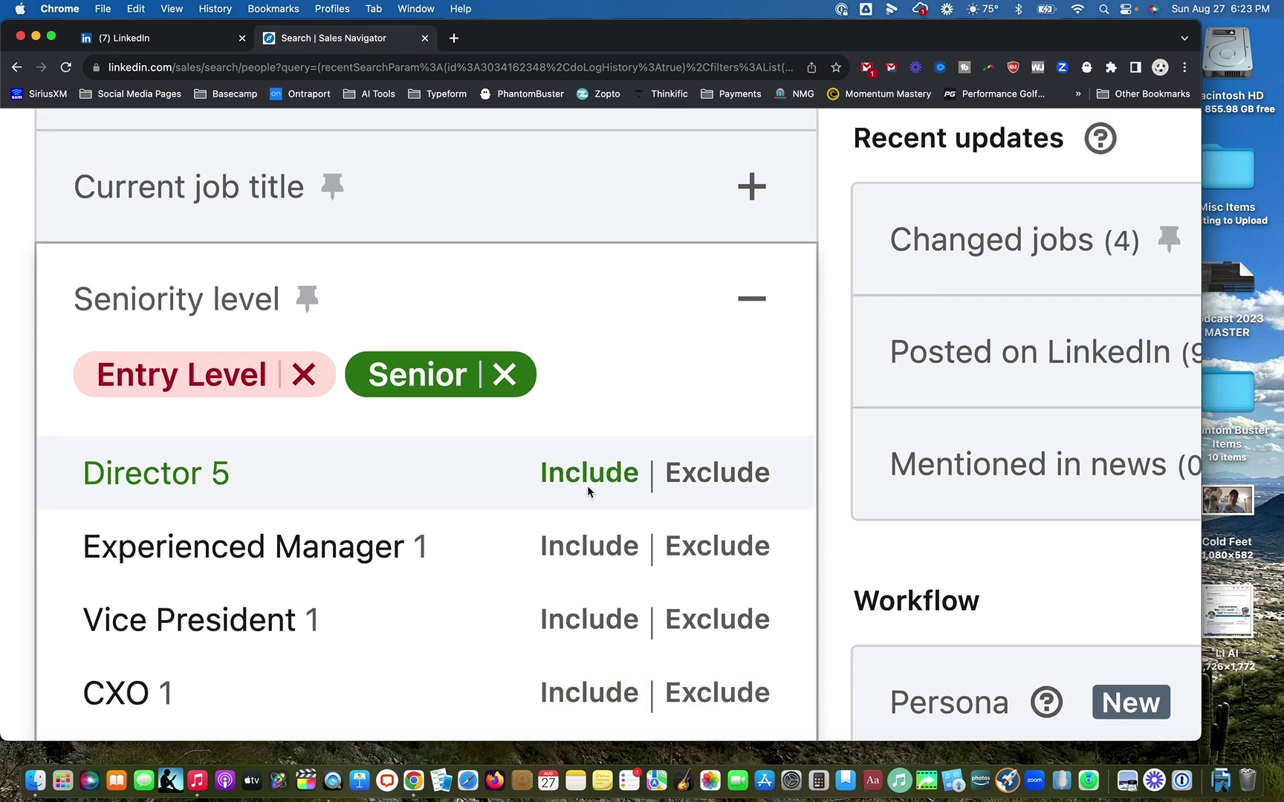
left_click(585, 480)
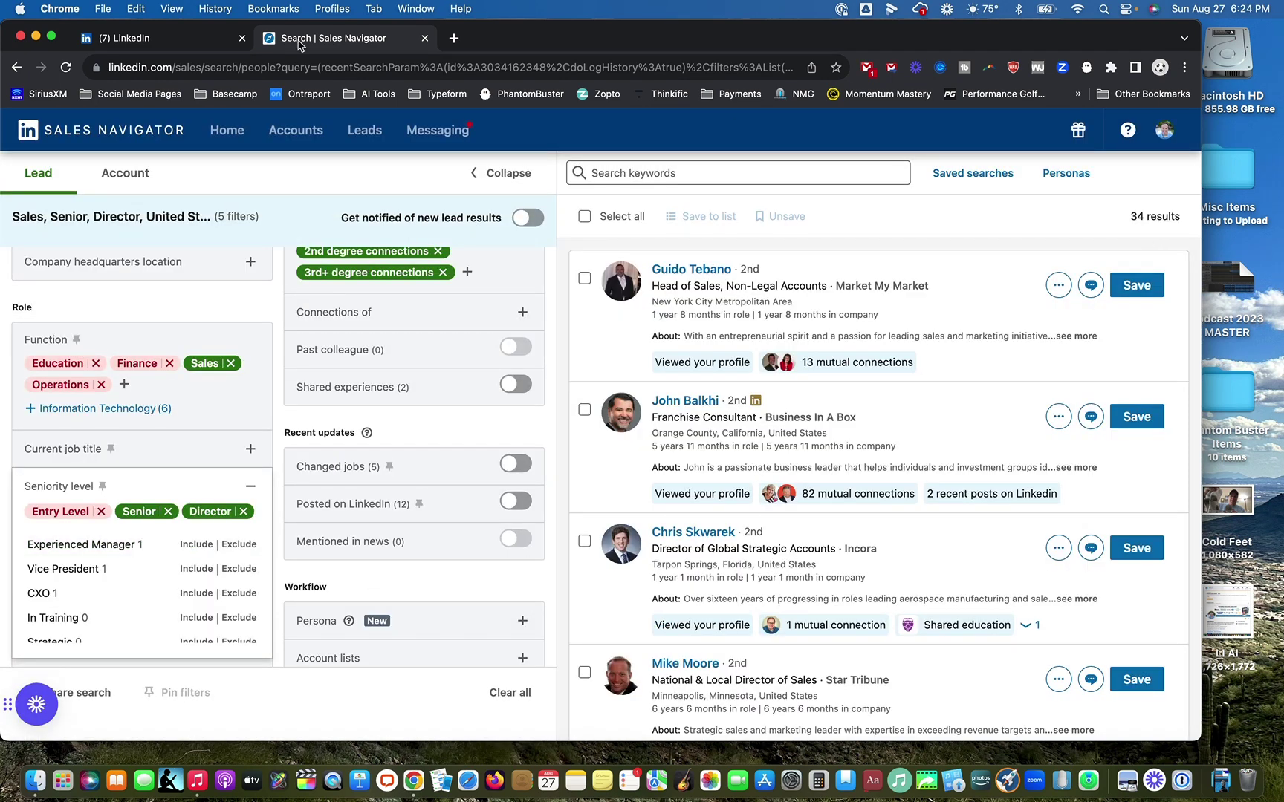
left_click(169, 39)
scroll(579, 415, "down", 15)
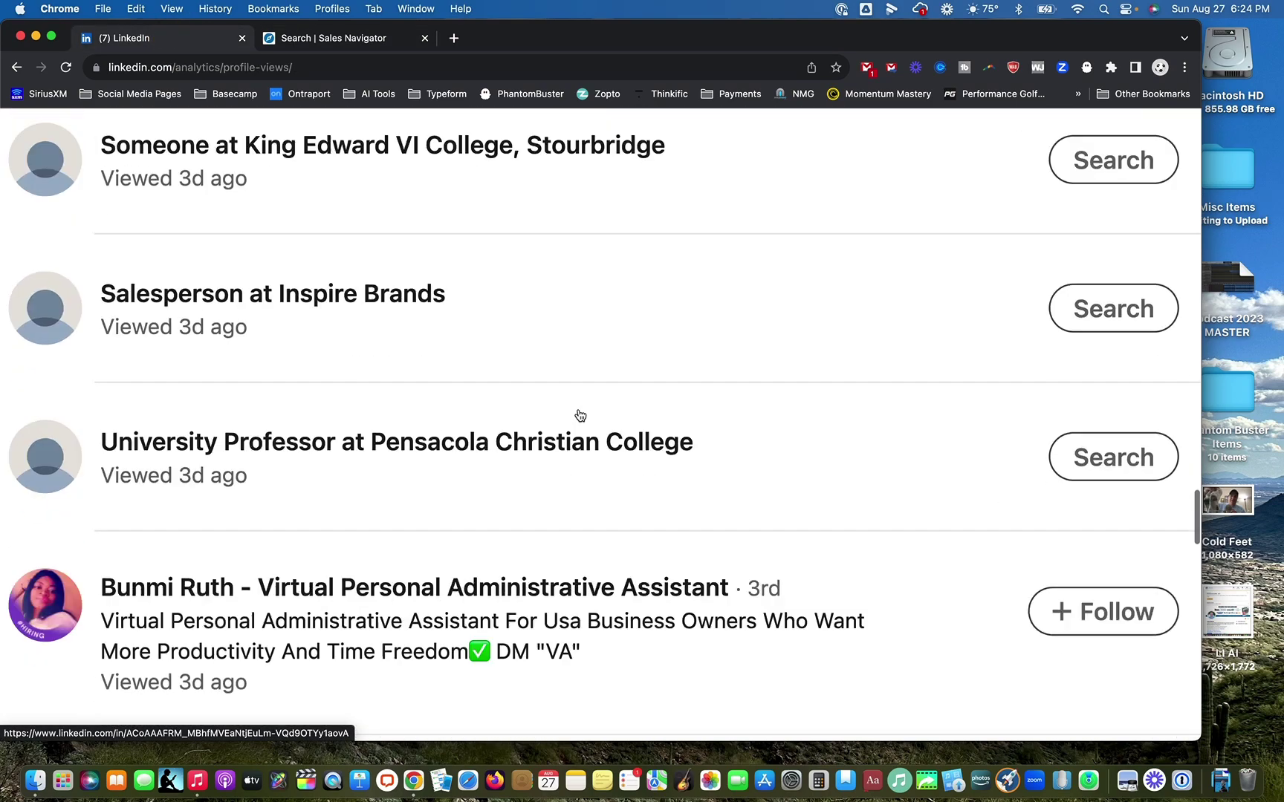
scroll(580, 415, "down", 20)
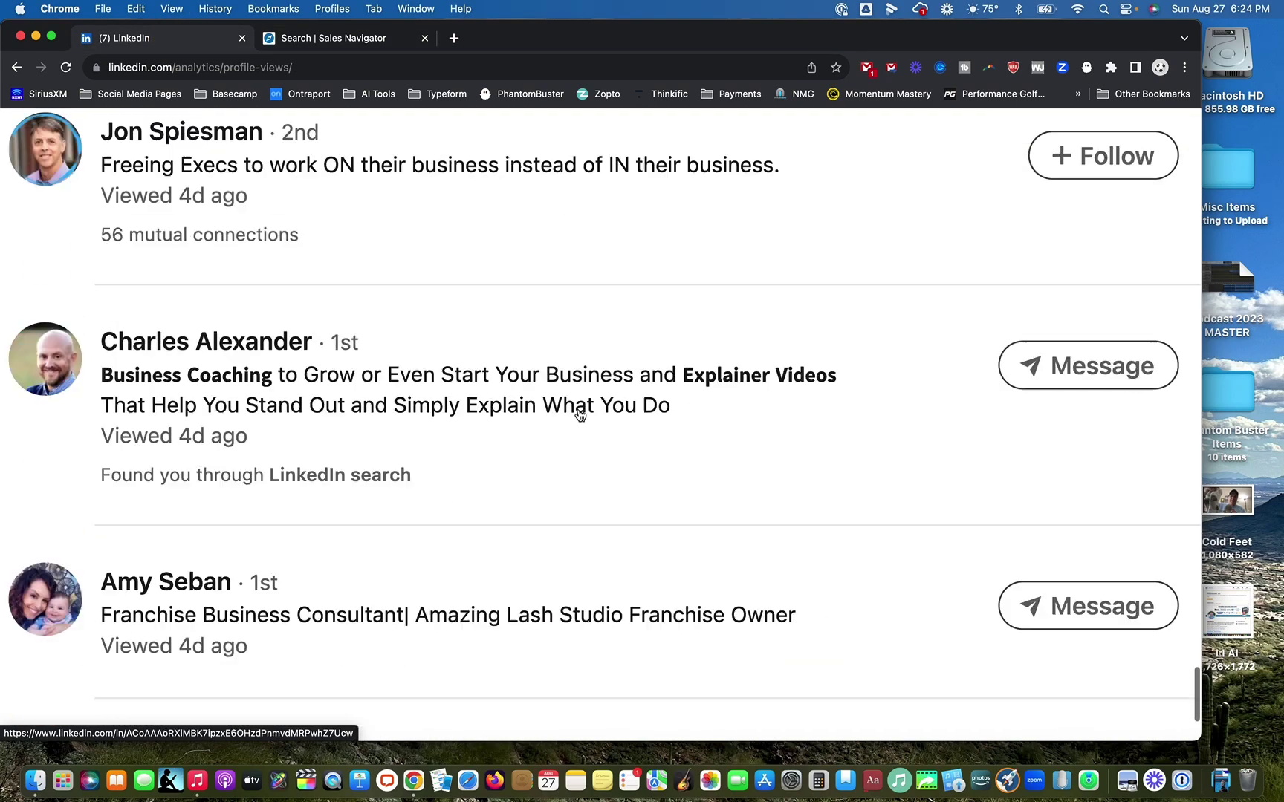
key("super+0")
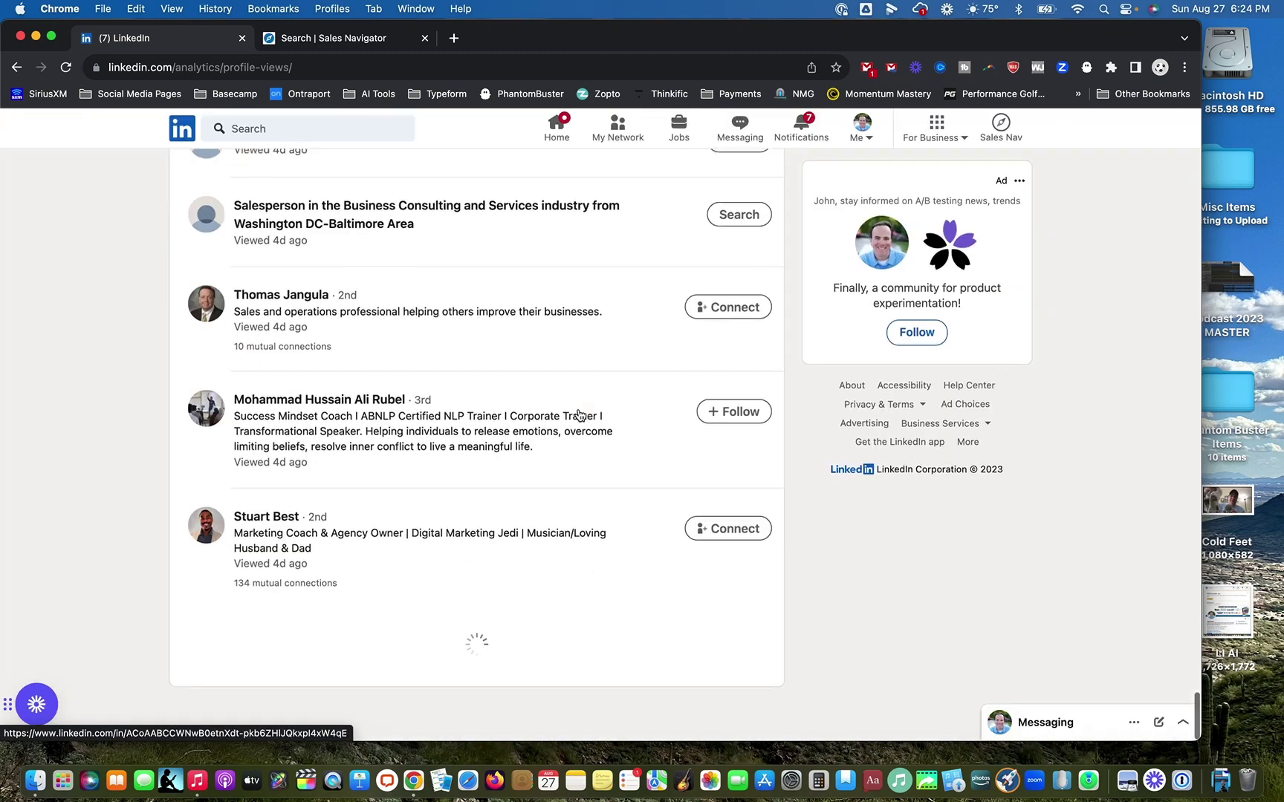
left_click(330, 39)
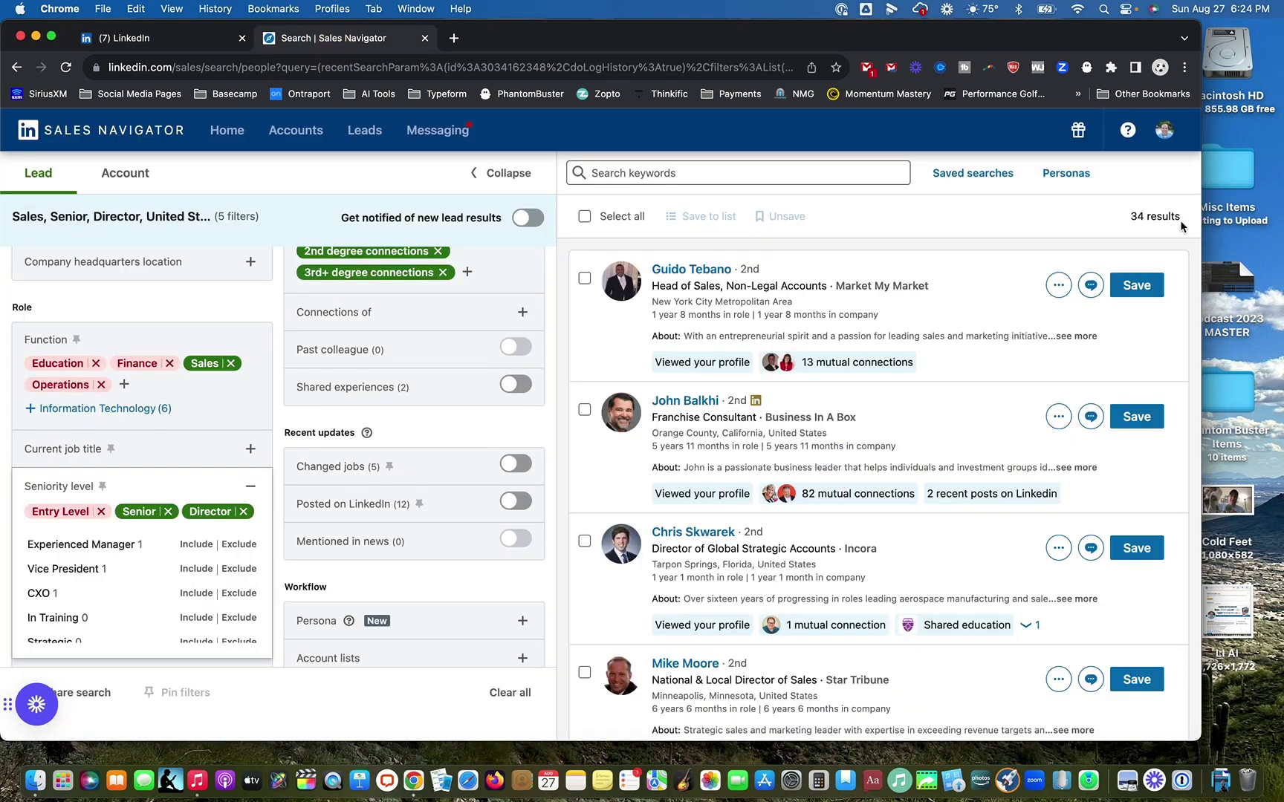
scroll(923, 314, "up", 5)
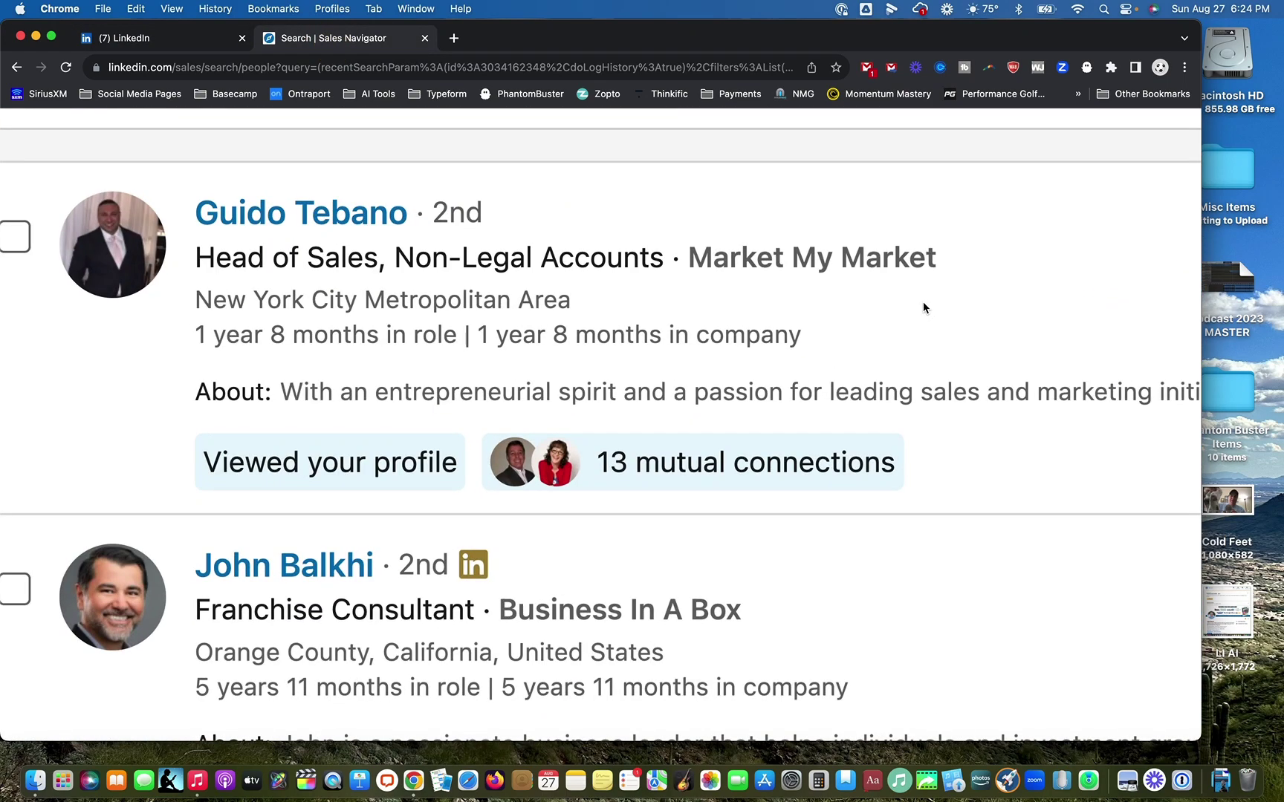
scroll(922, 301, "down", 5)
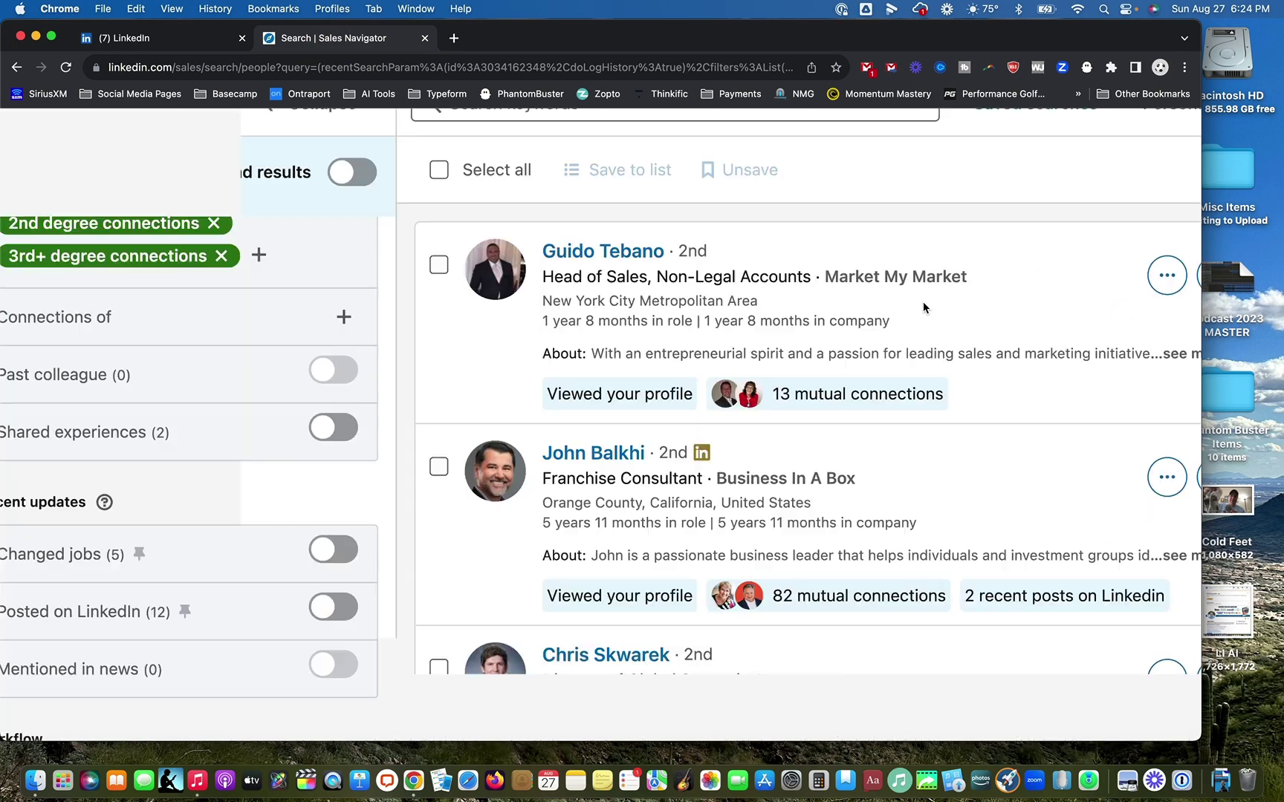
scroll(1027, 422, "down", 5)
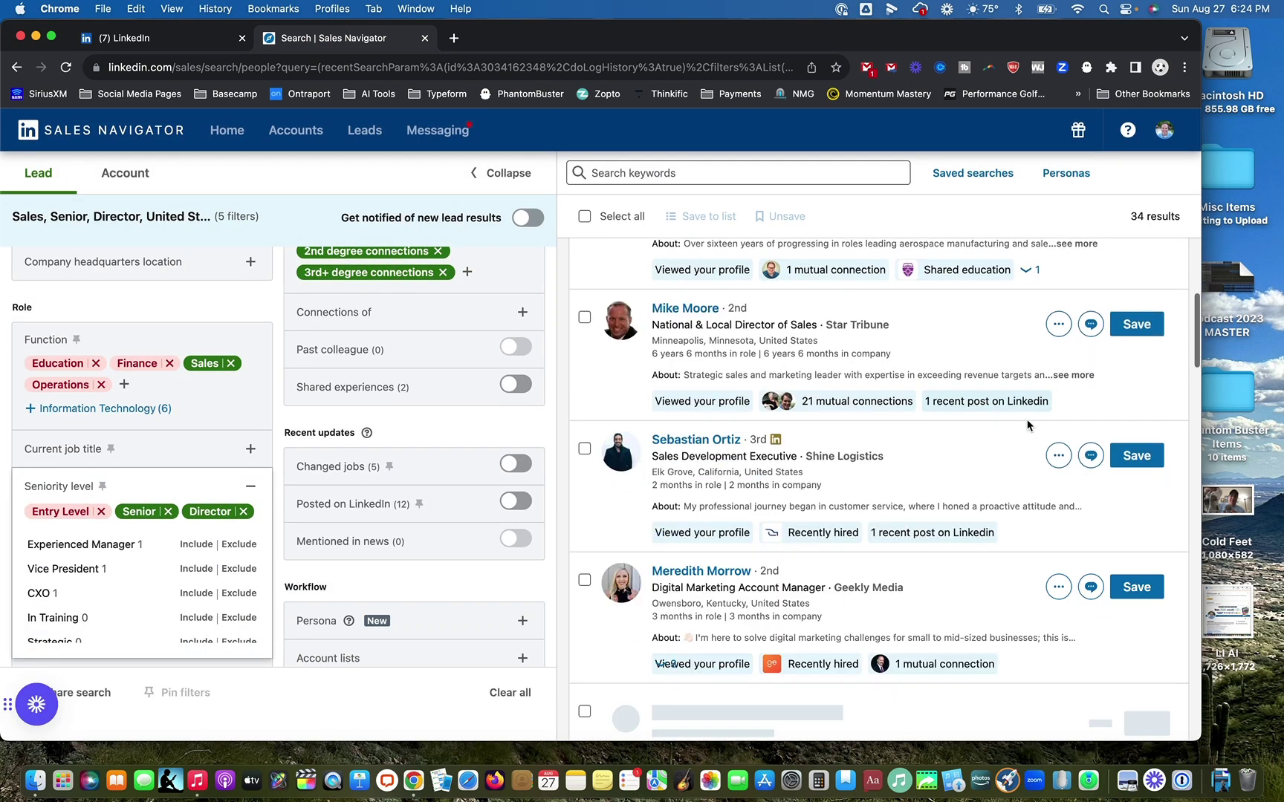
scroll(1027, 601, "up", 5)
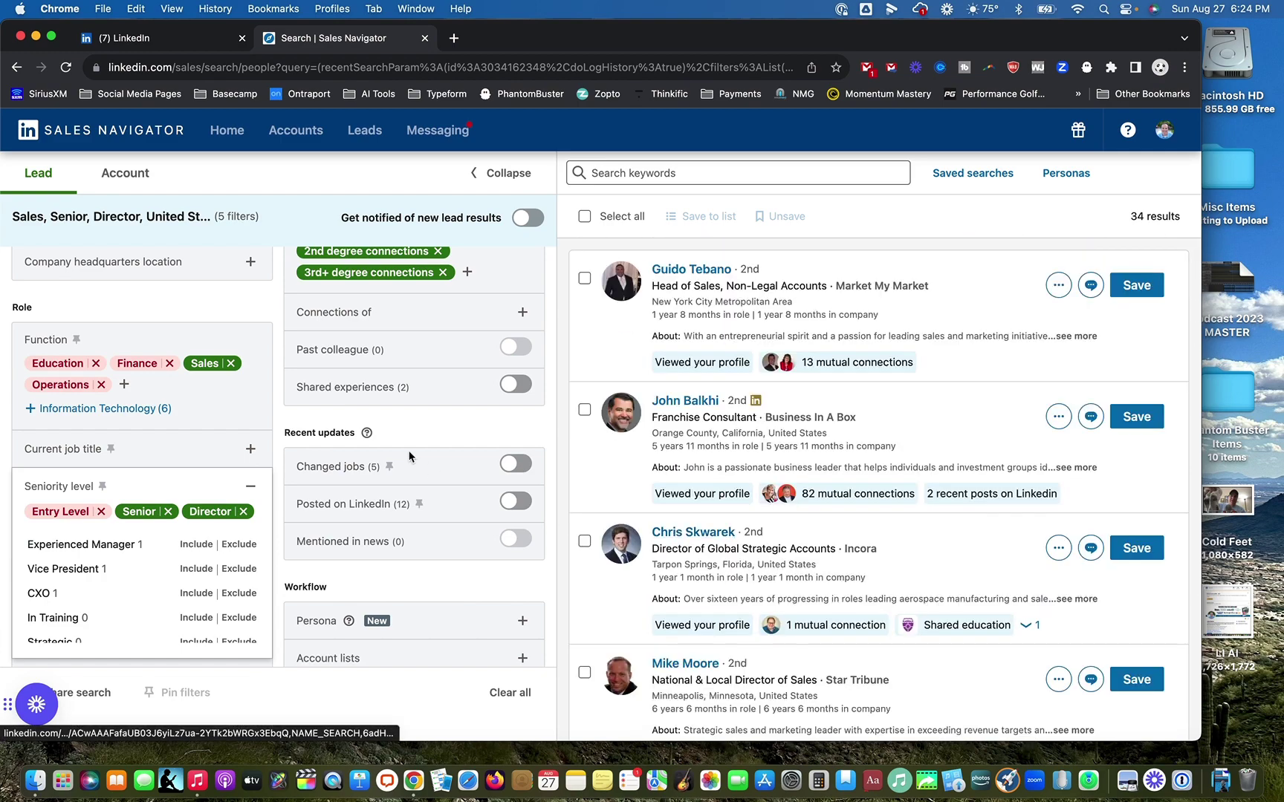
scroll(409, 456, "up", 3)
scroll(409, 457, "up", 5)
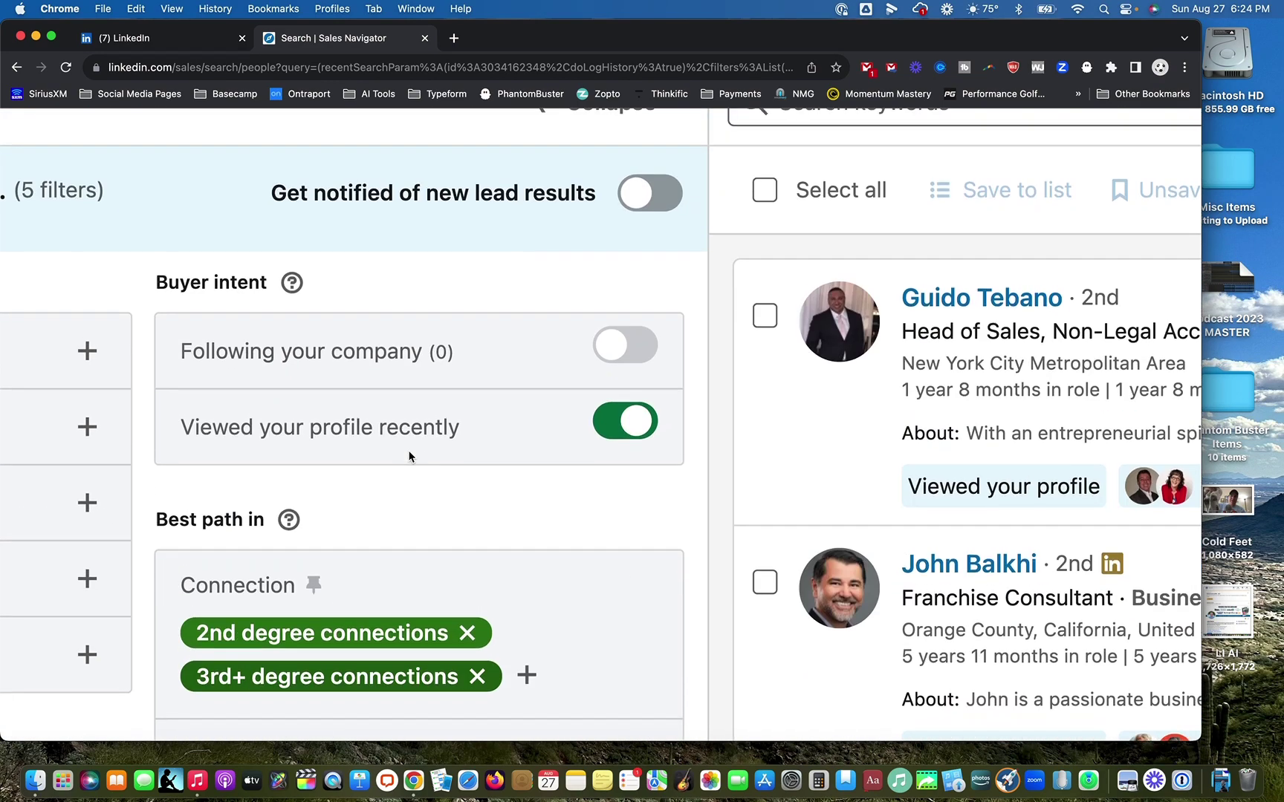
scroll(231, 361, "up", 1)
scroll(425, 486, "down", 4)
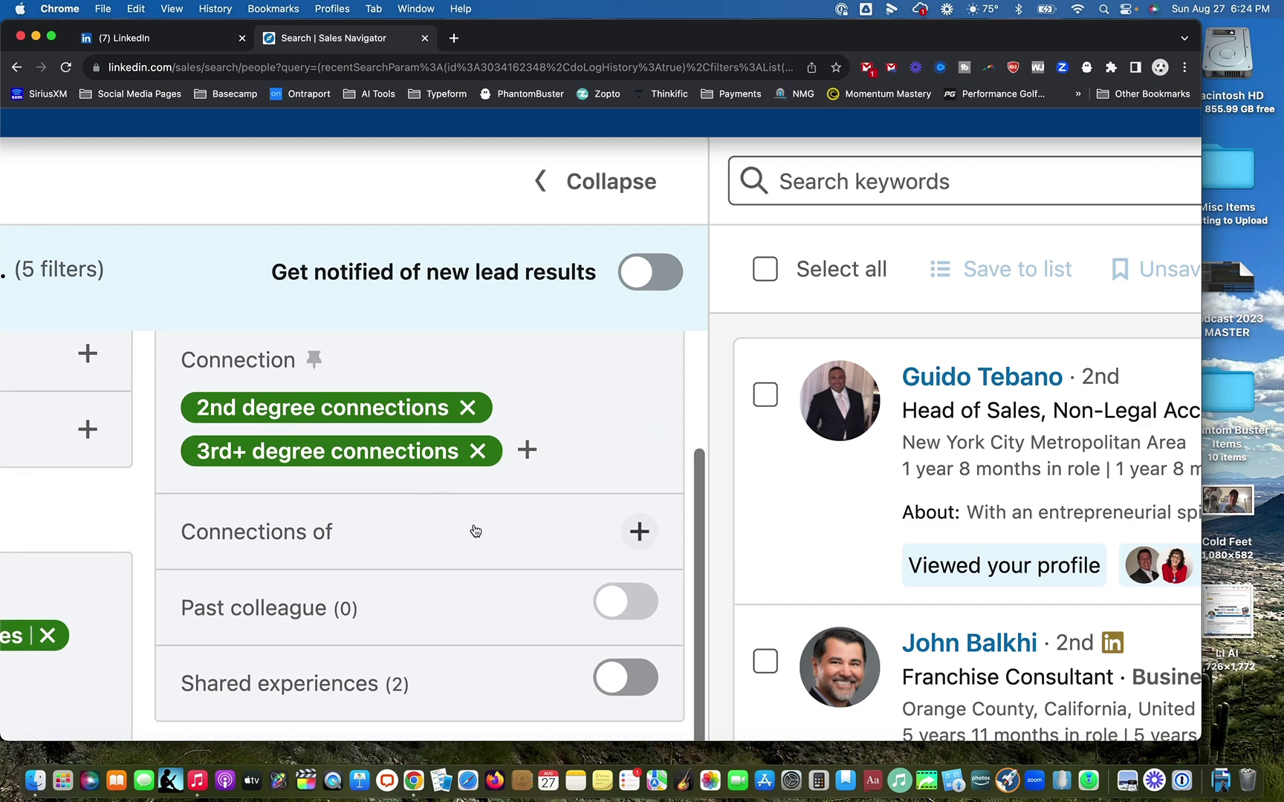
scroll(475, 530, "up", 2)
scroll(475, 530, "up", 1)
scroll(473, 523, "down", 5)
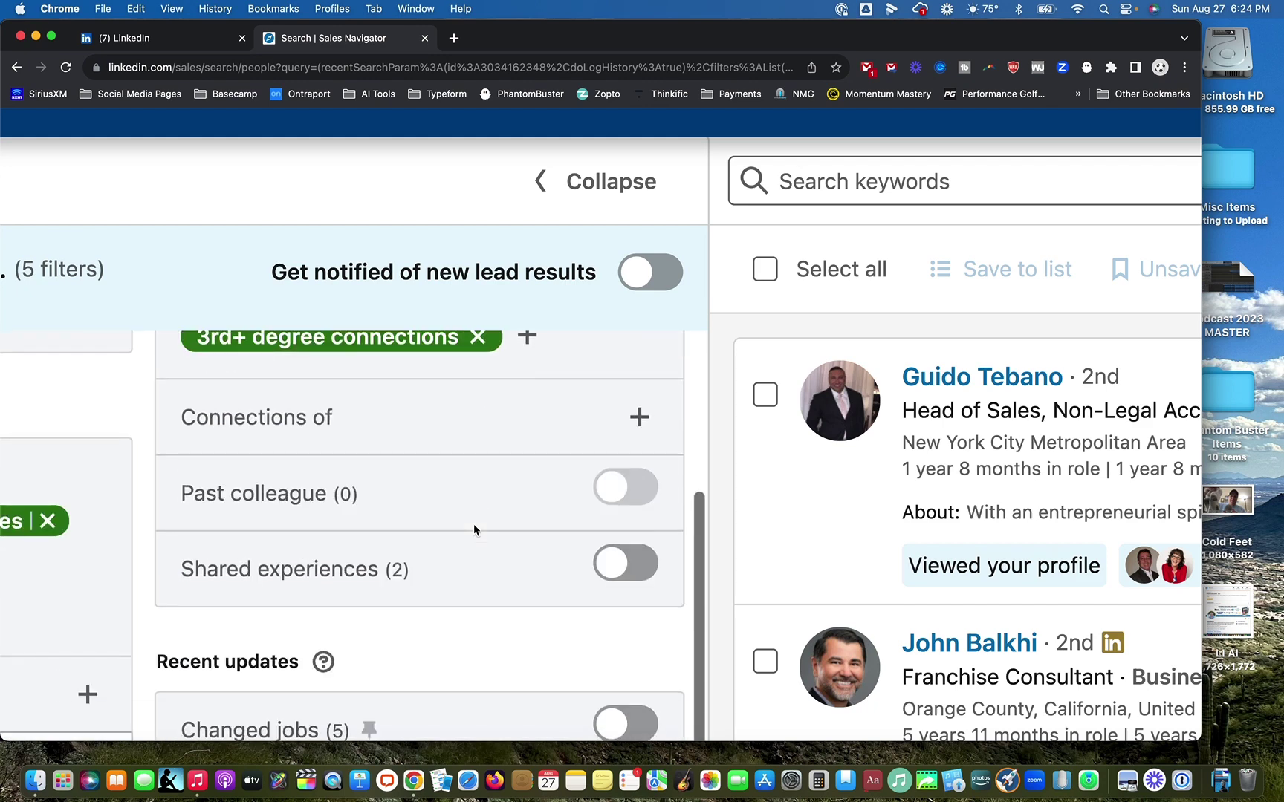
scroll(271, 571, "up", 2)
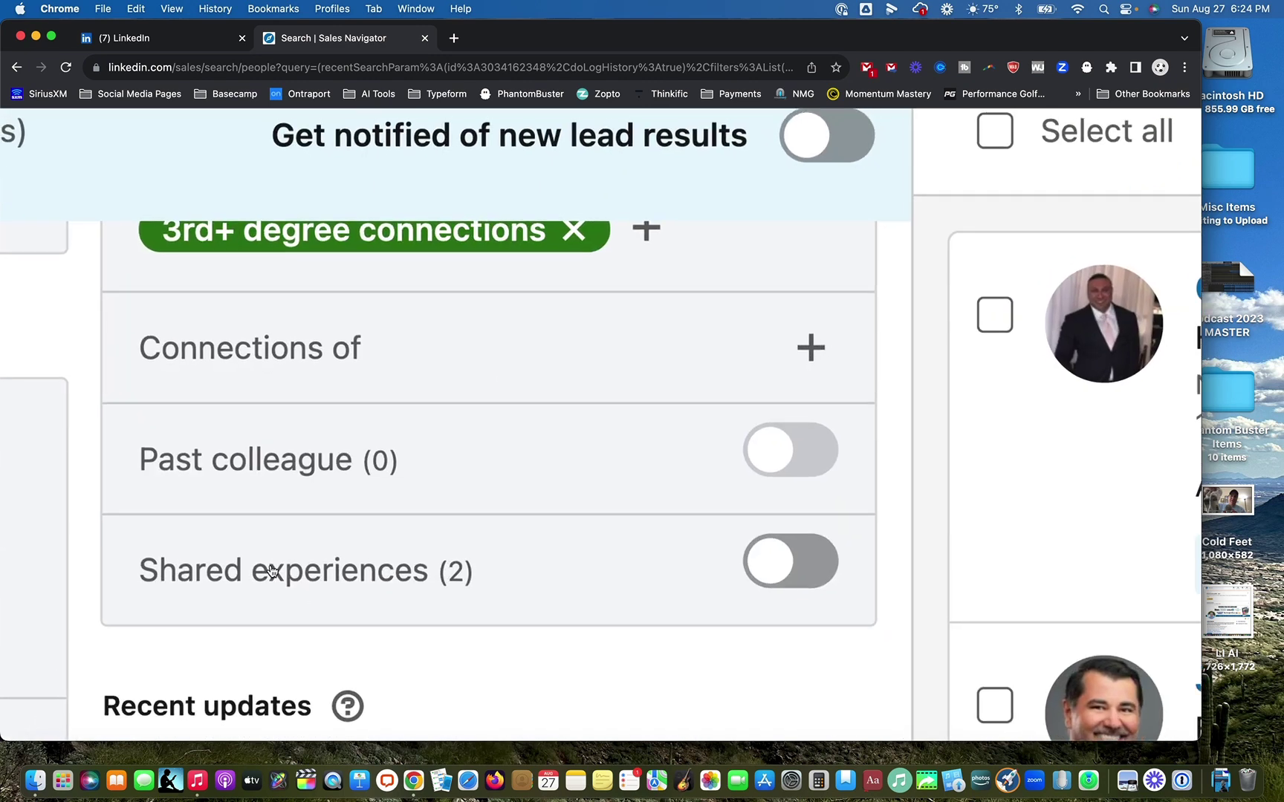
scroll(270, 563, "down", 5)
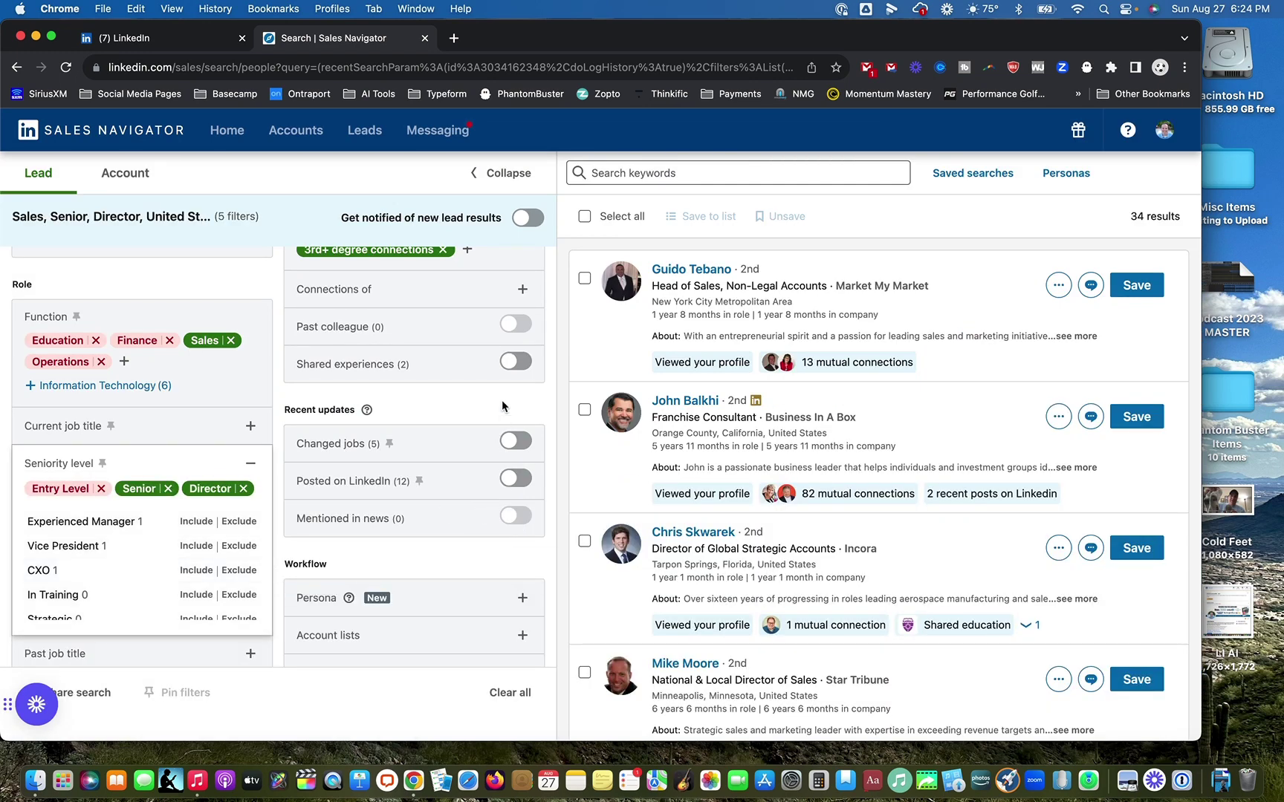
Switch on the Shared experiences filter, cutting the leads to 2 results.
left_click(518, 361)
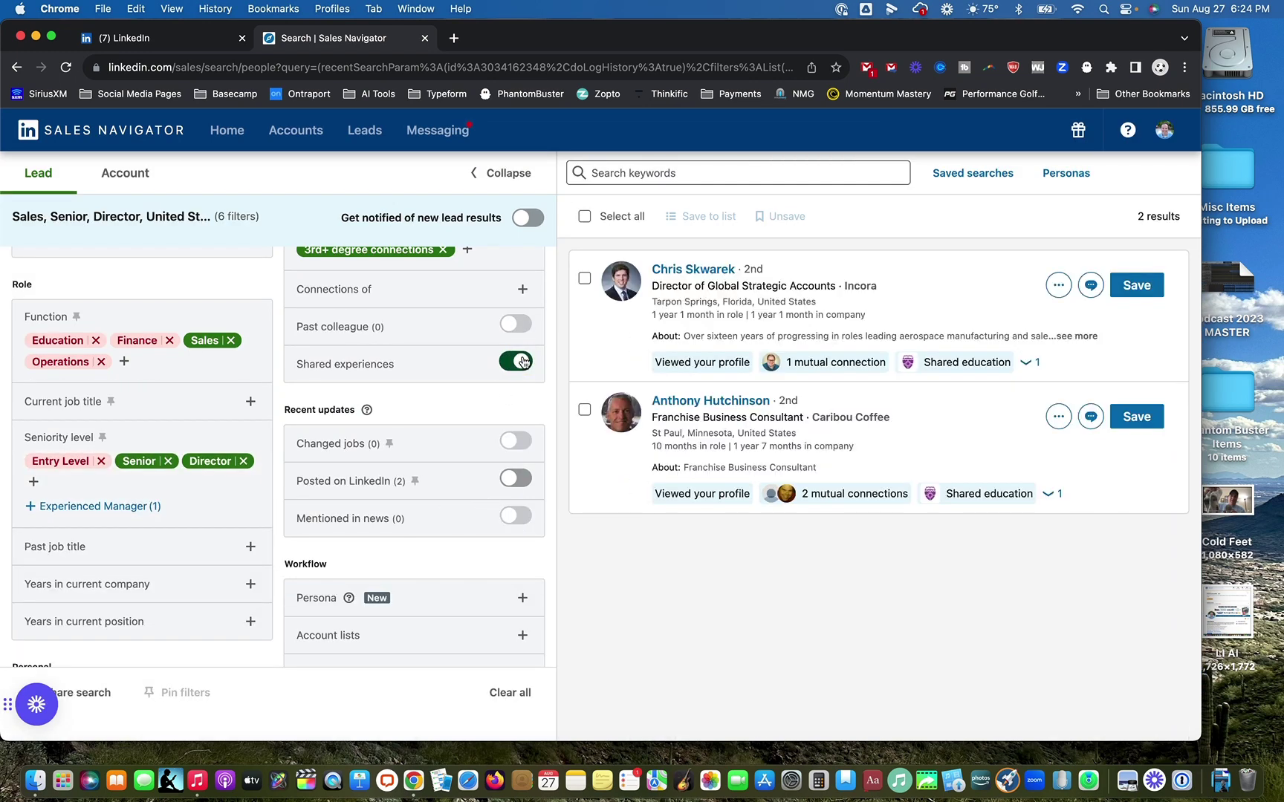
scroll(971, 362, "up", 5)
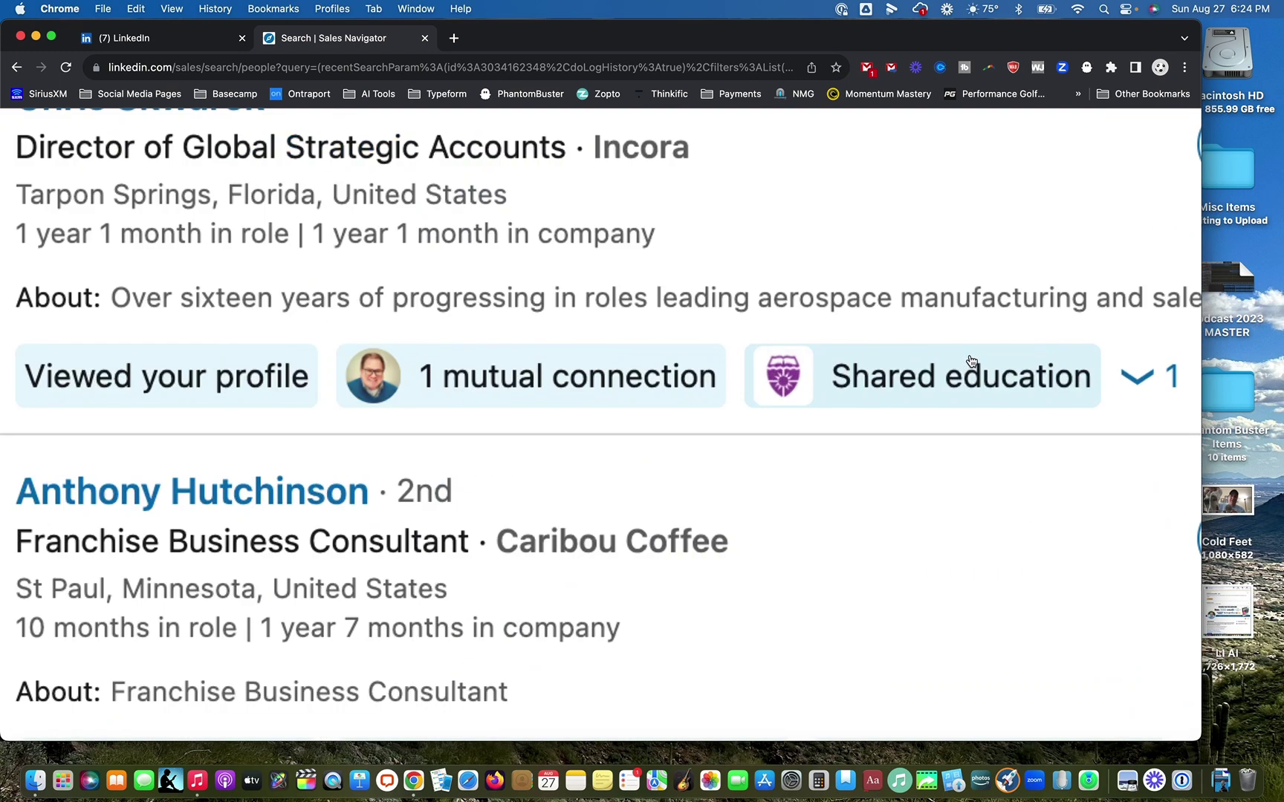
scroll(971, 361, "down", 5)
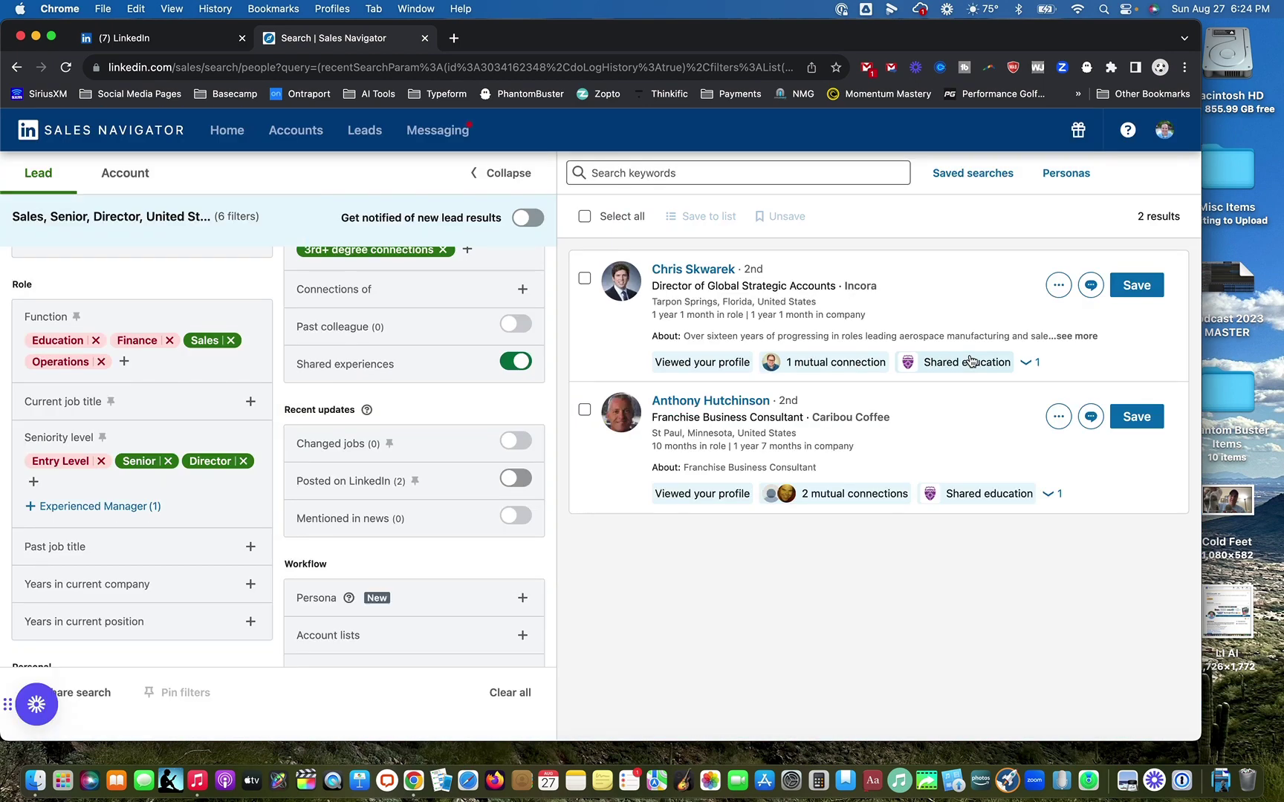
scroll(393, 380, "up", 5)
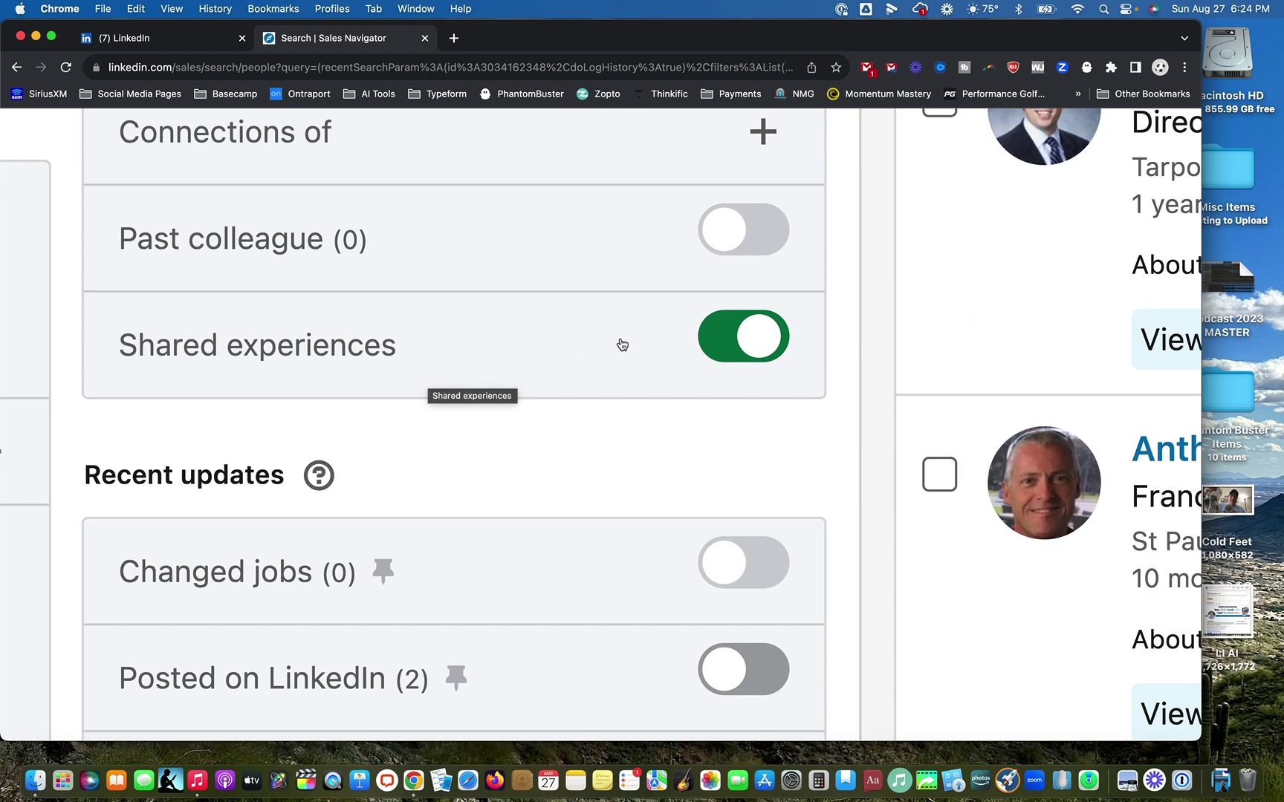
scroll(622, 344, "down", 3)
scroll(623, 344, "up", 4)
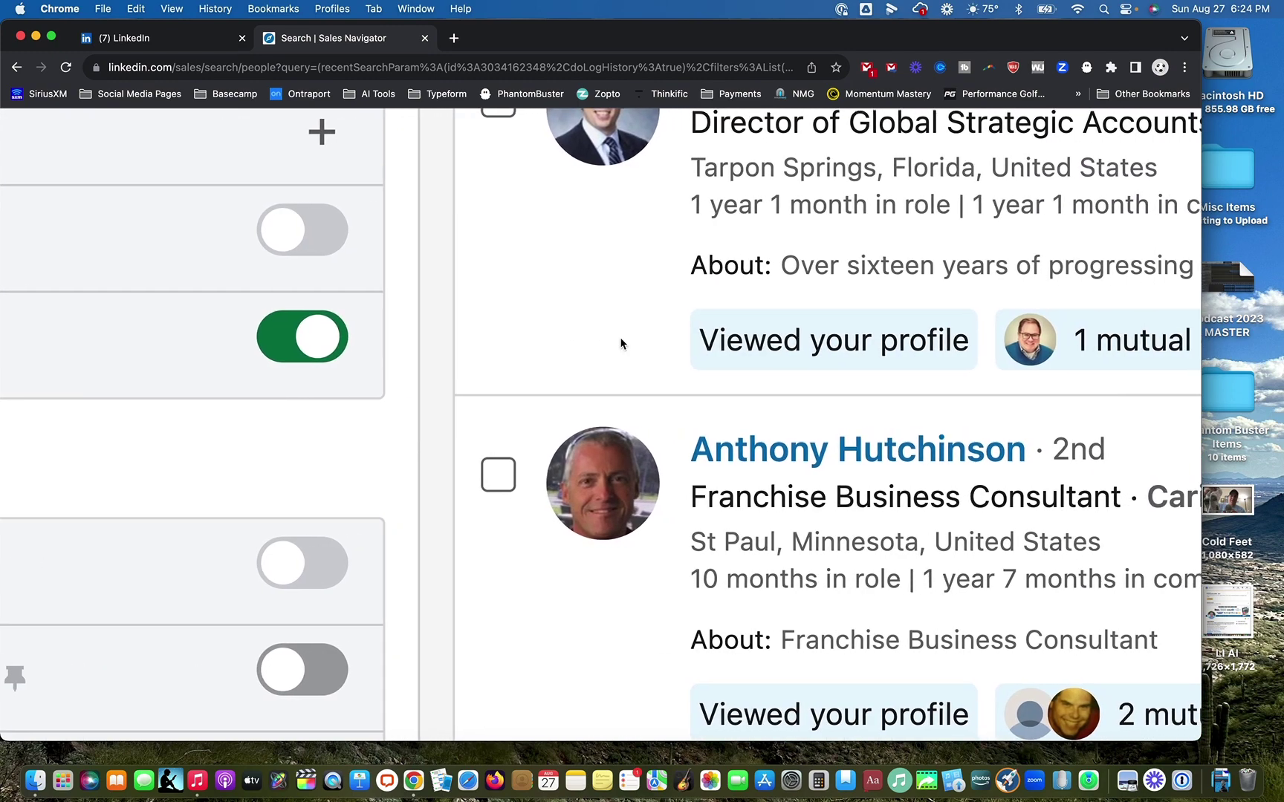
scroll(622, 344, "down", 3)
scroll(622, 343, "up", 3)
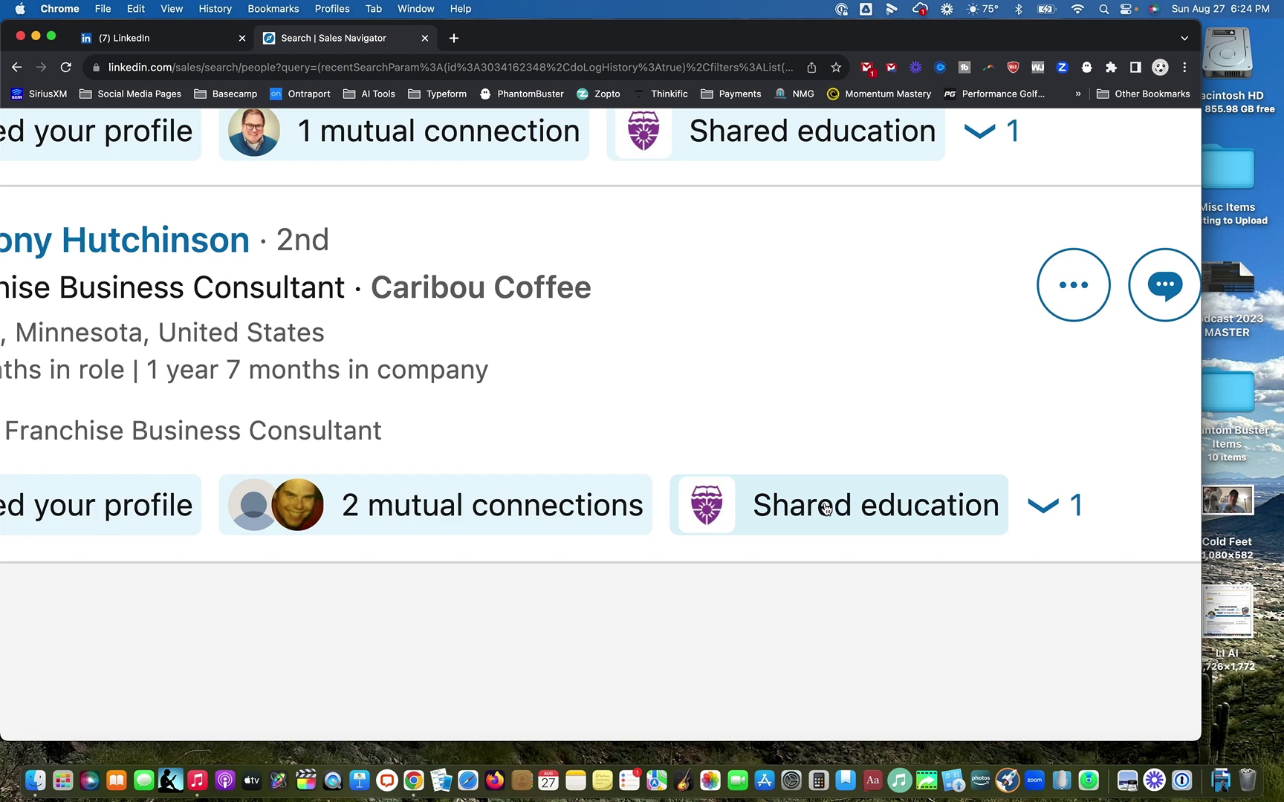
Expand the Shared education insights on the first lead's card.
scroll(826, 509, "left", 3)
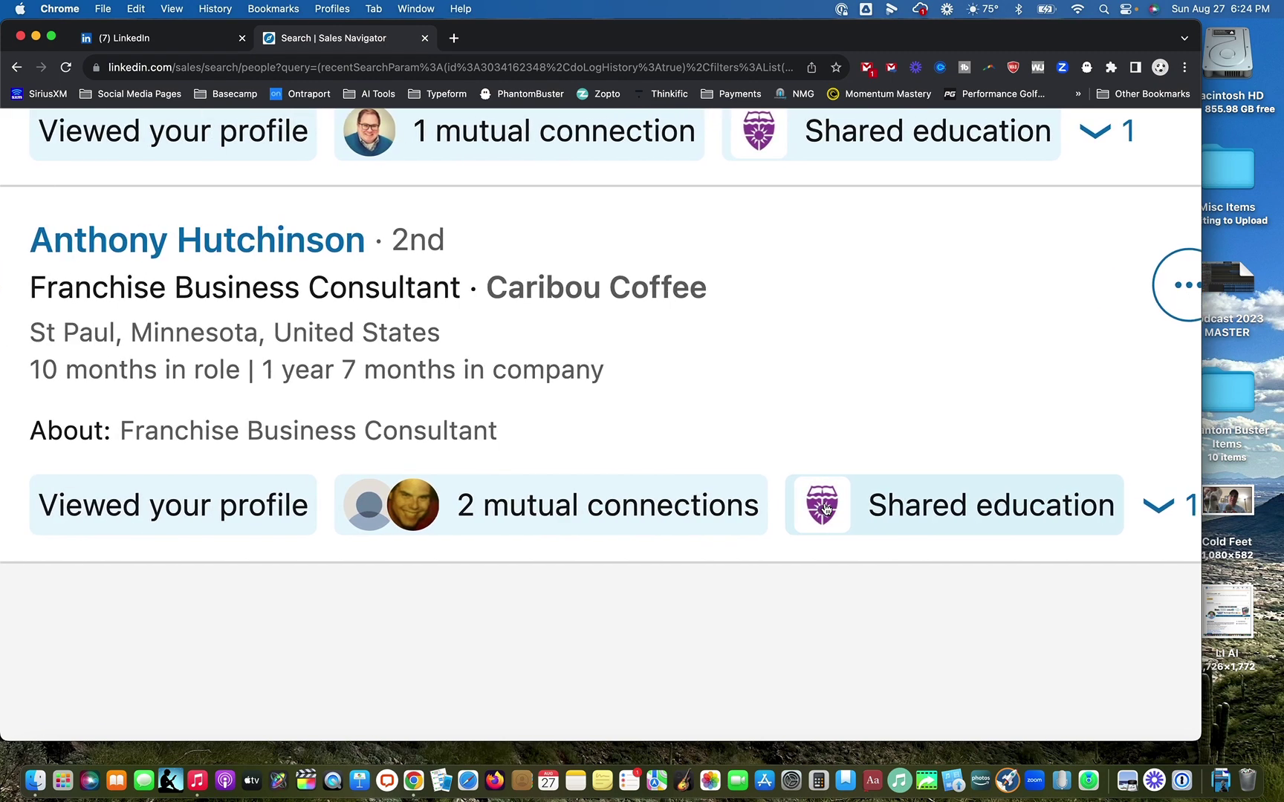
scroll(826, 508, "down", 3)
left_click(1030, 361)
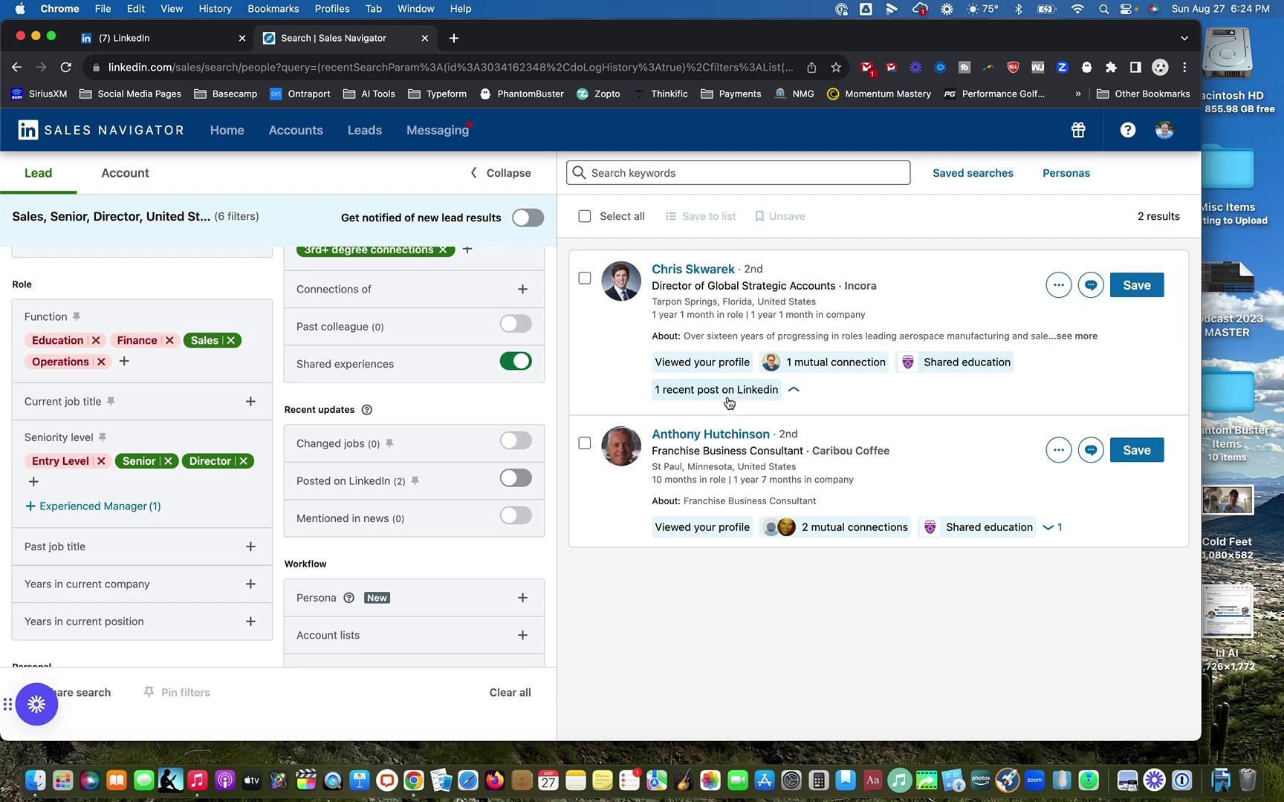
Turn off Shared experiences and turn on the Posted on LinkedIn filter.
left_click(517, 362)
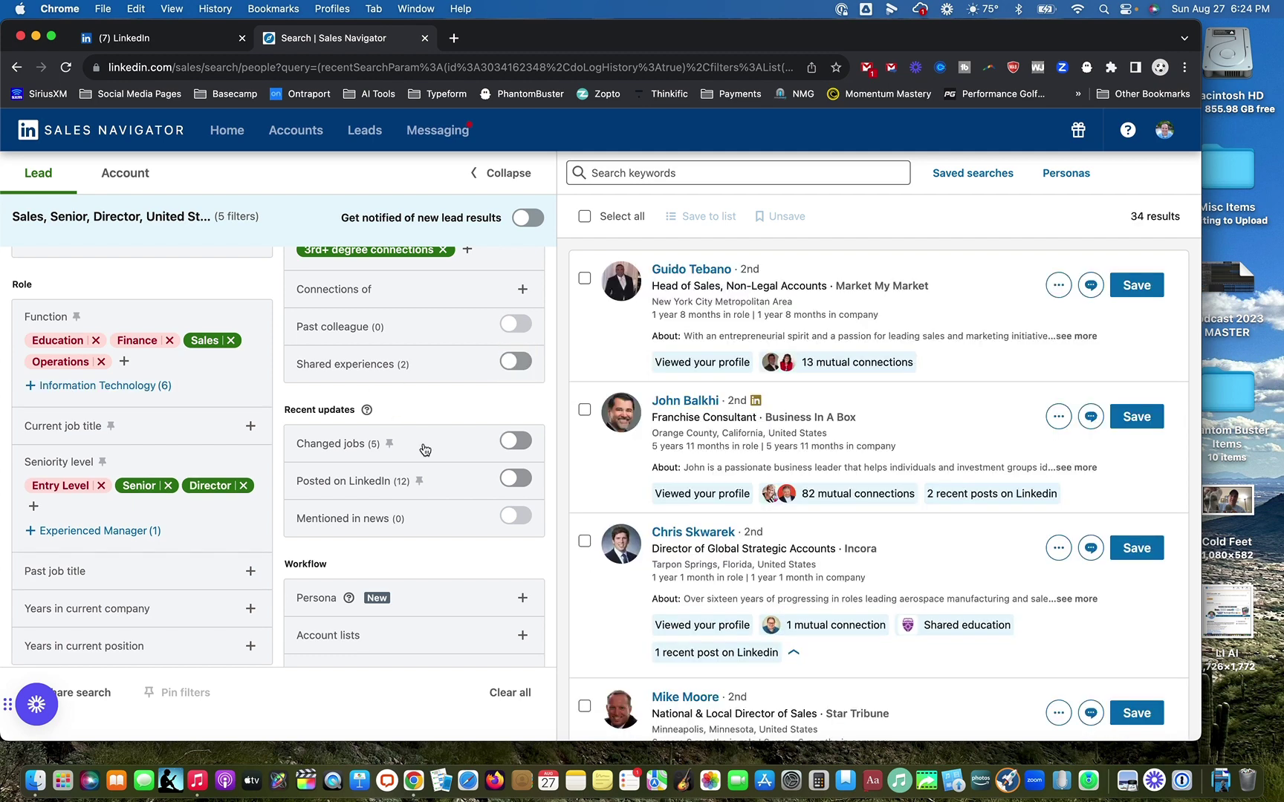
scroll(350, 503, "up", 3)
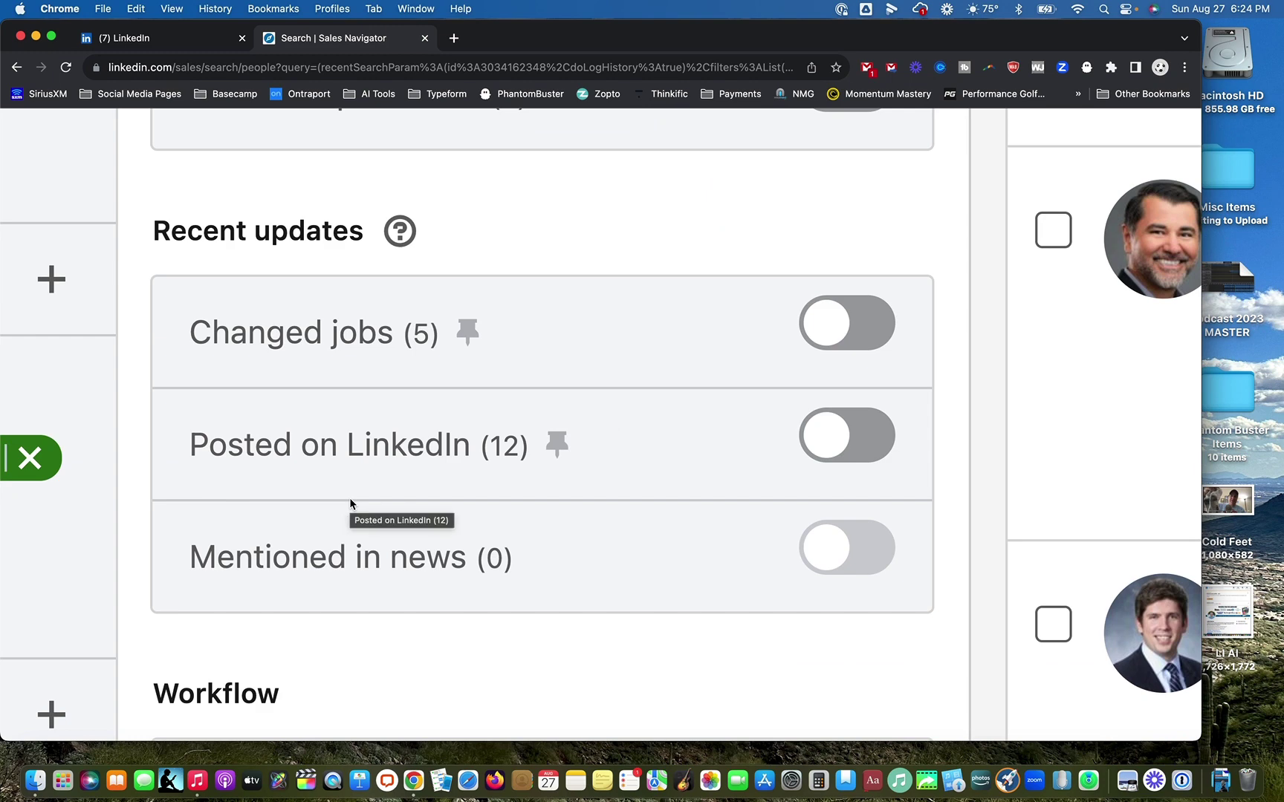
scroll(350, 504, "down", 3)
left_click(583, 470)
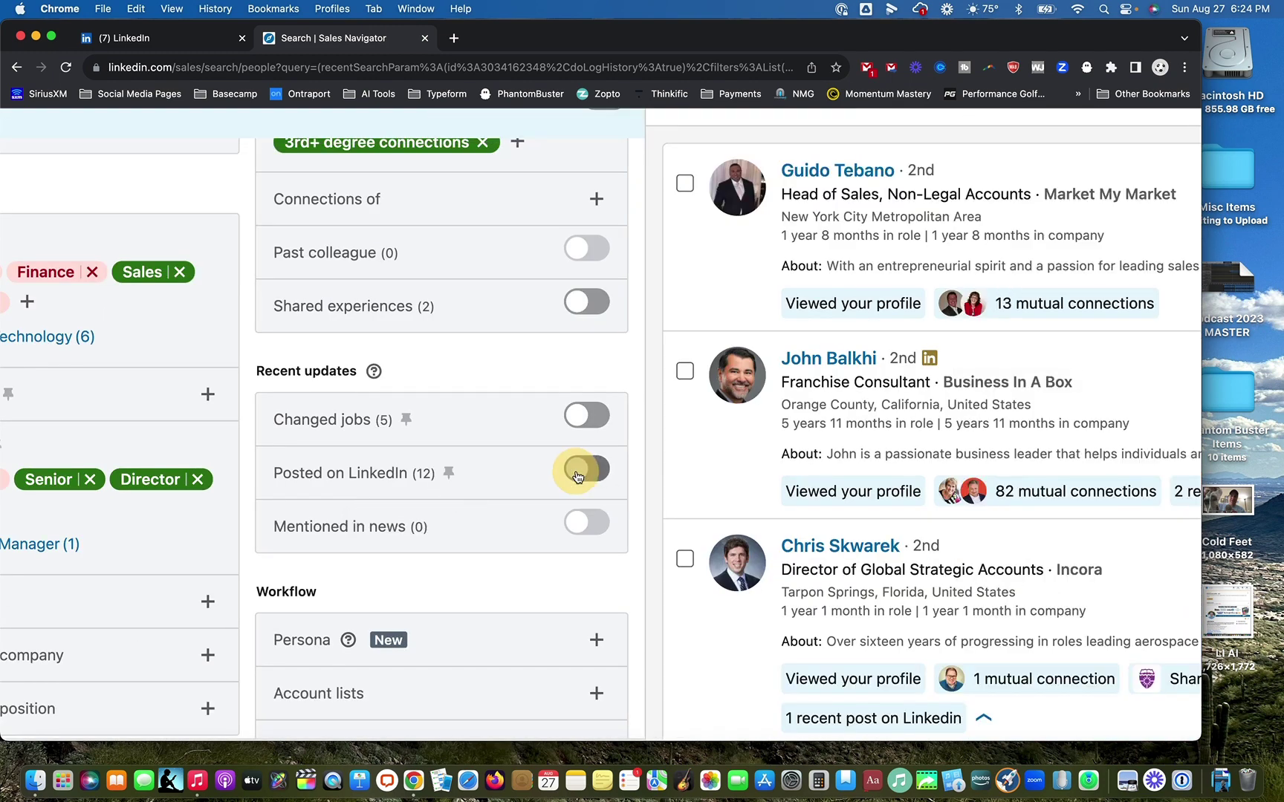
scroll(578, 476, "up", 3)
Reveal a lead's recent post insight and open a preview of the post.
left_click(943, 493)
scroll(941, 496, "down", 3)
left_click(475, 303)
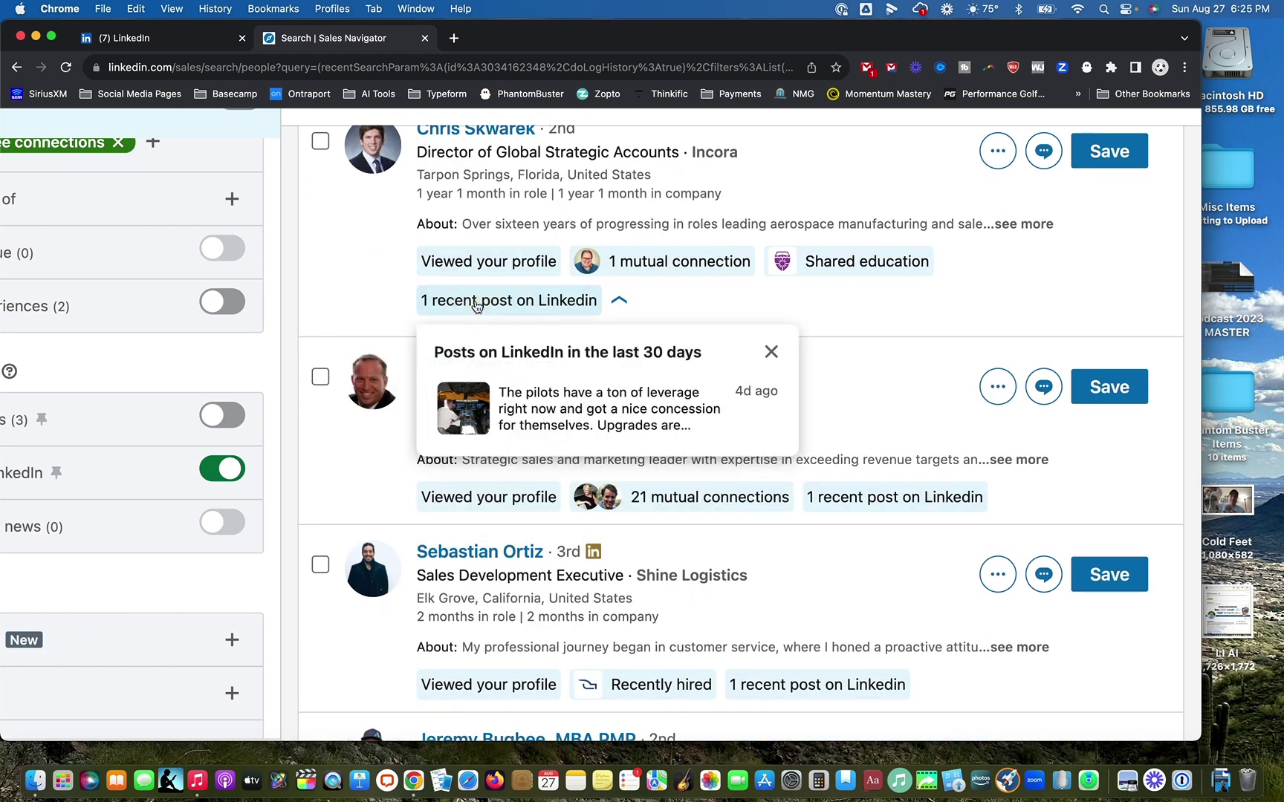
scroll(540, 407, "up", 5)
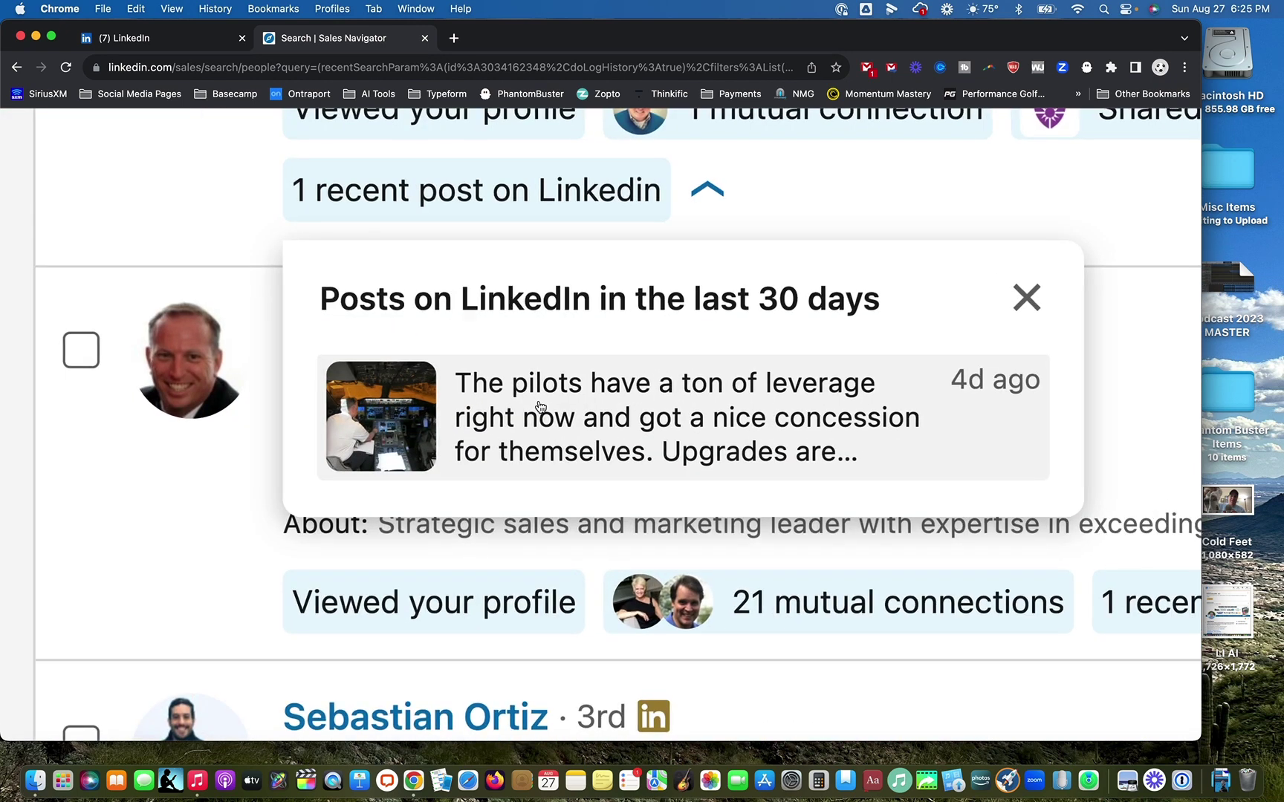
scroll(540, 407, "down", 5)
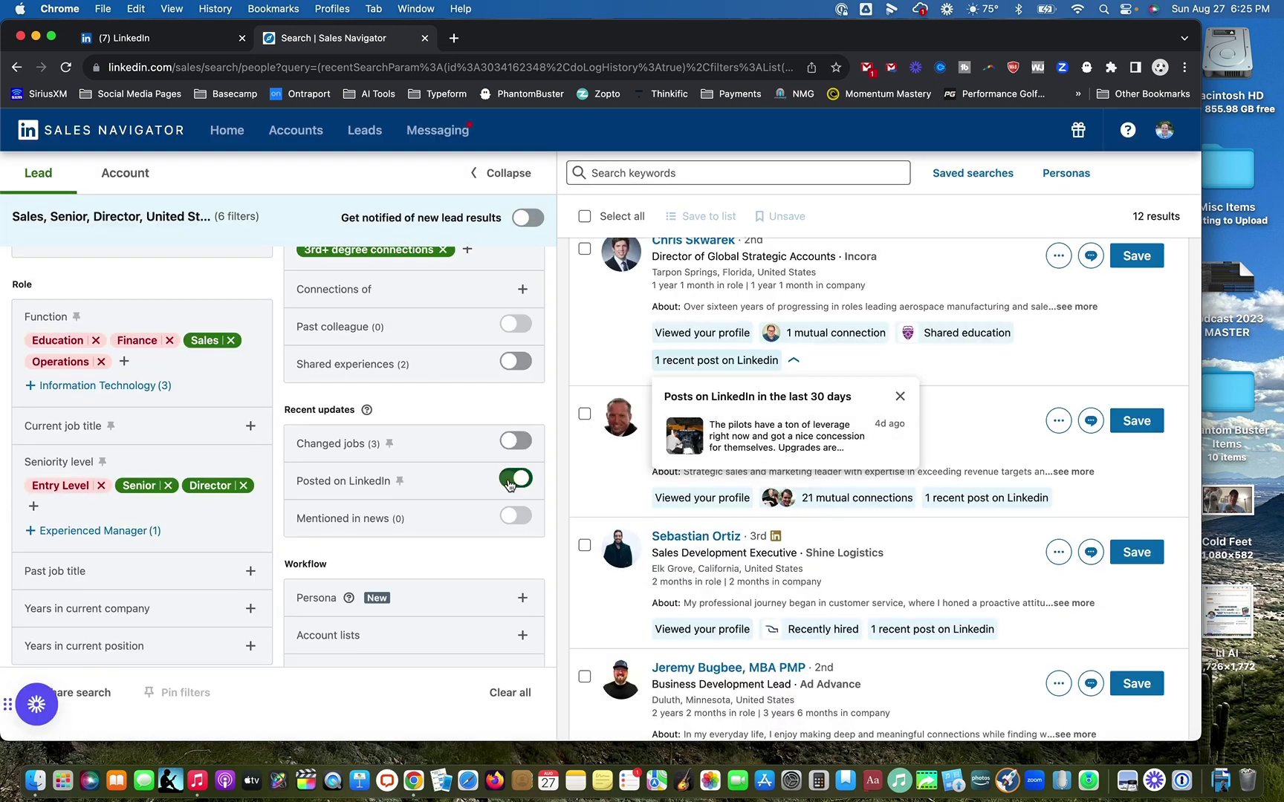
Switch Posted on LinkedIn off, returning the search to 34 leads.
left_click(509, 484)
scroll(382, 534, "down", 3)
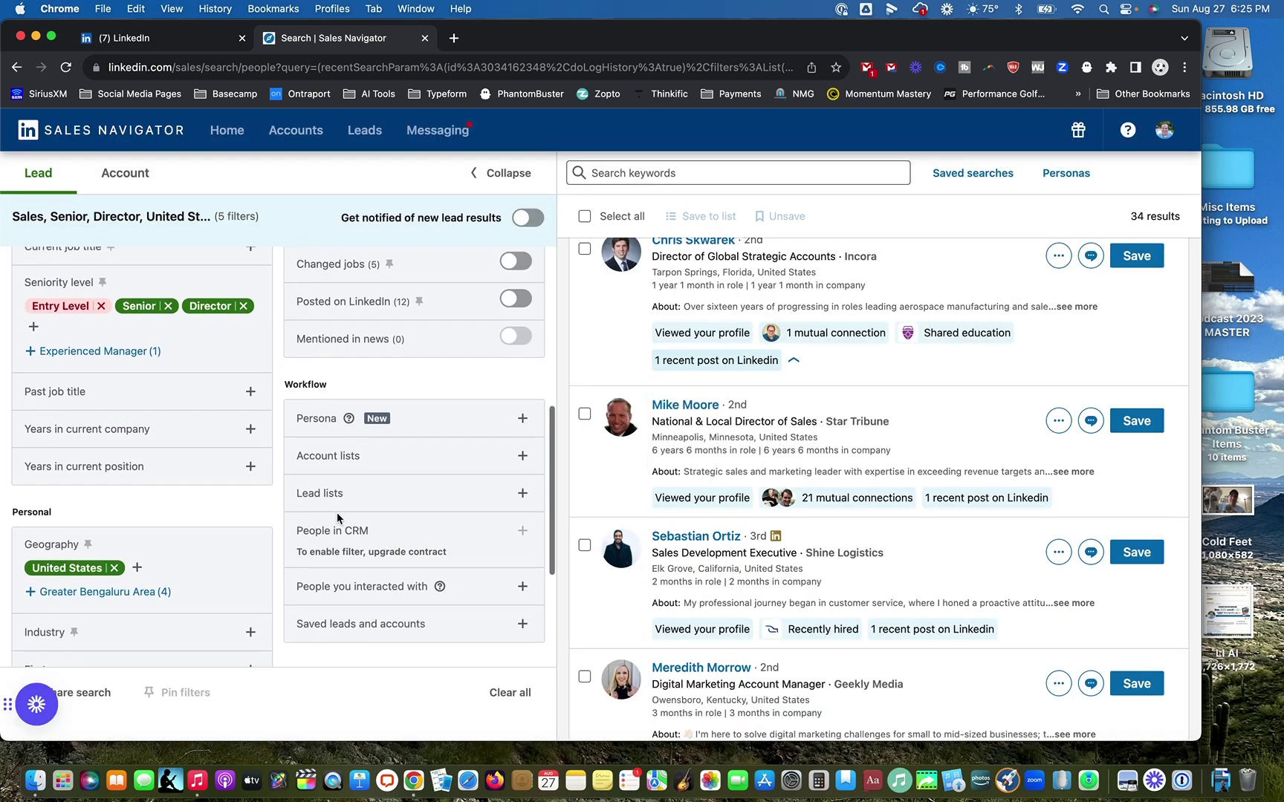
scroll(314, 512, "down", 1)
scroll(314, 507, "up", 3)
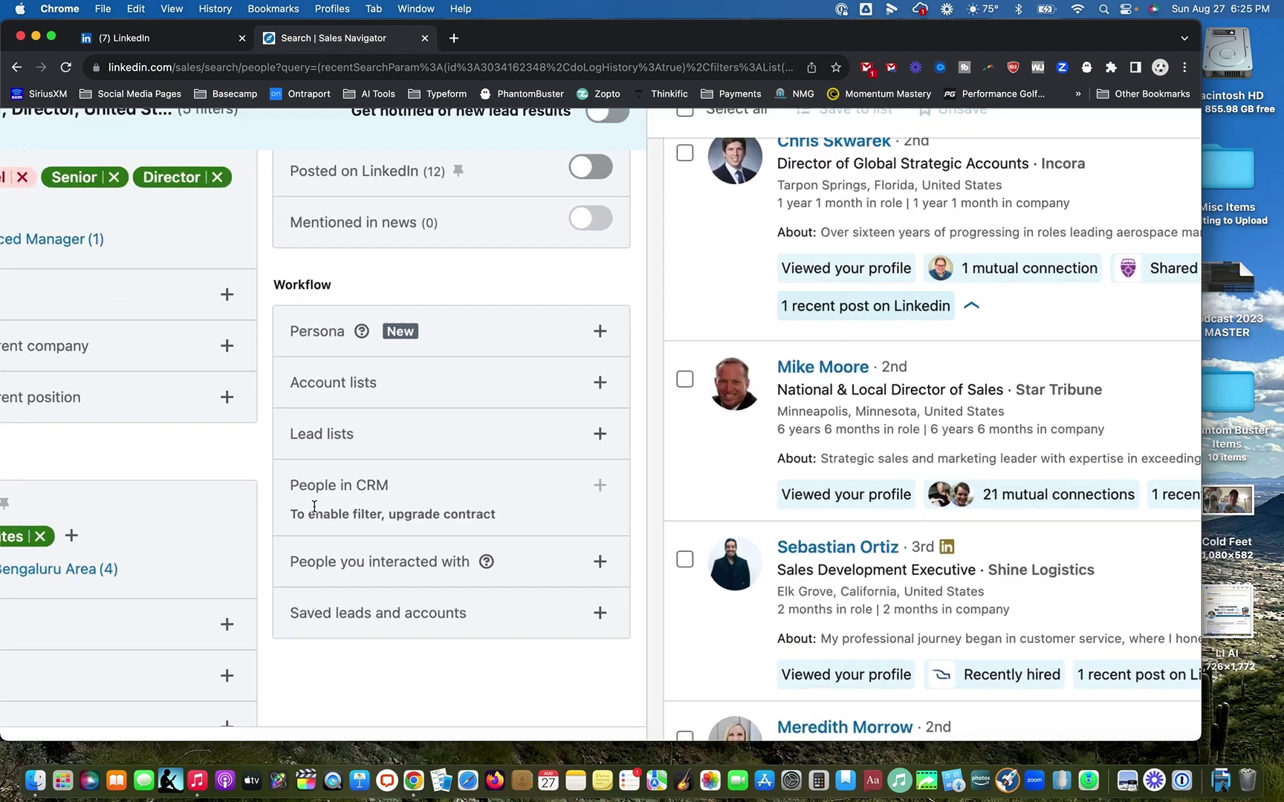
scroll(315, 506, "down", 3)
scroll(315, 509, "up", 4)
scroll(316, 511, "up", 2)
scroll(314, 507, "down", 3)
scroll(339, 465, "up", 5)
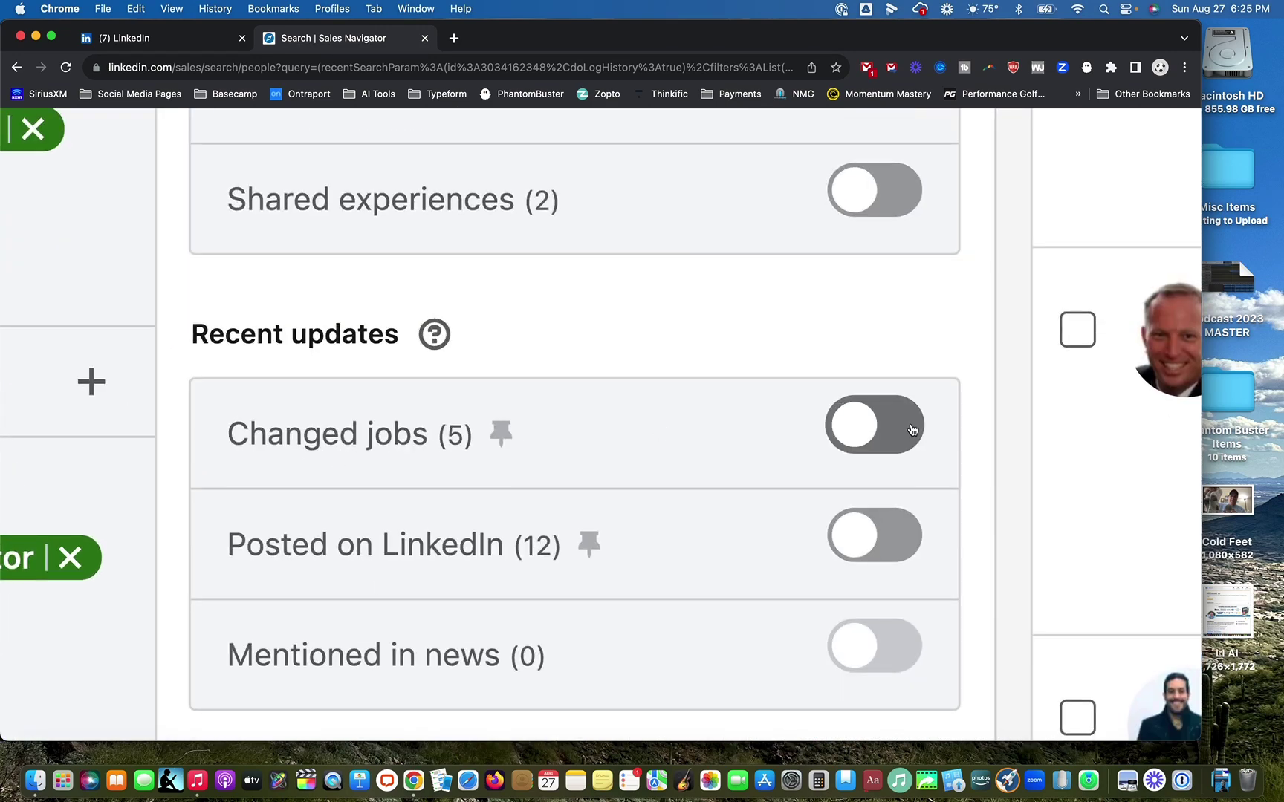
Turn on Changed jobs and review the five 'Recently hired' leads.
left_click(523, 447)
scroll(899, 425, "down", 5)
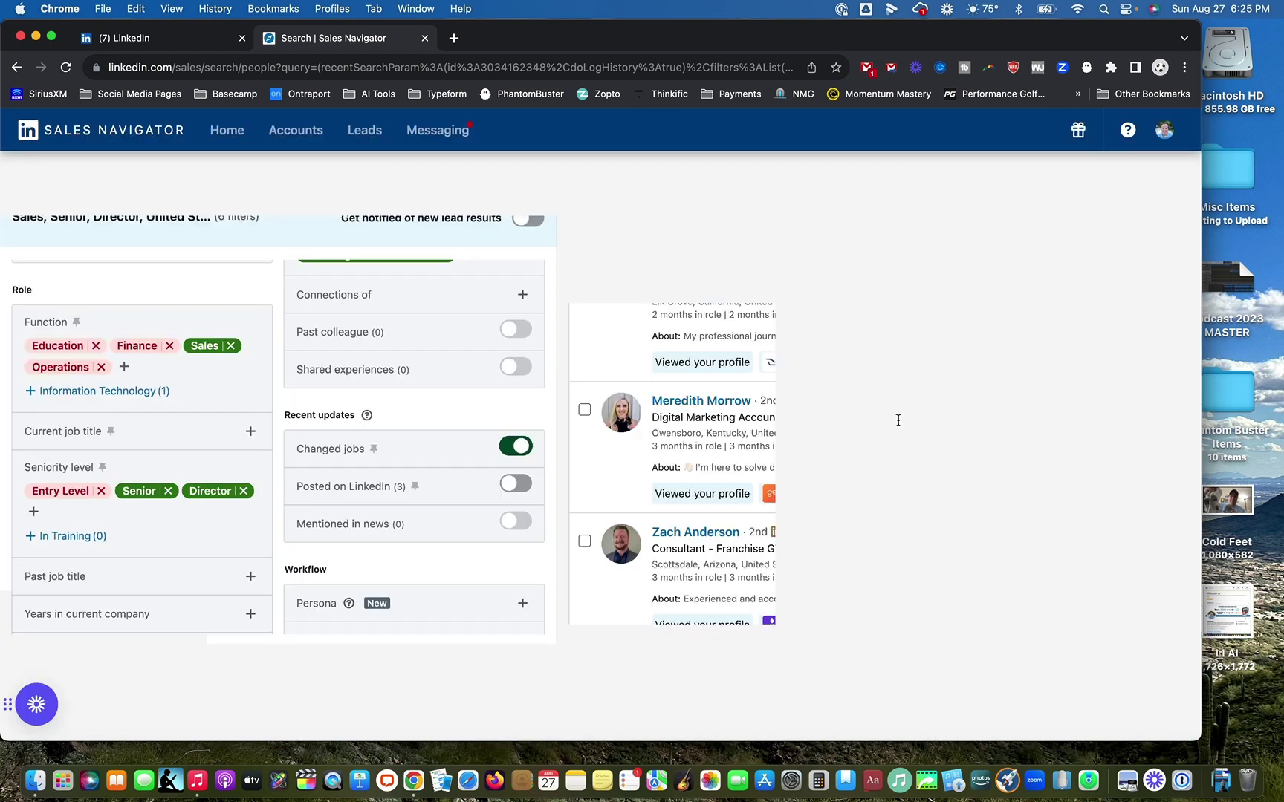
scroll(991, 315, "up", 5)
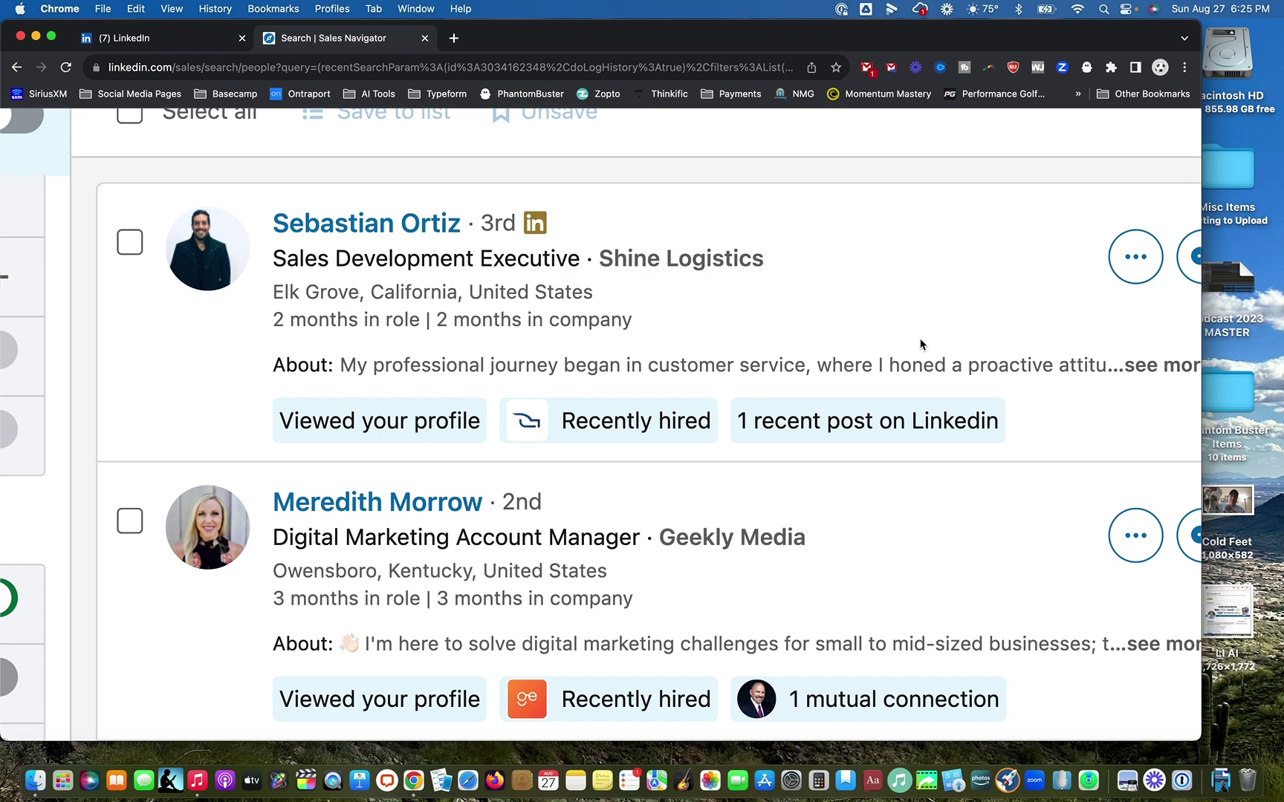
scroll(588, 431, "down", 5)
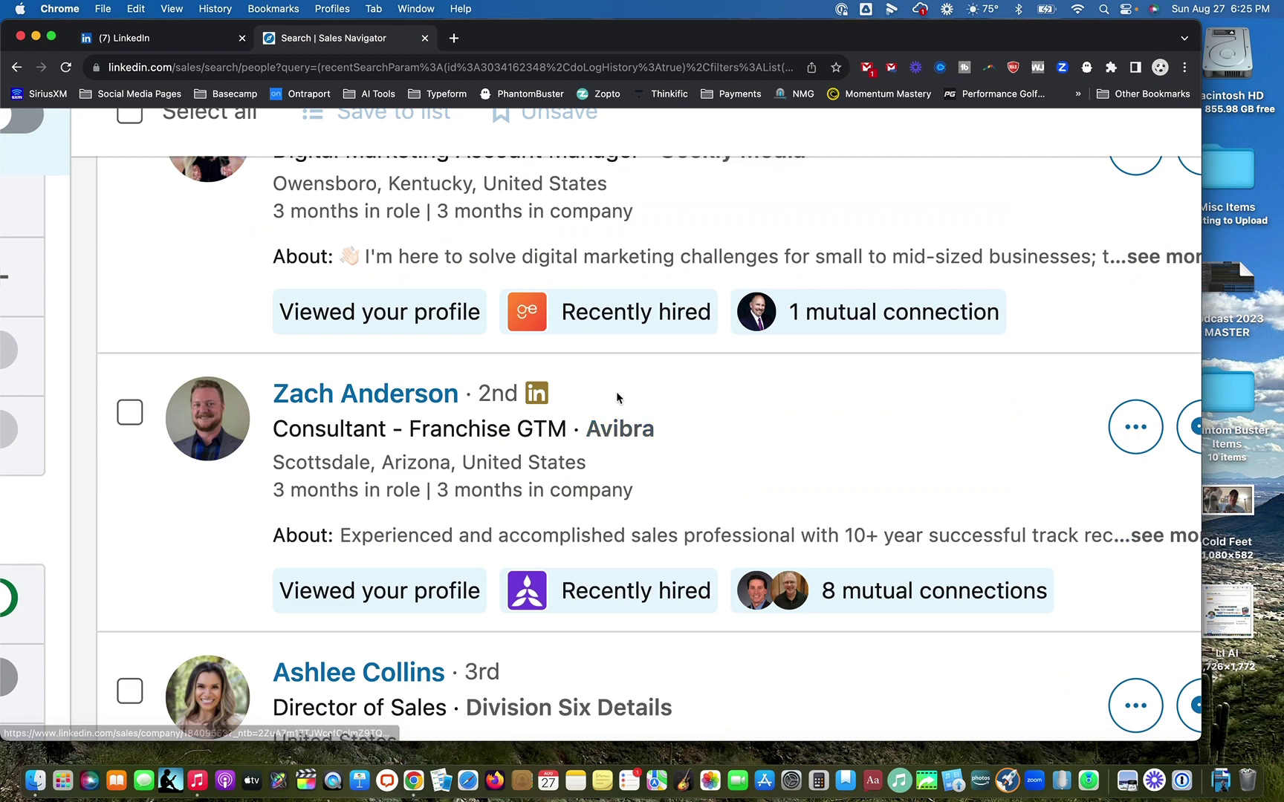
scroll(612, 405, "down", 5)
scroll(811, 383, "up", 3)
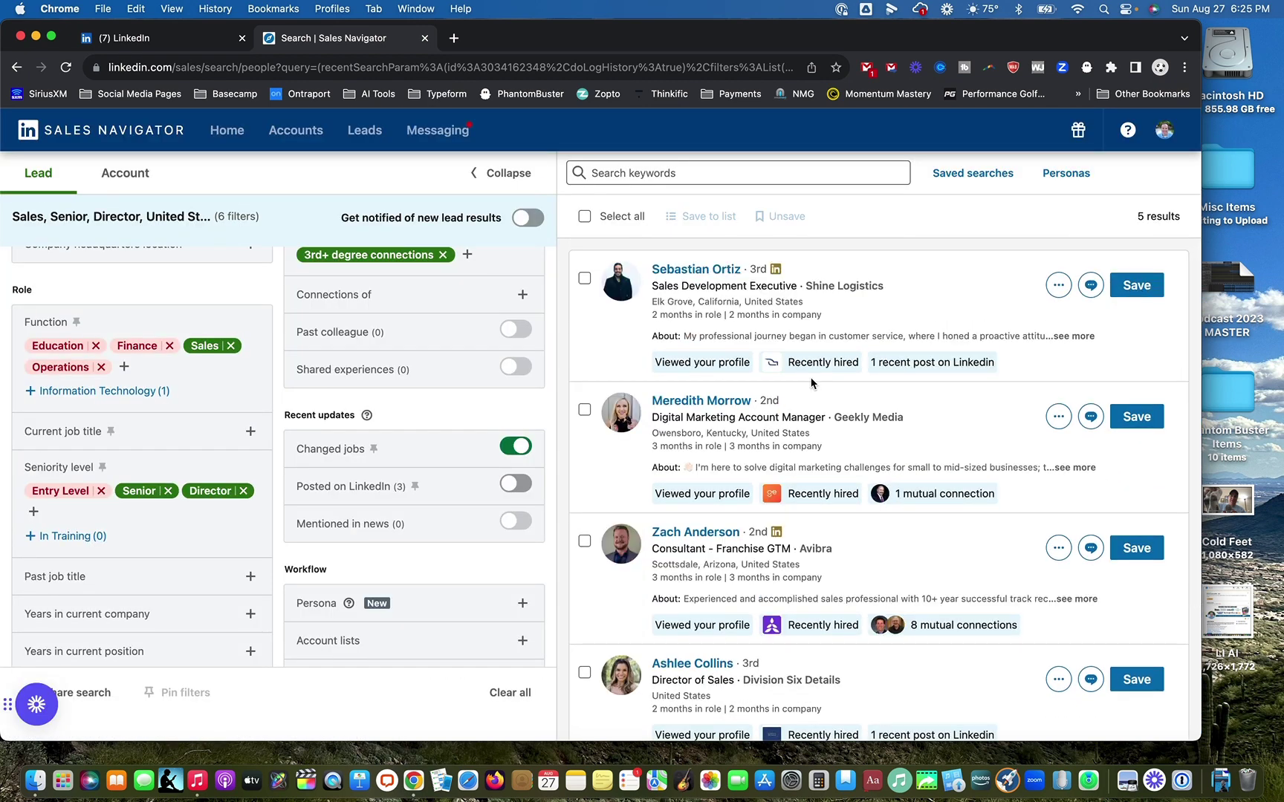
left_click(142, 46)
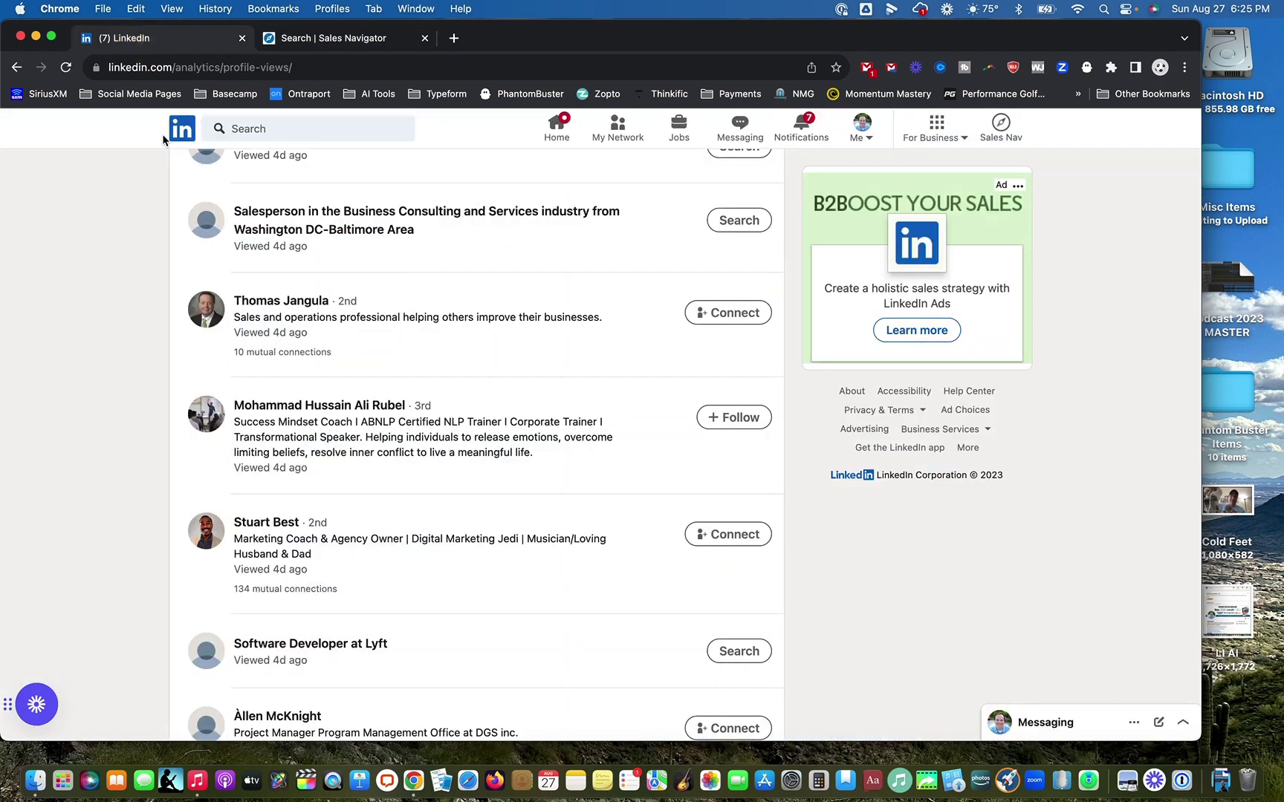
scroll(461, 344, "up", 10)
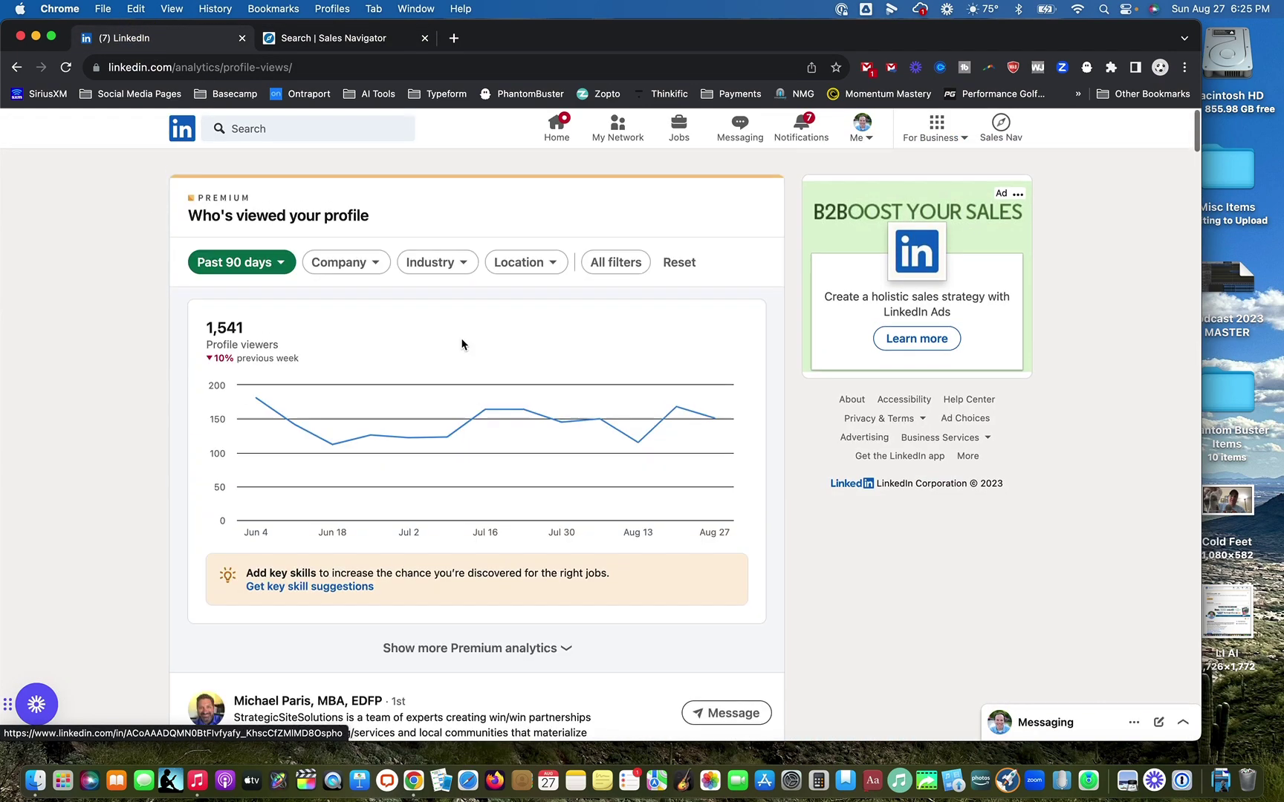
scroll(127, 206, "up", 5)
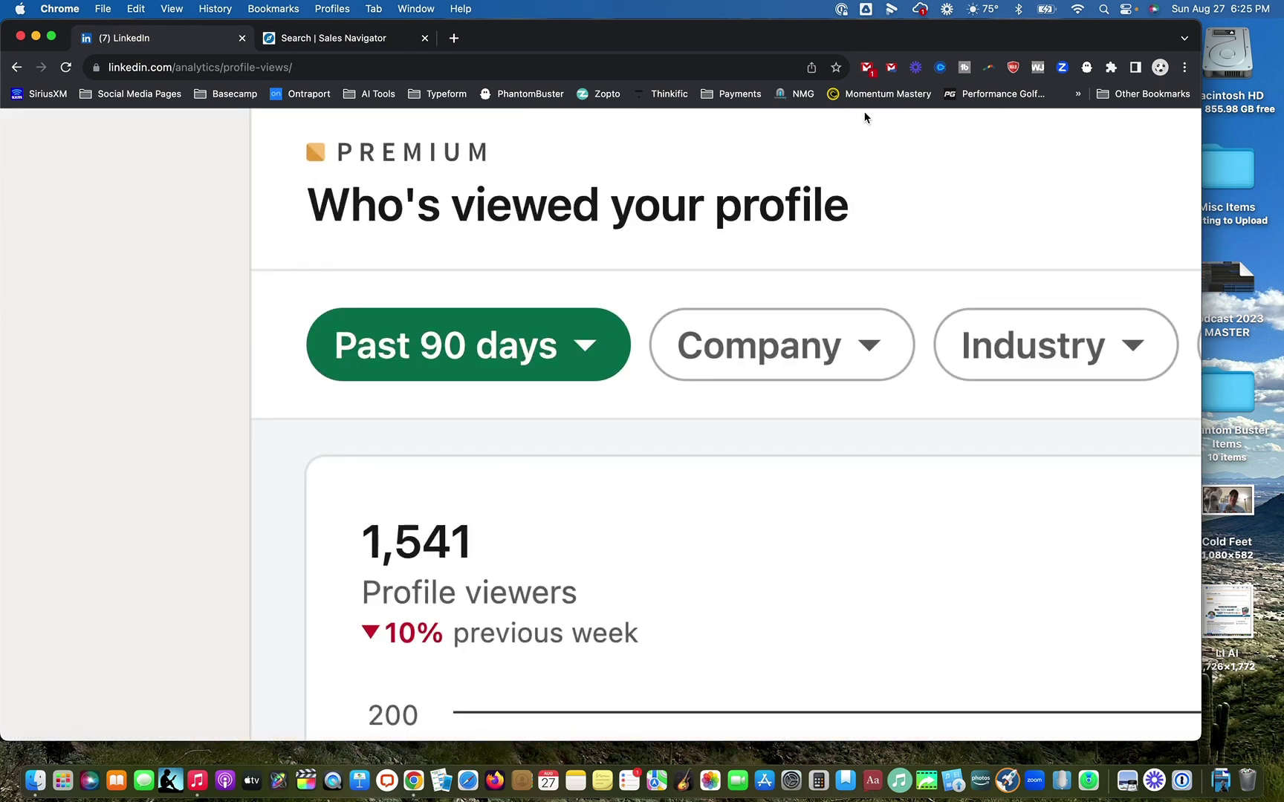
left_click_drag(894, 231, 268, 223)
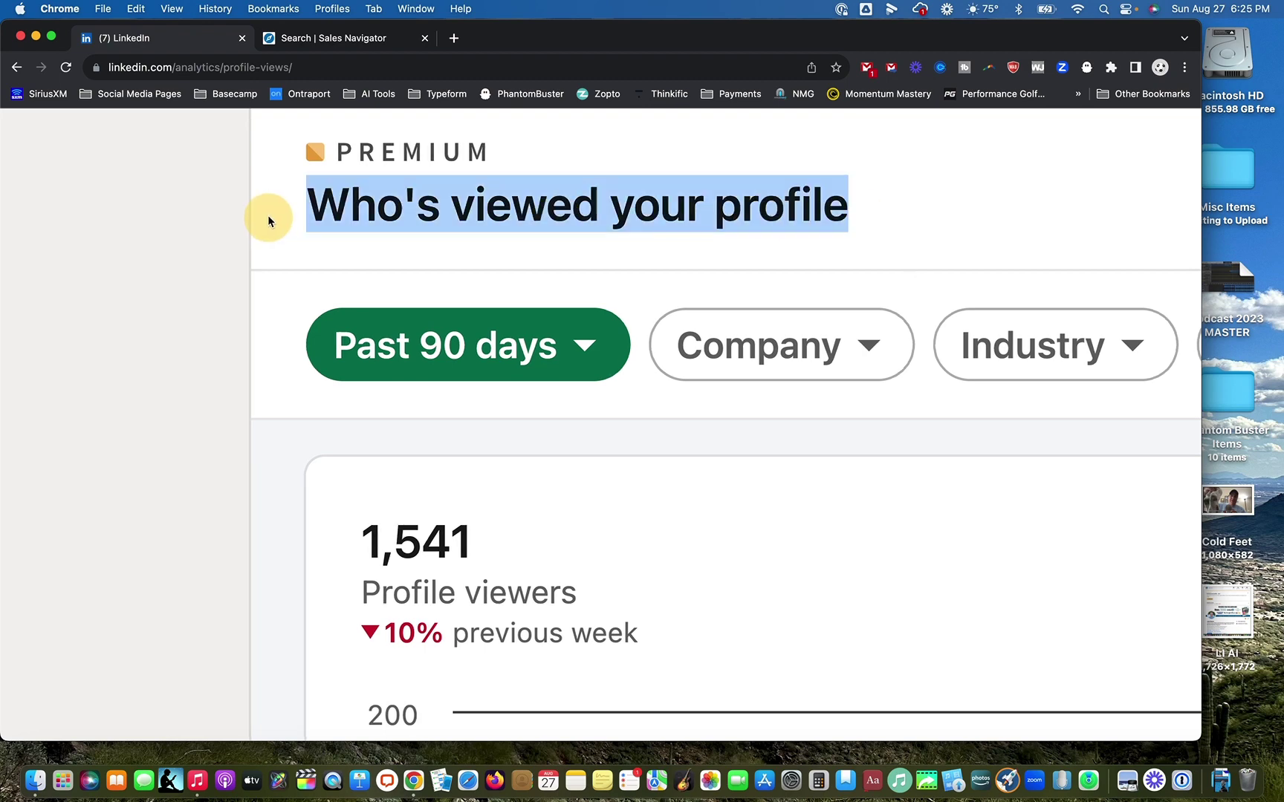
left_click(215, 244)
scroll(214, 244, "down", 5)
scroll(215, 244, "down", 3)
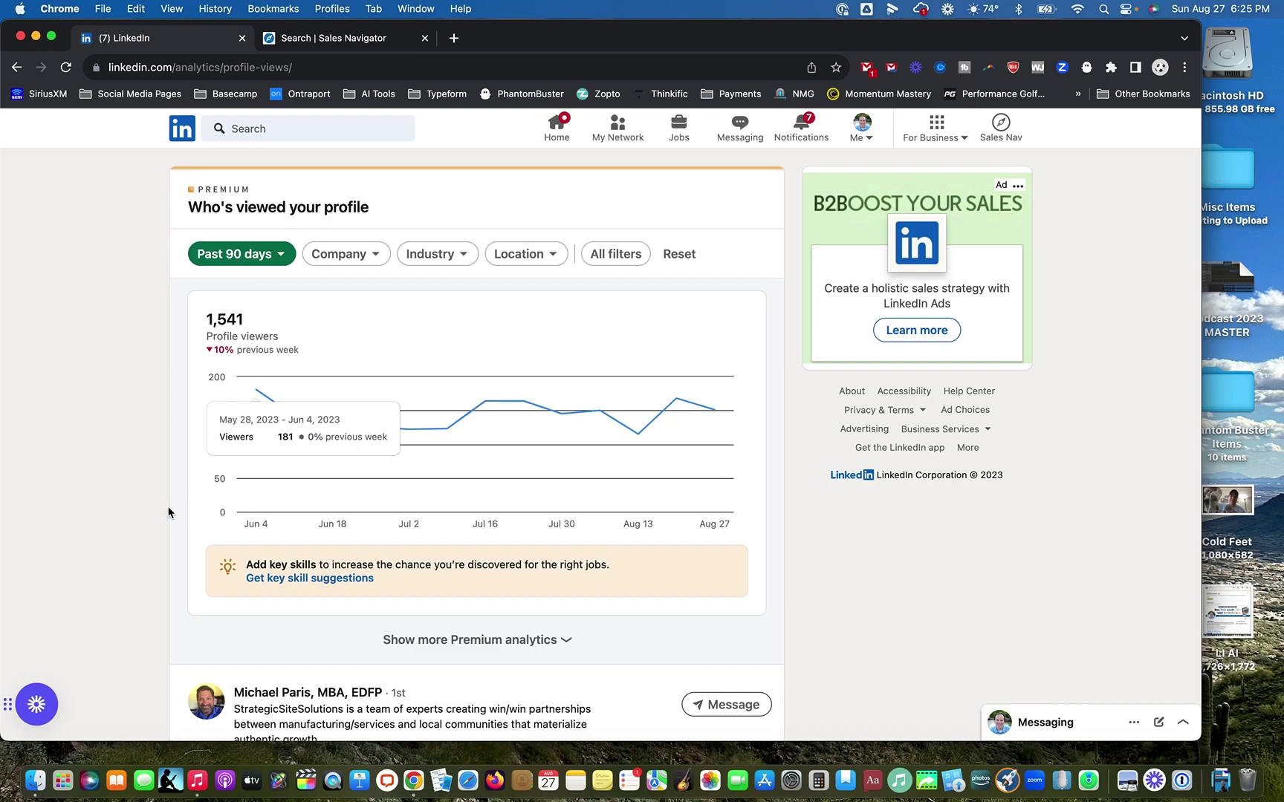
scroll(169, 512, "down", 5)
scroll(234, 385, "up", 3)
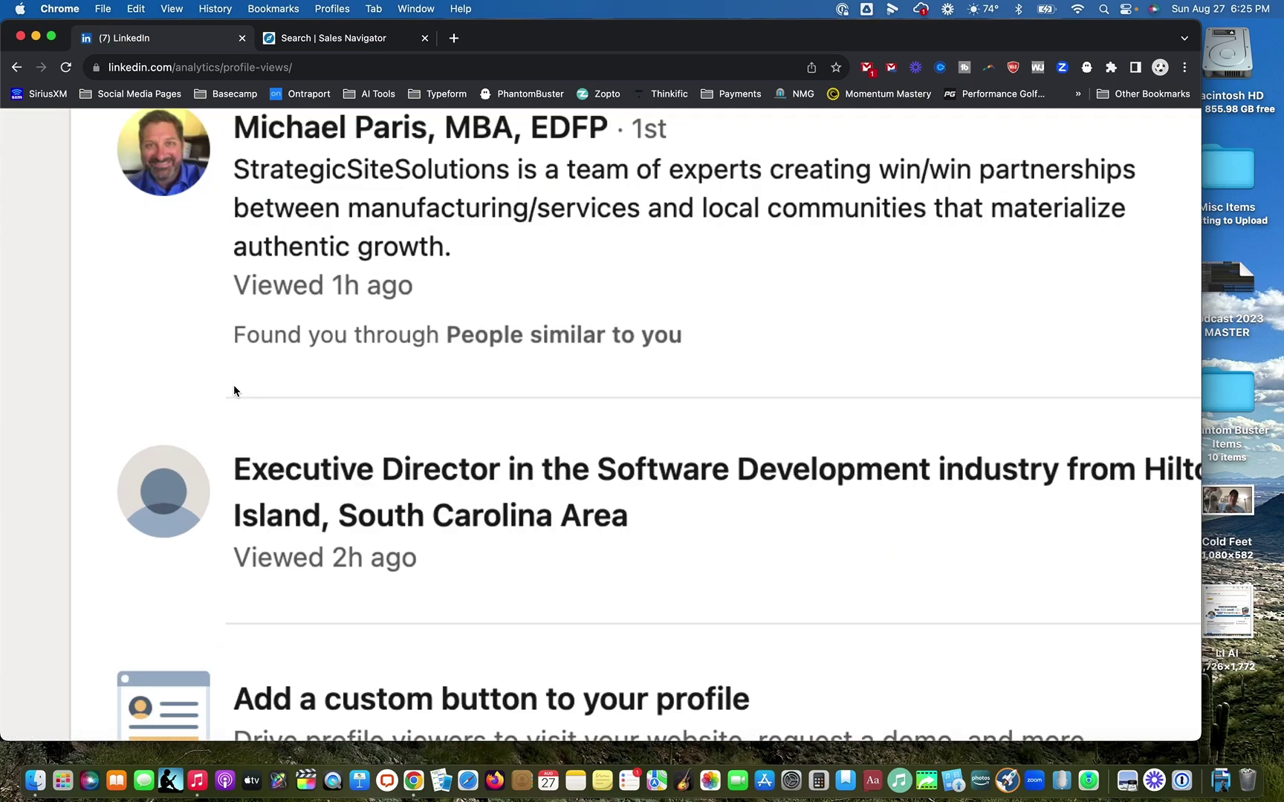
scroll(234, 385, "down", 3)
scroll(234, 385, "down", 10)
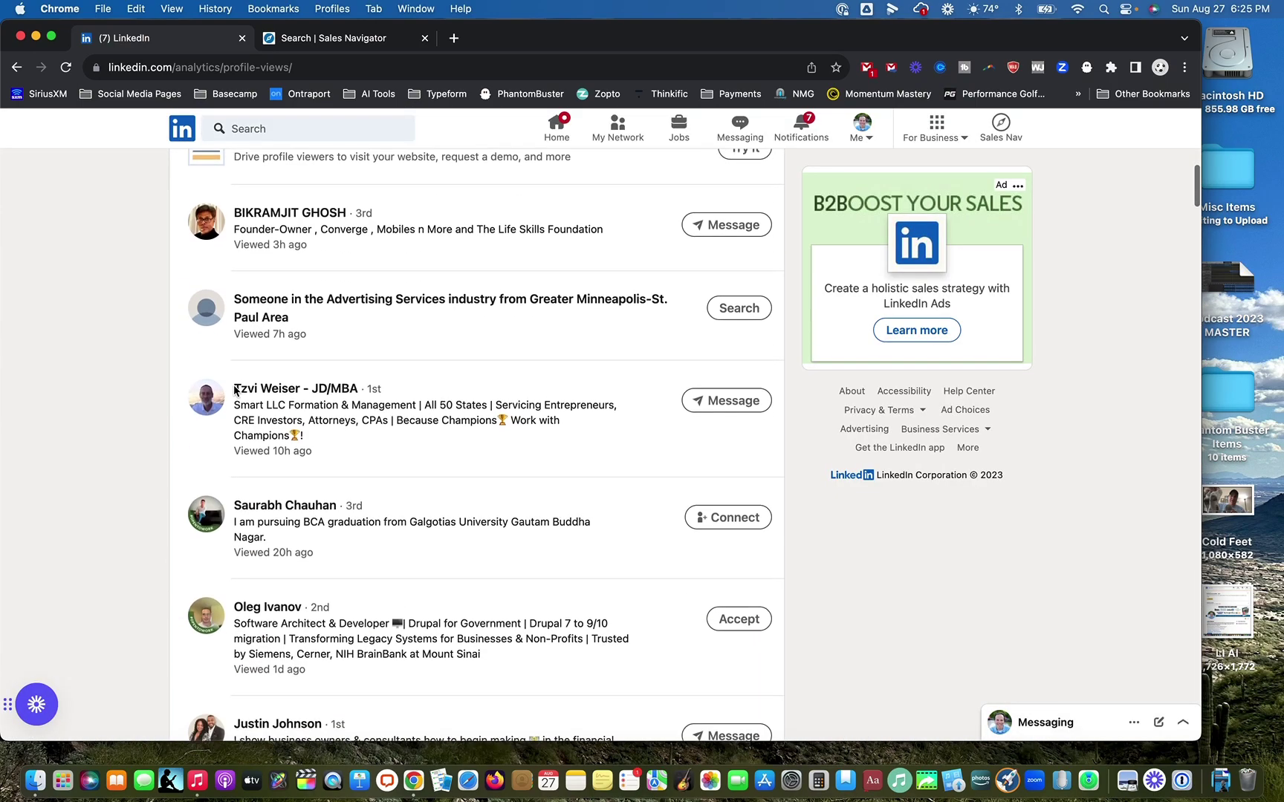
scroll(234, 391, "down", 15)
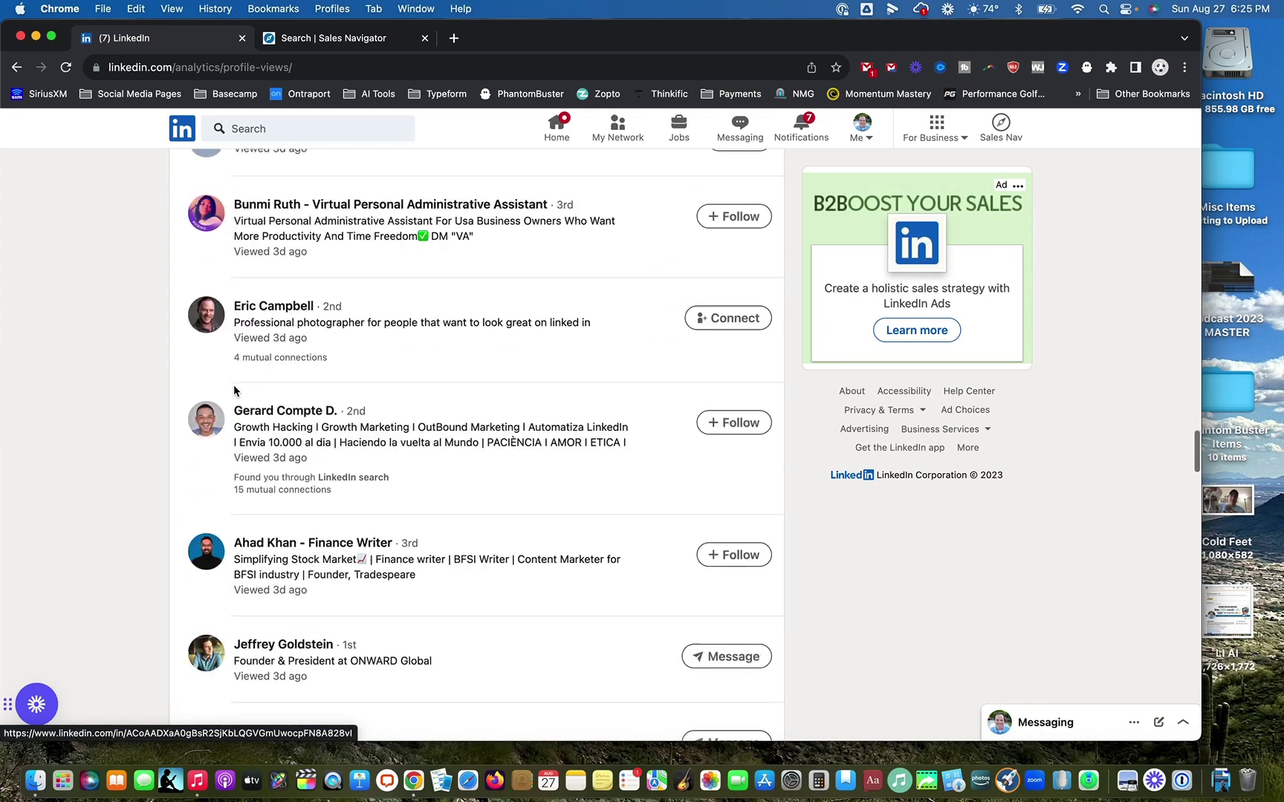
scroll(234, 391, "down", 15)
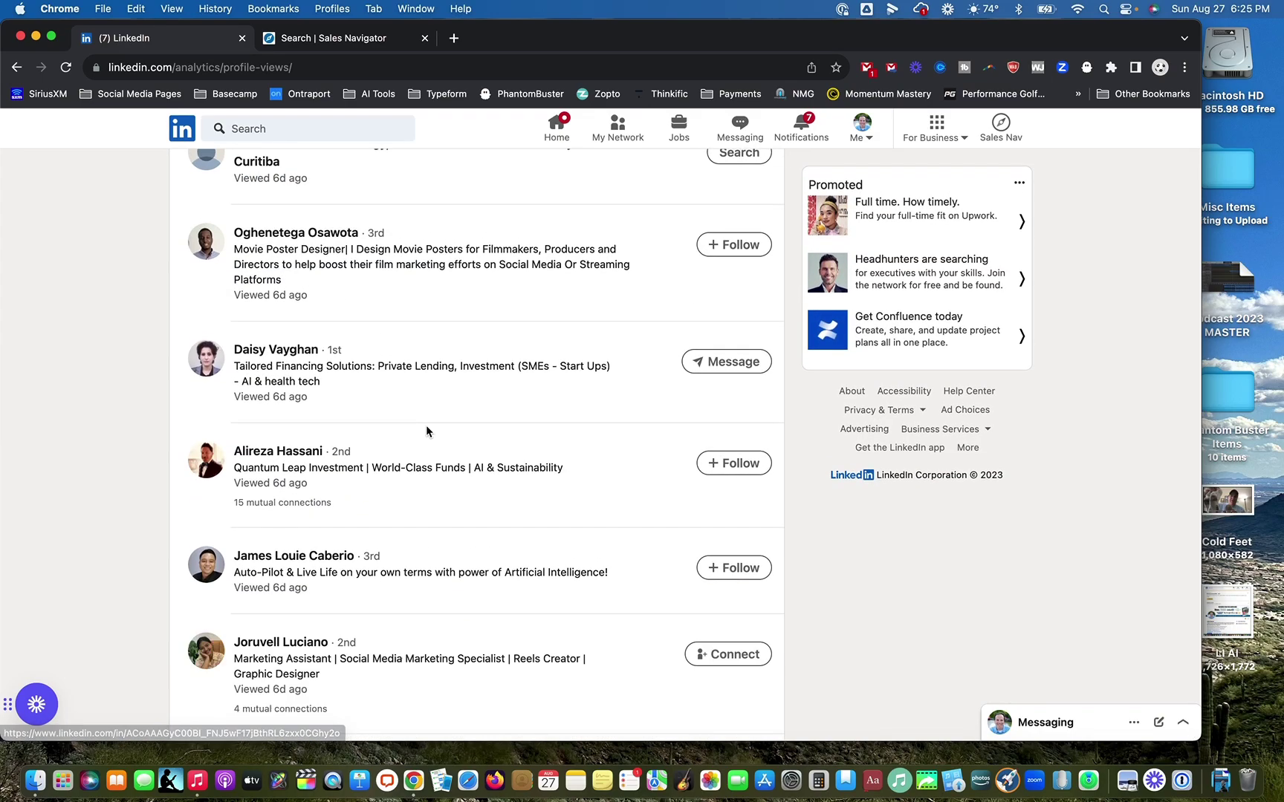
scroll(427, 429, "down", 10)
scroll(427, 431, "up", 20)
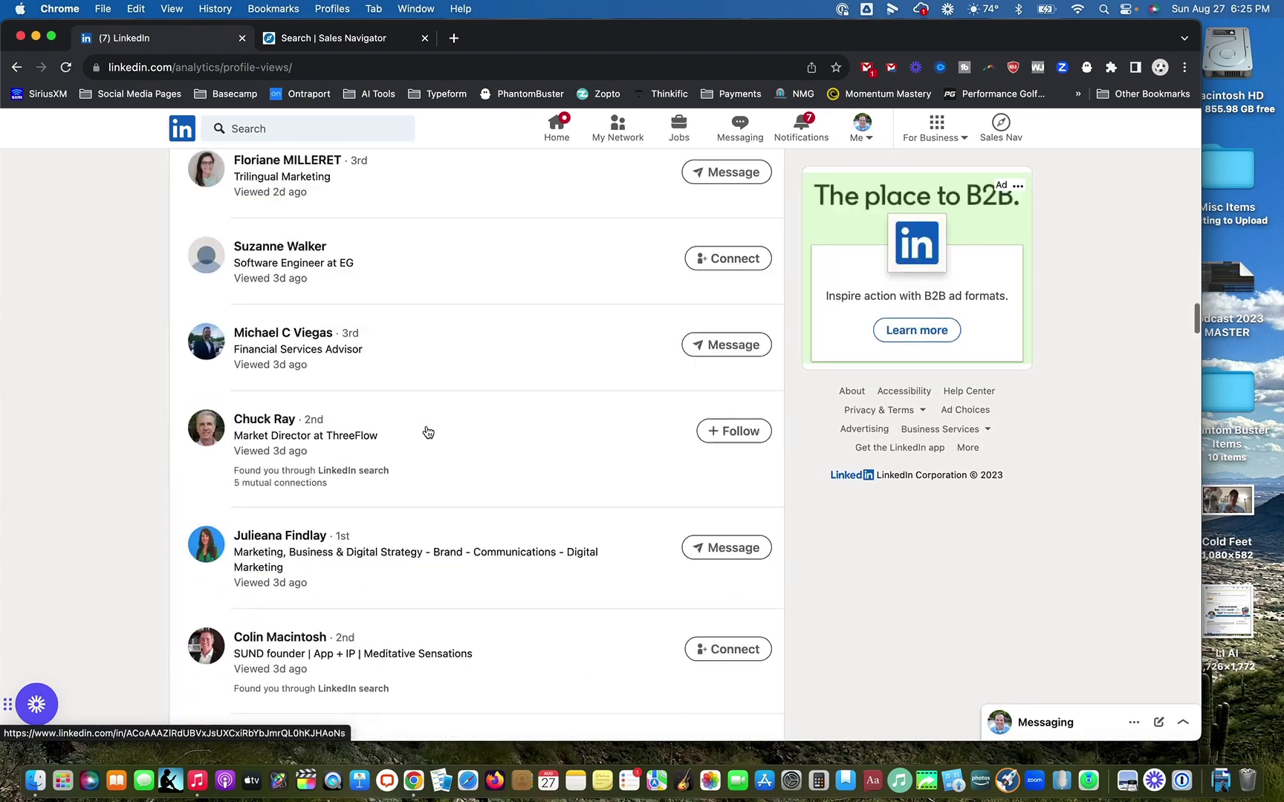
scroll(427, 516, "down", 10)
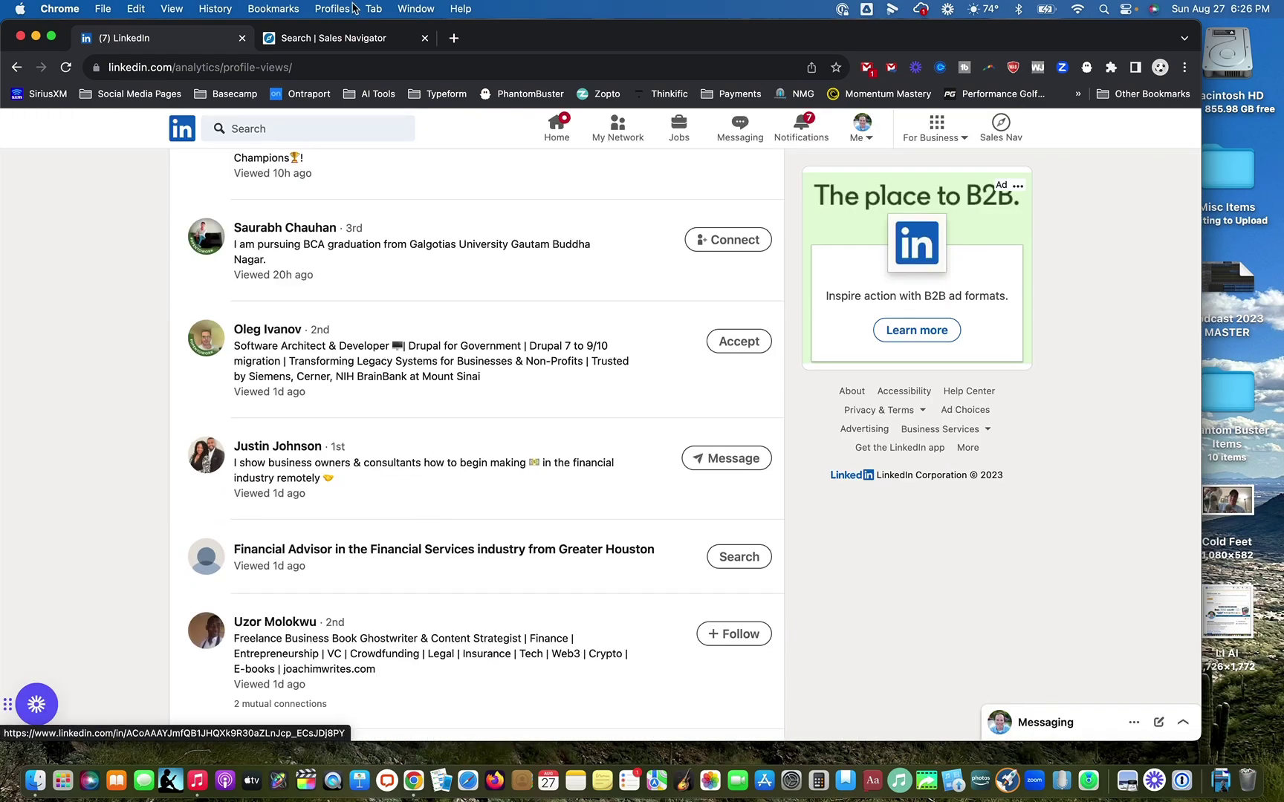
Return to the Search | Sales Navigator tab and dismiss the Messages notification.
left_click(331, 36)
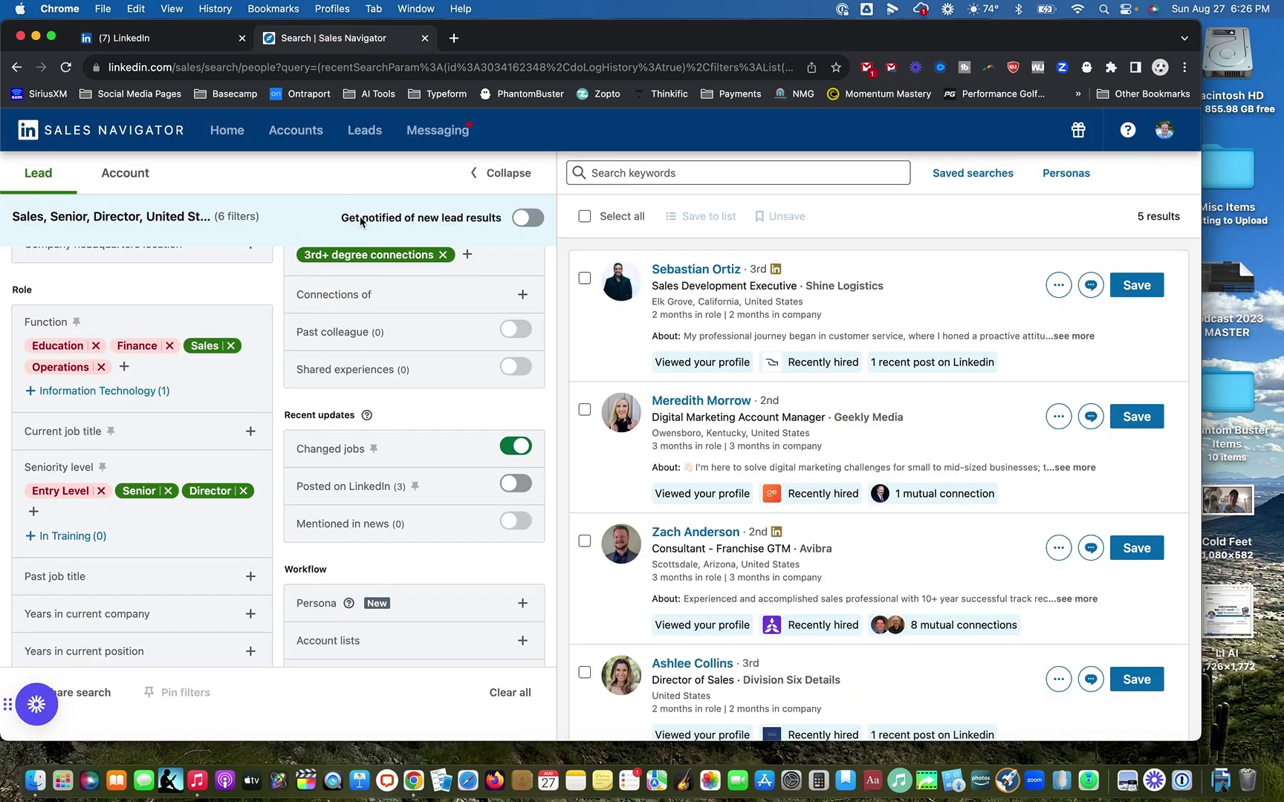
scroll(341, 349, "up", 5)
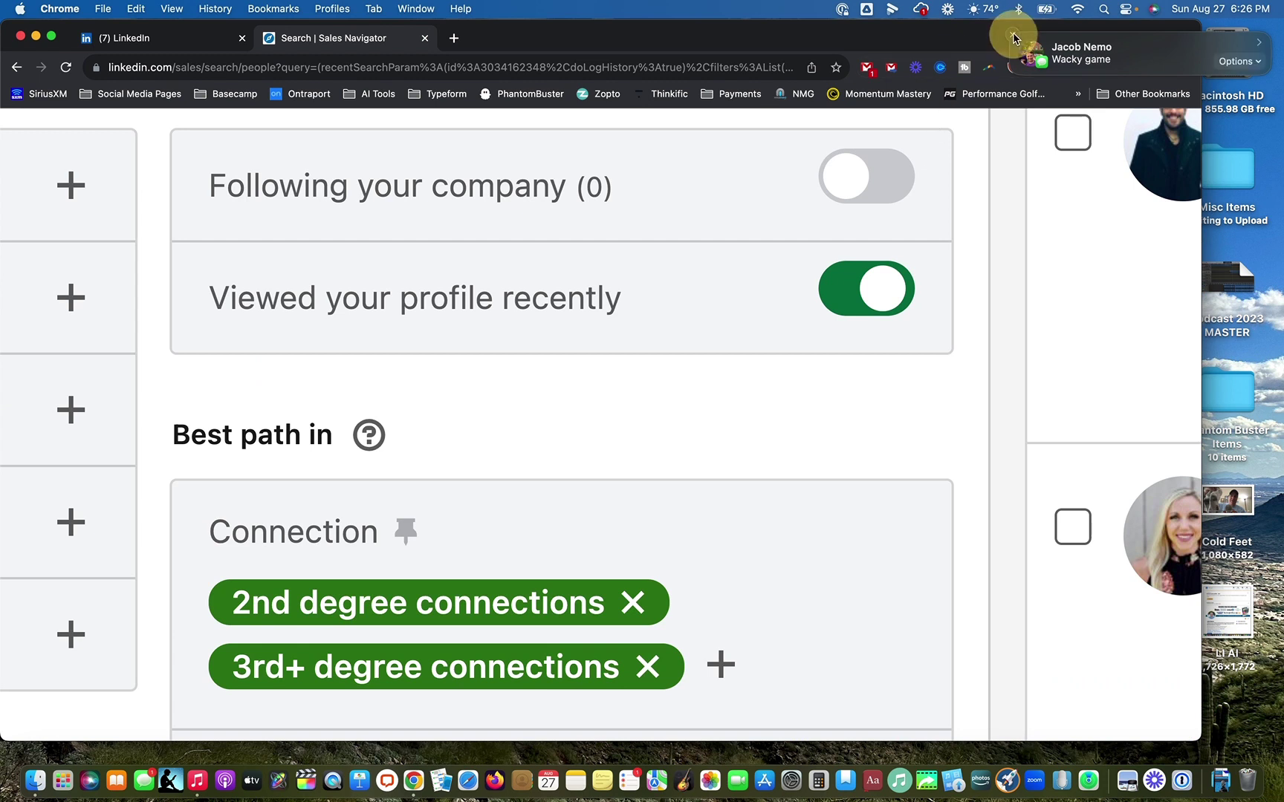
left_click(1013, 36)
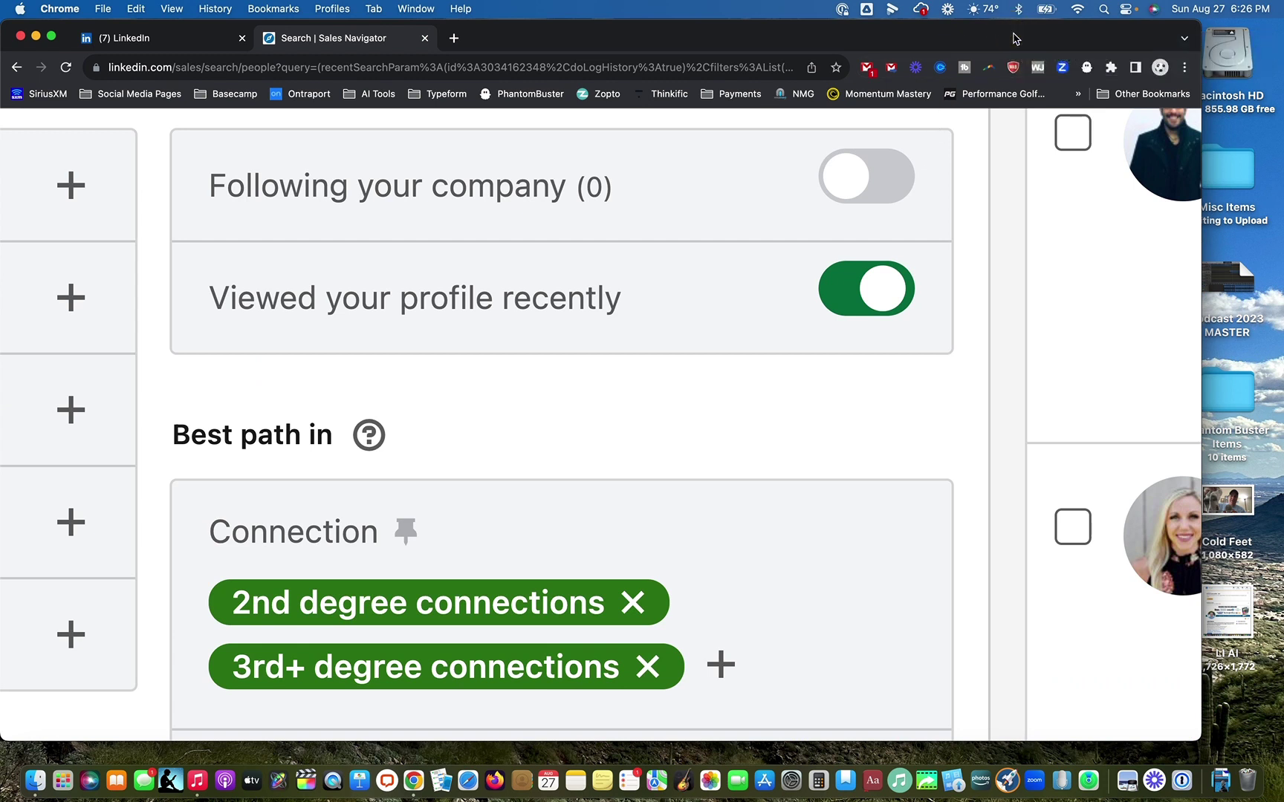
Turn on Do Not Disturb for 1 hour from Control Center's Focus options.
left_click(1123, 9)
left_click(1189, 78)
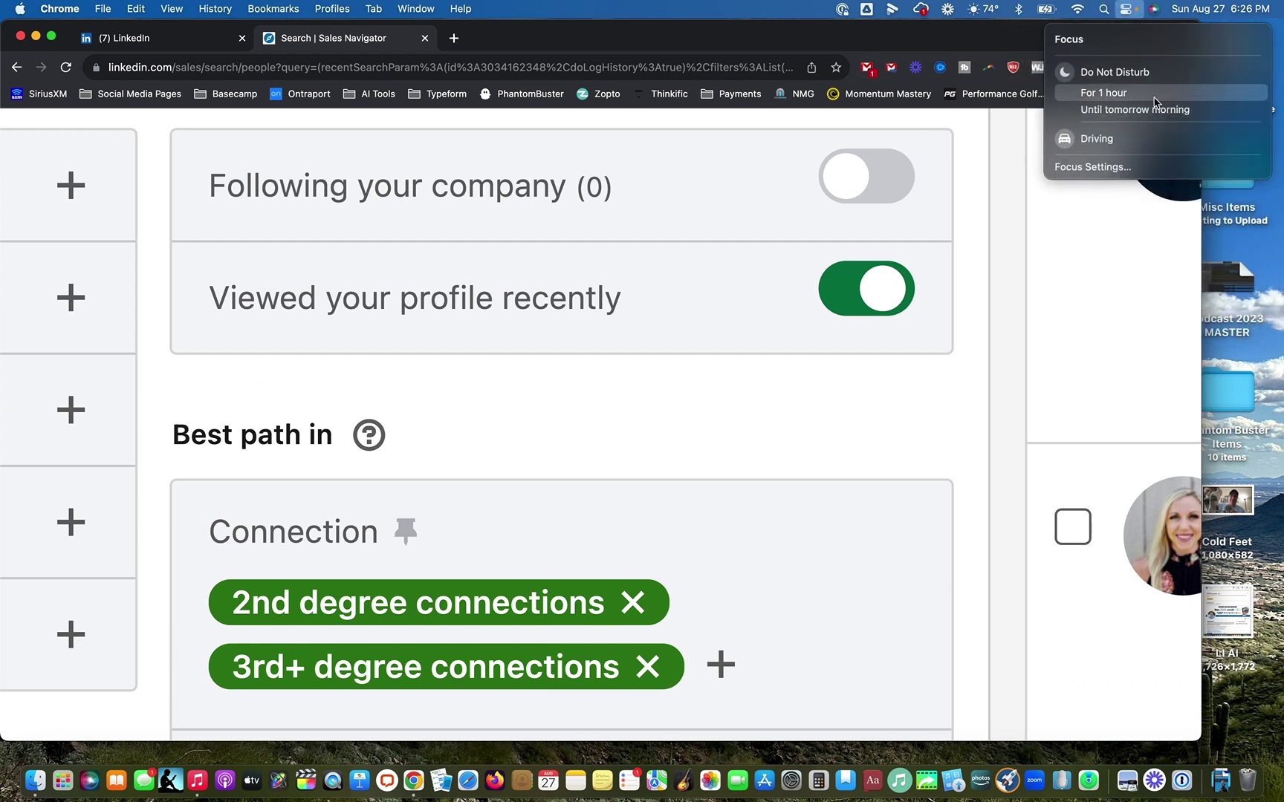
left_click(1154, 93)
scroll(662, 418, "down", 5)
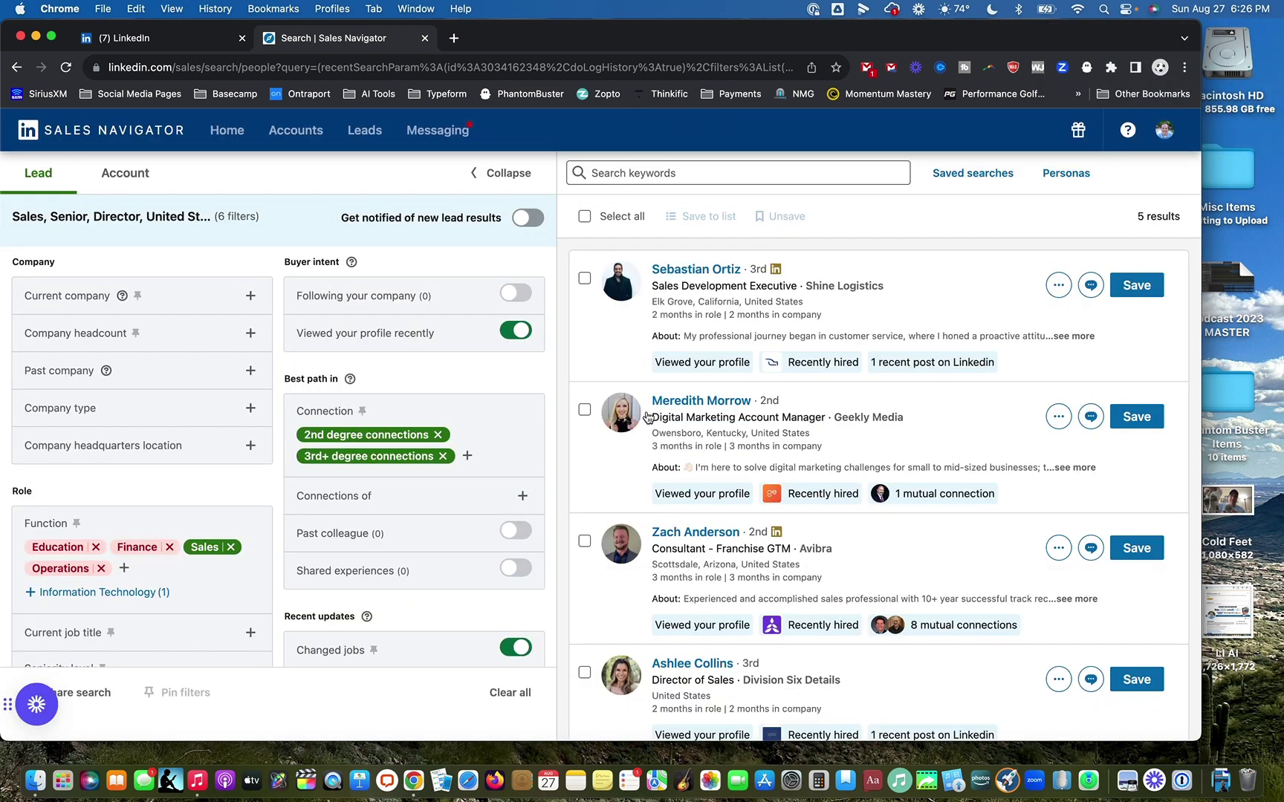
scroll(309, 347, "up", 5)
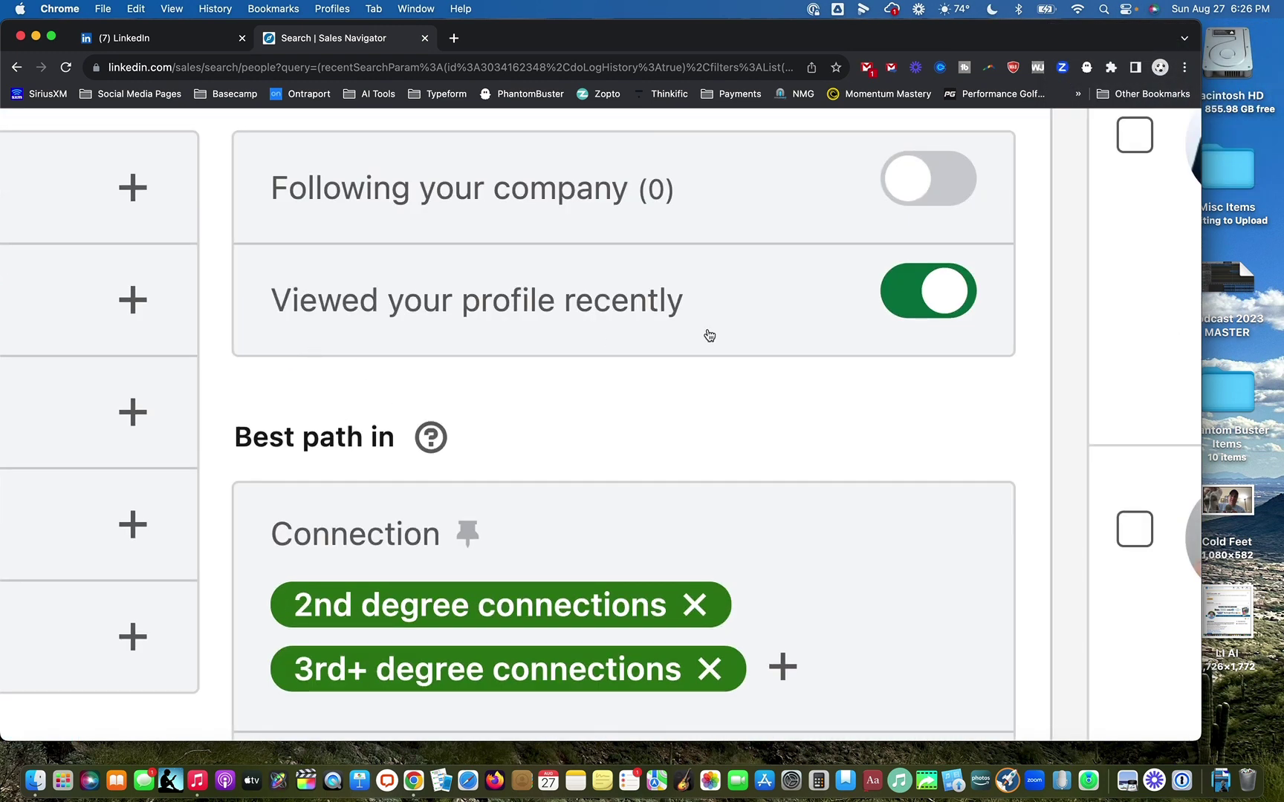
scroll(708, 335, "up", 1)
scroll(710, 335, "down", 5)
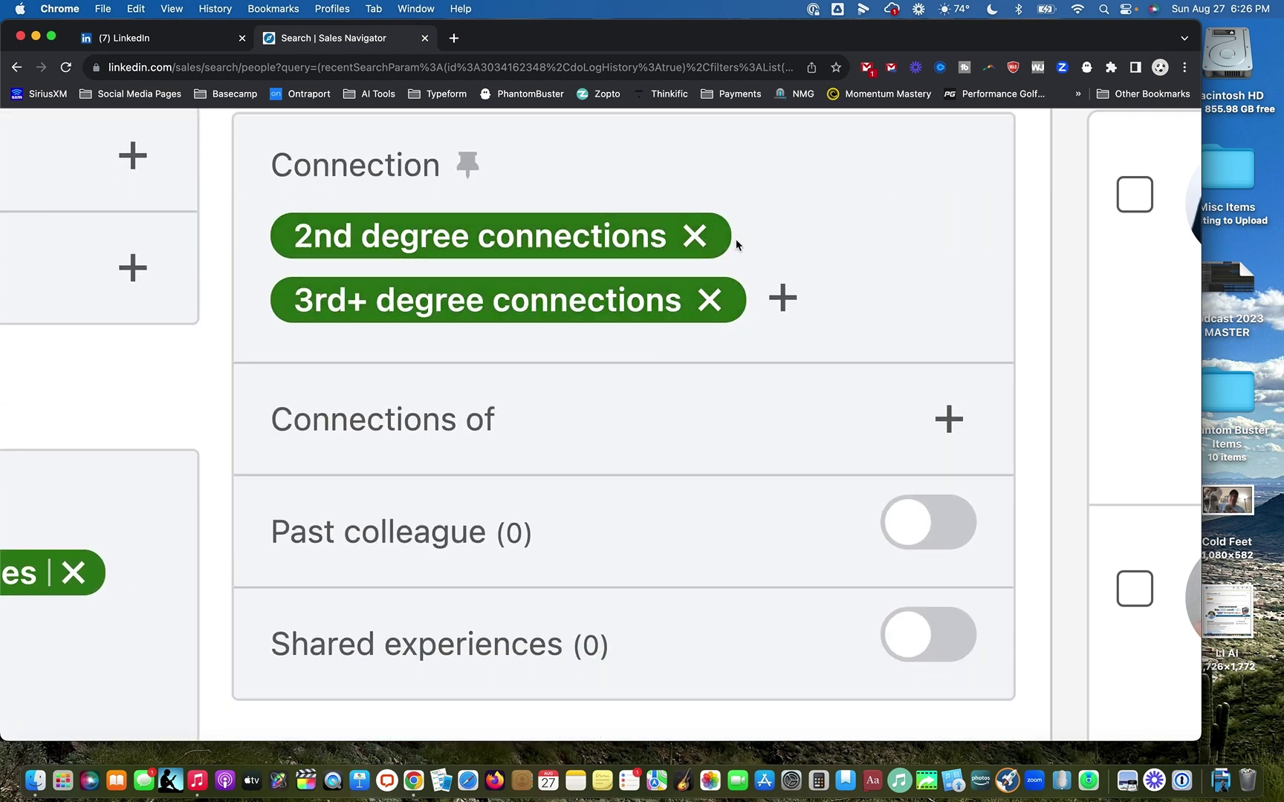
scroll(694, 237, "down", 2)
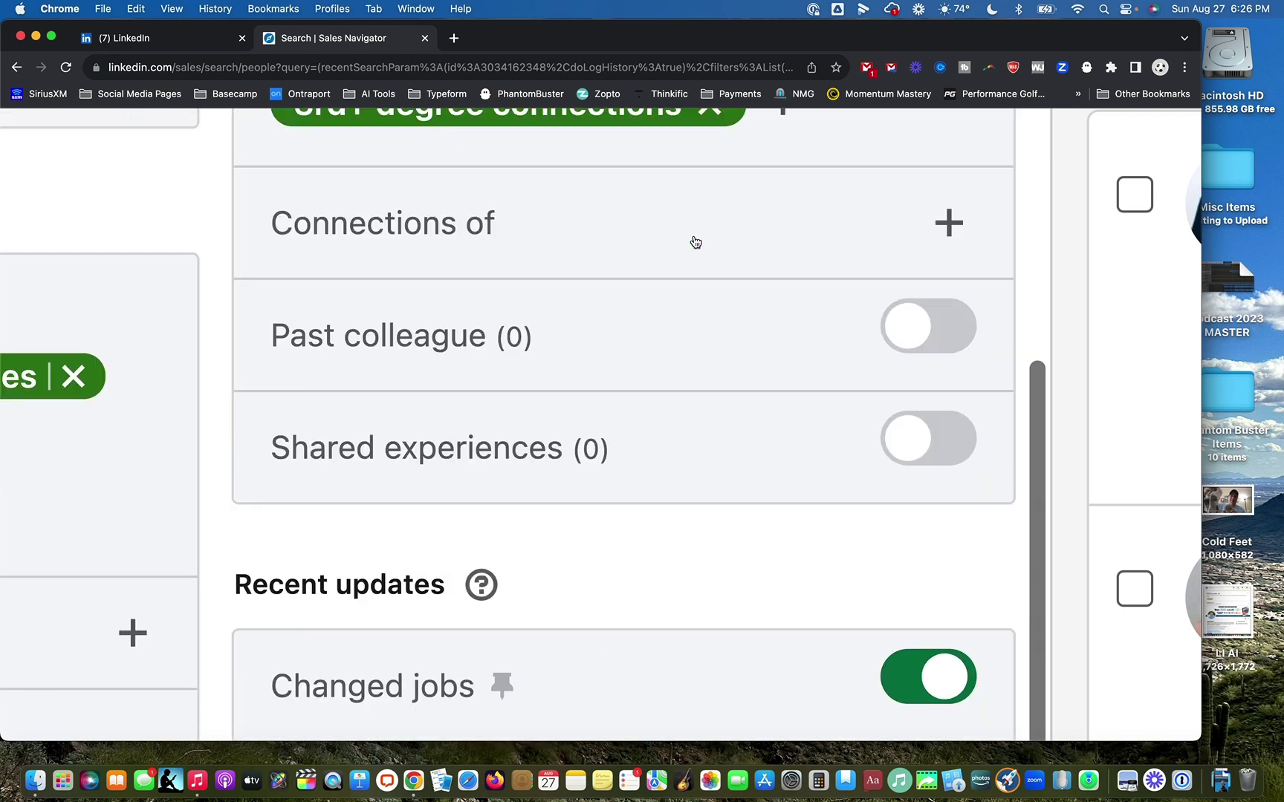
Expand and then collapse the Connections of filter.
left_click(957, 226)
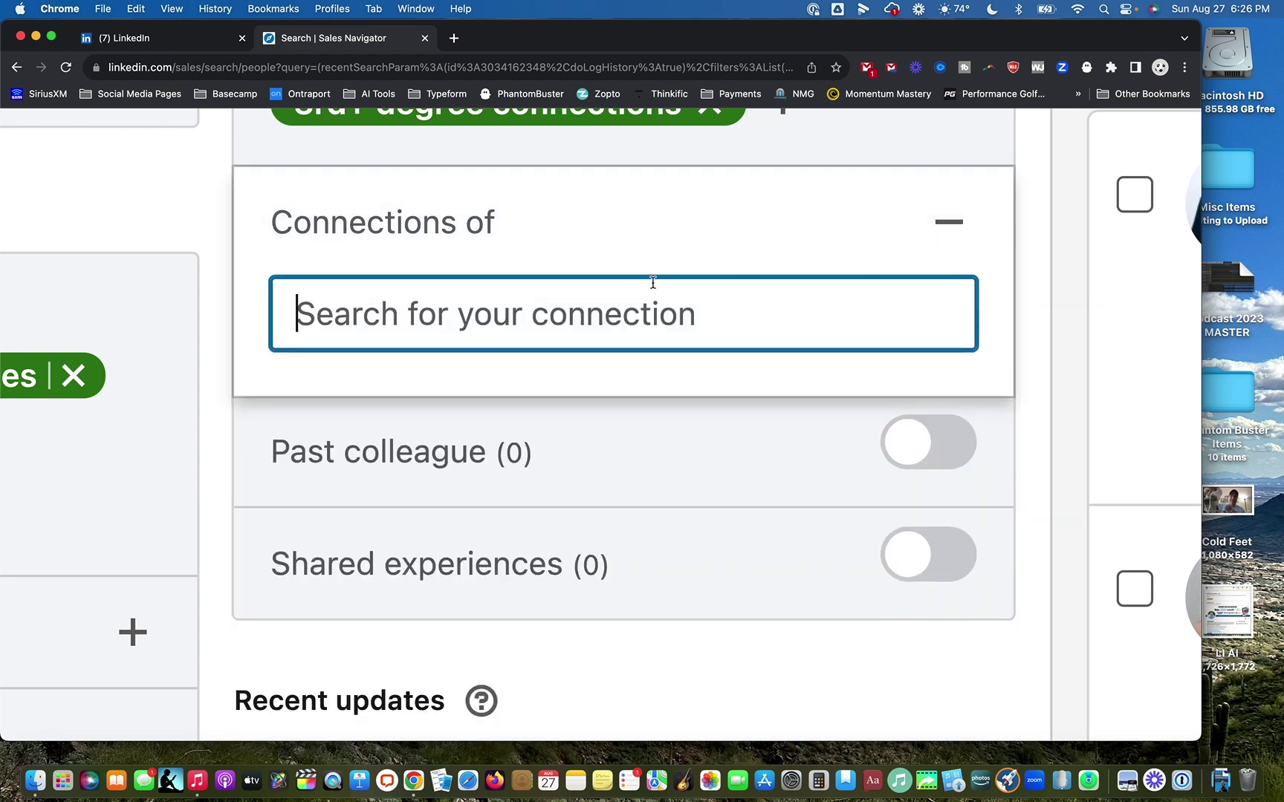
left_click(950, 223)
scroll(679, 437, "down", 5)
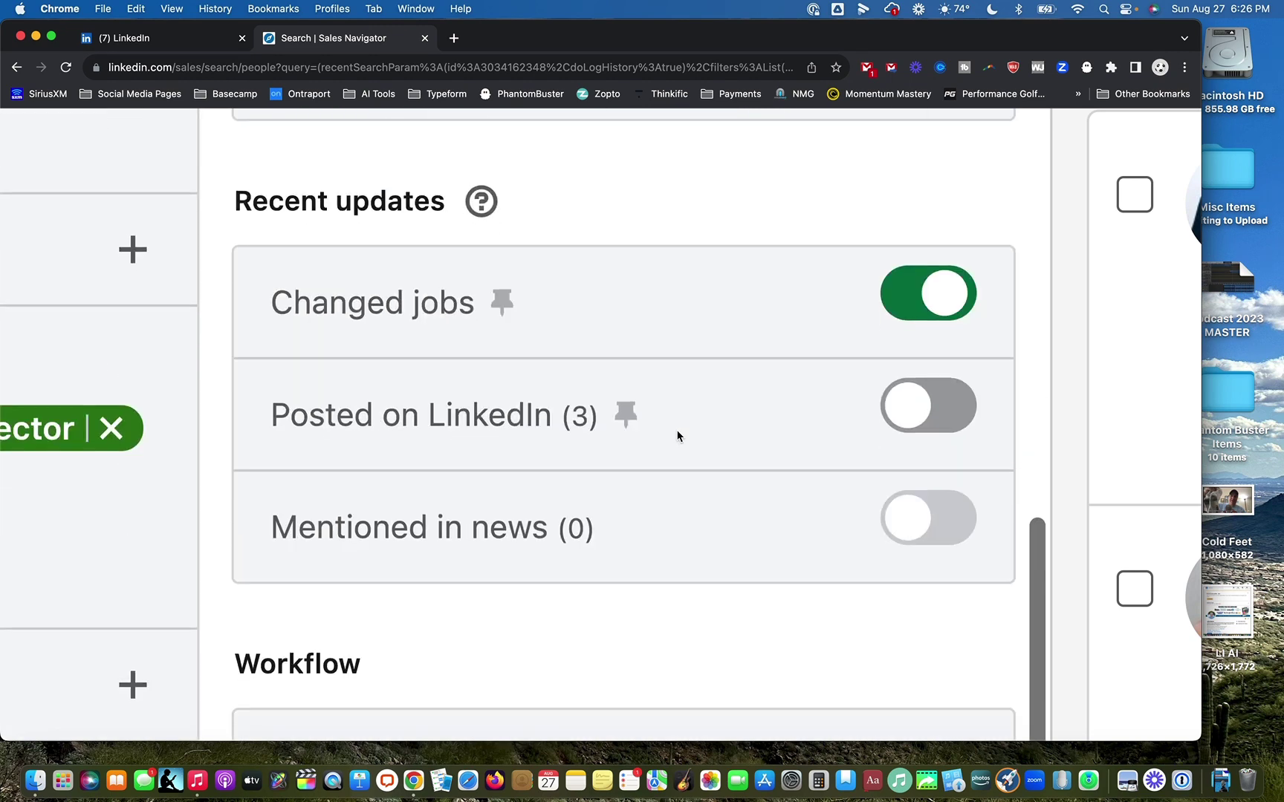
scroll(739, 395, "down", 1)
scroll(741, 382, "down", 5)
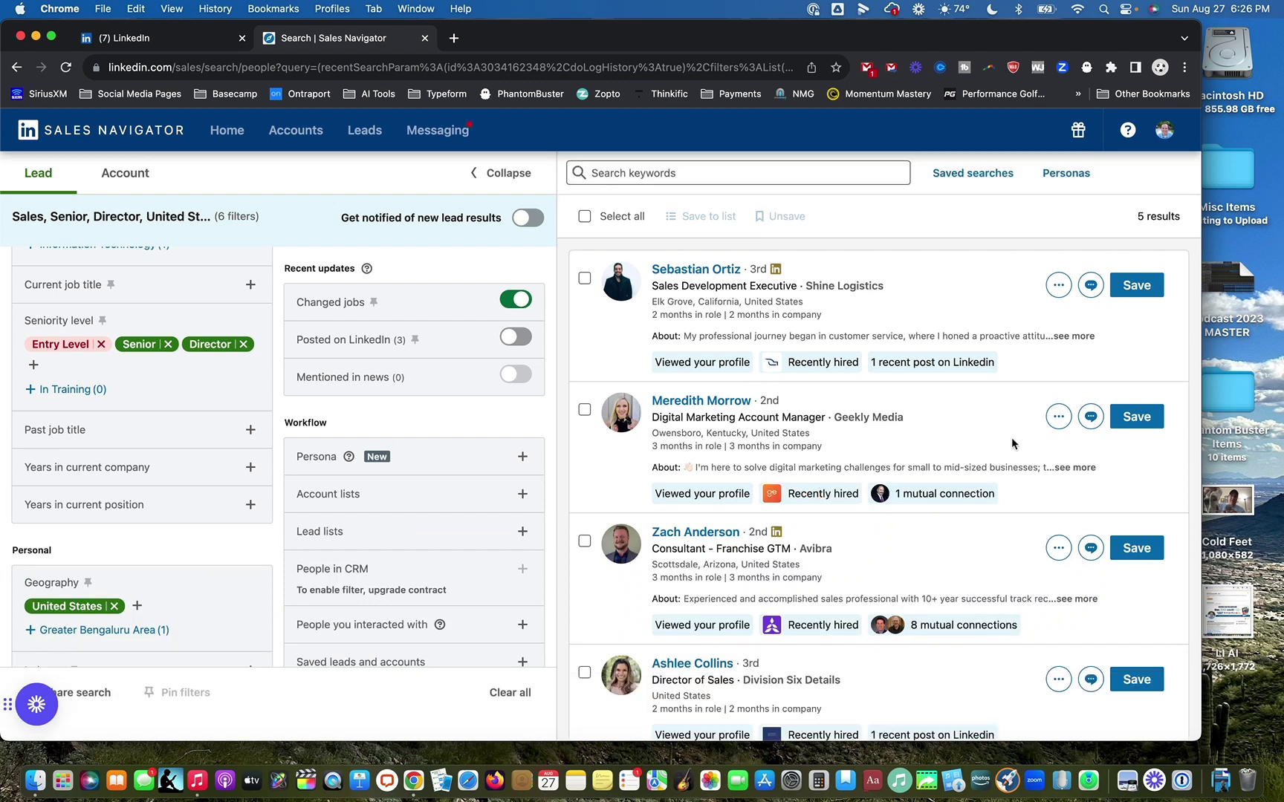
Open the '...' menu on the Avibra consultant's result to show Connect and View profile.
scroll(1010, 438, "up", 5)
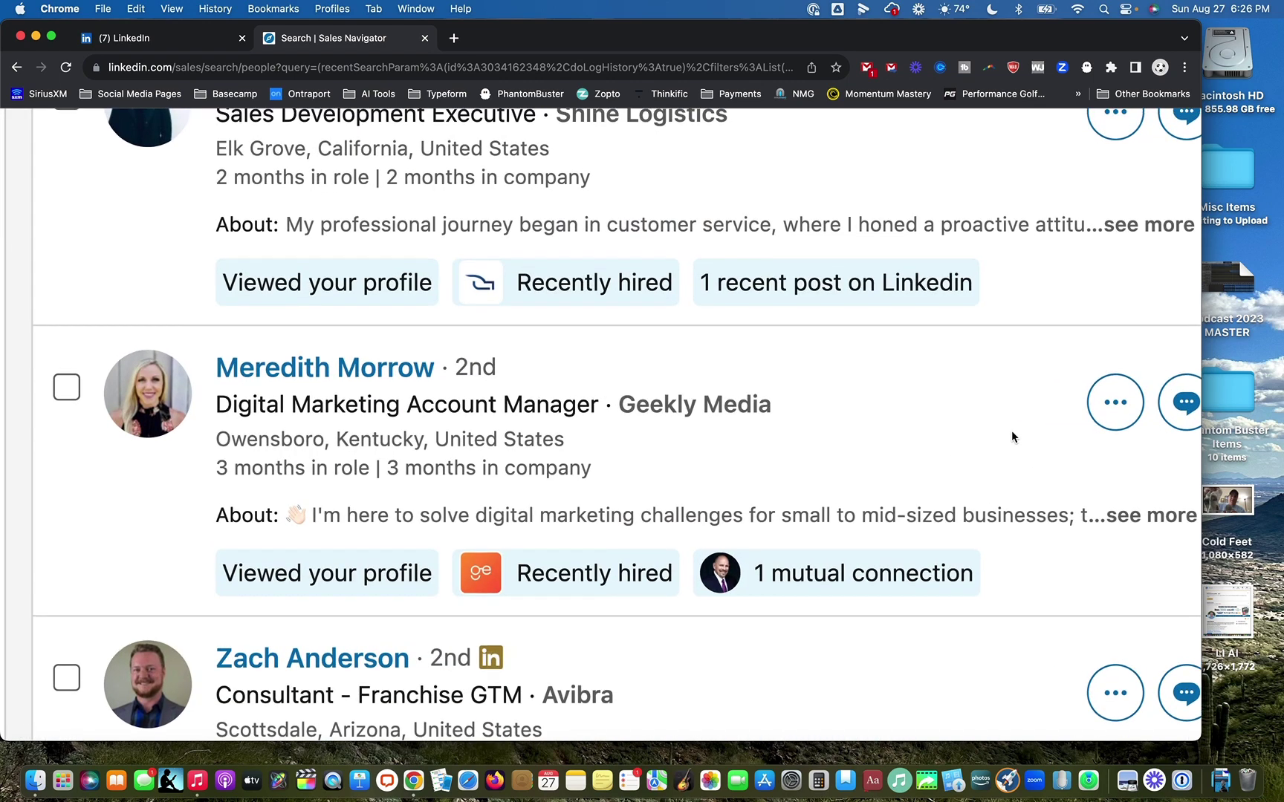
scroll(1011, 436, "down", 3)
scroll(1011, 437, "up", 5)
scroll(1011, 436, "down", 3)
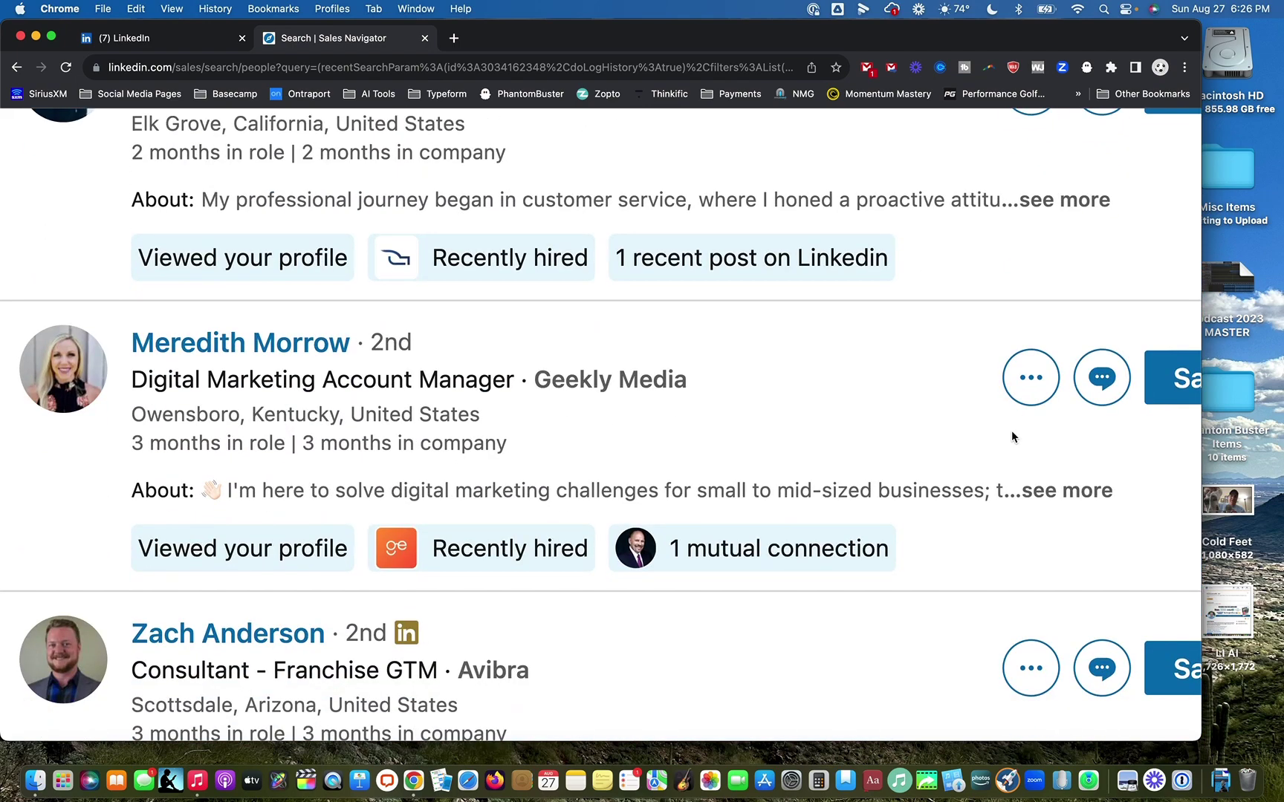
scroll(1011, 437, "down", 5)
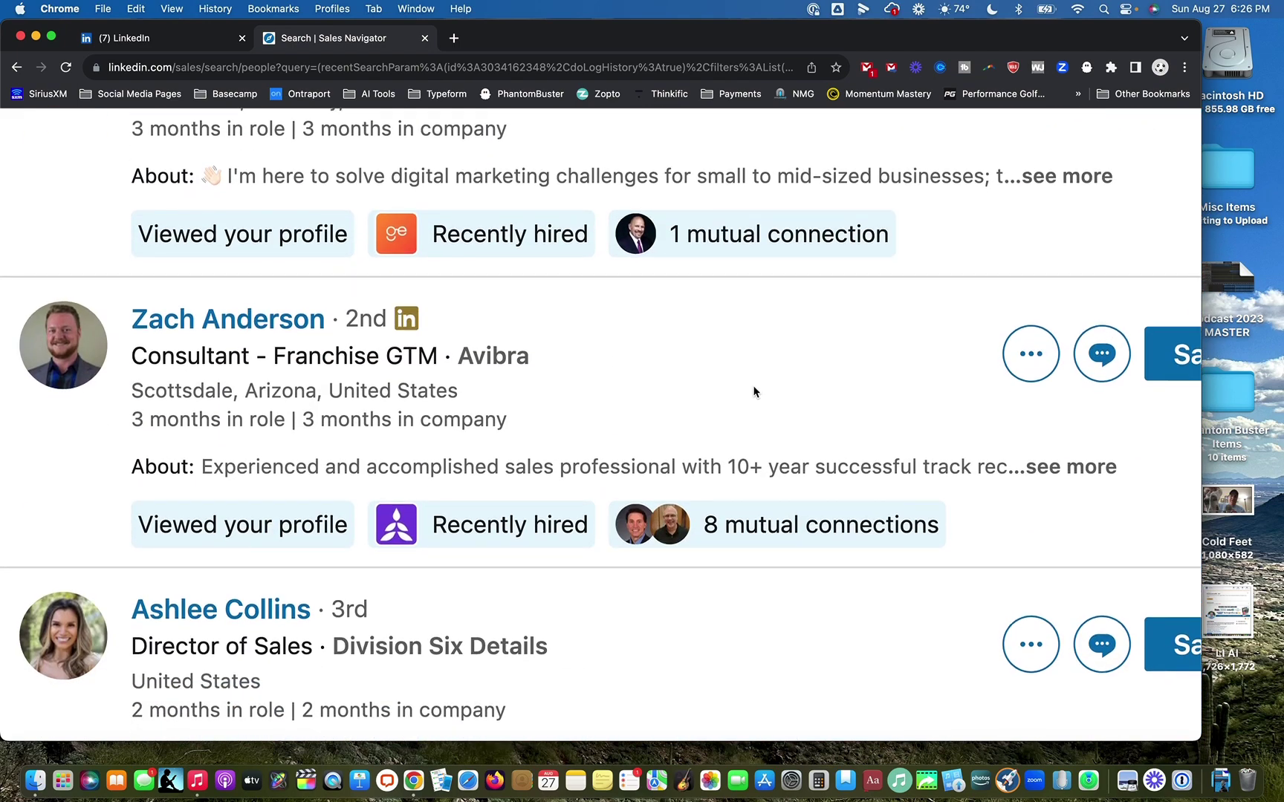
scroll(753, 392, "down", 2)
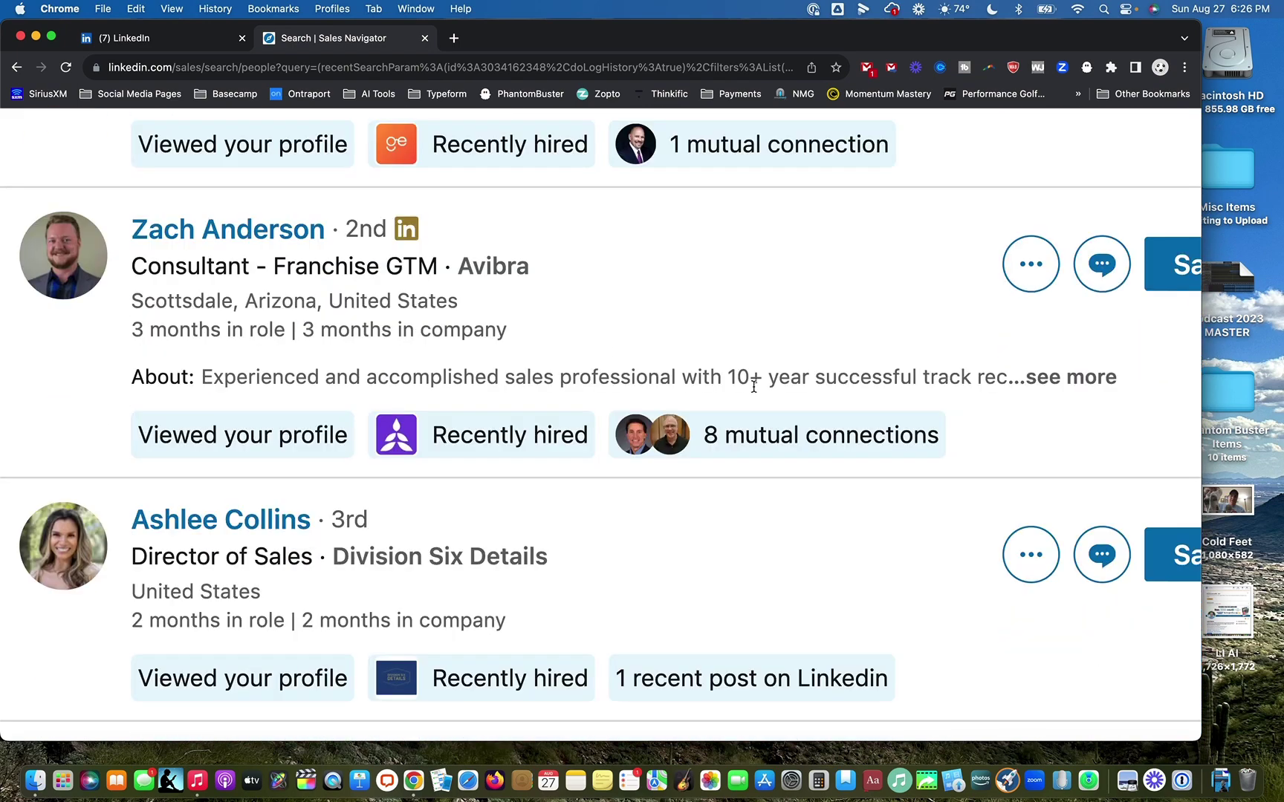
scroll(754, 387, "down", 5)
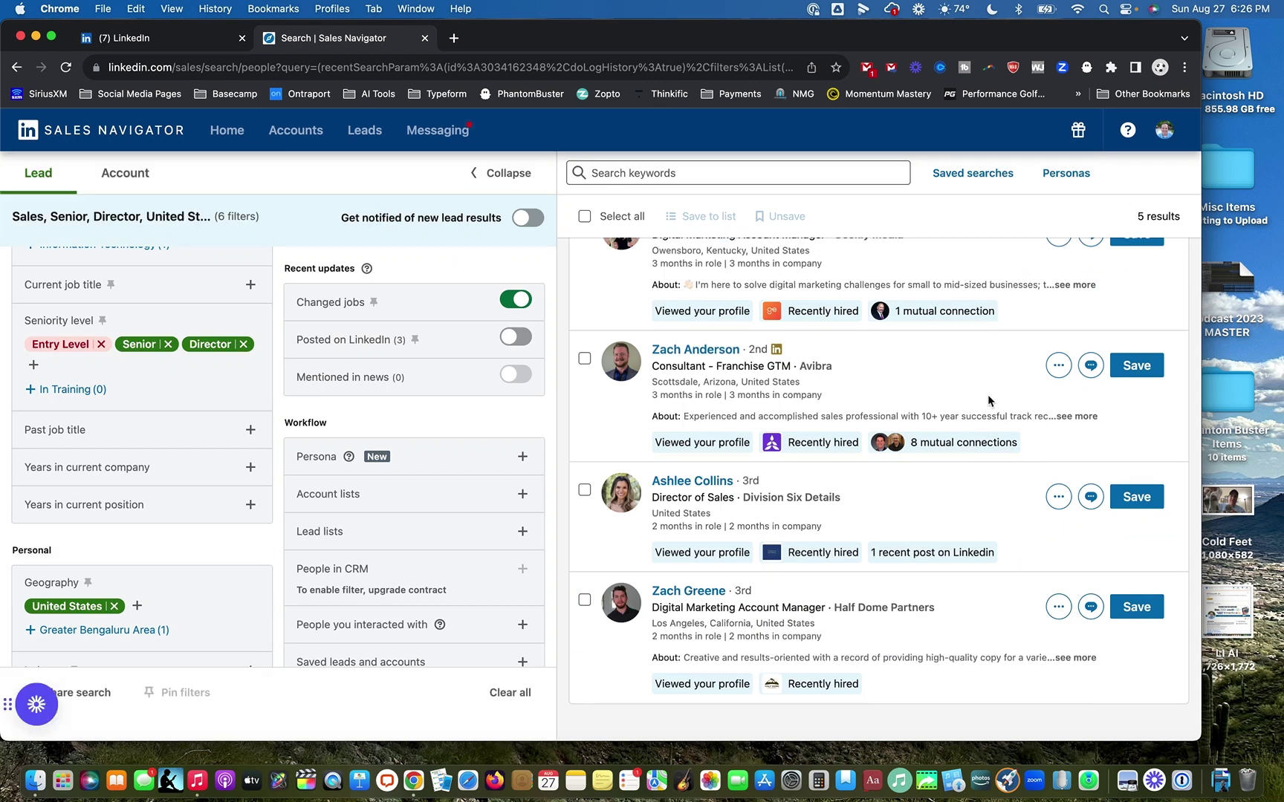
scroll(1098, 367, "up", 5)
scroll(1098, 377, "up", 3)
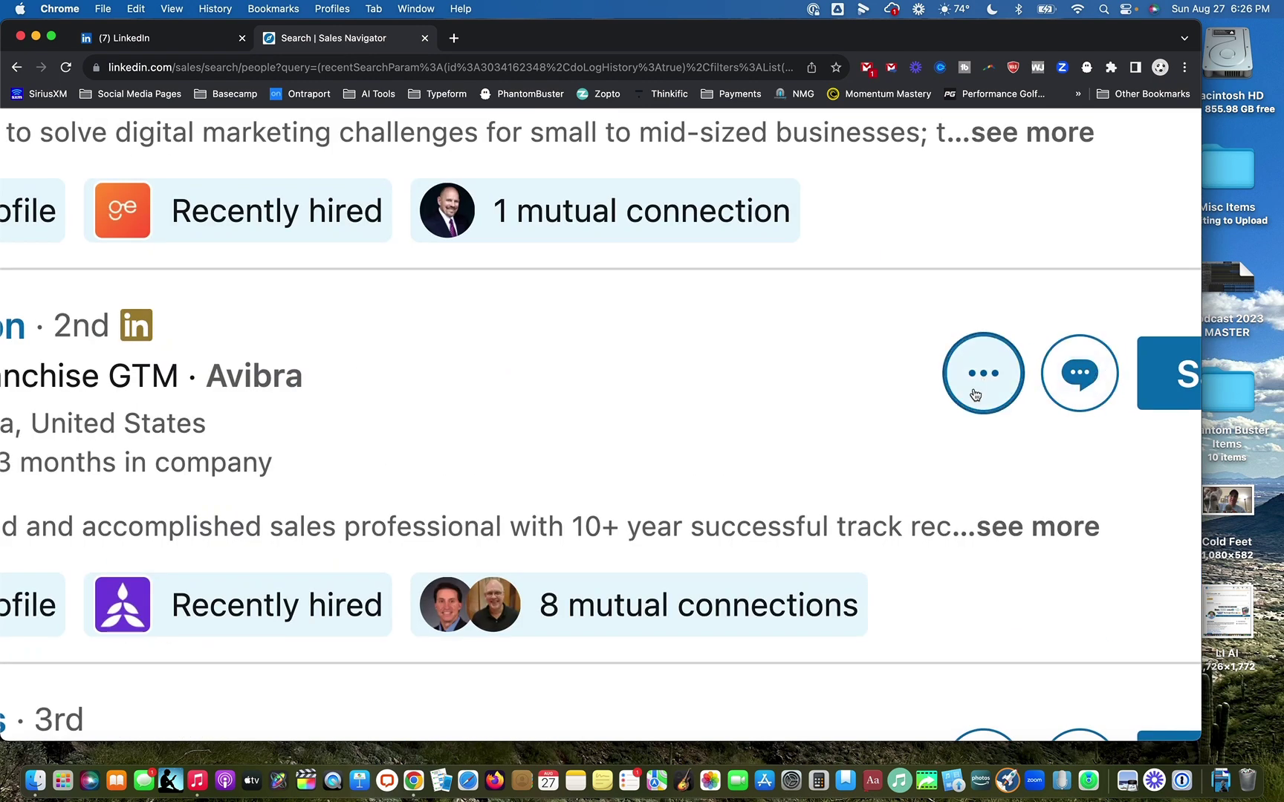
scroll(962, 408, "down", 5)
left_click(1058, 380)
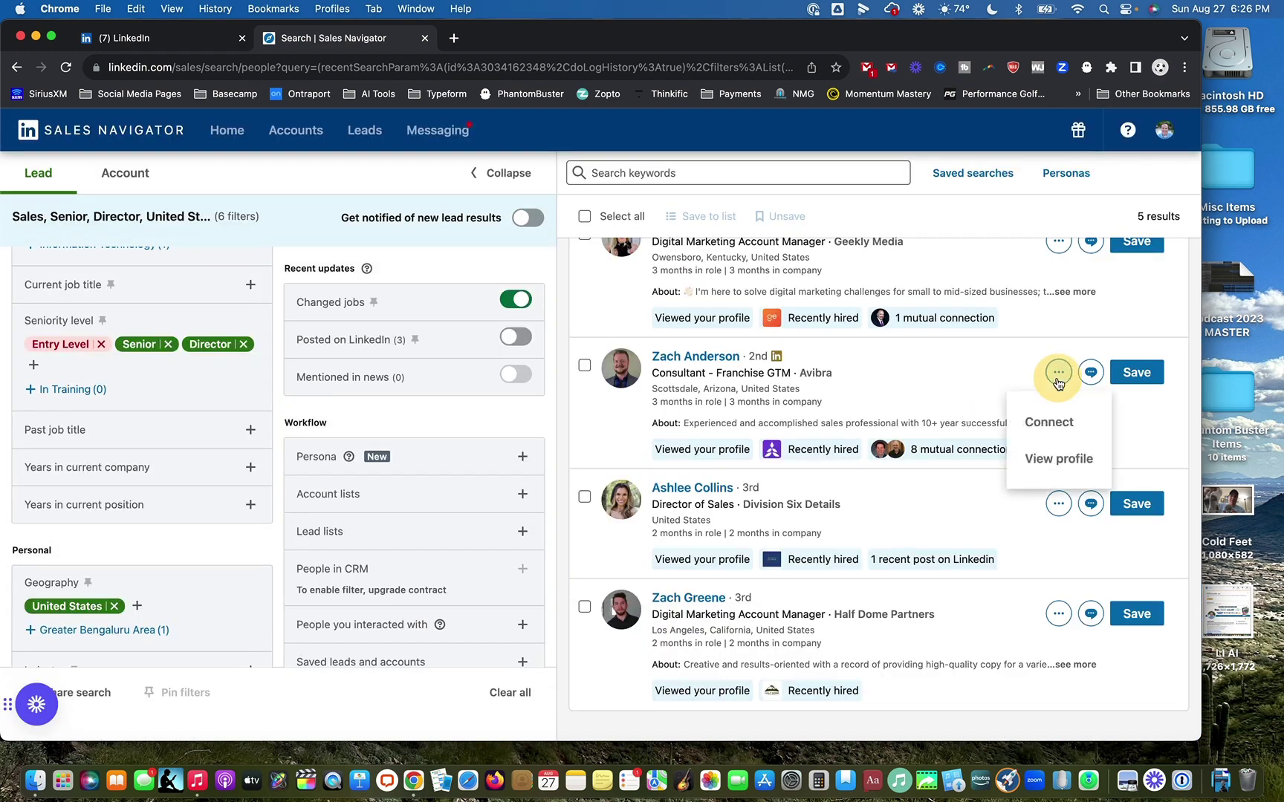
scroll(1061, 432, "up", 3)
scroll(1060, 433, "down", 3)
scroll(1133, 378, "up", 5)
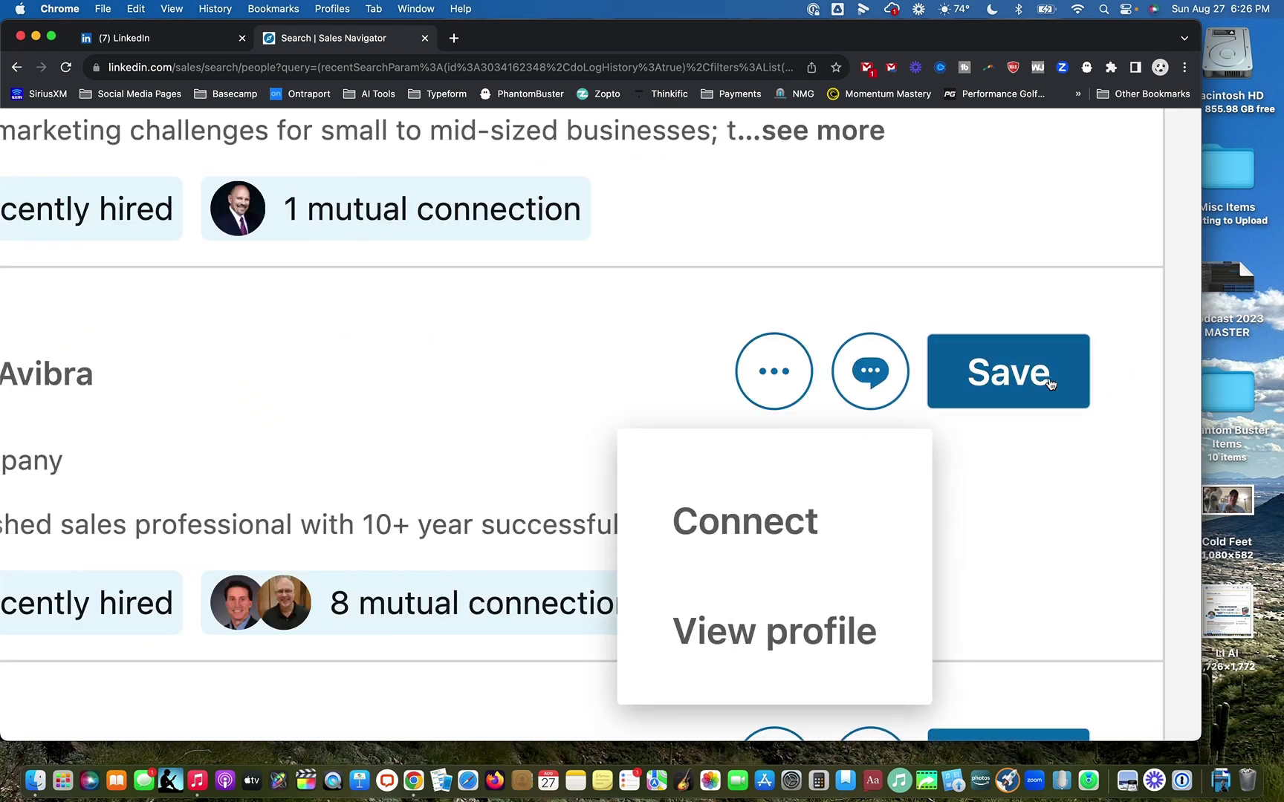
scroll(1041, 379, "down", 5)
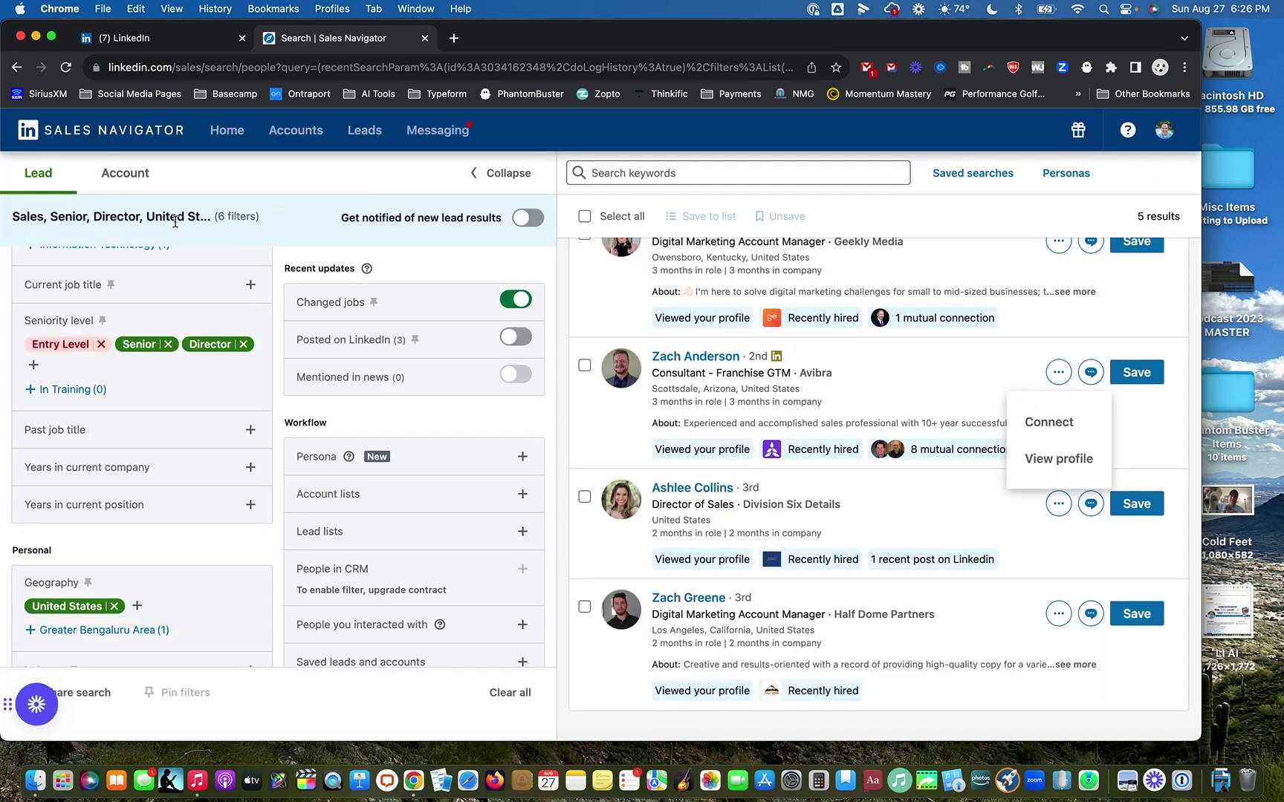
Close the Avibra consultant's Connect/View profile menu and scroll the filters back up.
scroll(176, 221, "up", 5)
scroll(644, 252, "right", 5)
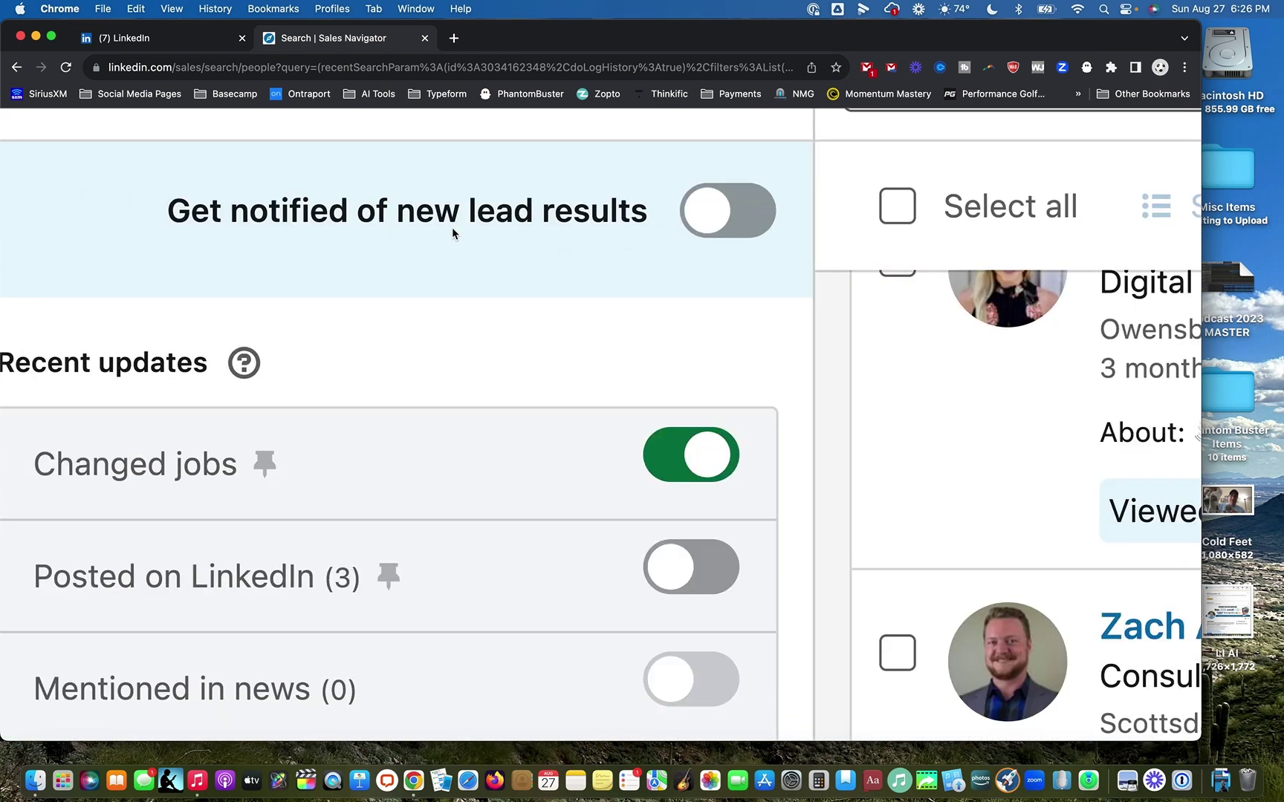
scroll(684, 221, "left", 10)
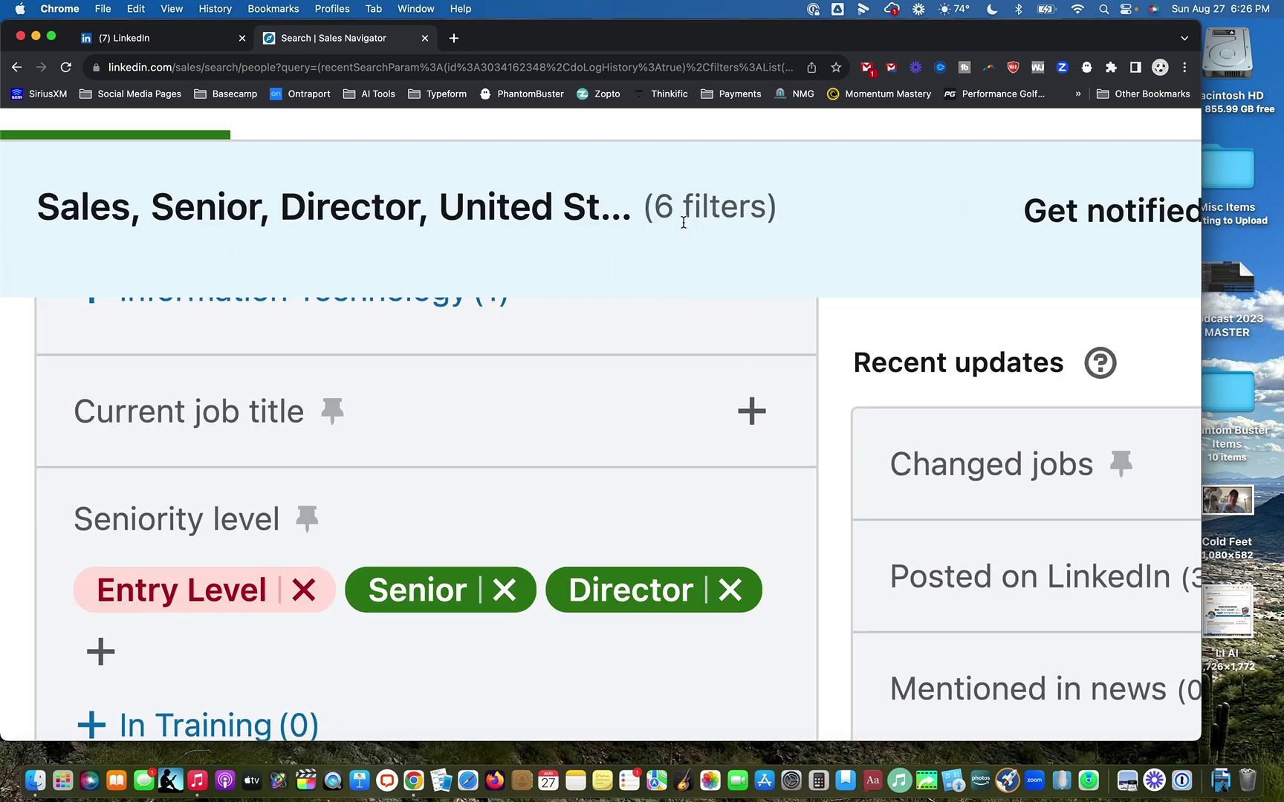
scroll(682, 221, "right", 10)
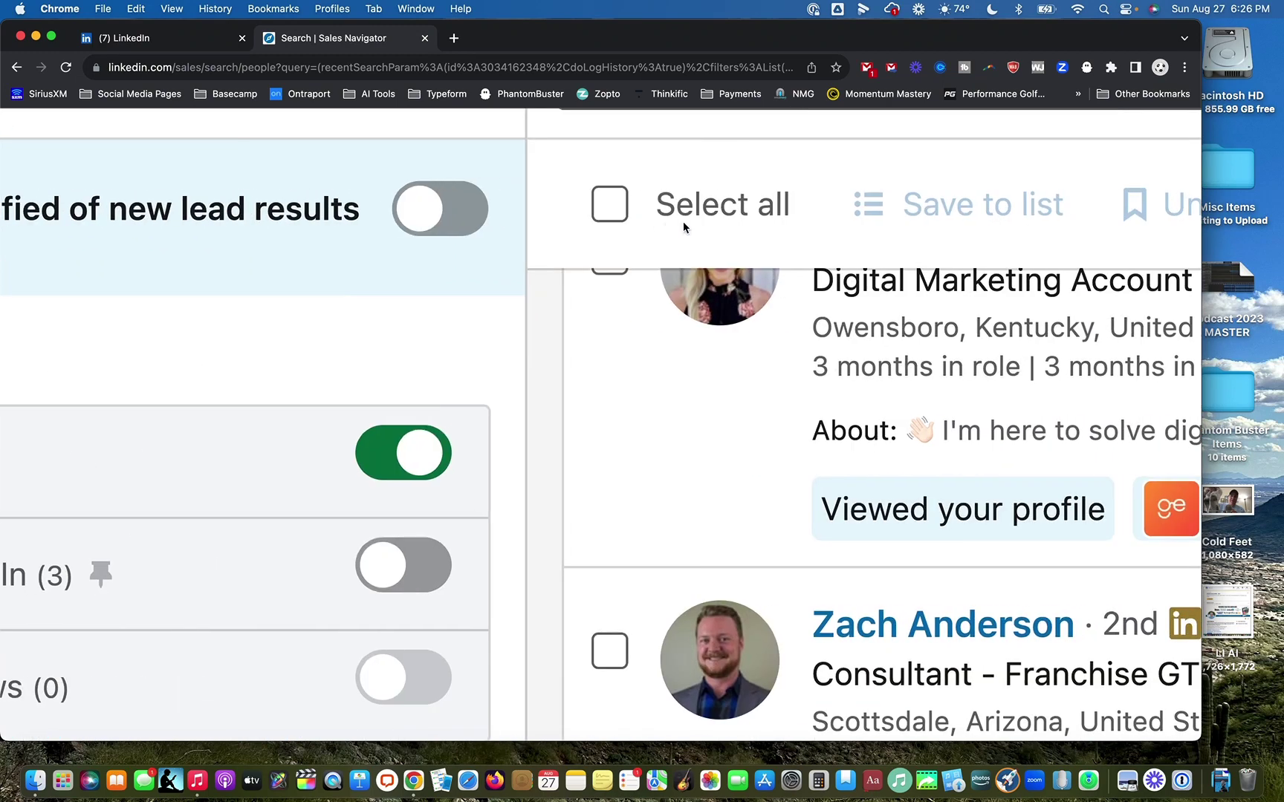
scroll(683, 221, "left", 10)
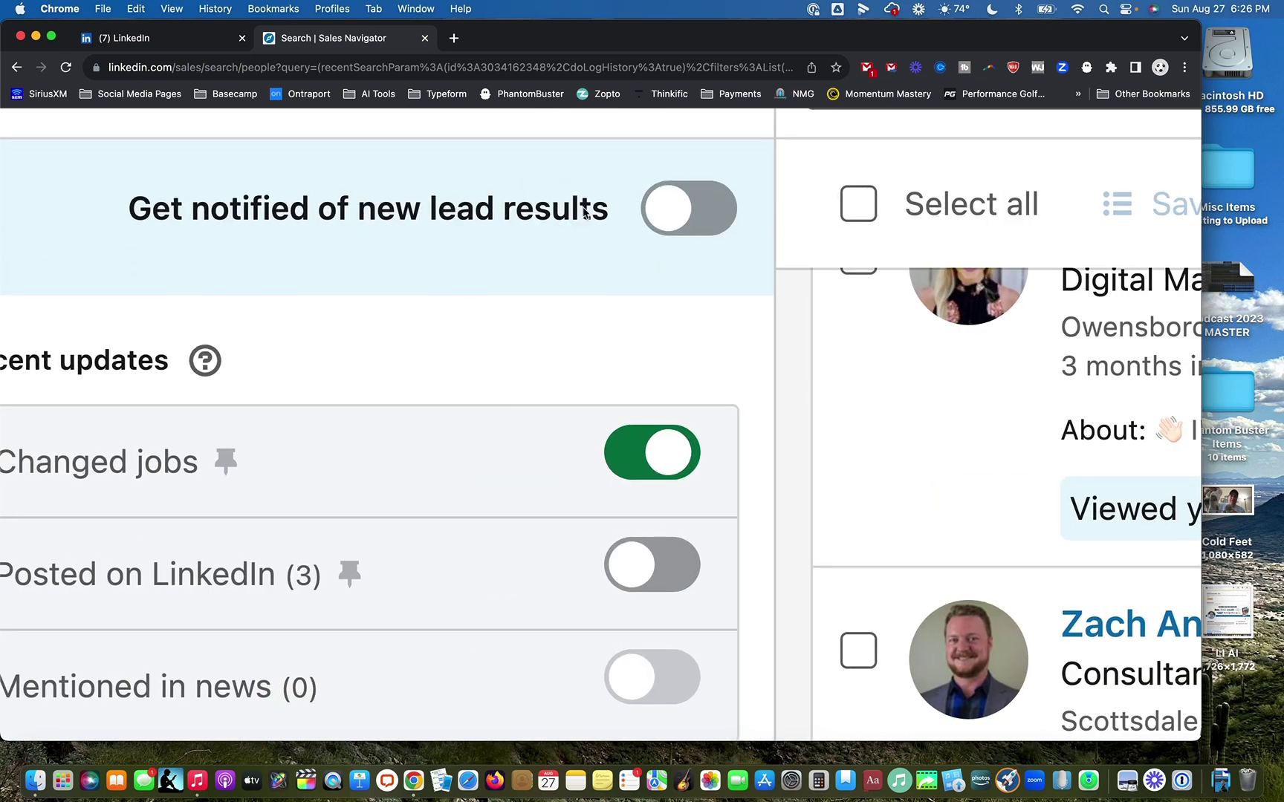
scroll(716, 229, "down", 5)
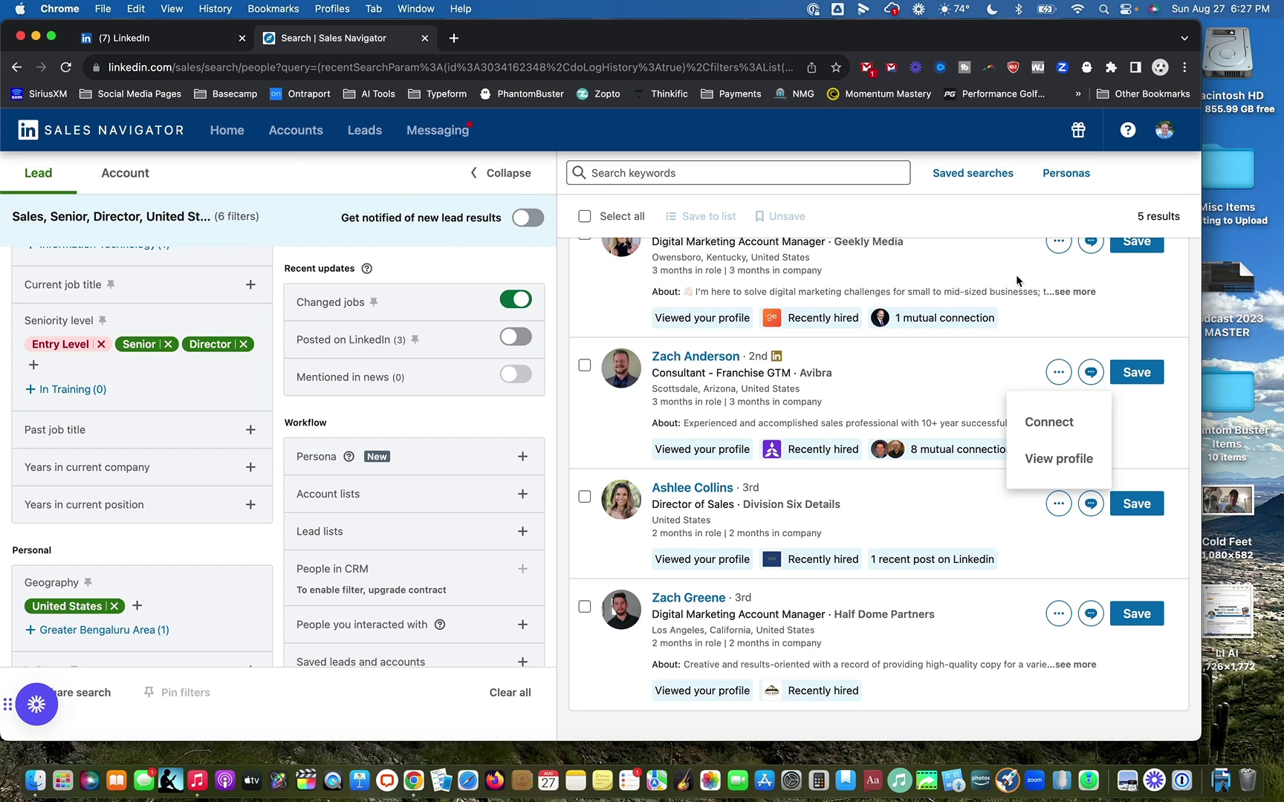
left_click(1001, 199)
scroll(347, 352, "up", 5)
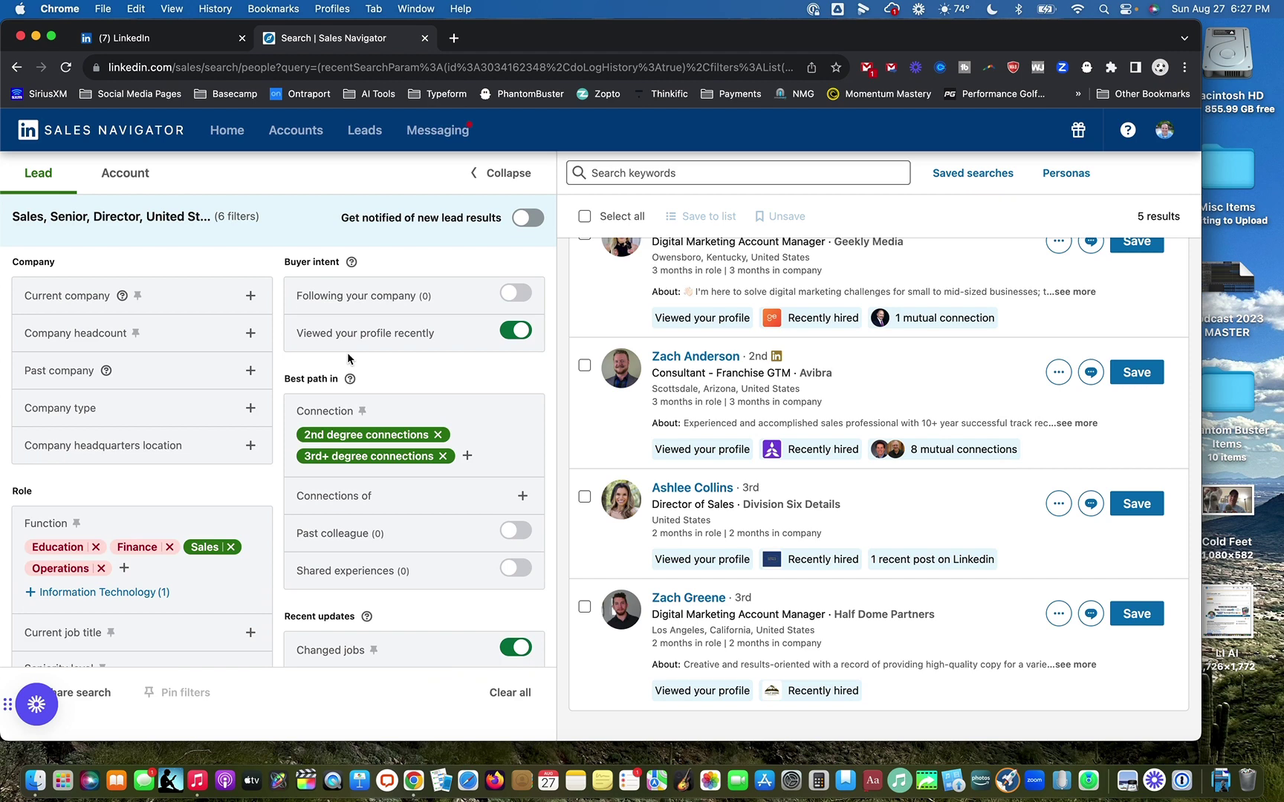
Switch to the (7) LinkedIn tab listing 1,541 profile viewers over 90 days.
left_click(117, 37)
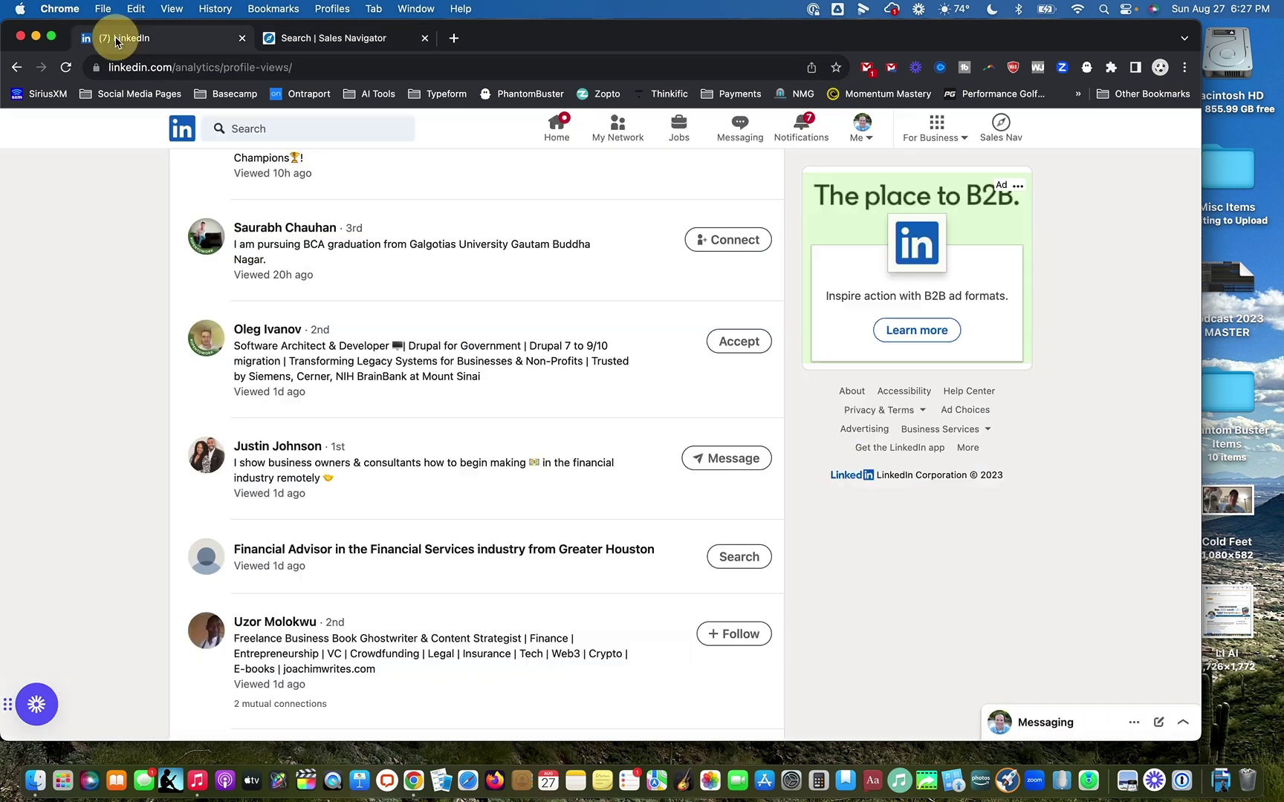
left_click(1126, 221)
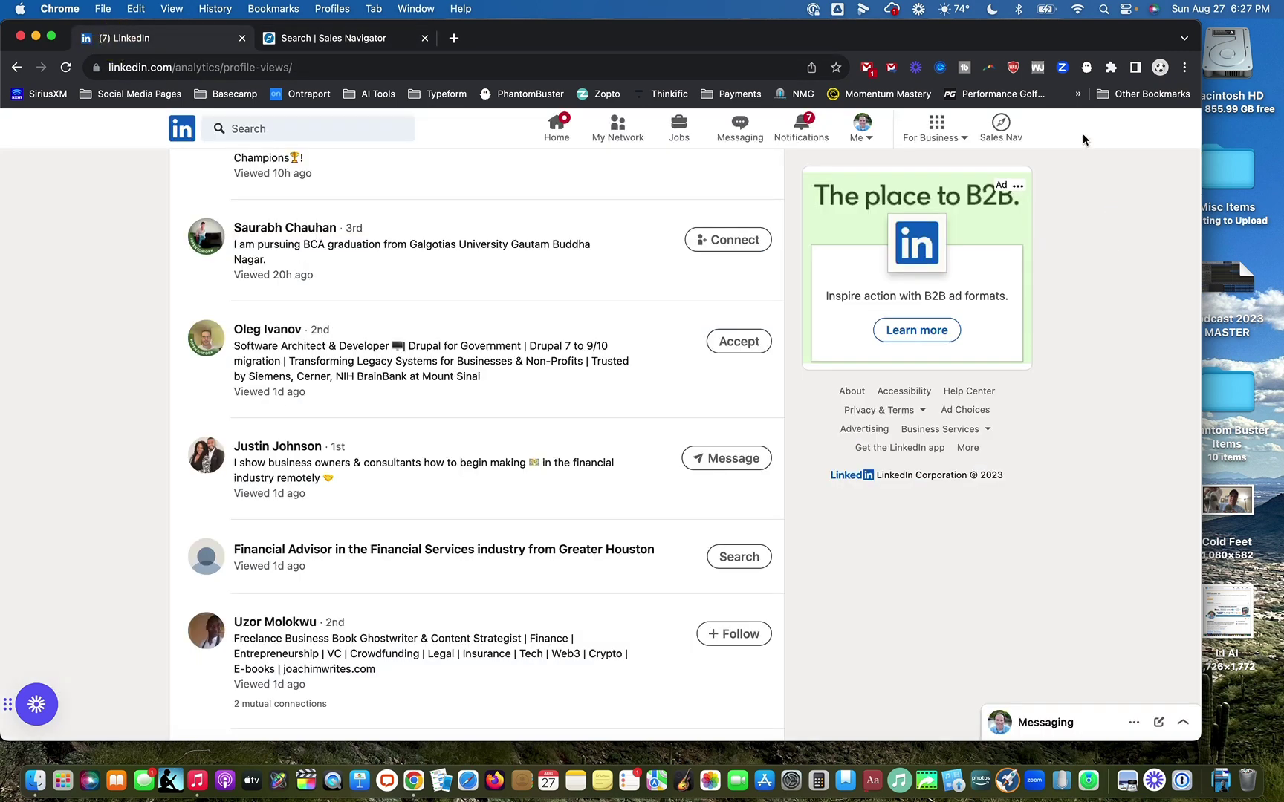
scroll(1082, 139, "up", 5)
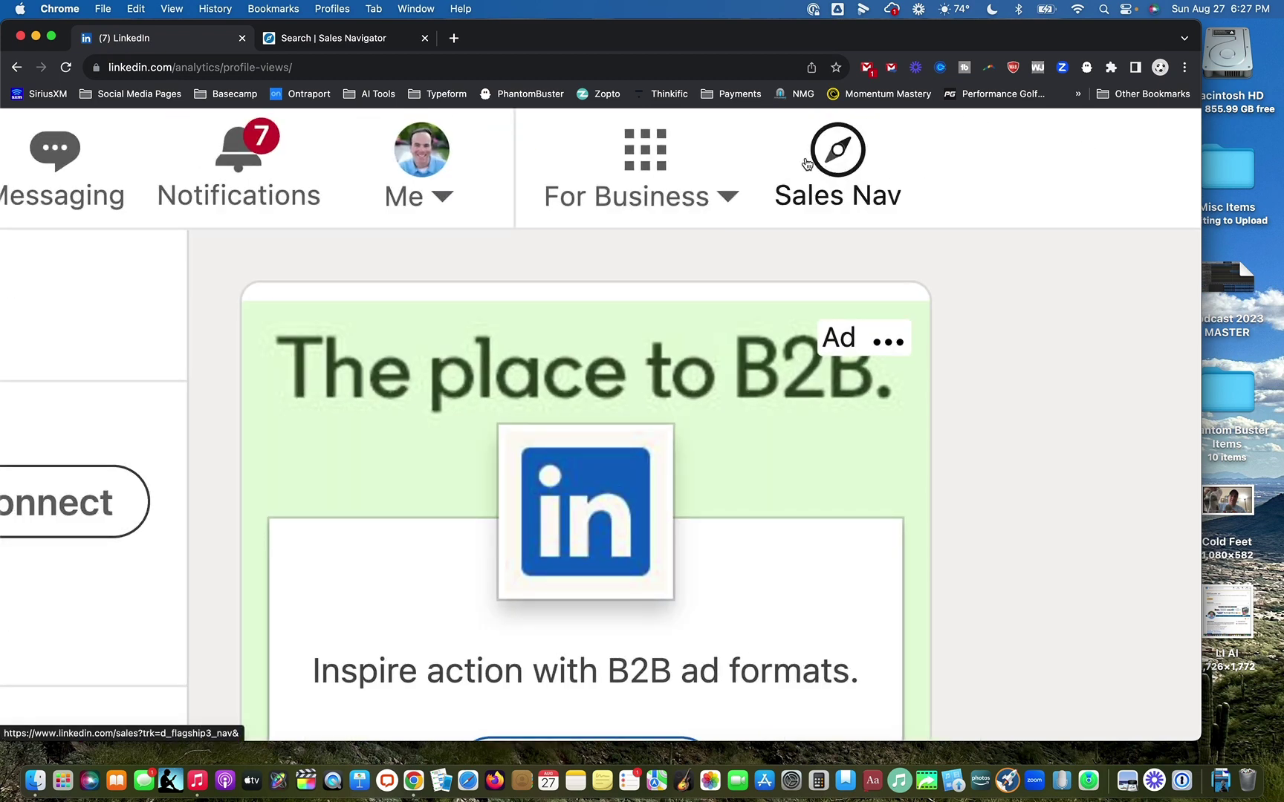
scroll(807, 163, "down", 5)
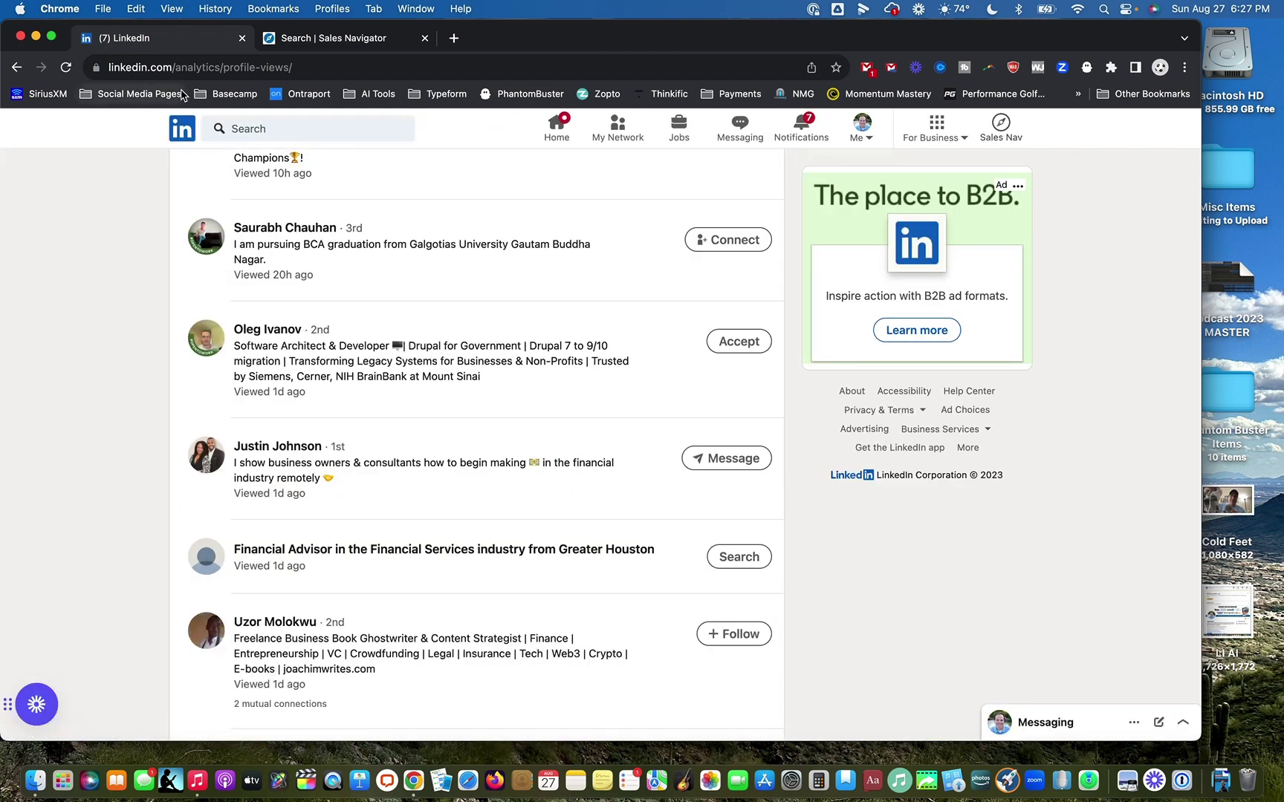
scroll(154, 121, "up", 5)
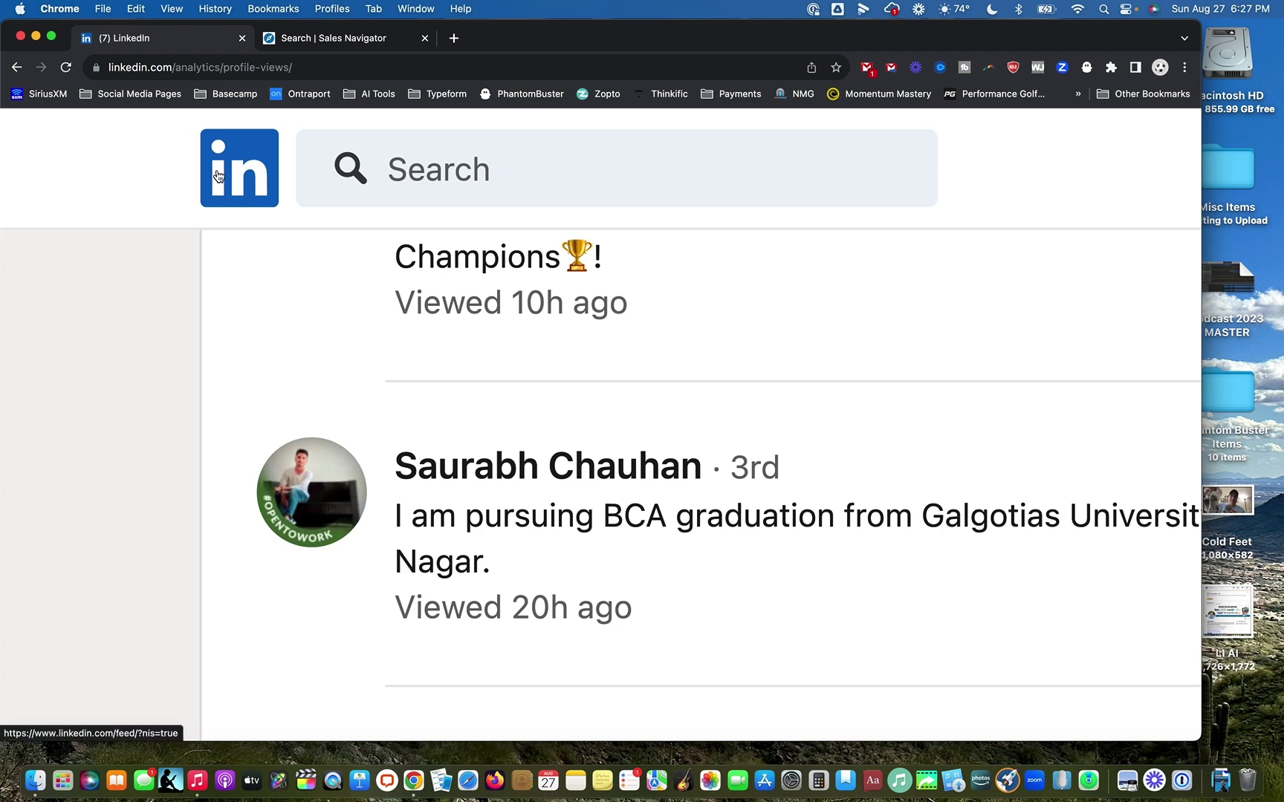
scroll(218, 176, "down", 5)
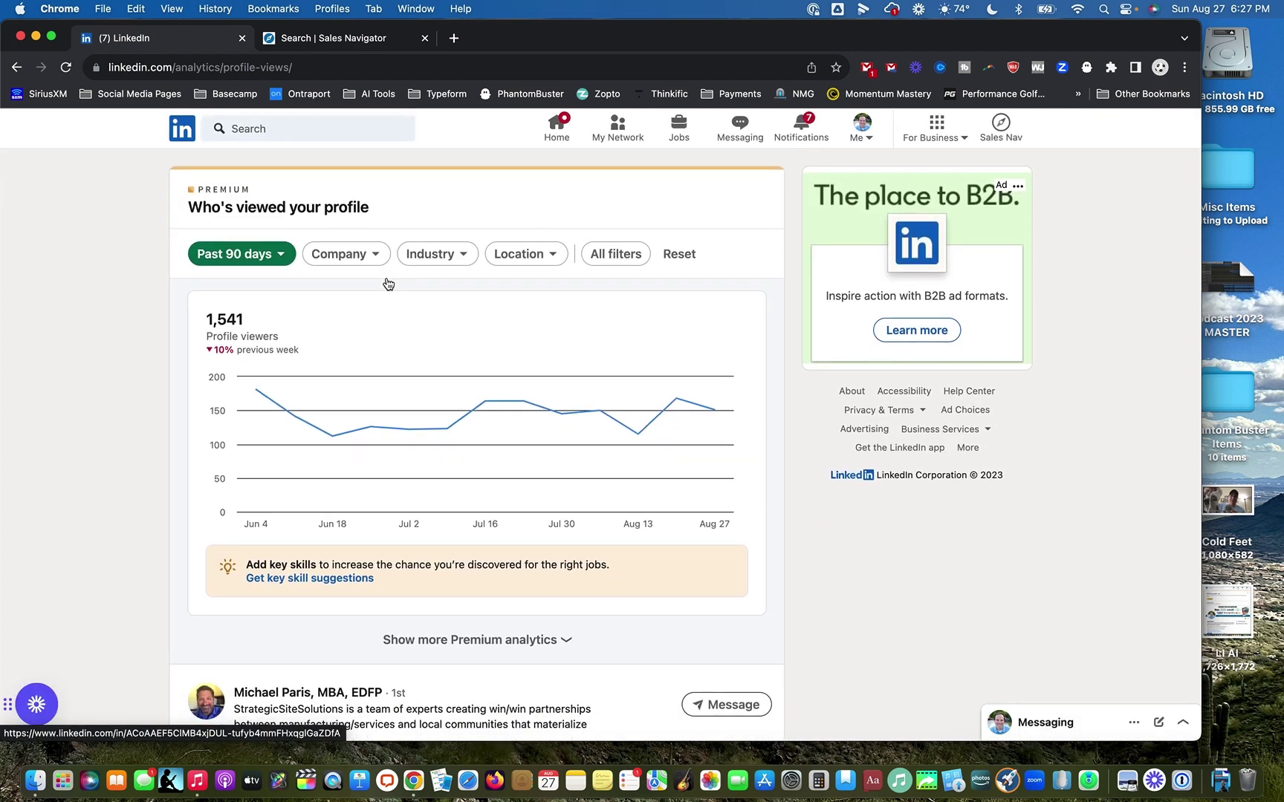
Go to the LinkedIn home feed and open your own profile.
left_click(177, 128)
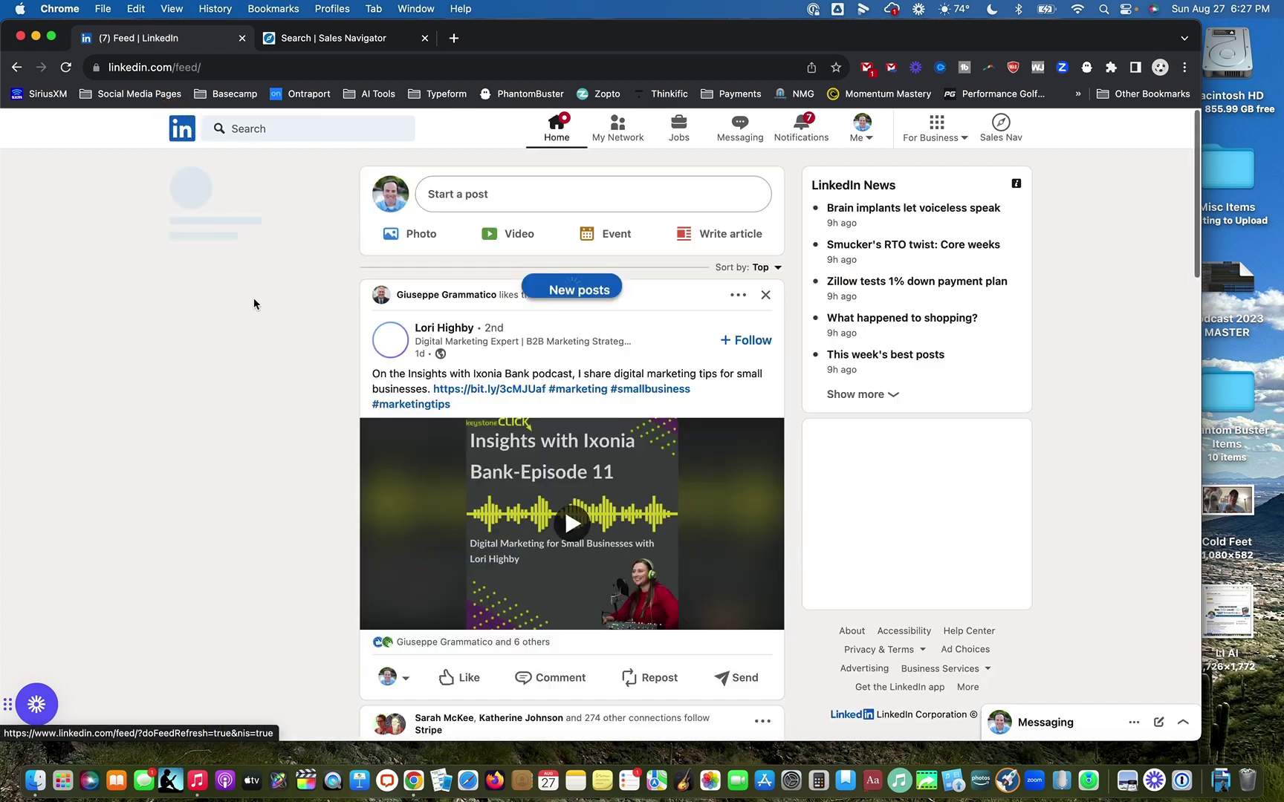
left_click(238, 218)
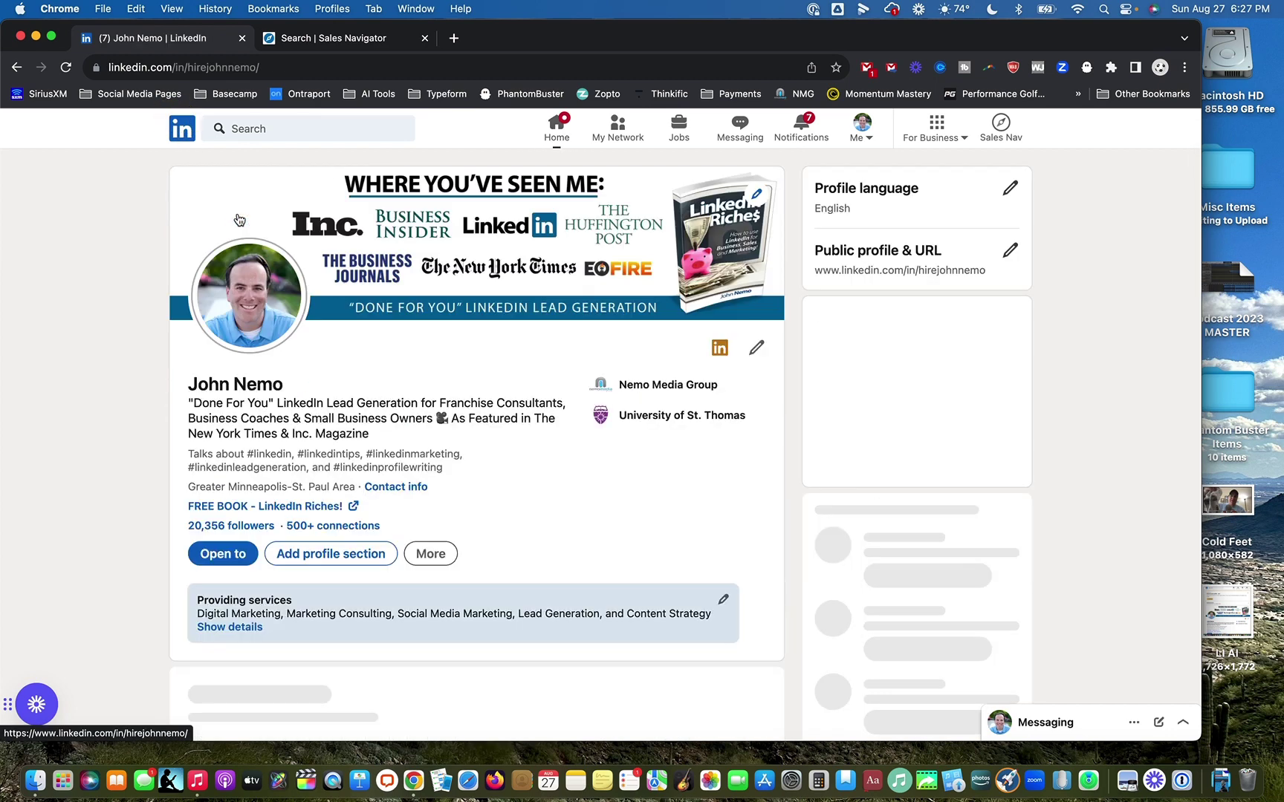
scroll(523, 430, "down", 3)
scroll(523, 430, "up", 3)
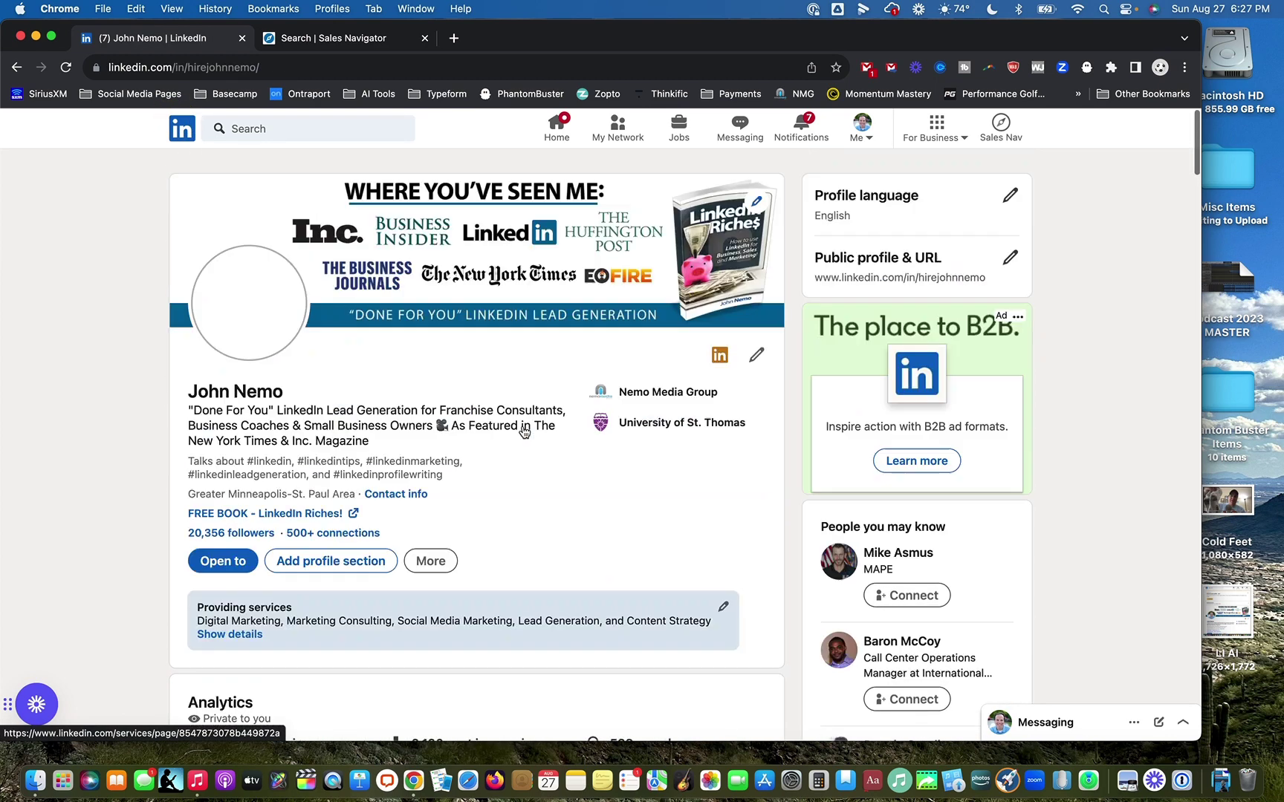
scroll(739, 430, "up", 5)
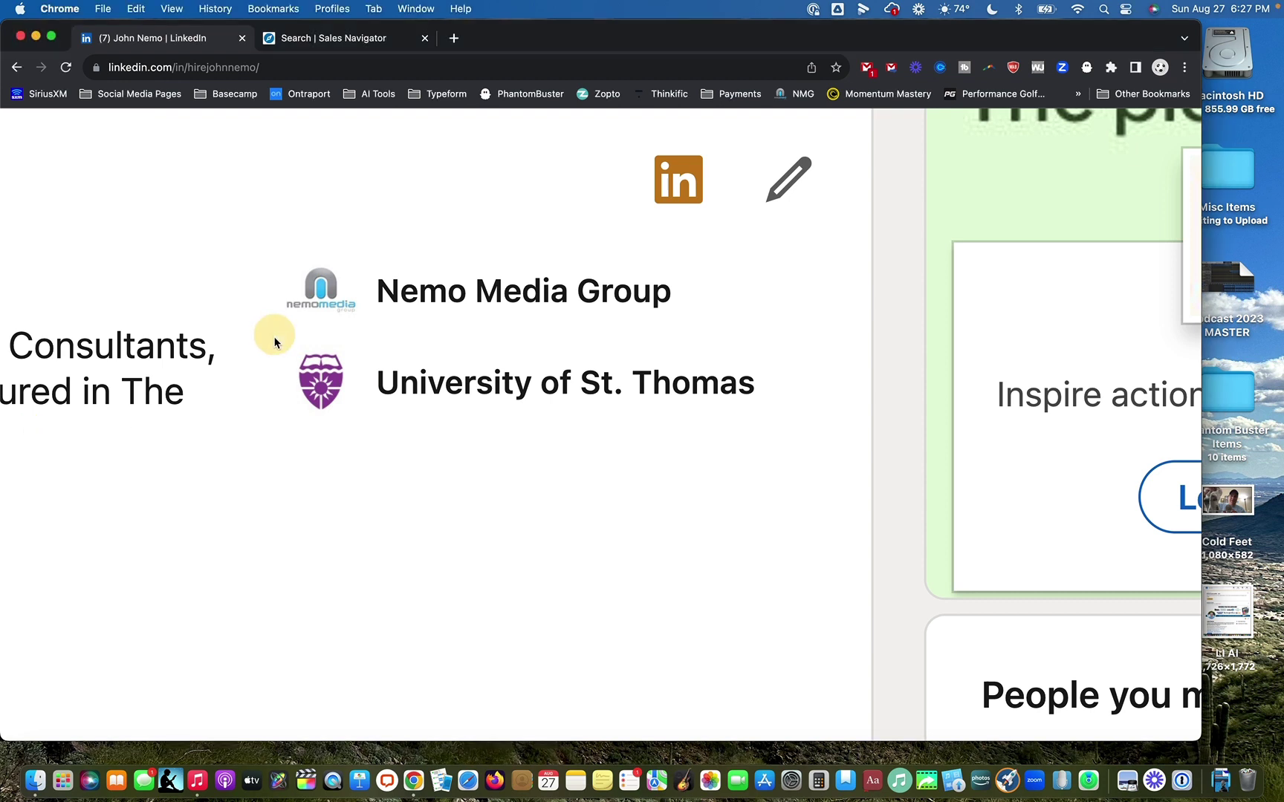
Annotate the University of St. Thomas education entry, then clear the red marks.
mouse_move(274, 435)
left_mouse_down()
mouse_move(843, 425)
mouse_move(534, 311)
mouse_move(253, 341)
mouse_move(294, 433)
left_mouse_up()
mouse_move(556, 401)
left_mouse_down()
mouse_move(522, 542)
mouse_move(597, 531)
left_mouse_up()
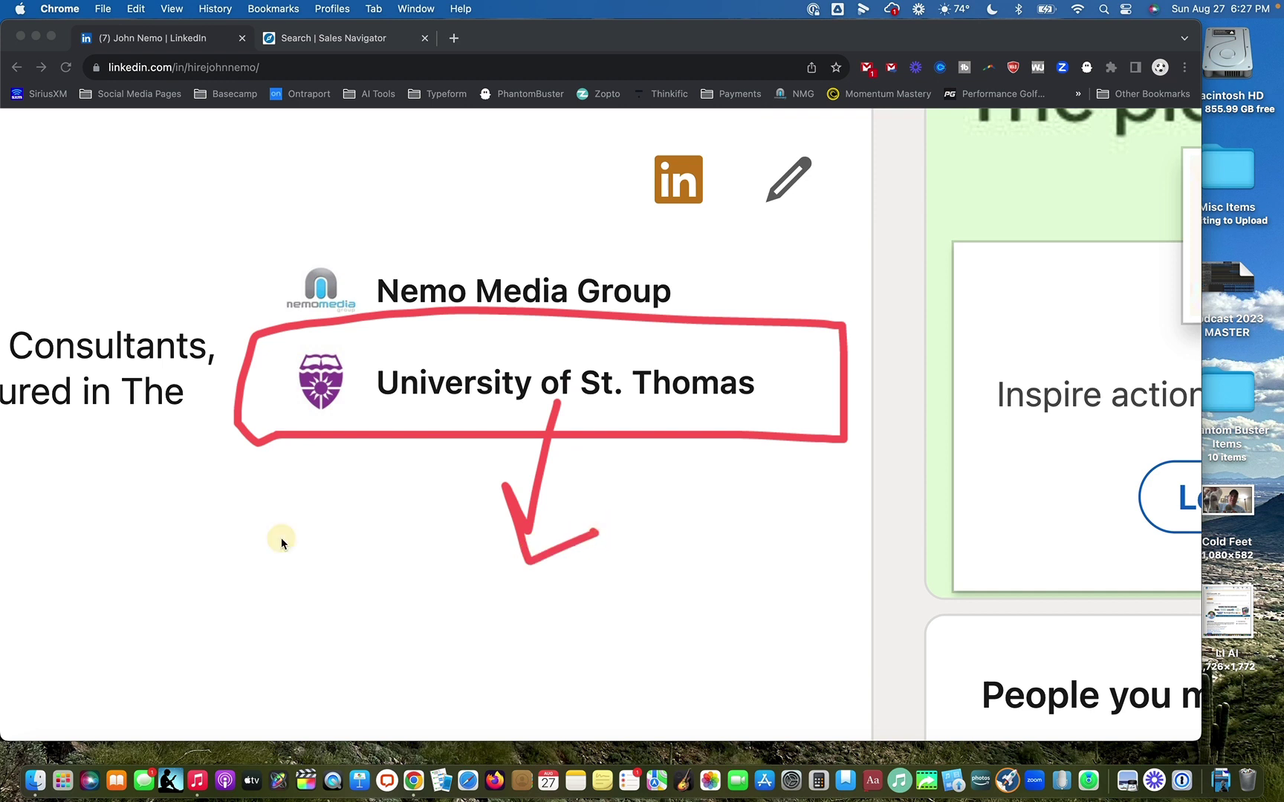
left_click_drag(281, 541, 538, 377)
mouse_move(658, 459)
left_mouse_down()
mouse_move(660, 494)
mouse_move(982, 308)
left_mouse_up()
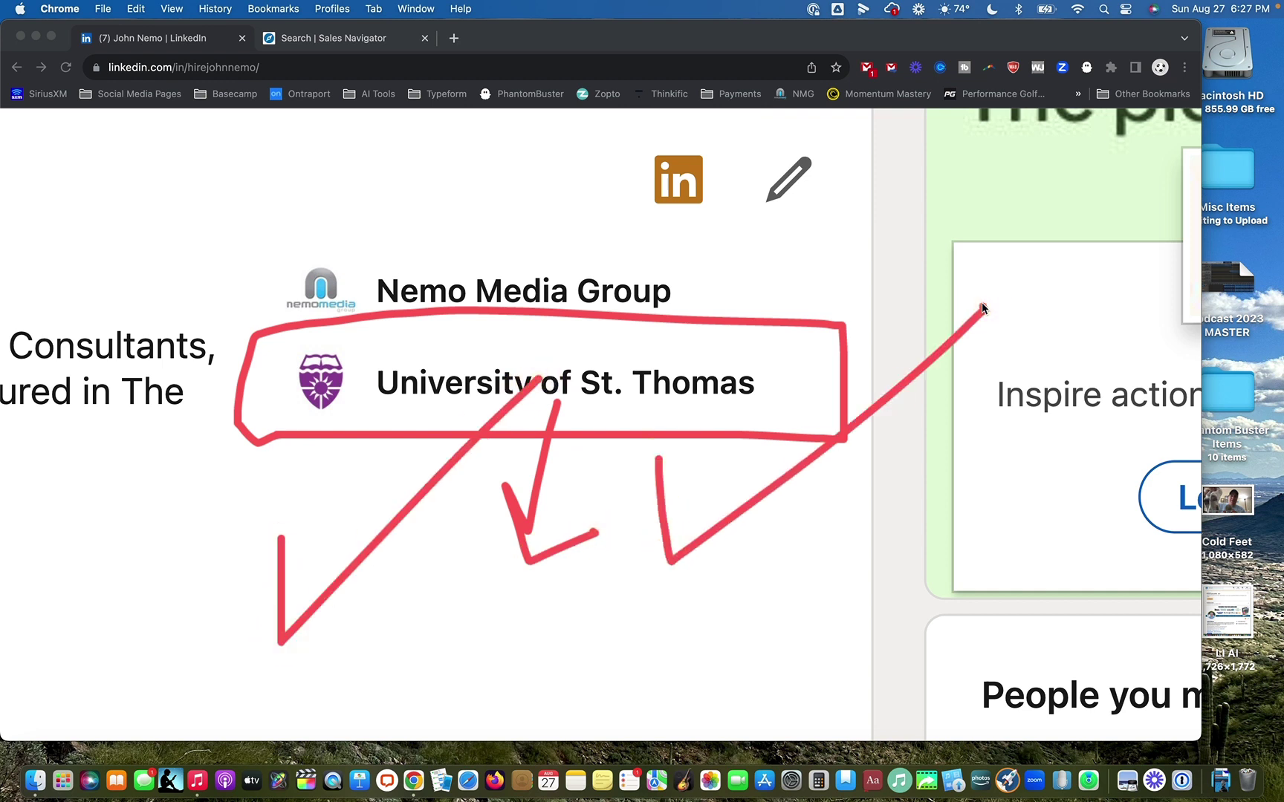
left_click(39, 445)
Reset the browser zoom and scroll the profile down to Recommendations.
scroll(362, 533, "left", 10)
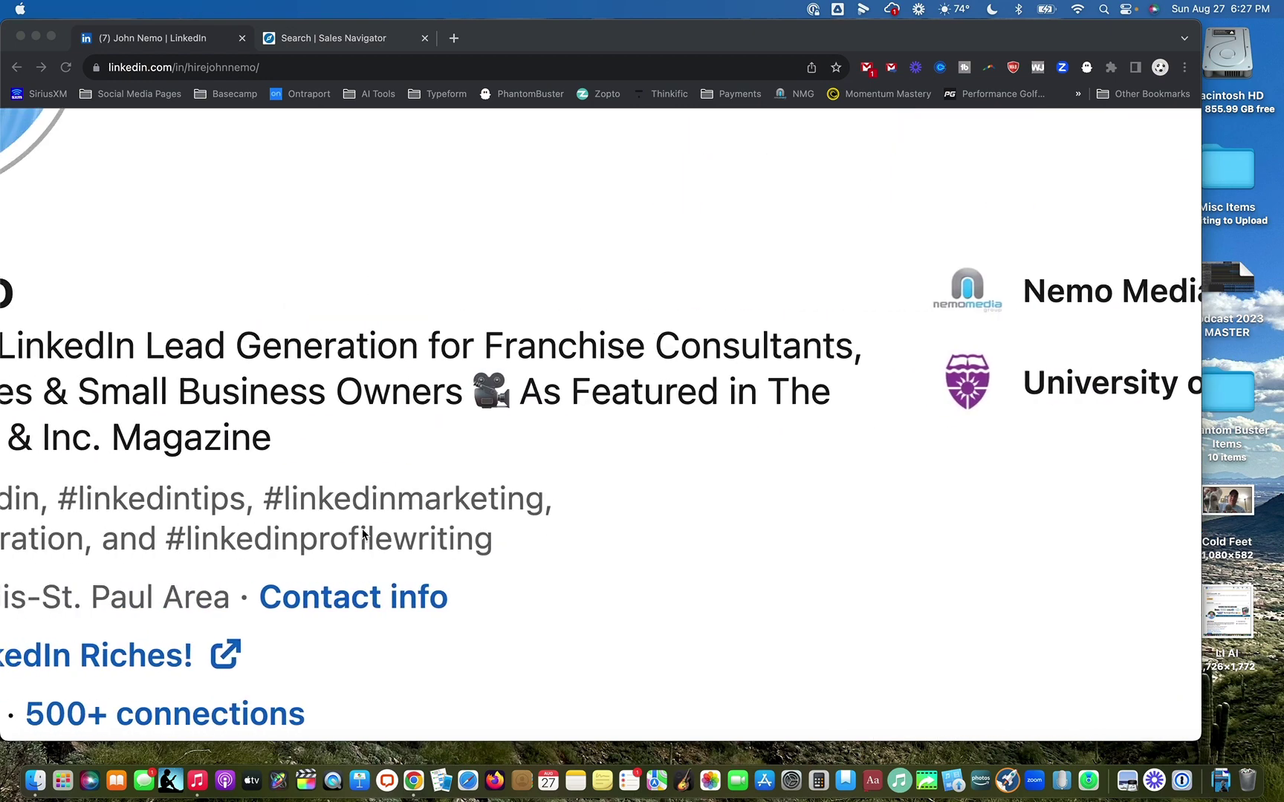
scroll(362, 533, "down", 4)
scroll(361, 533, "left", 5)
scroll(361, 534, "up", 2)
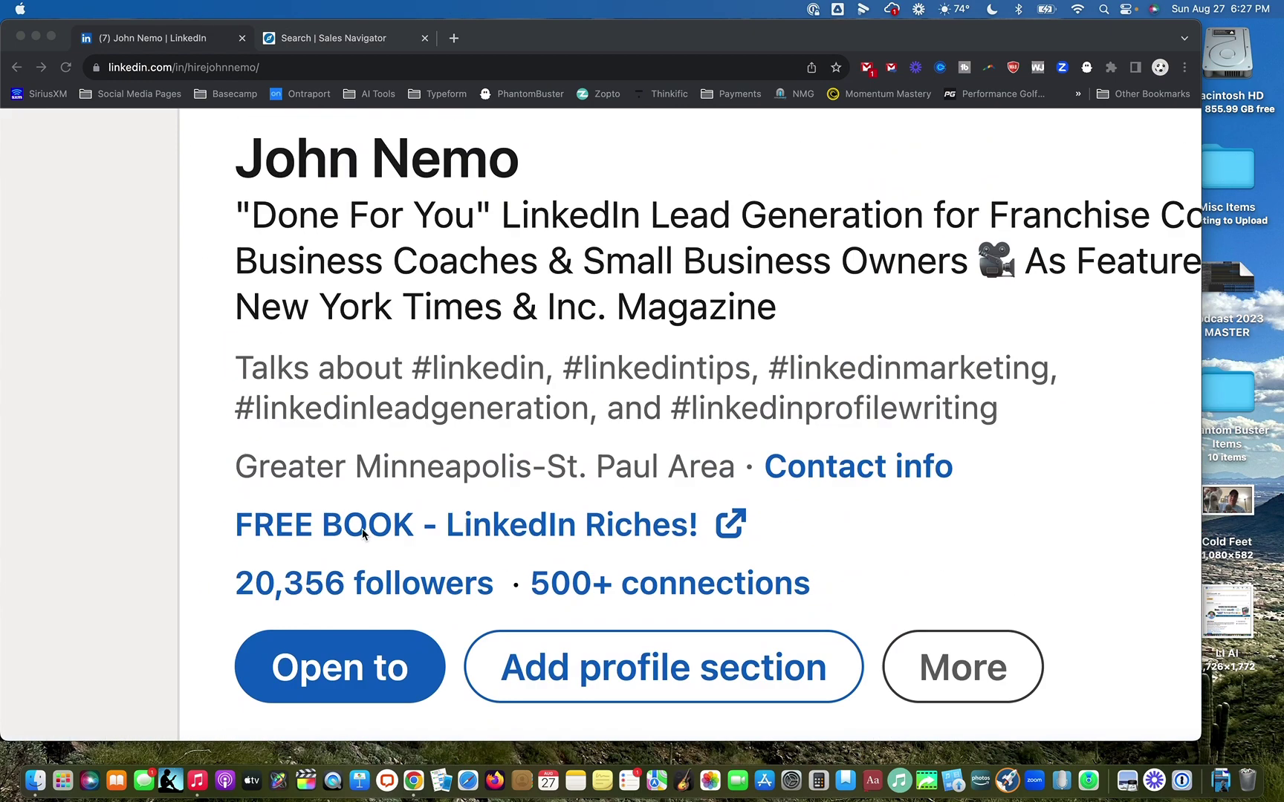
scroll(585, 401, "down", 9)
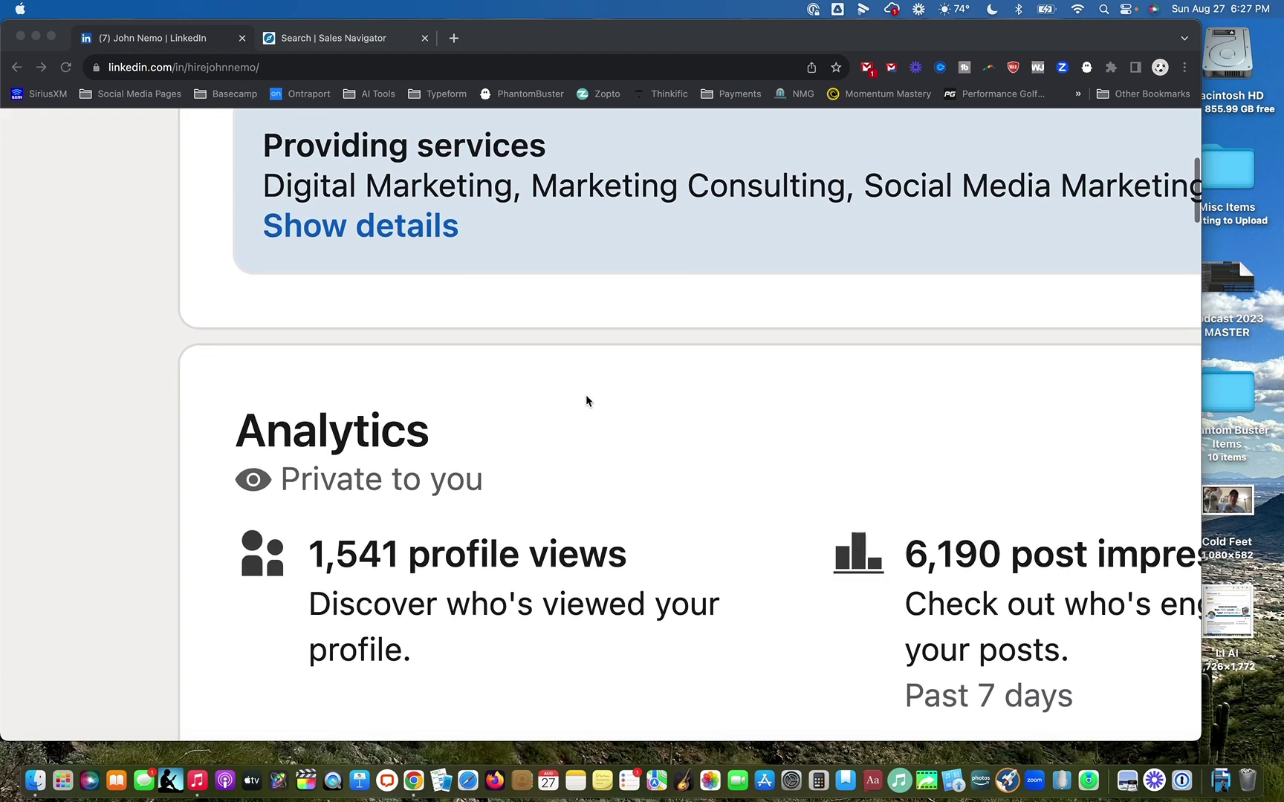
scroll(657, 568, "down", 10)
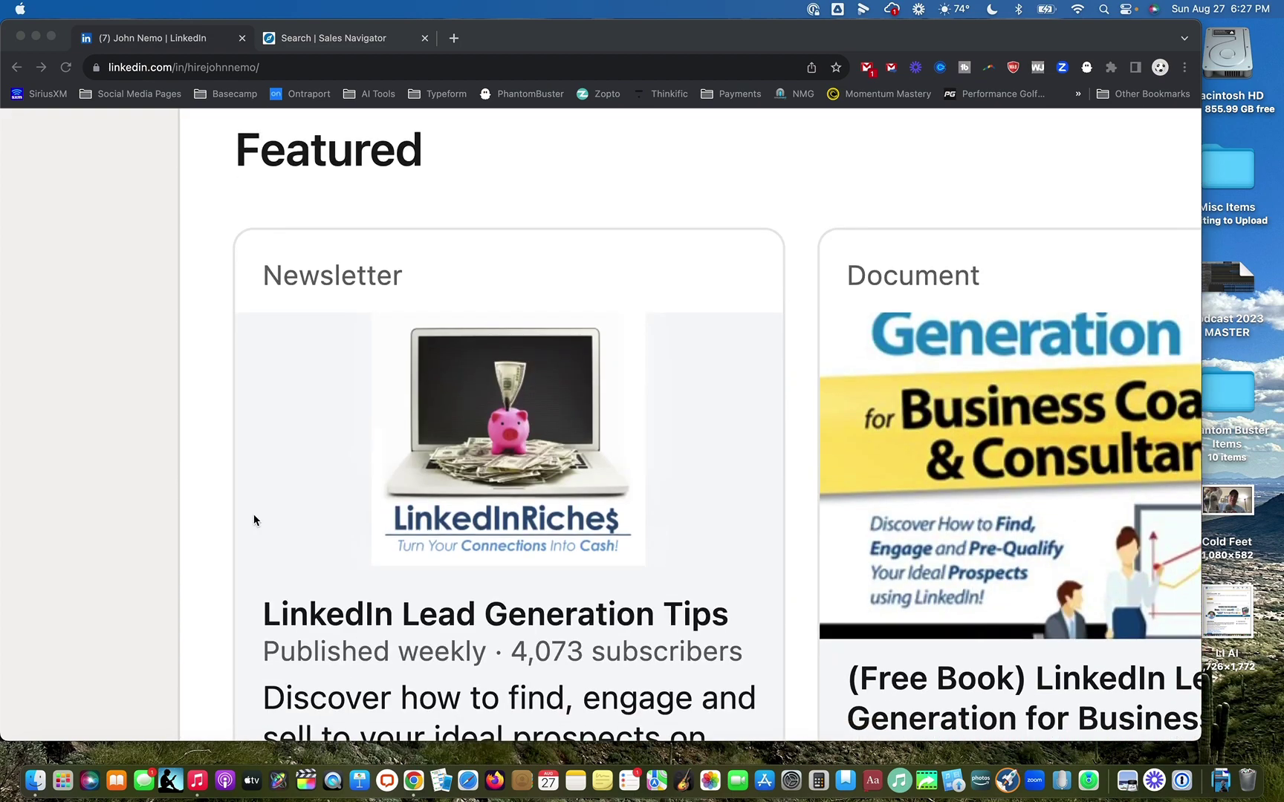
left_click(112, 541)
key("super+0")
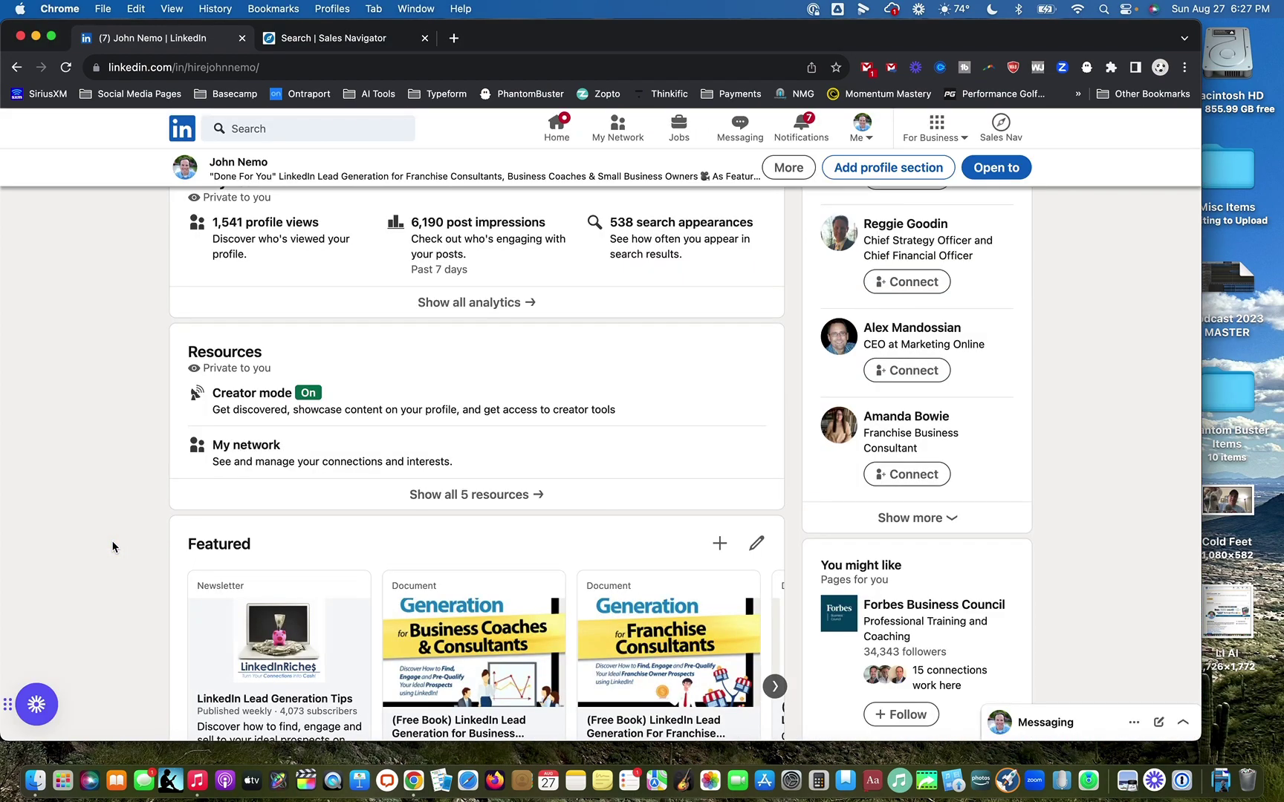
scroll(551, 540, "down", 2)
scroll(550, 536, "down", 20)
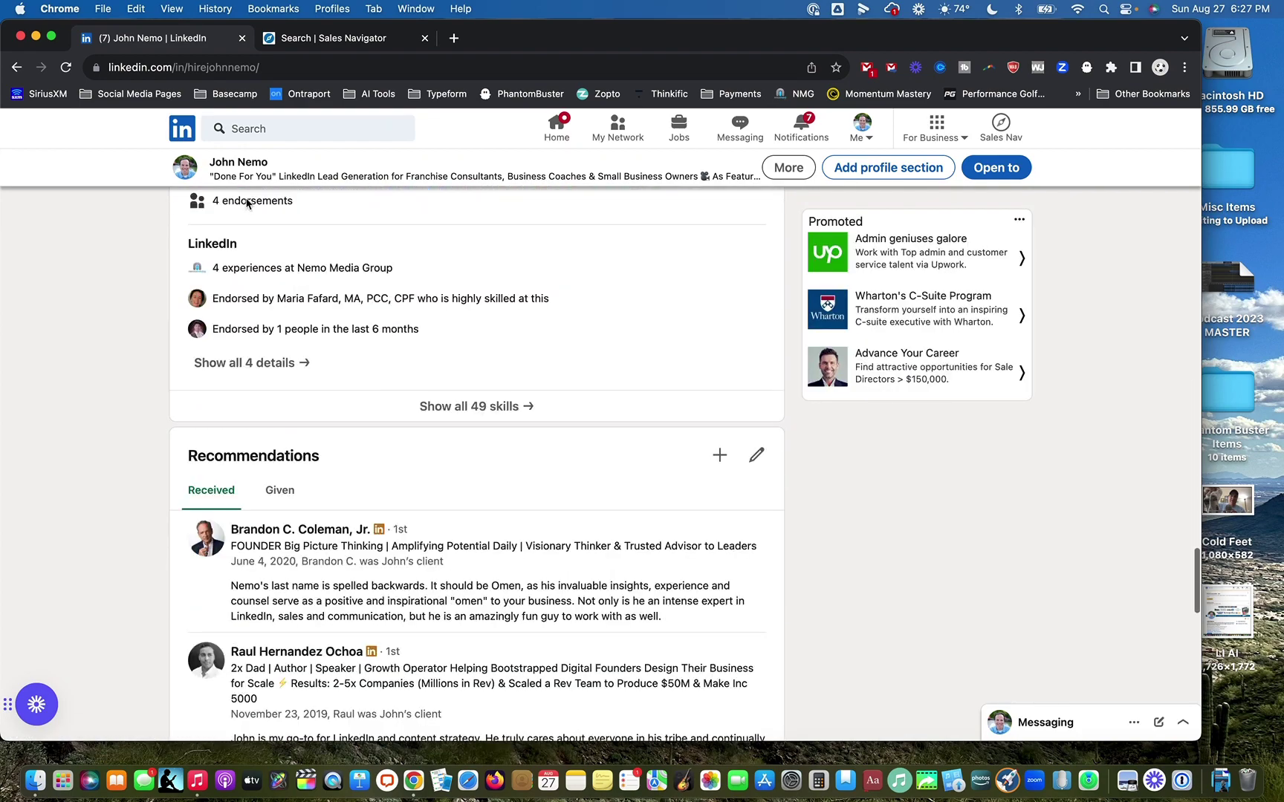
left_click(283, 40)
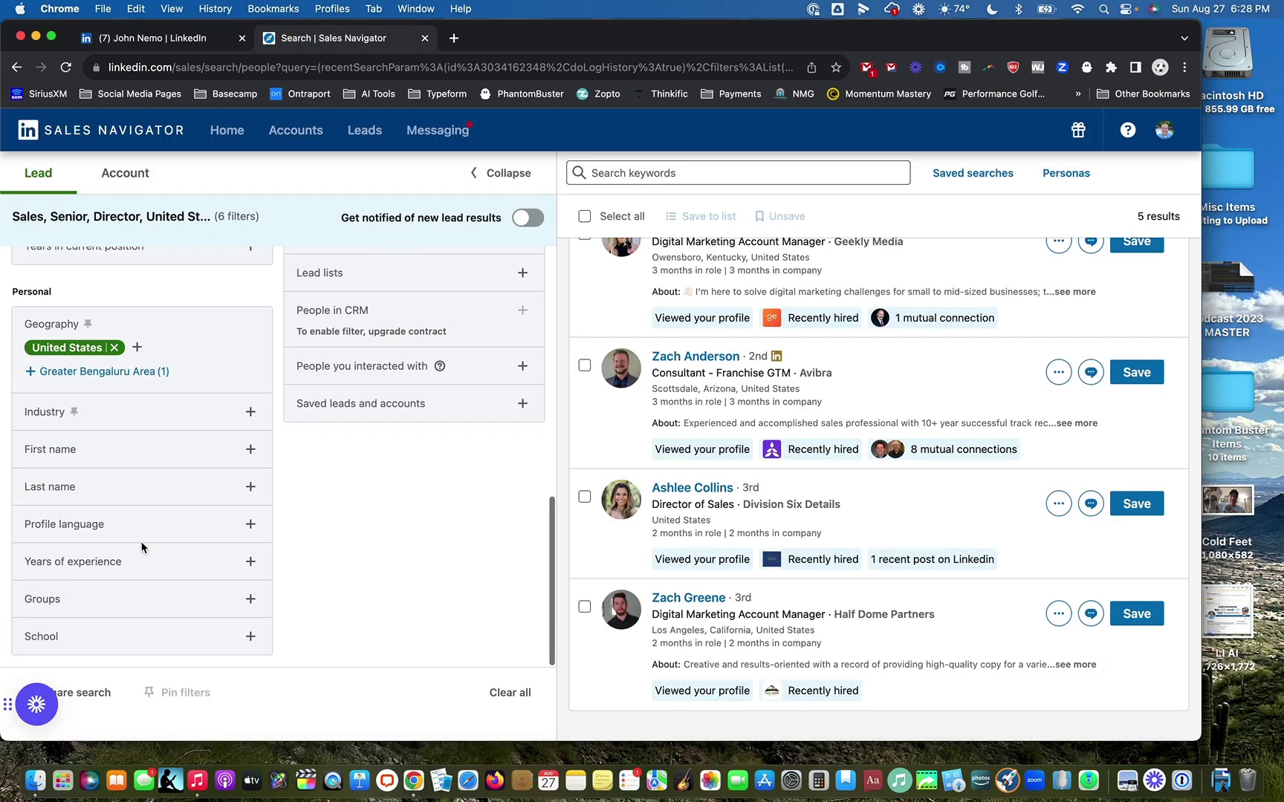
scroll(947, 456, "up", 5)
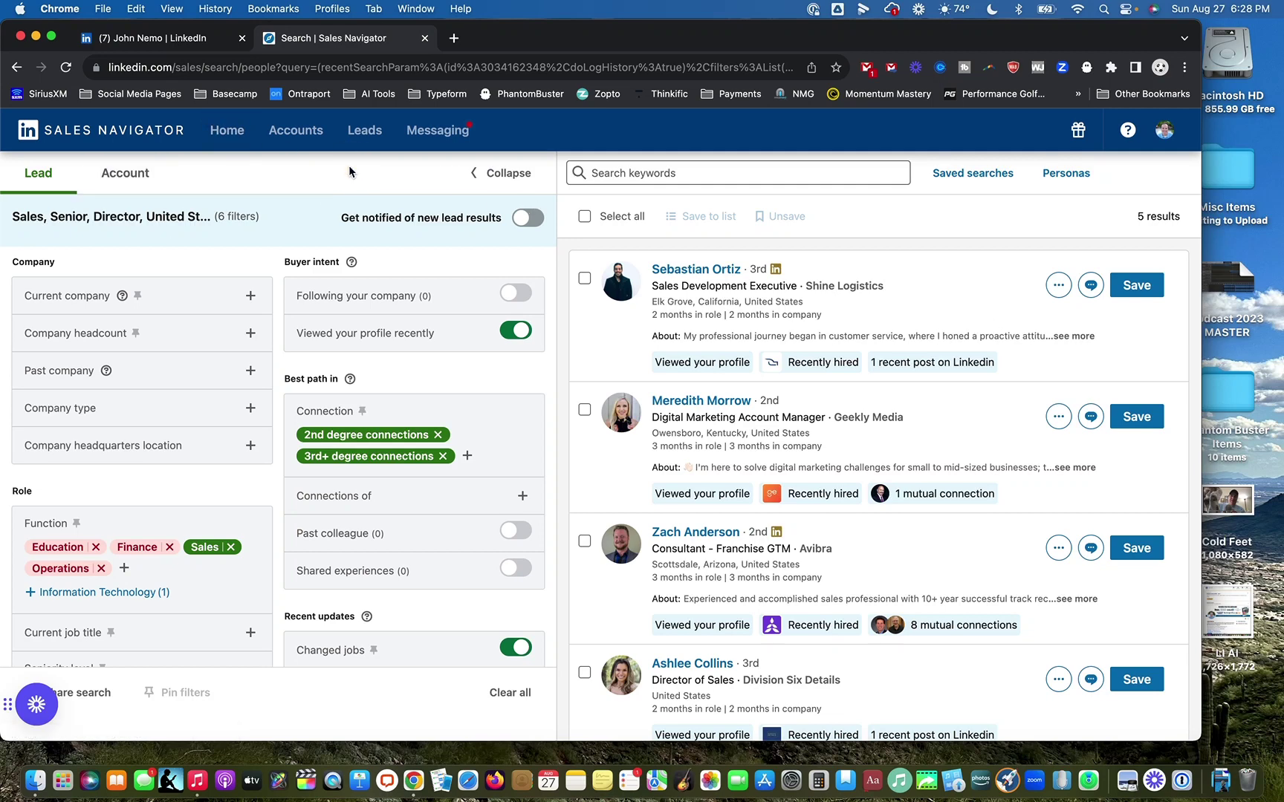
left_click(160, 42)
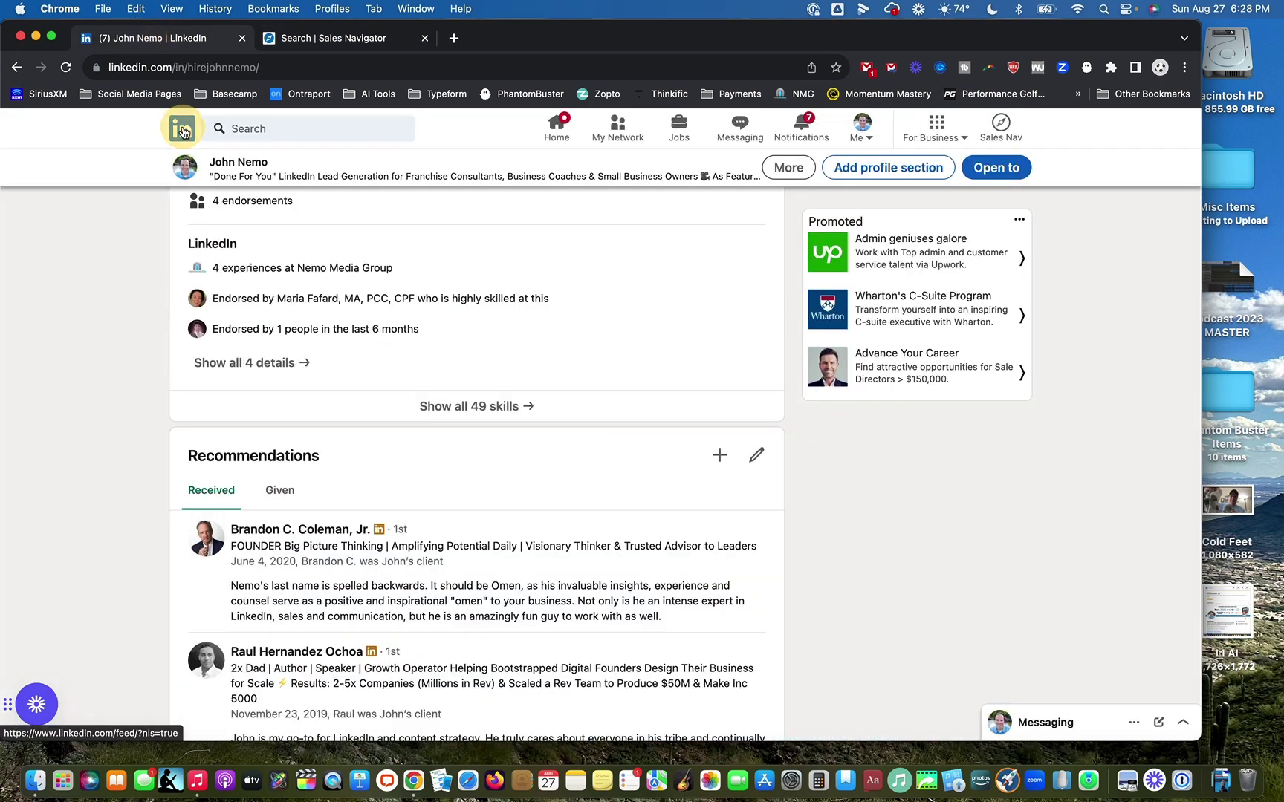
Open the 1,541 profile viewers list from the LinkedIn home feed.
left_click(181, 129)
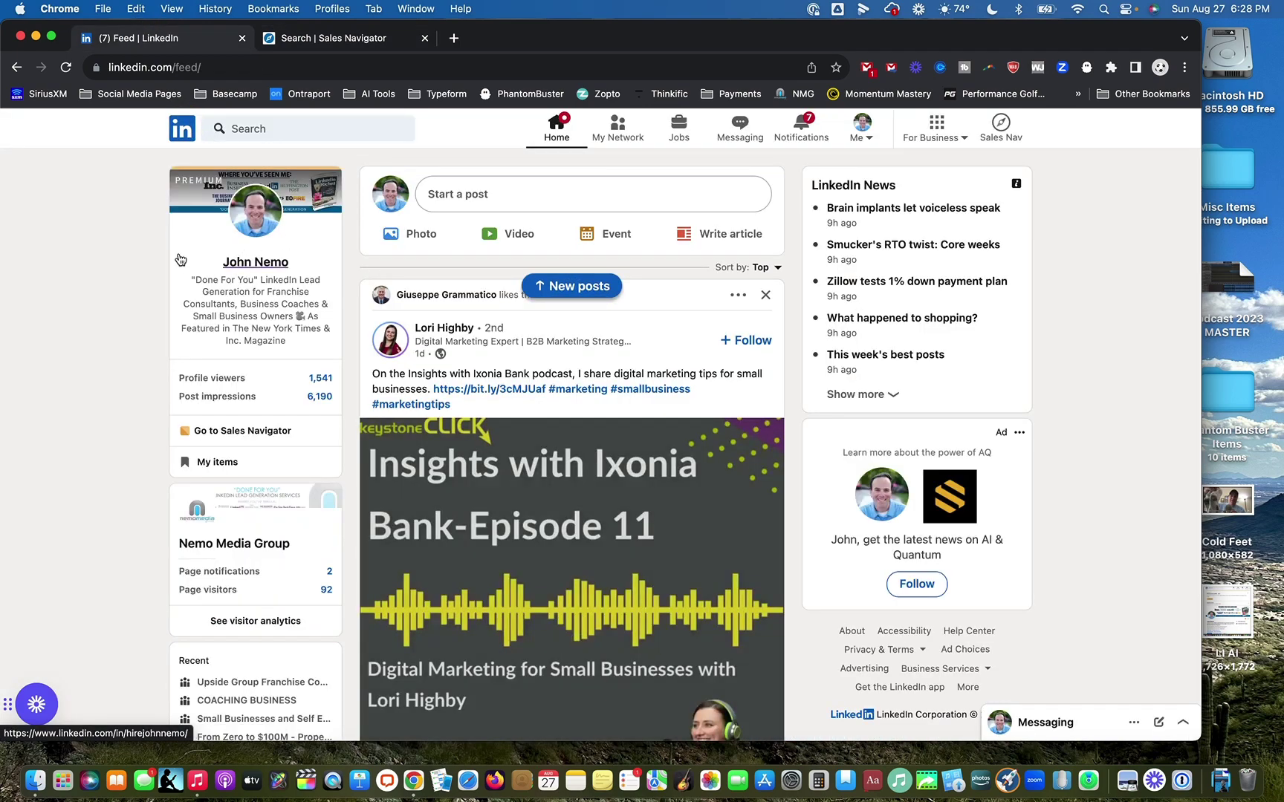
scroll(179, 258, "up", 10)
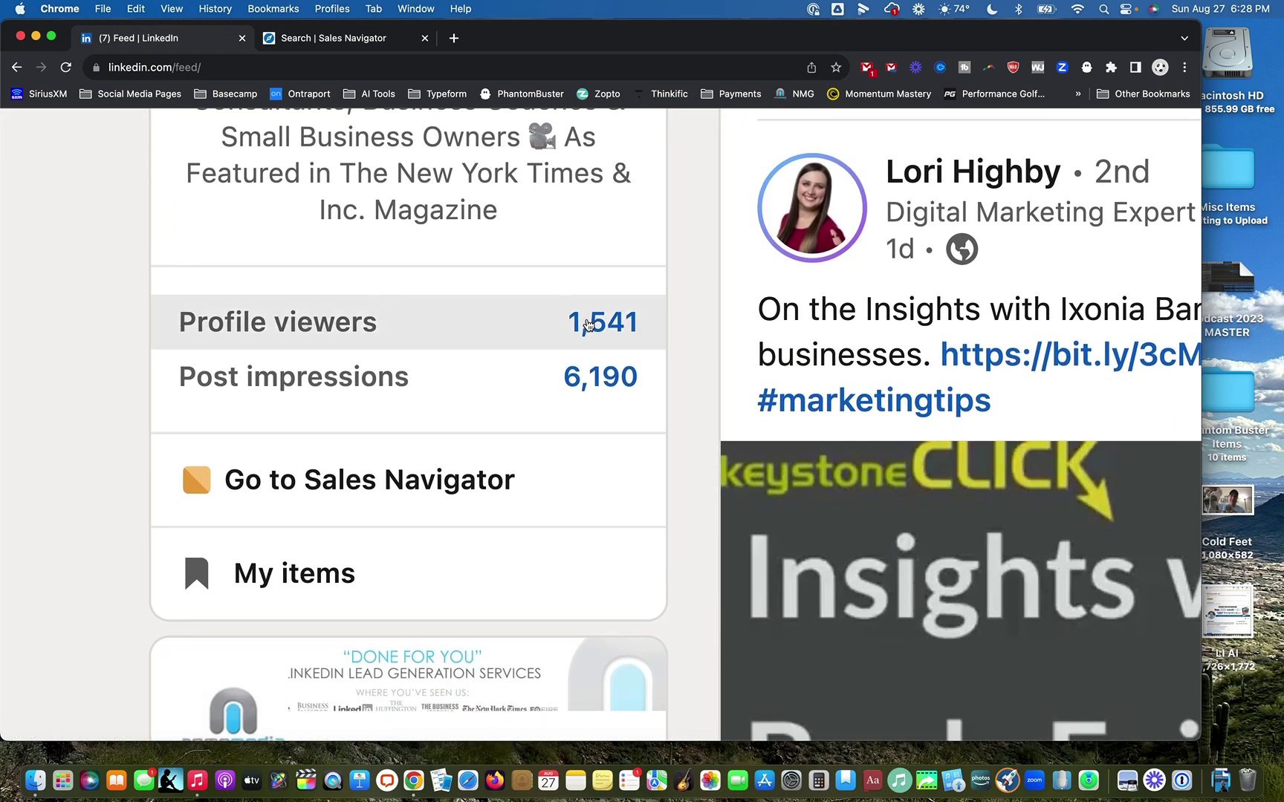
left_click(591, 324)
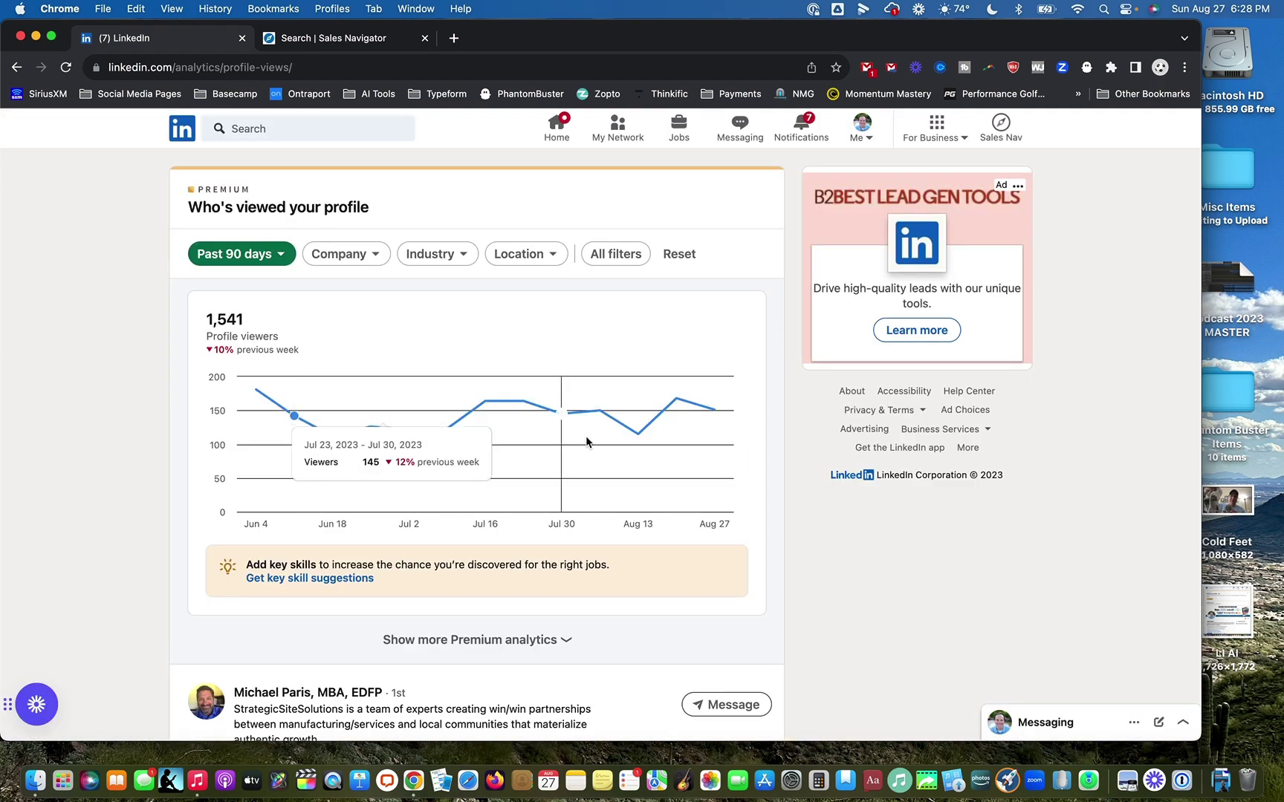
Browse the recent viewers, check one viewer's link options, then return to the Sales Navigator results.
scroll(1017, 645, "down", 5)
scroll(377, 335, "down", 4)
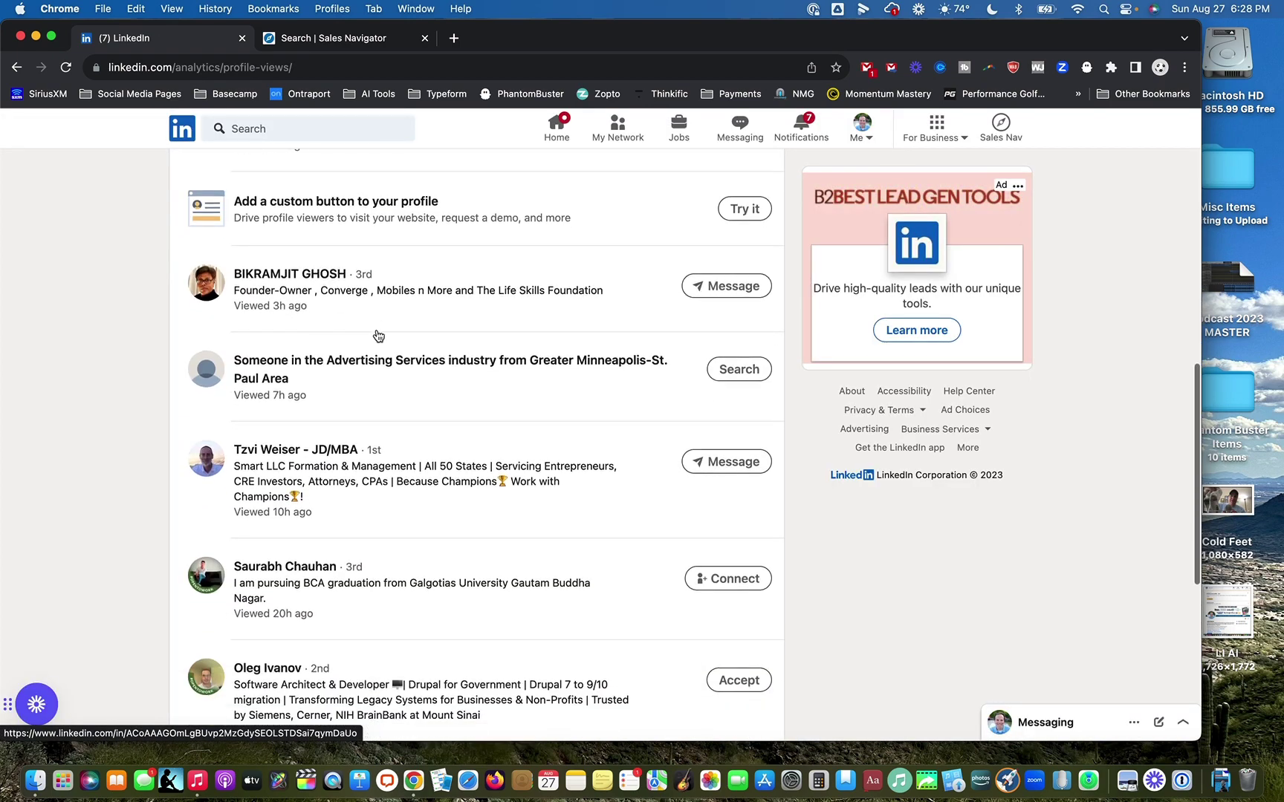
scroll(377, 335, "down", 10)
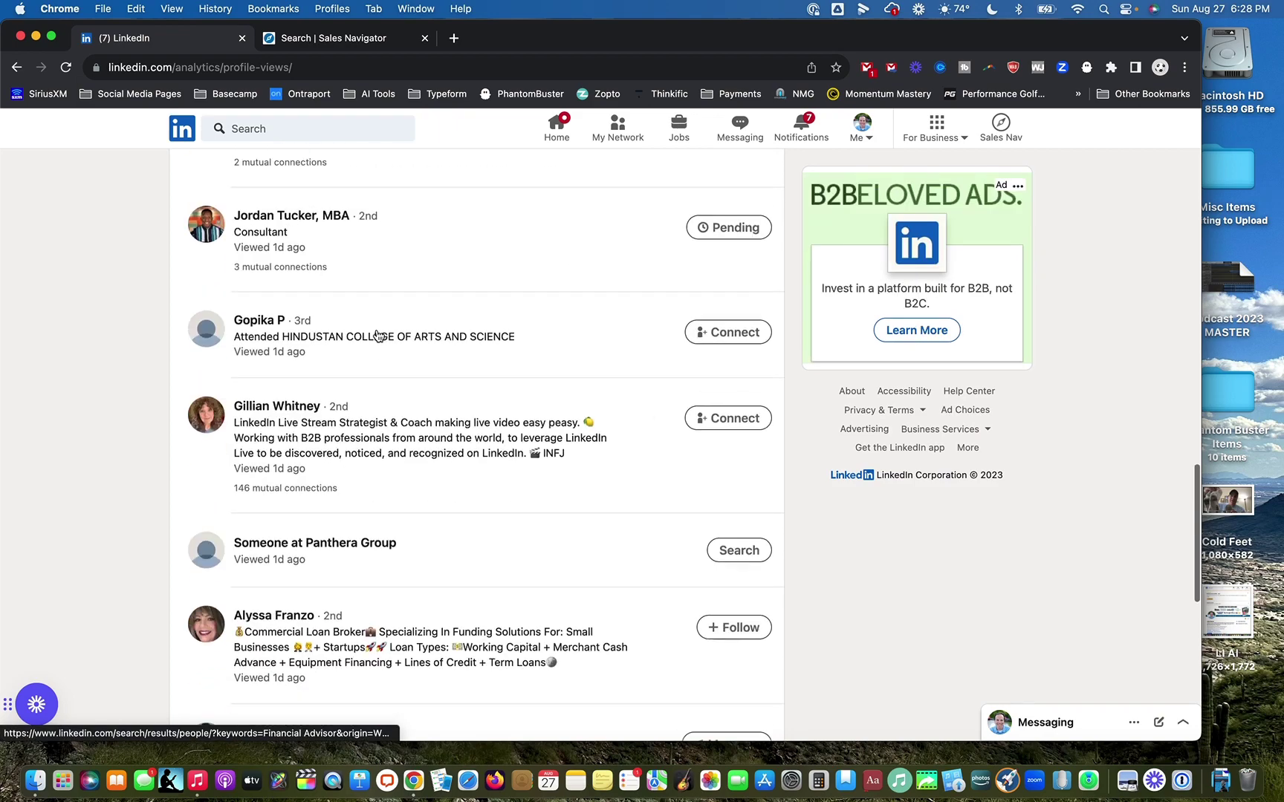
scroll(378, 336, "down", 4)
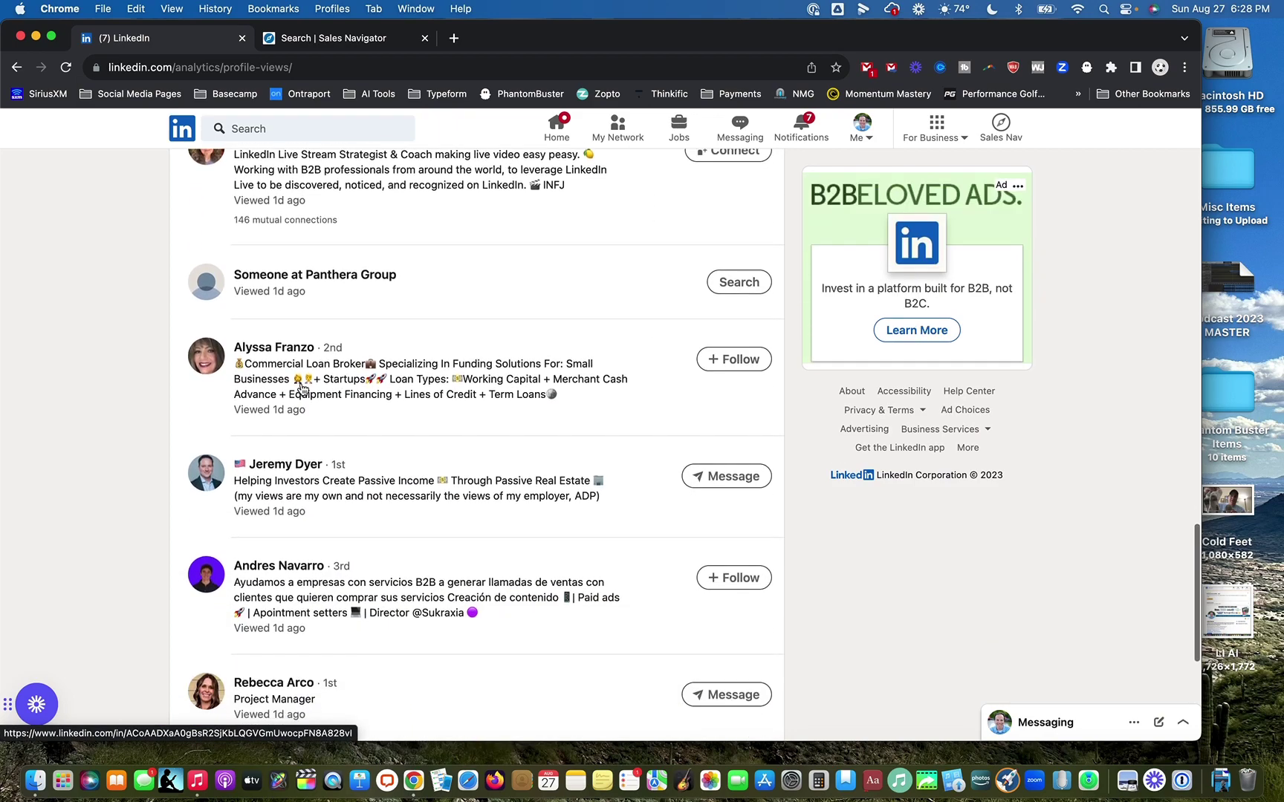
scroll(301, 387, "up", 3)
scroll(358, 509, "down", 5)
right_click(249, 338)
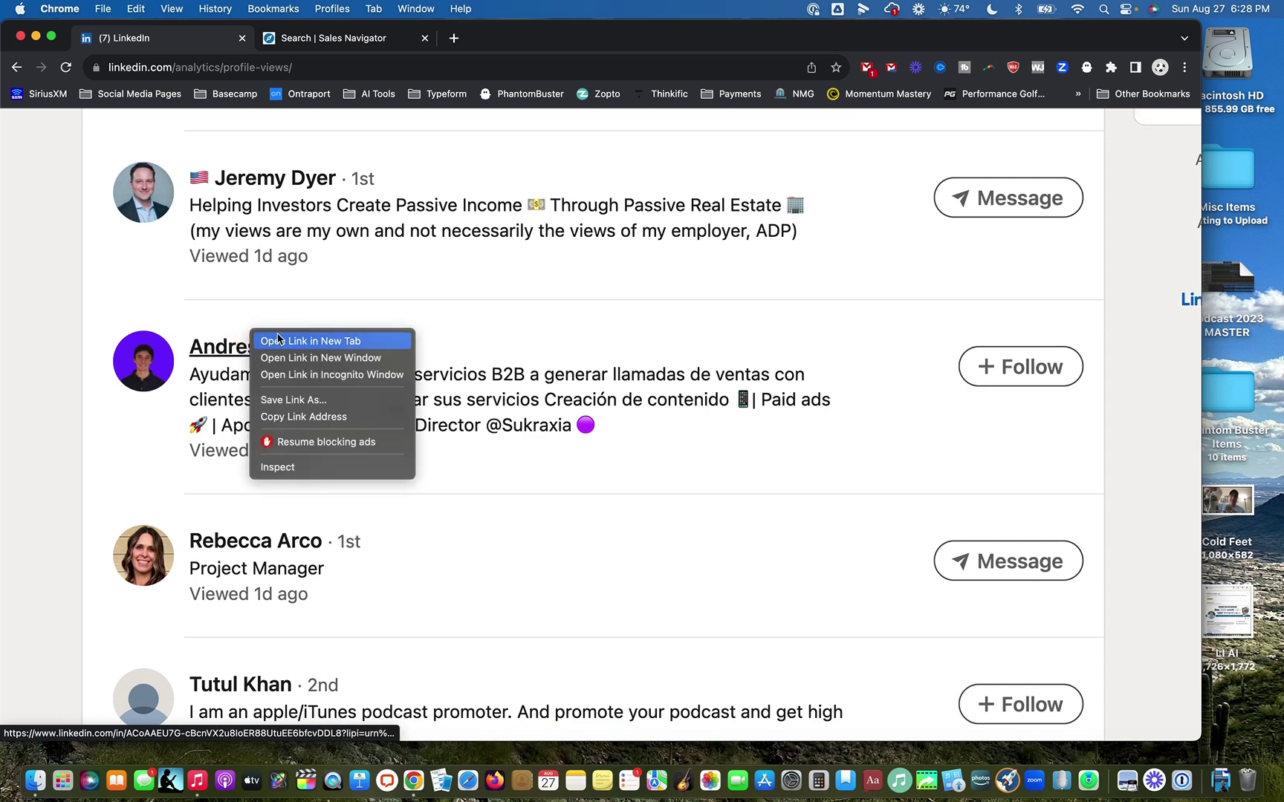
left_click(940, 475)
scroll(940, 475, "down", 1)
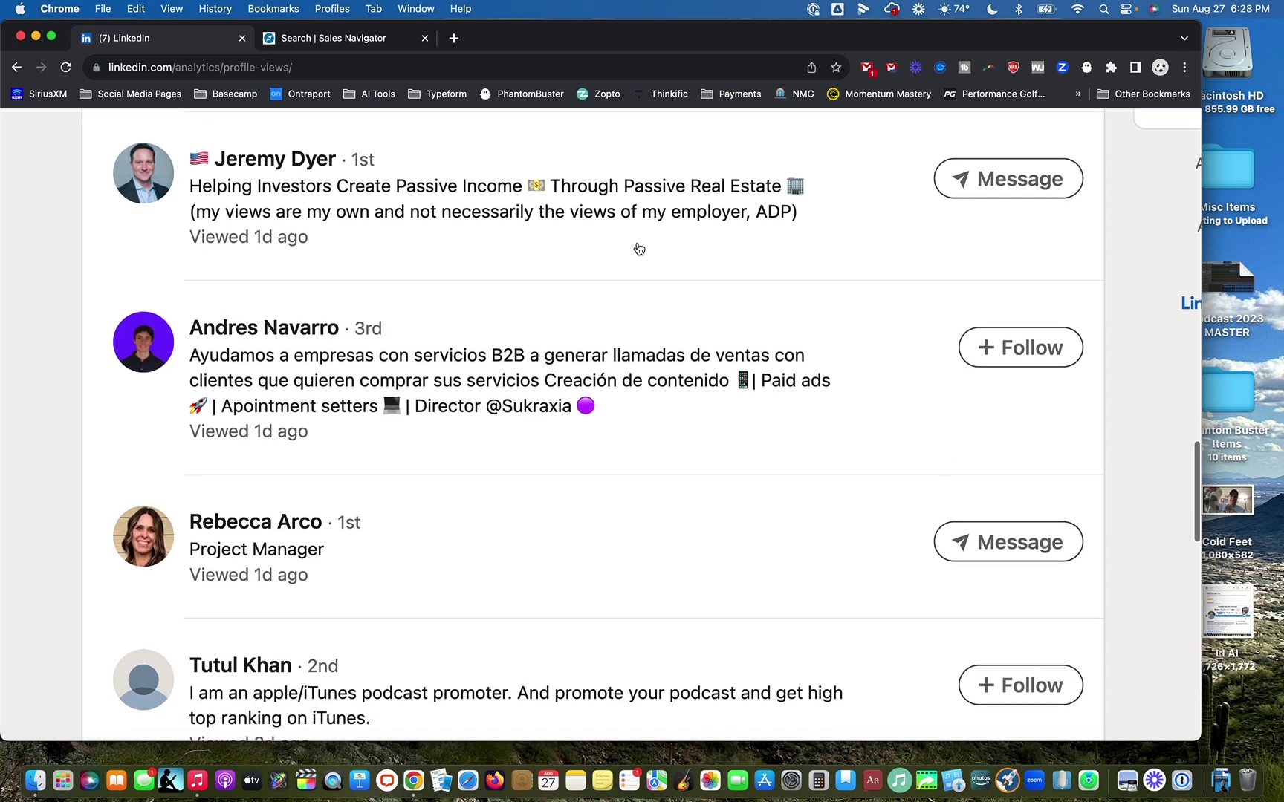
left_click(376, 39)
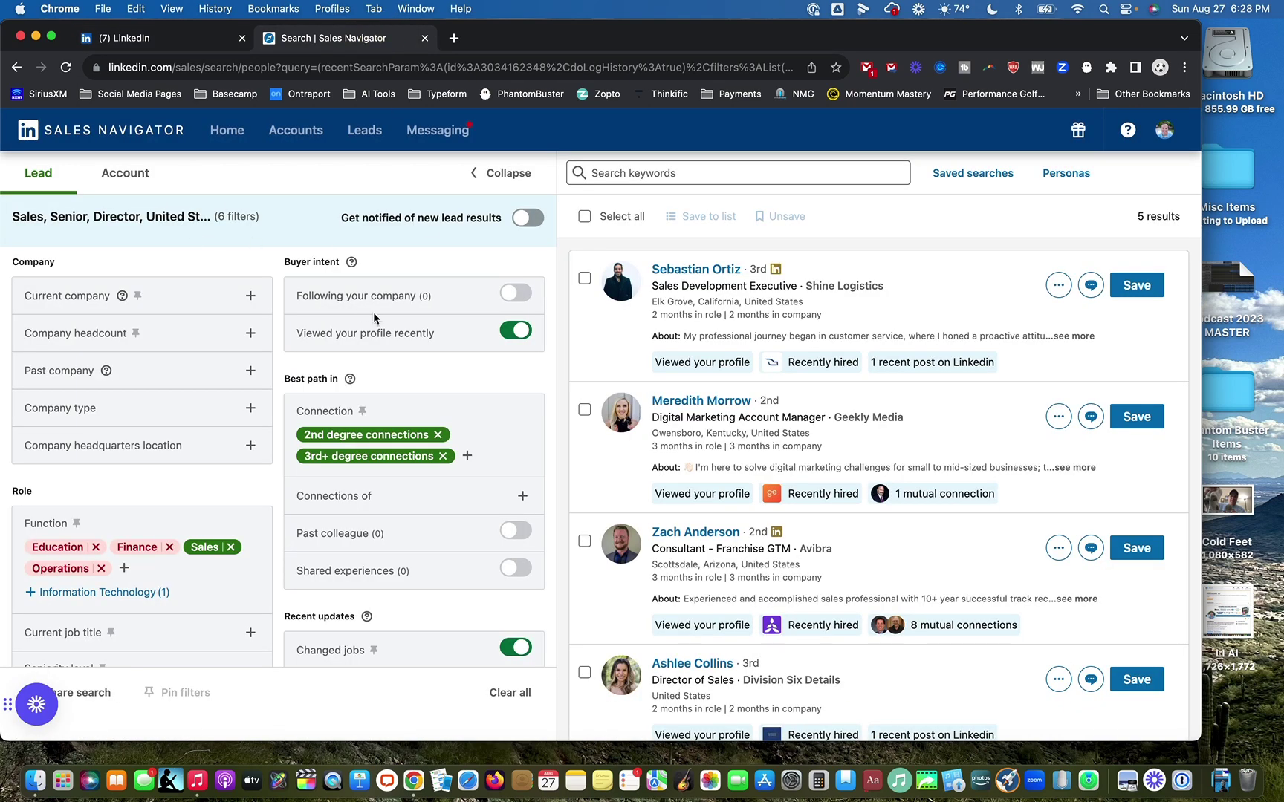
left_click(38, 172)
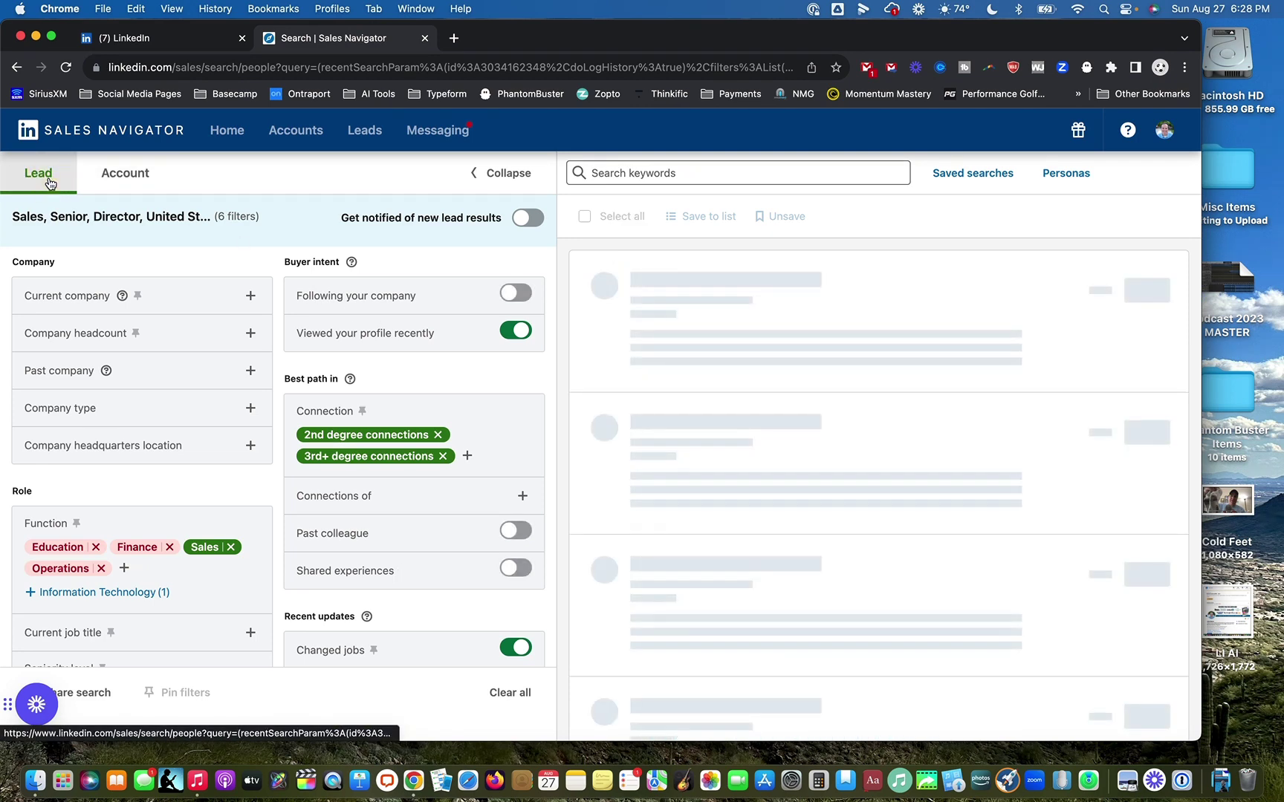
scroll(416, 330, "up", 5)
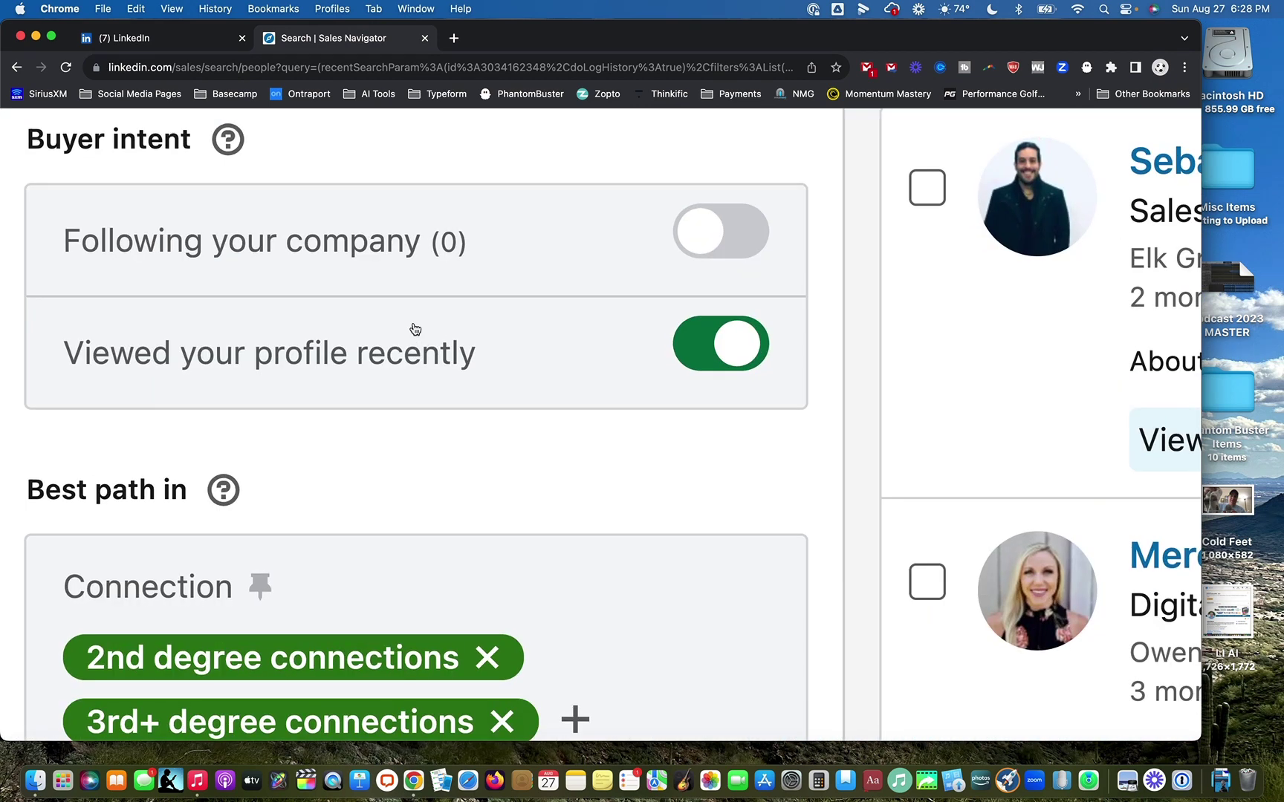
scroll(416, 330, "down", 10)
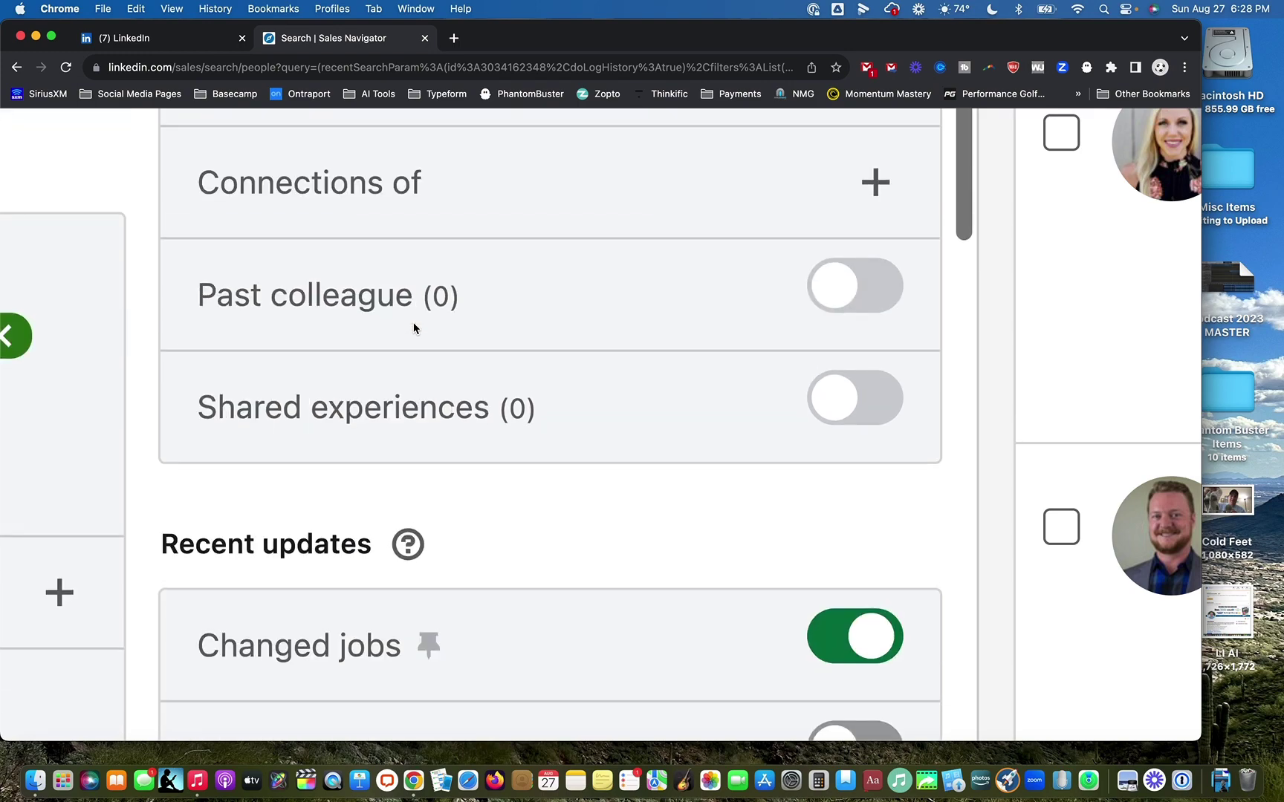
scroll(415, 331, "left", 9)
scroll(415, 329, "down", 5)
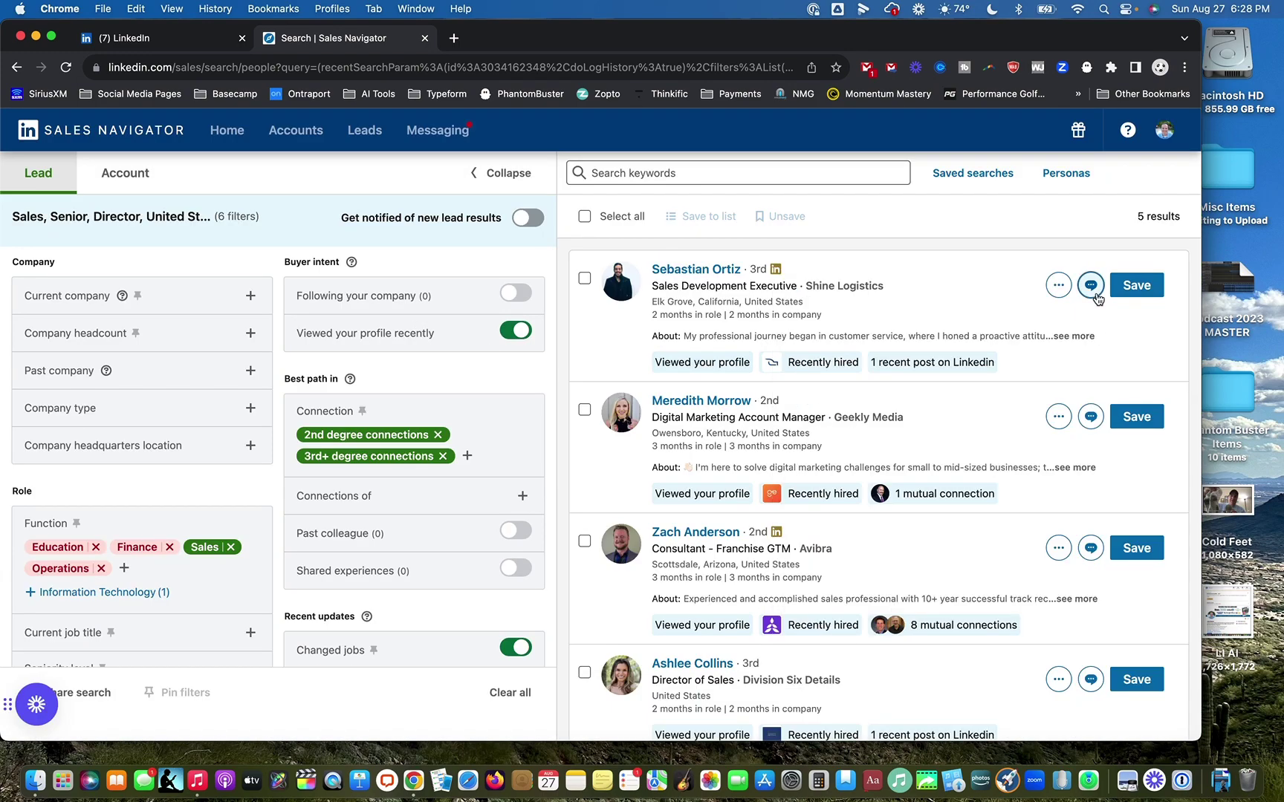
scroll(1098, 298, "up", 5)
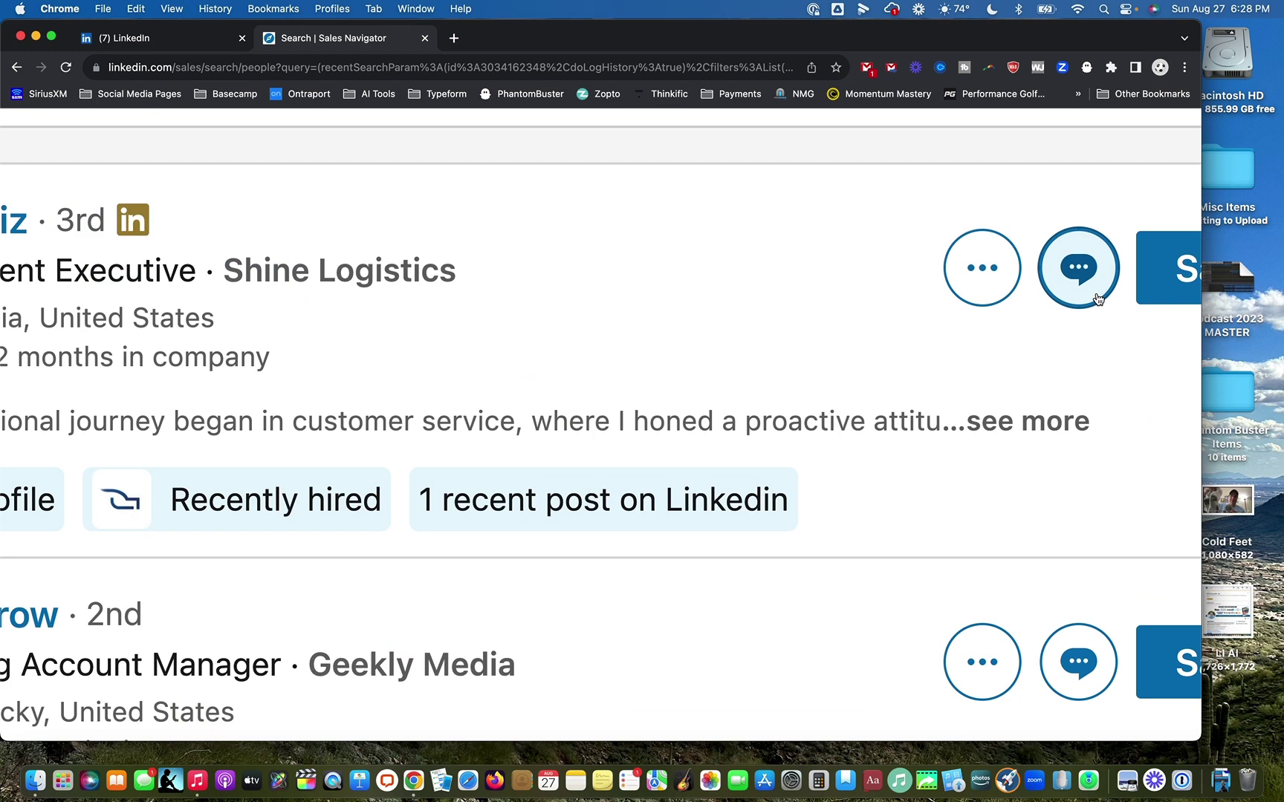
scroll(1098, 299, "down", 5)
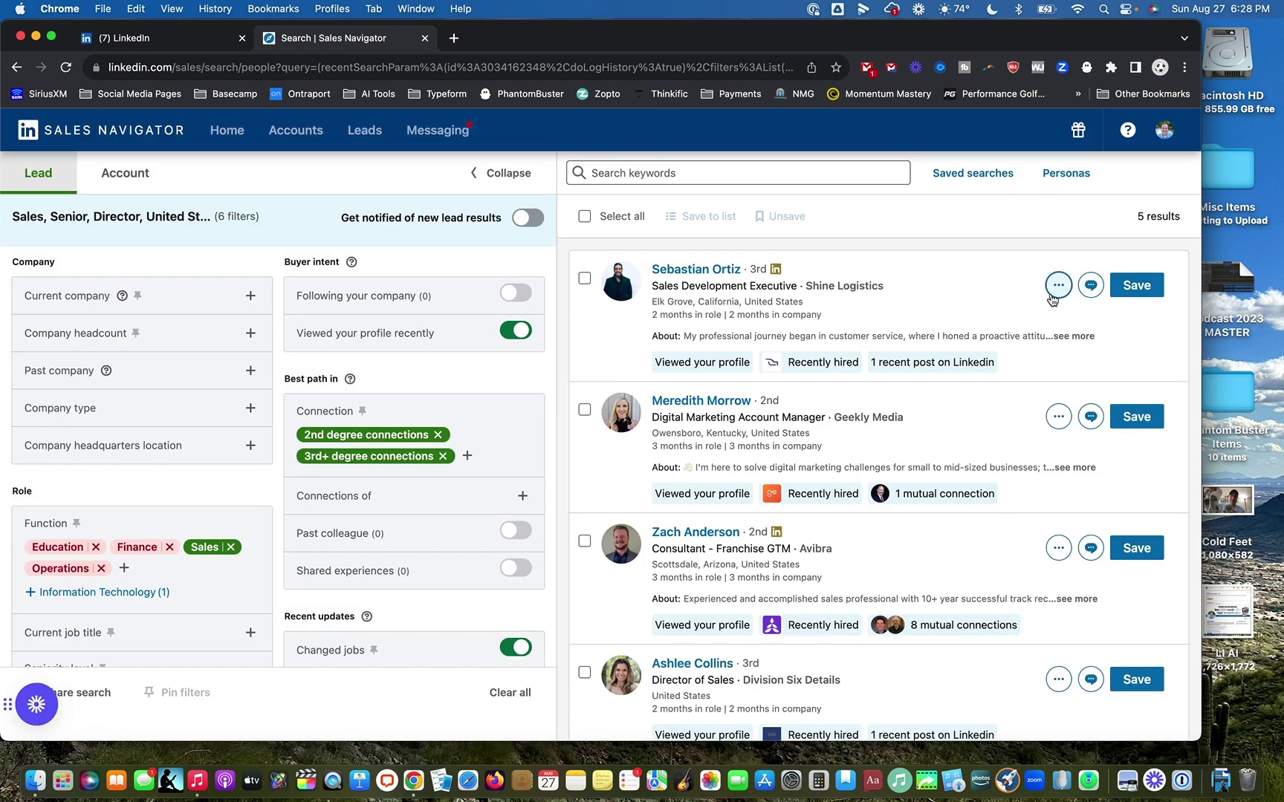
scroll(1052, 297, "down", 3)
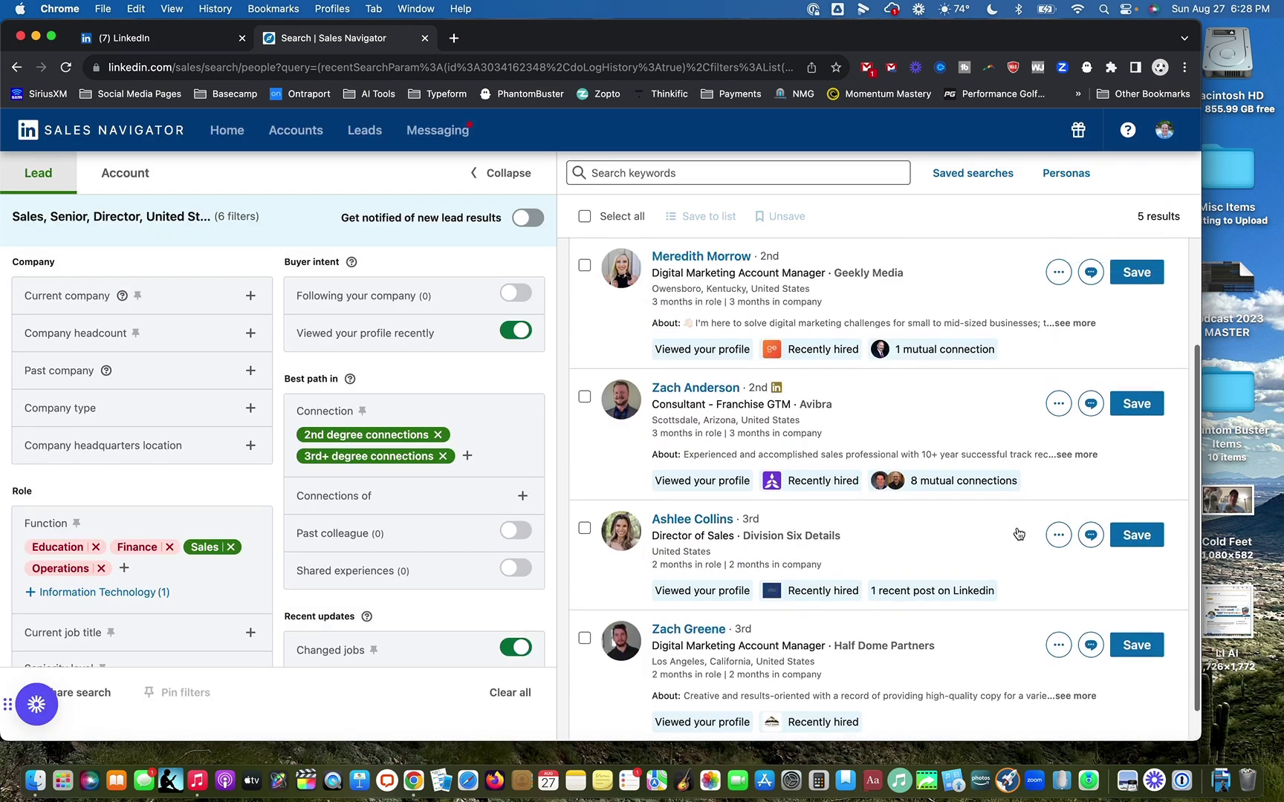
scroll(1017, 533, "up", 3)
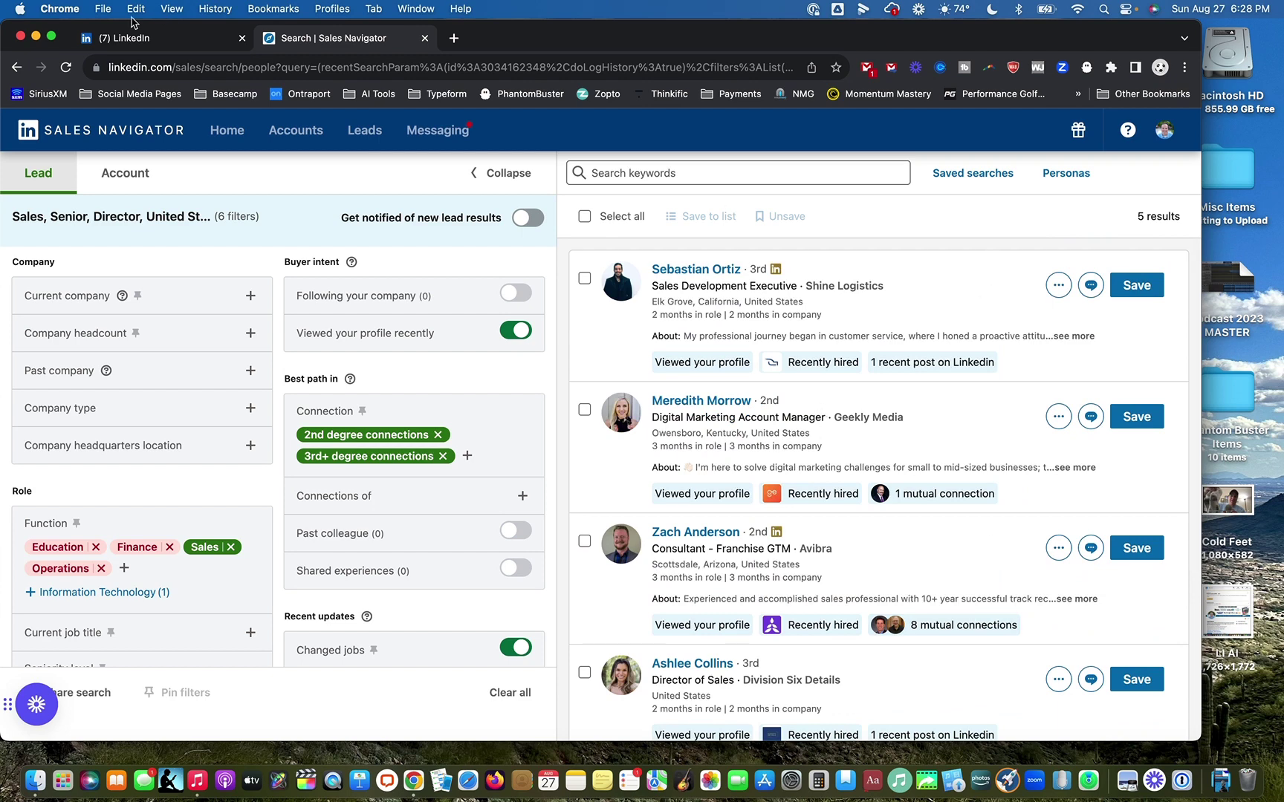
Review the profile viewers page, then reach your own profile through the home feed's profile card.
left_click(128, 34)
scroll(330, 297, "up", 10)
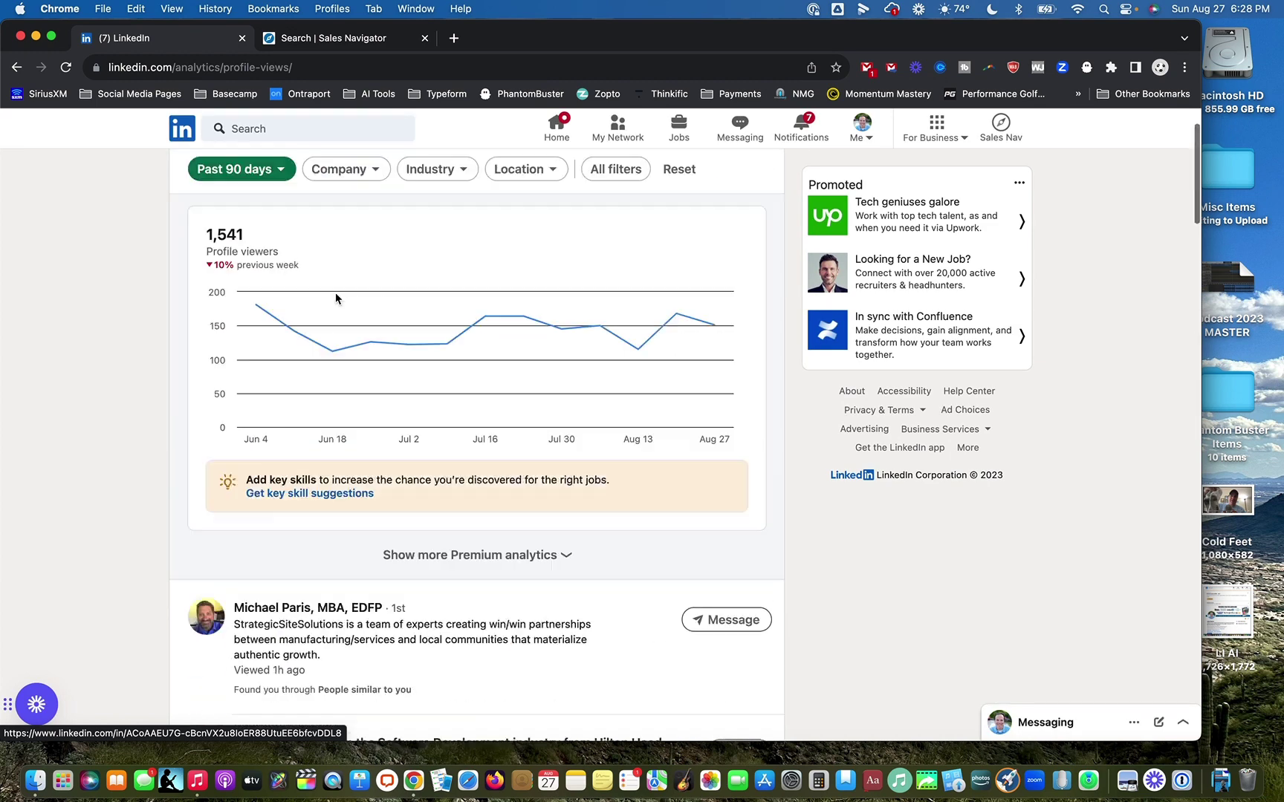
scroll(134, 225, "up", 1)
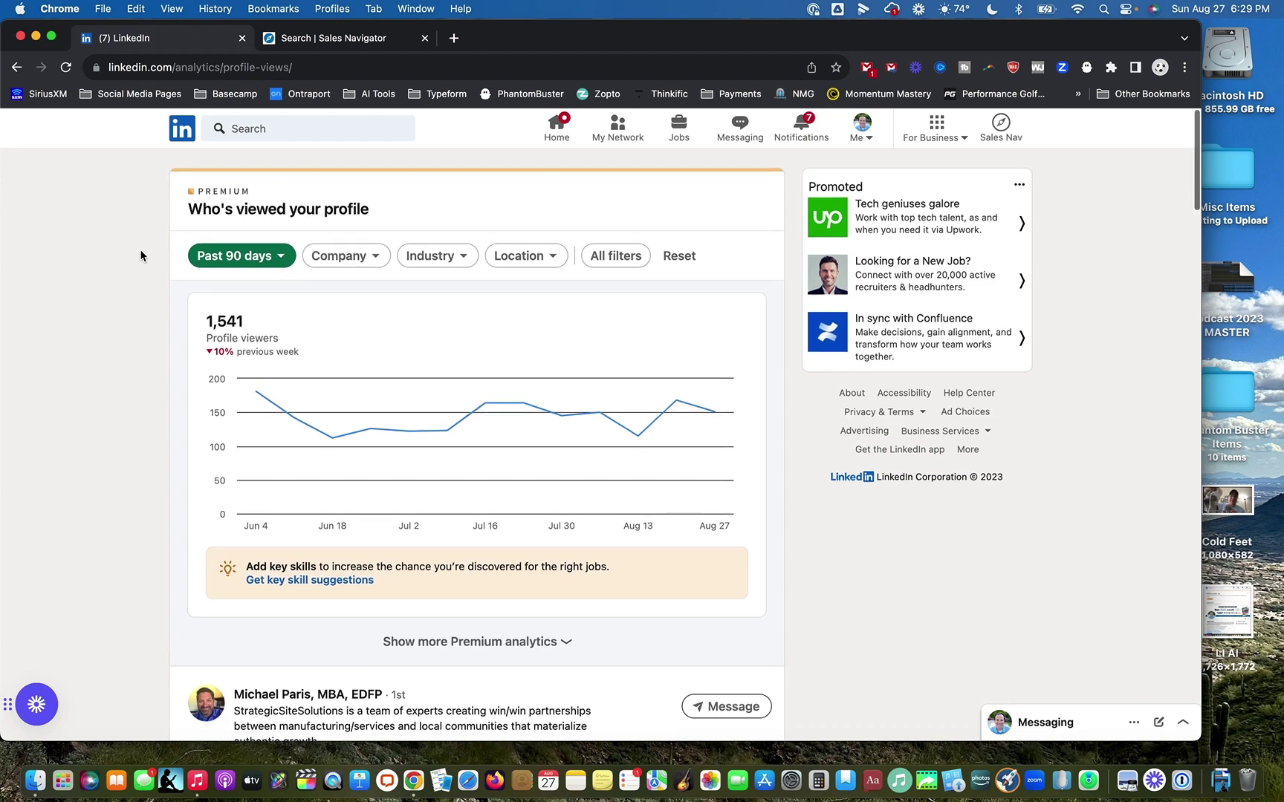
scroll(166, 297, "down", 12)
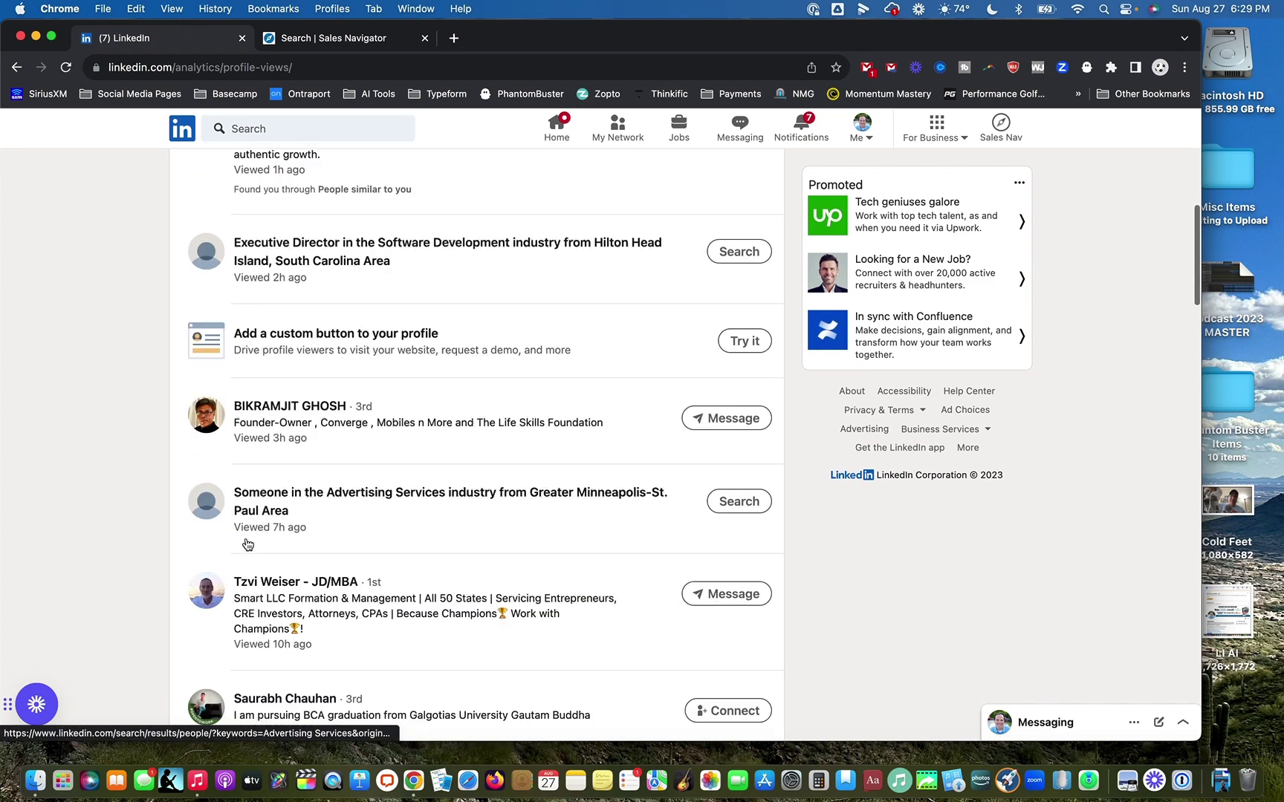
scroll(247, 544, "up", 12)
left_click(189, 138)
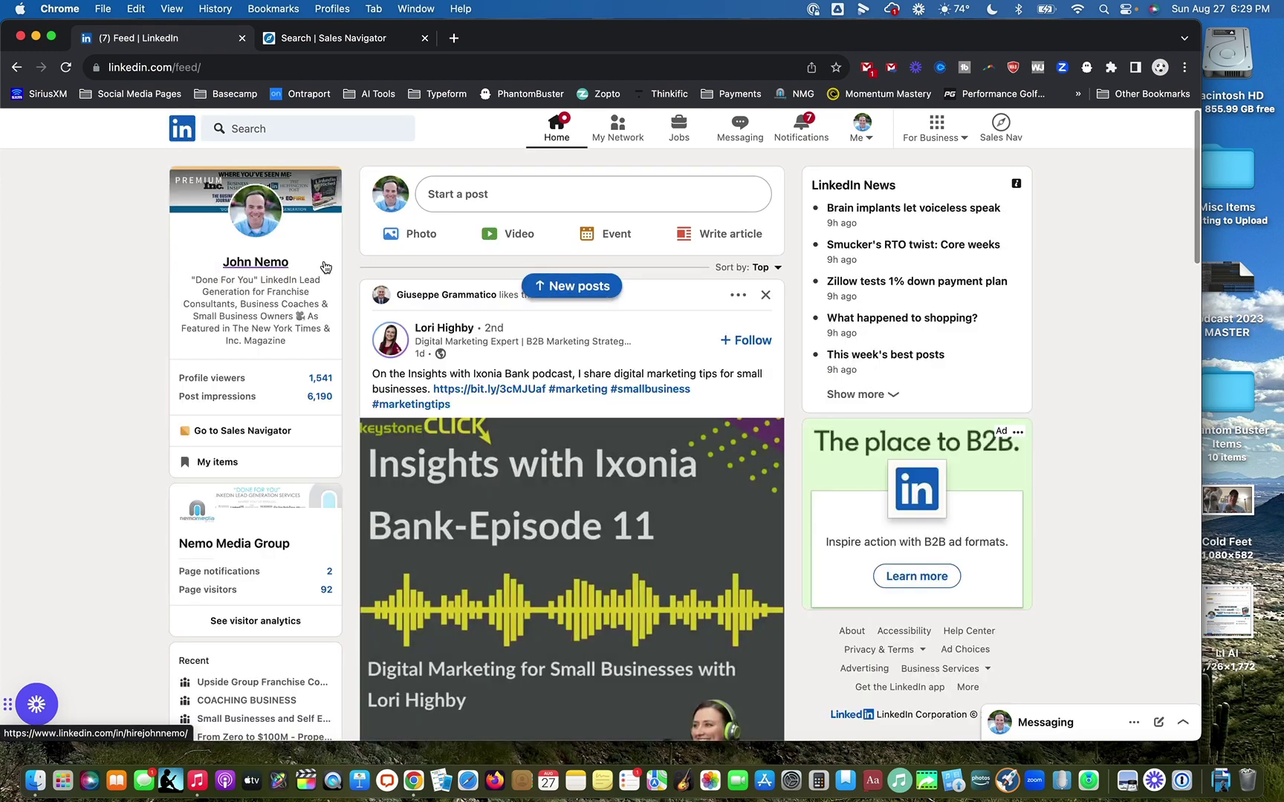
left_click(230, 248)
left_click(242, 260)
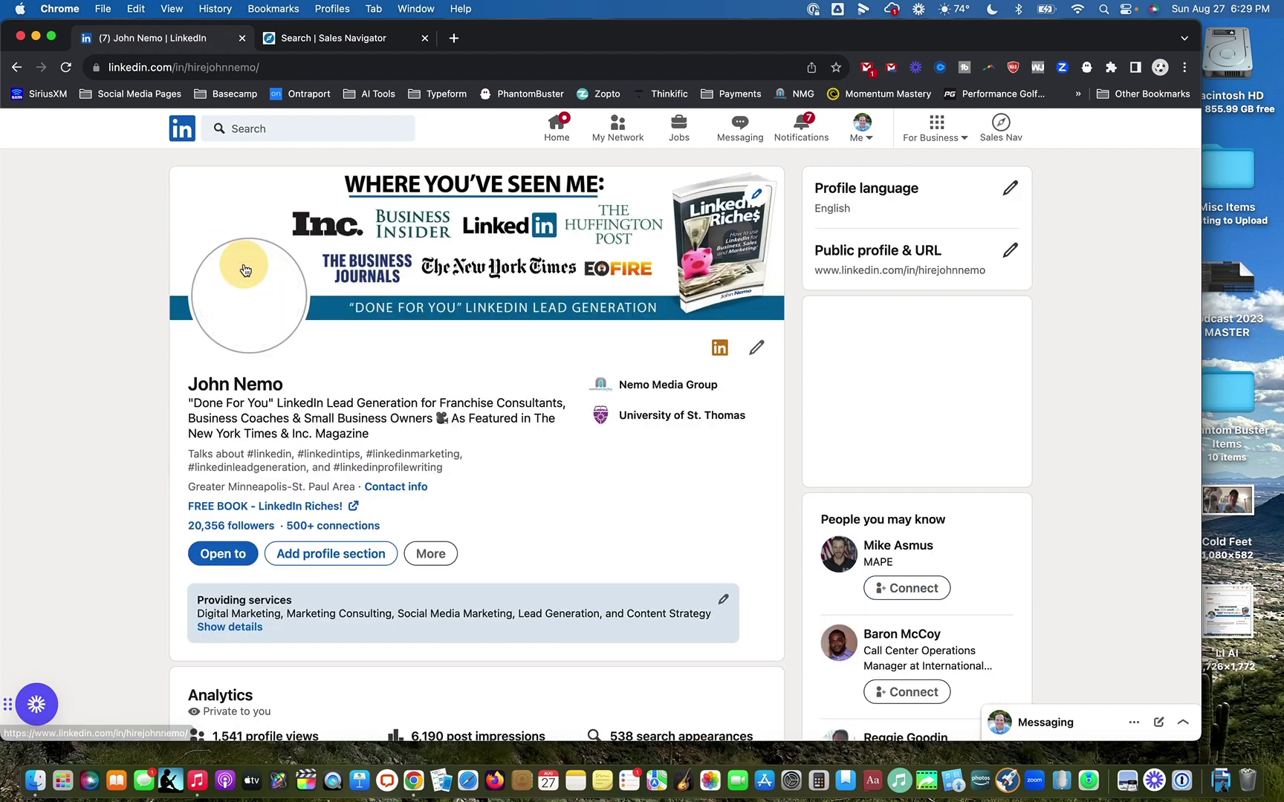
left_click(137, 427)
scroll(299, 289, "down", 5)
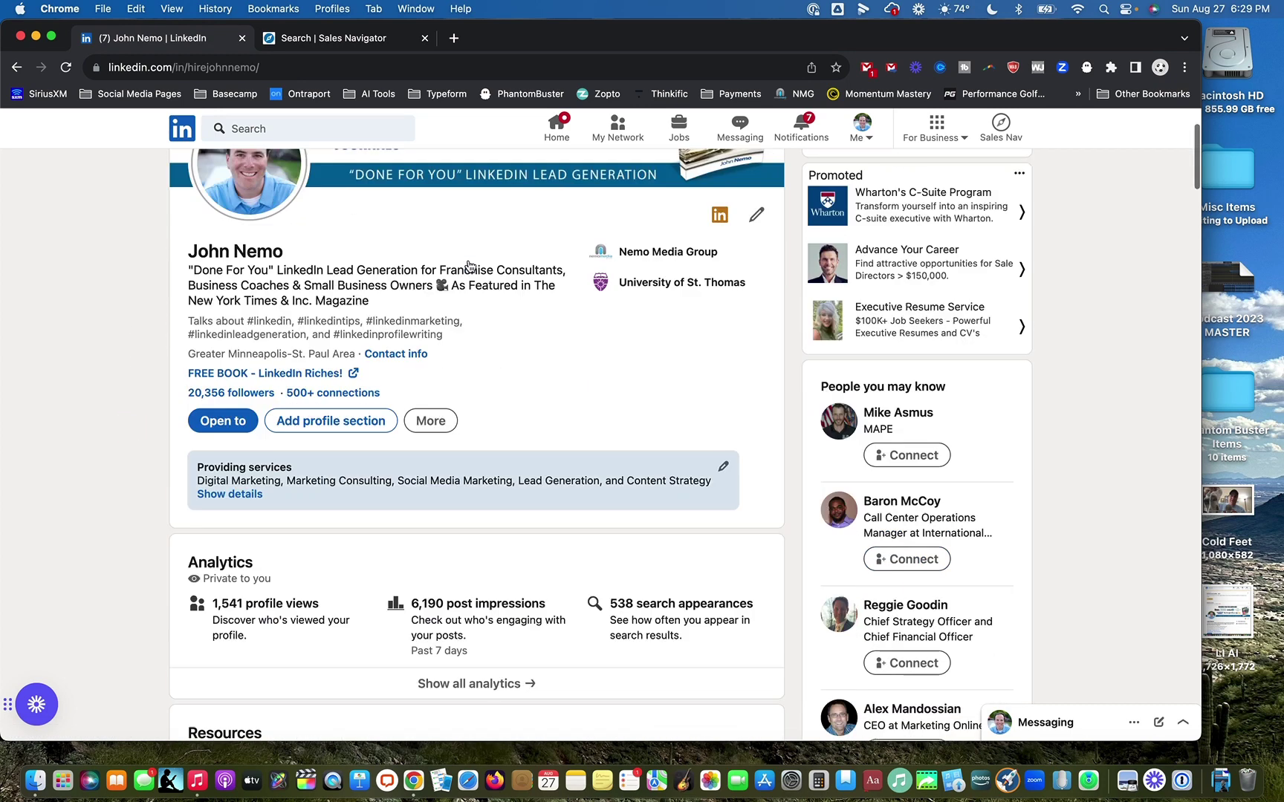
scroll(371, 305, "down", 10)
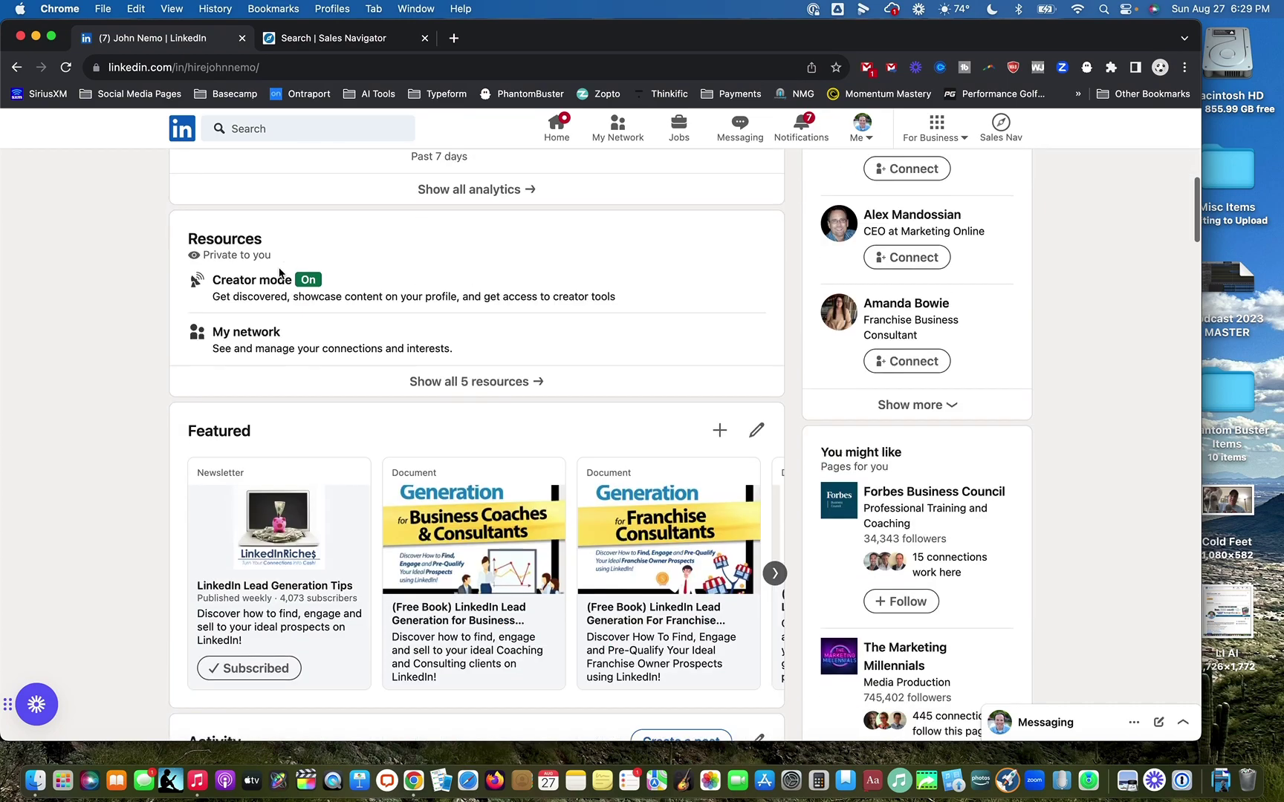
scroll(460, 337, "up", 3)
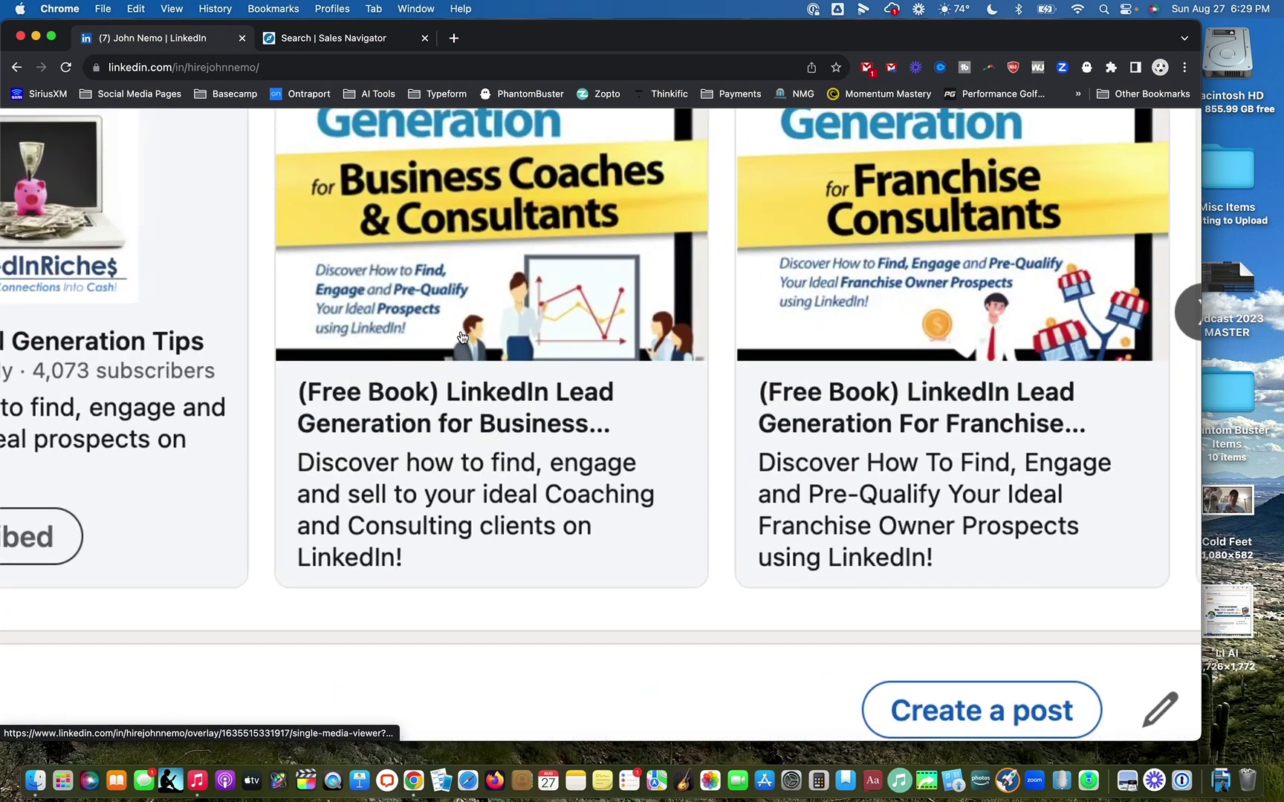
scroll(461, 336, "down", 3)
scroll(348, 416, "down", 5)
scroll(351, 410, "up", 3)
scroll(351, 411, "down", 15)
scroll(350, 409, "down", 8)
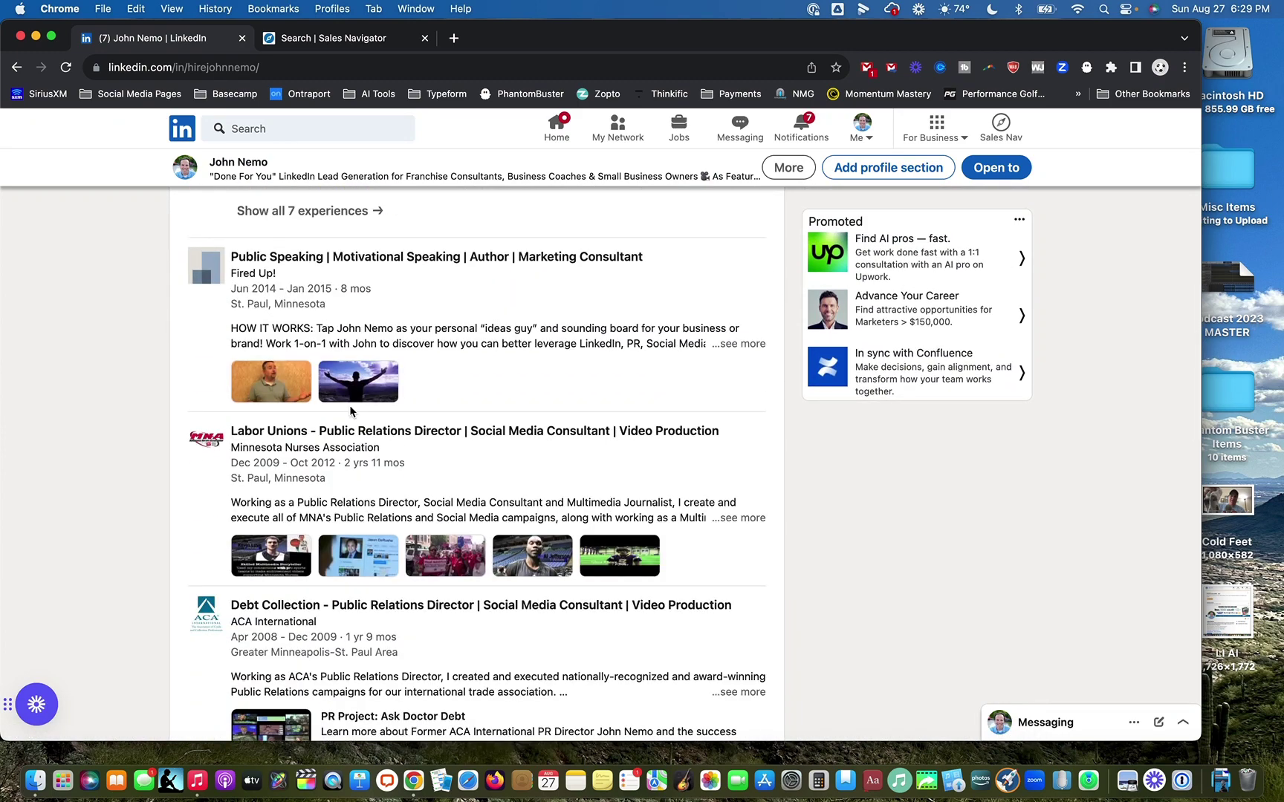
scroll(349, 405, "down", 15)
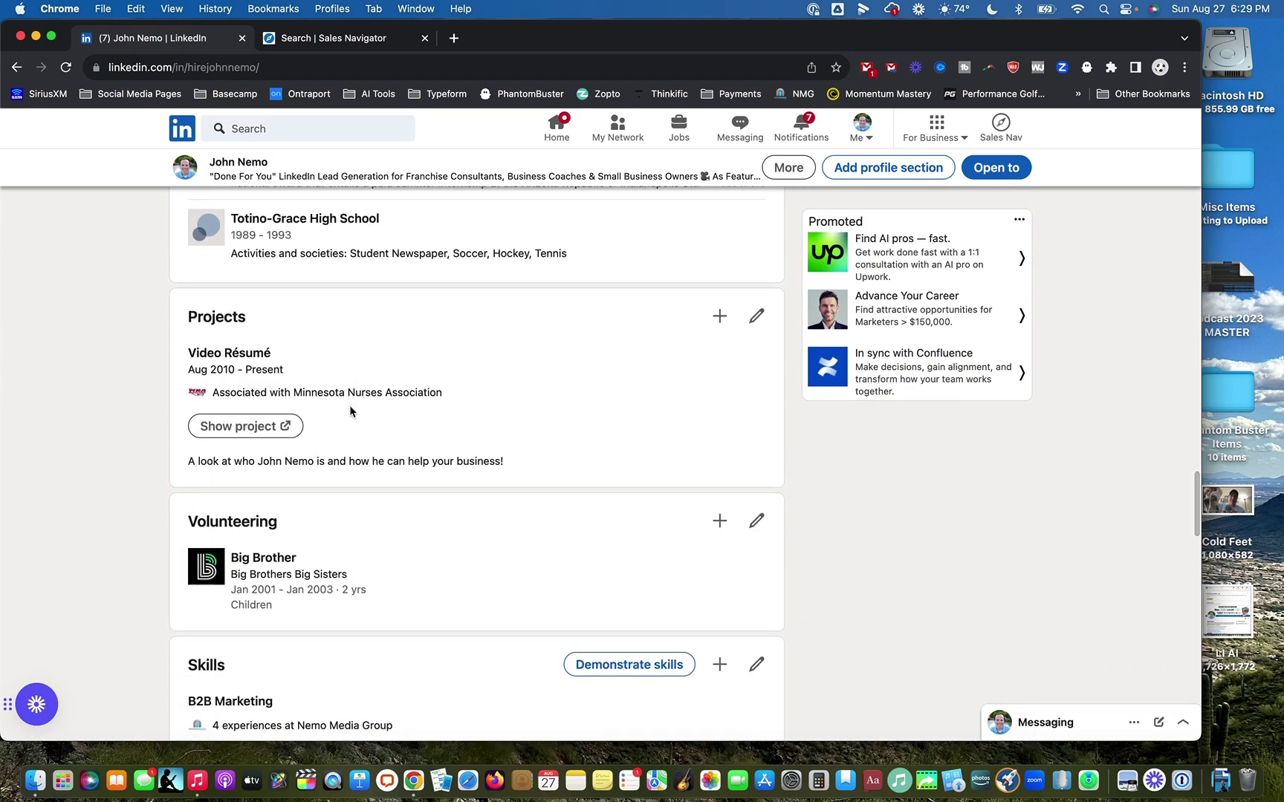
scroll(349, 410, "up", 20)
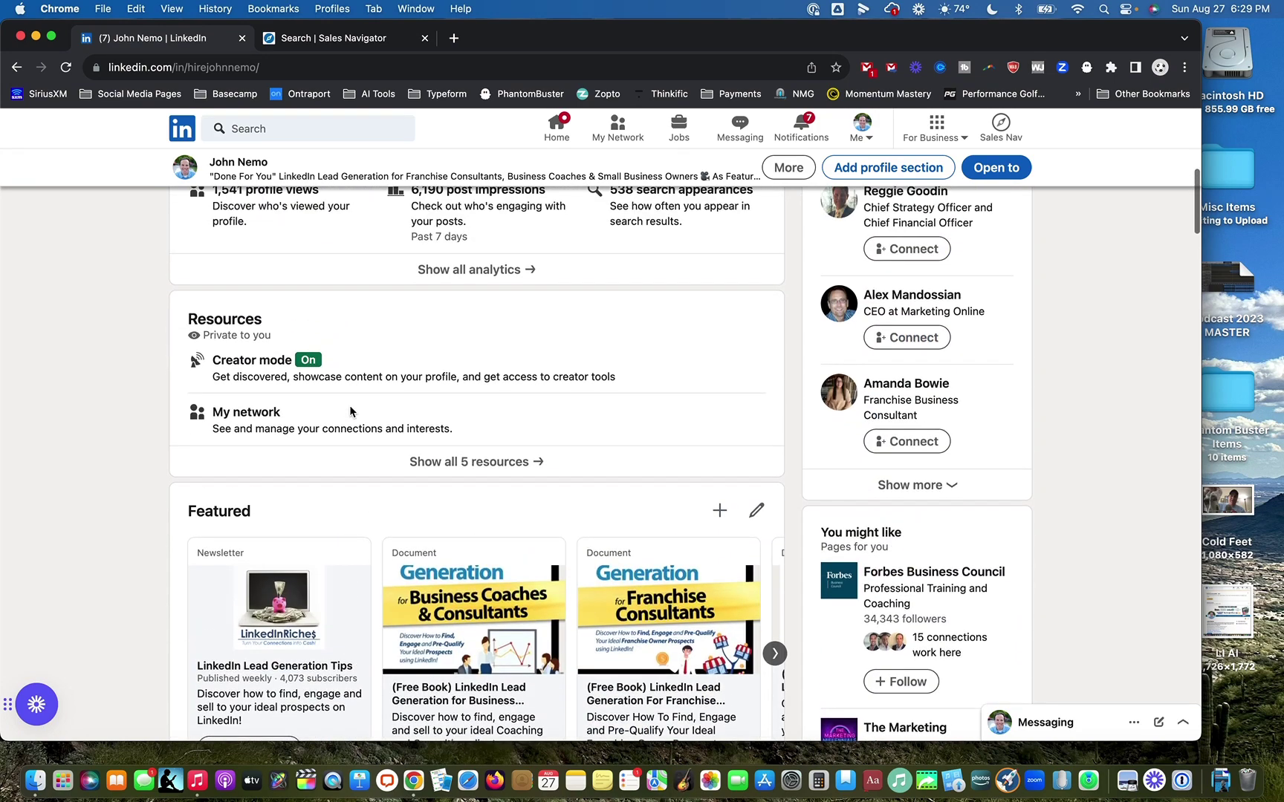
scroll(352, 412, "up", 5)
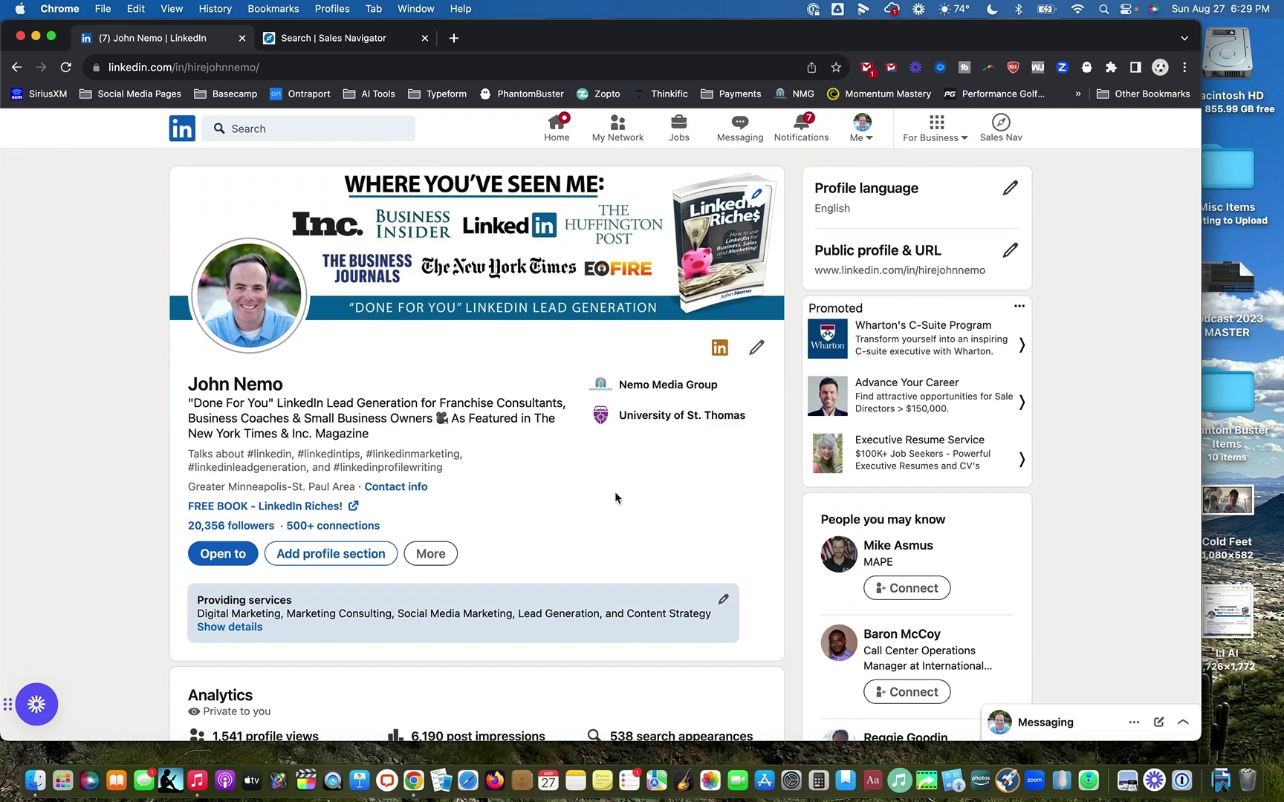
scroll(615, 491, "down", 15)
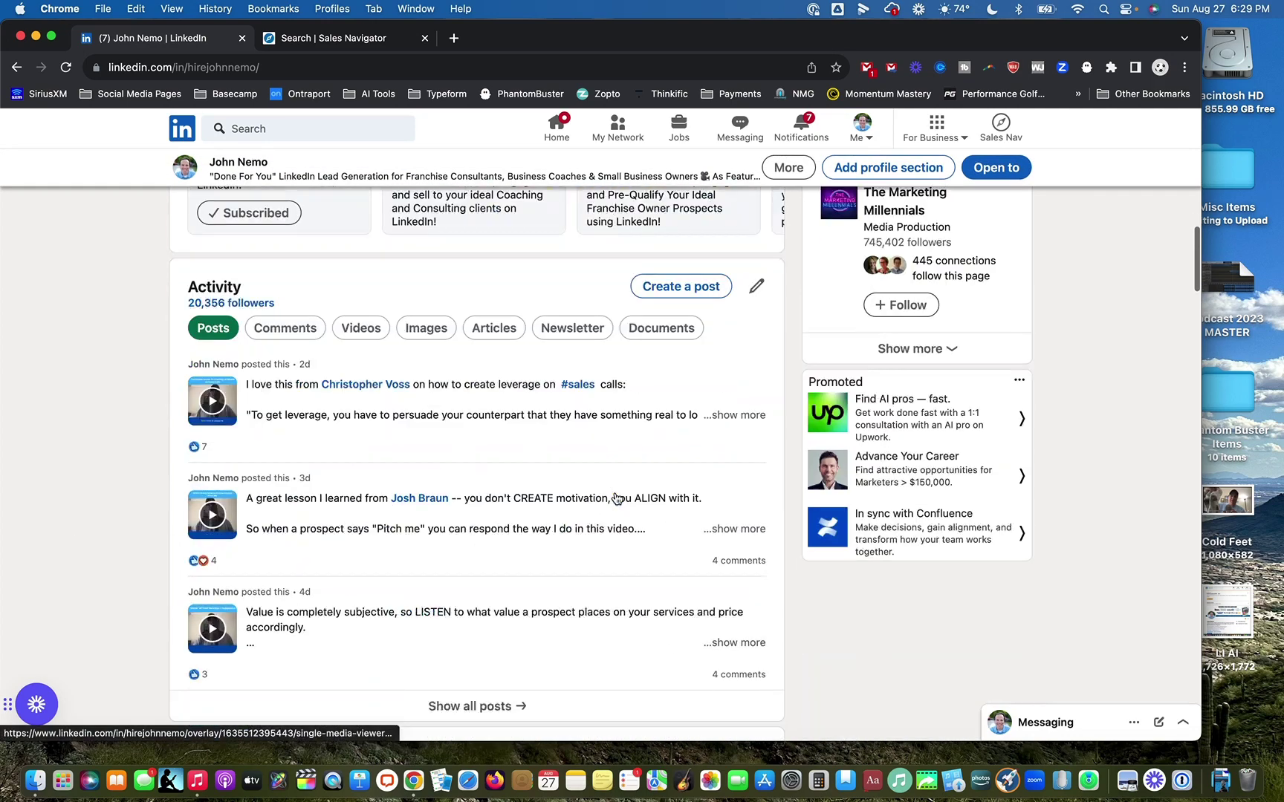
scroll(615, 492, "down", 7)
Back in Sales Navigator, review the 5 recently hired leads limited to Senior and Director seniority.
left_click(345, 39)
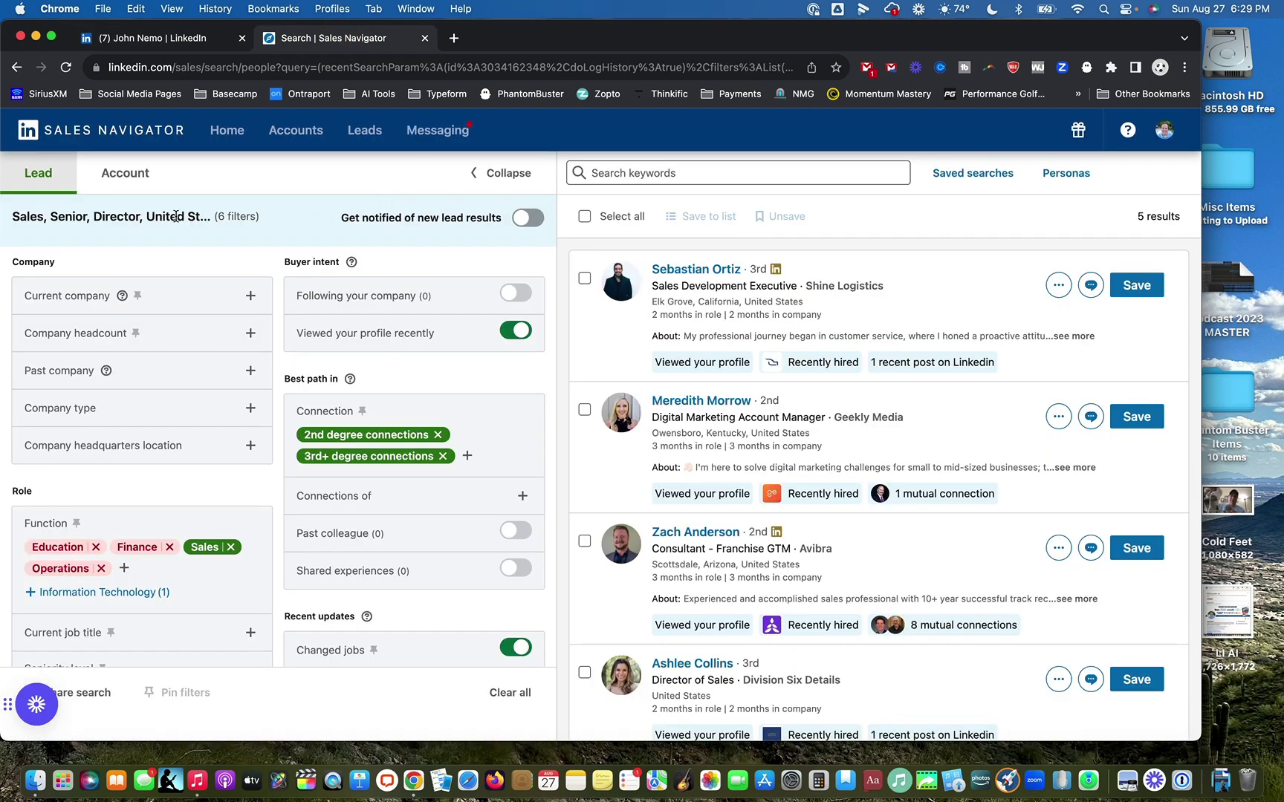
scroll(176, 216, "up", 5)
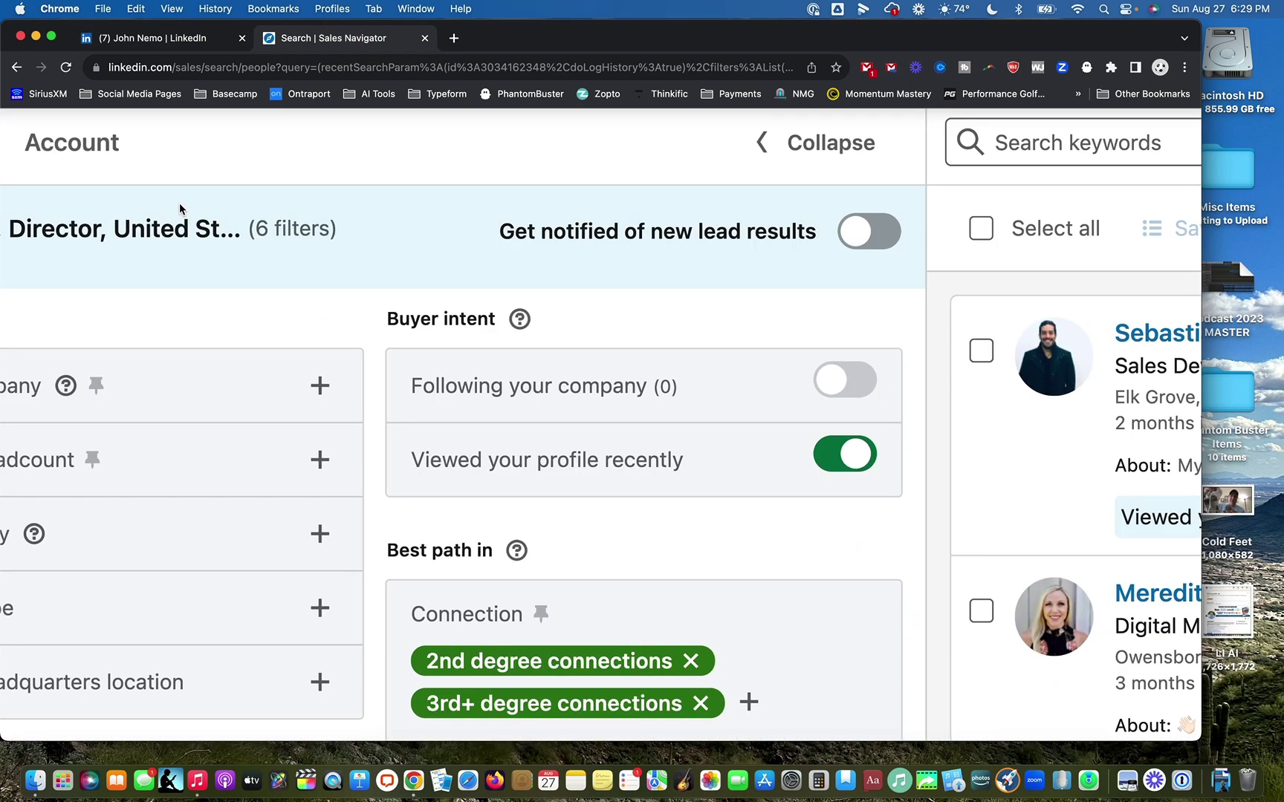
scroll(179, 210, "down", 5)
scroll(1028, 281, "up", 5)
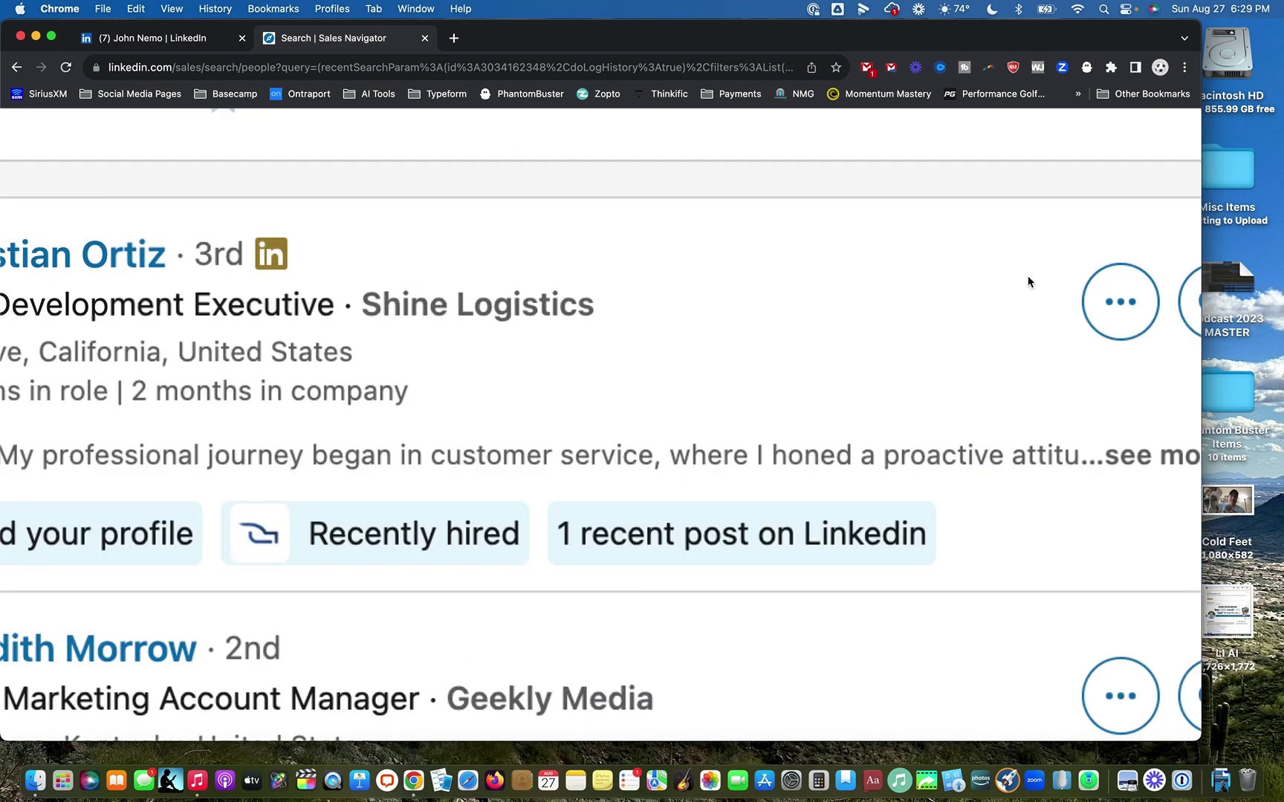
scroll(1031, 272, "down", 5)
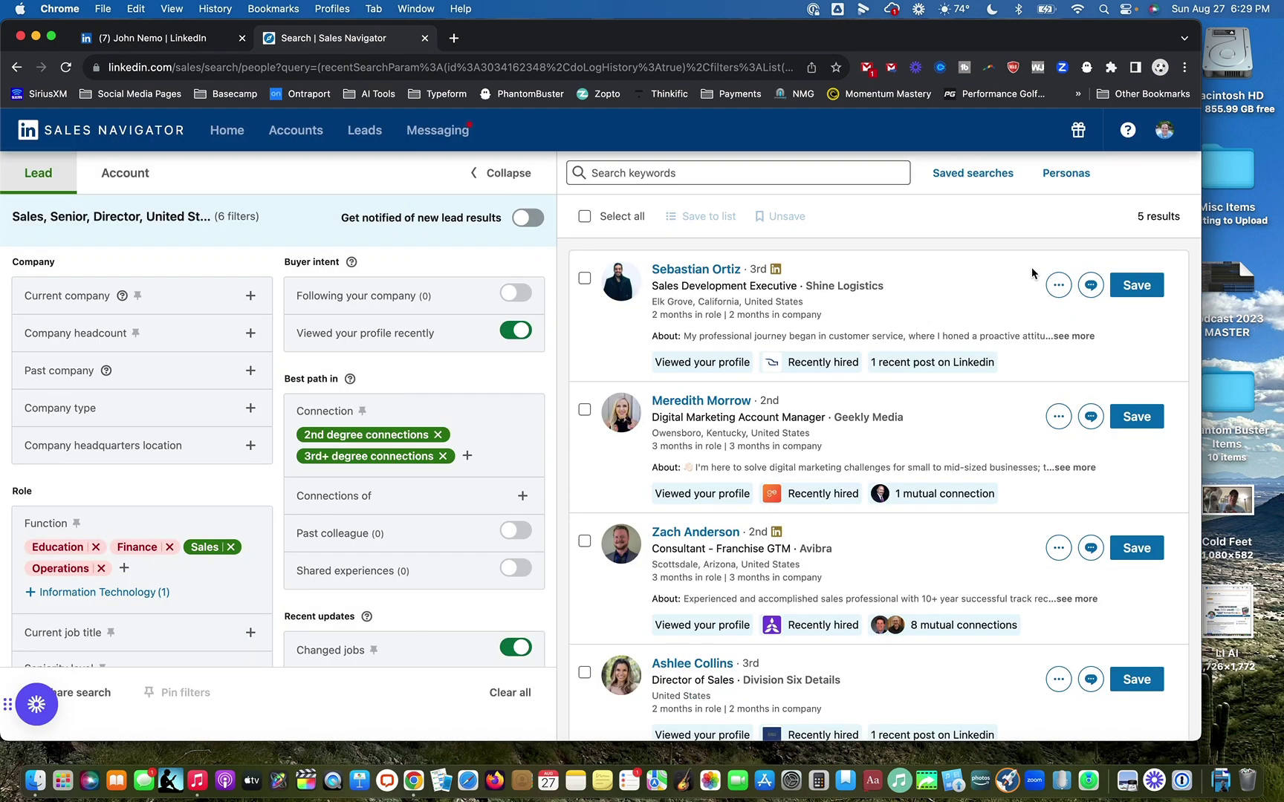
scroll(489, 402, "down", 3)
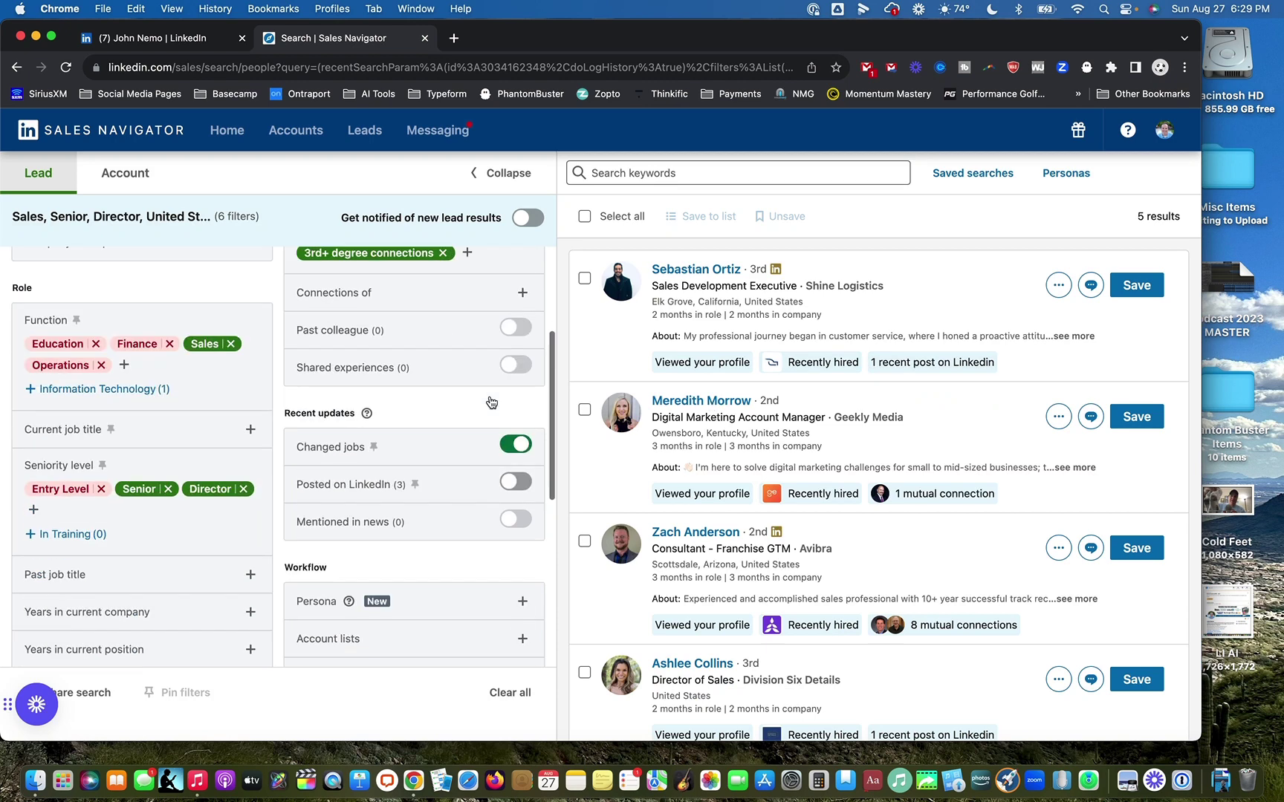
scroll(490, 402, "up", 3)
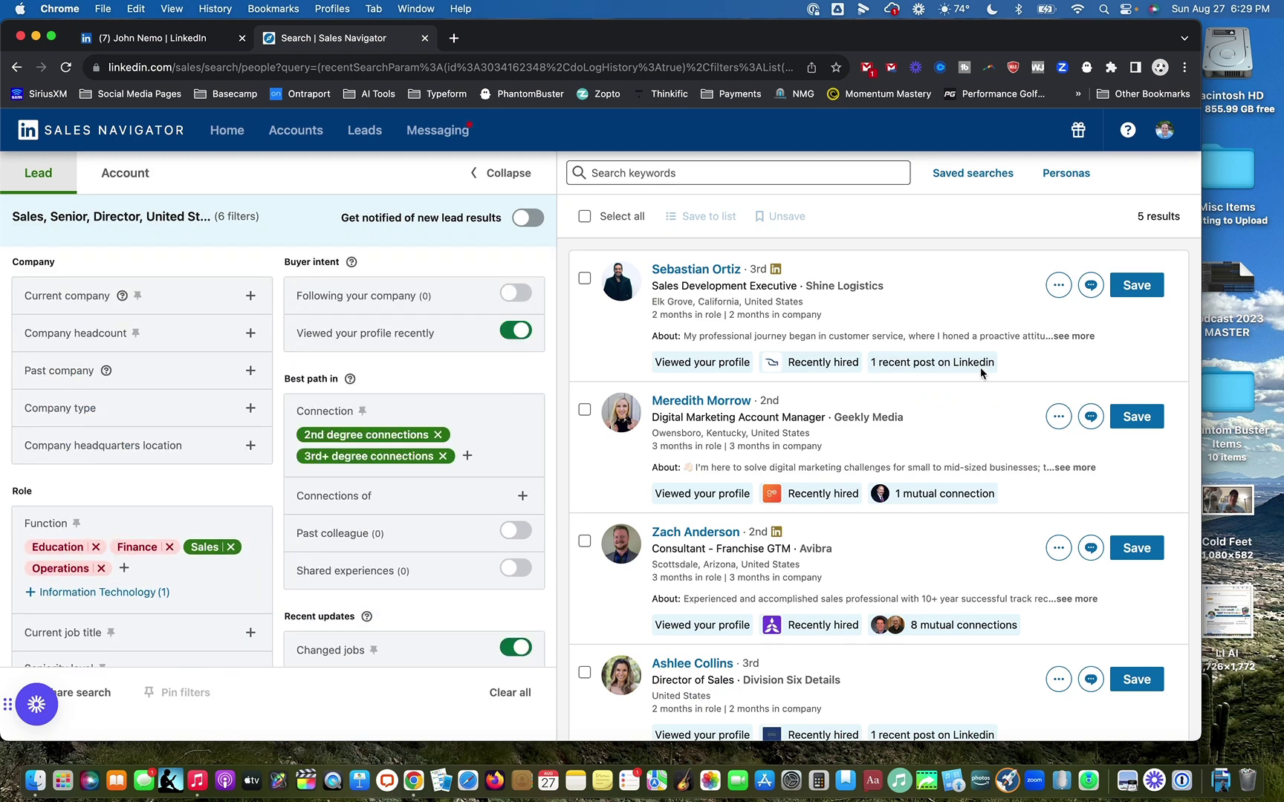
Return to your LinkedIn profile tab and scroll through its About and Experience sections.
left_click(151, 38)
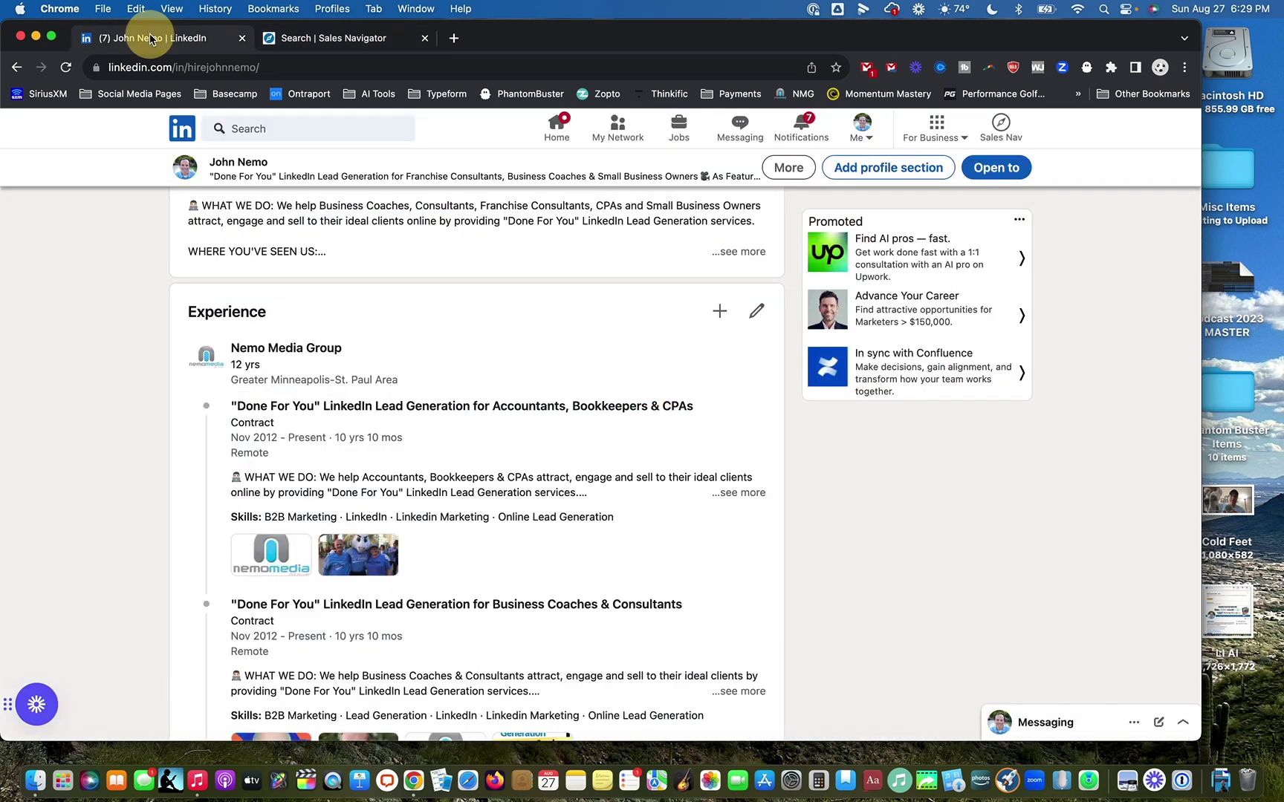
scroll(104, 489, "up", 10)
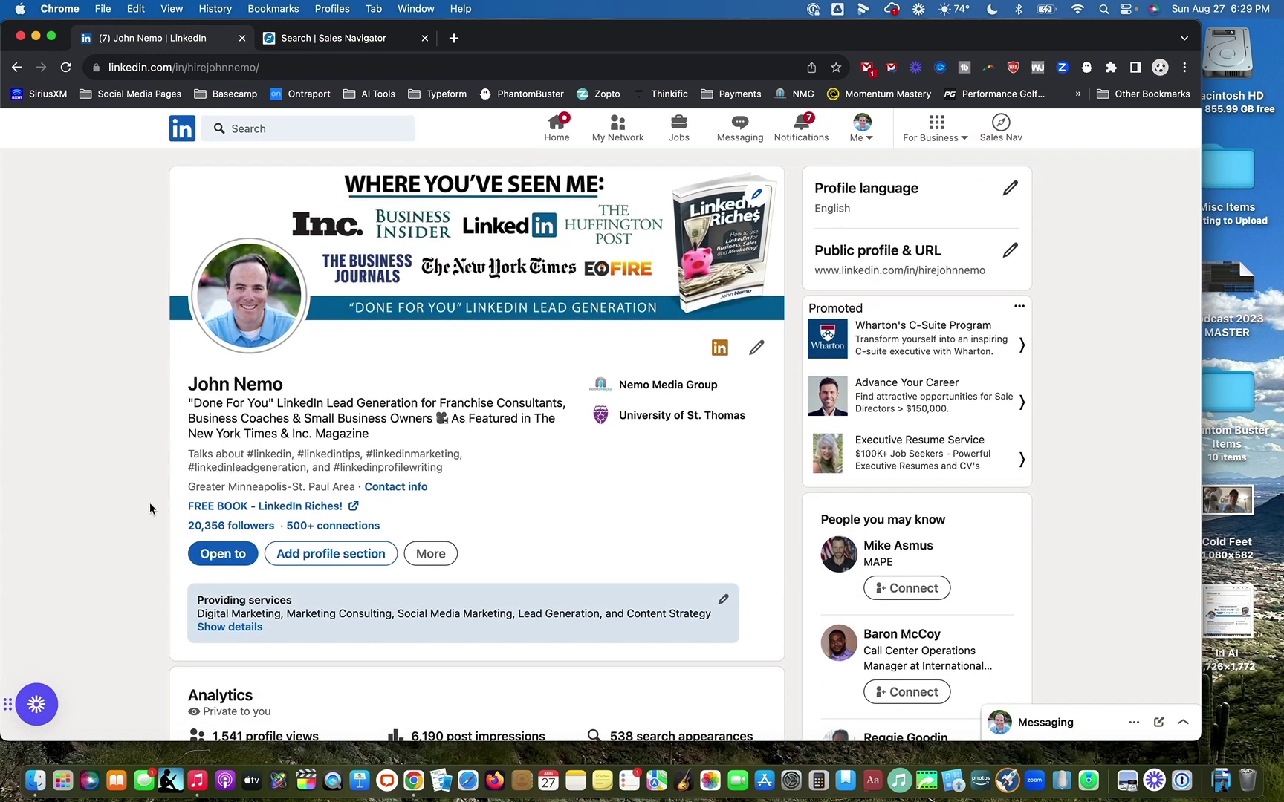
scroll(150, 502, "down", 20)
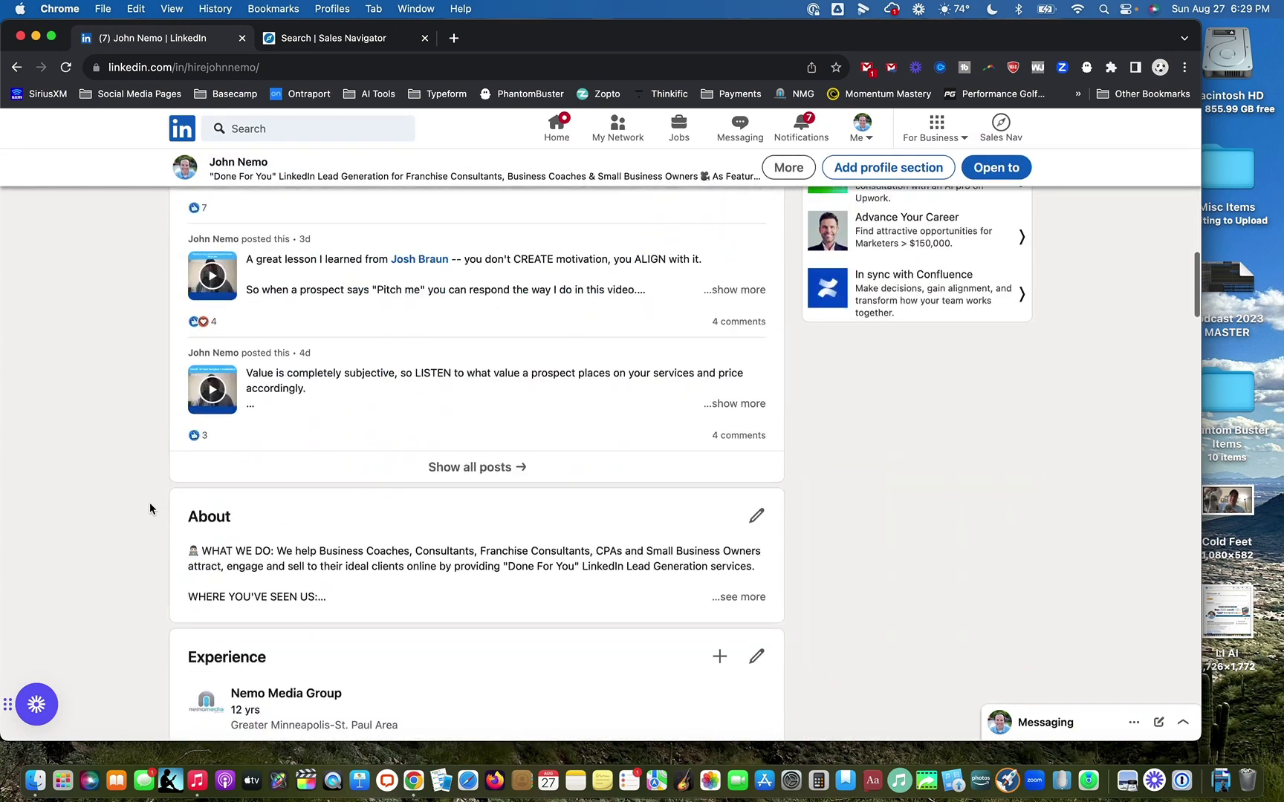